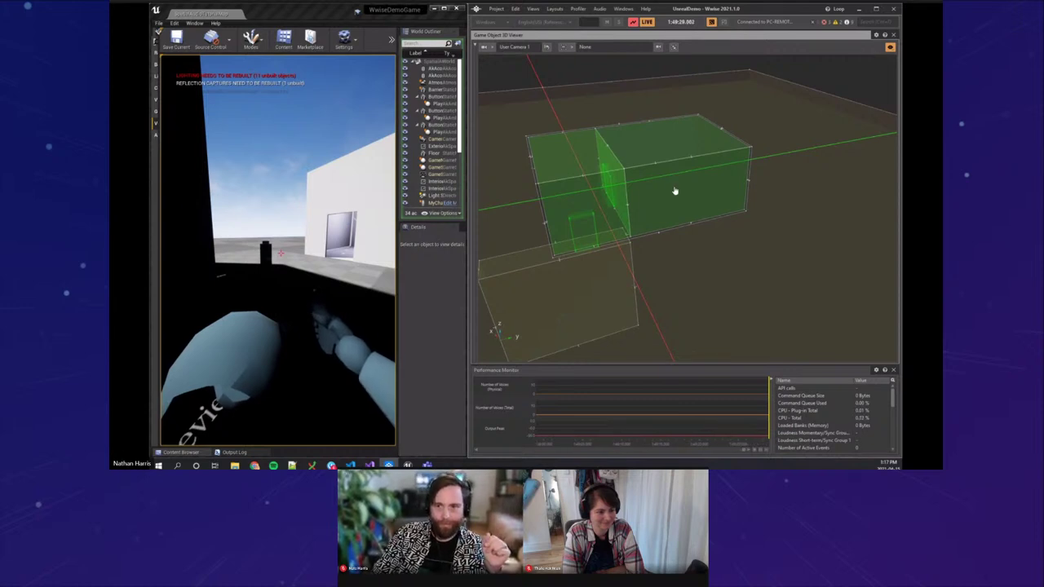
# Step: Walk the player across the outdoor area to the outside wall of the large room in the running Unreal preview
pyautogui.click(369, 271)
pyautogui.press('s')
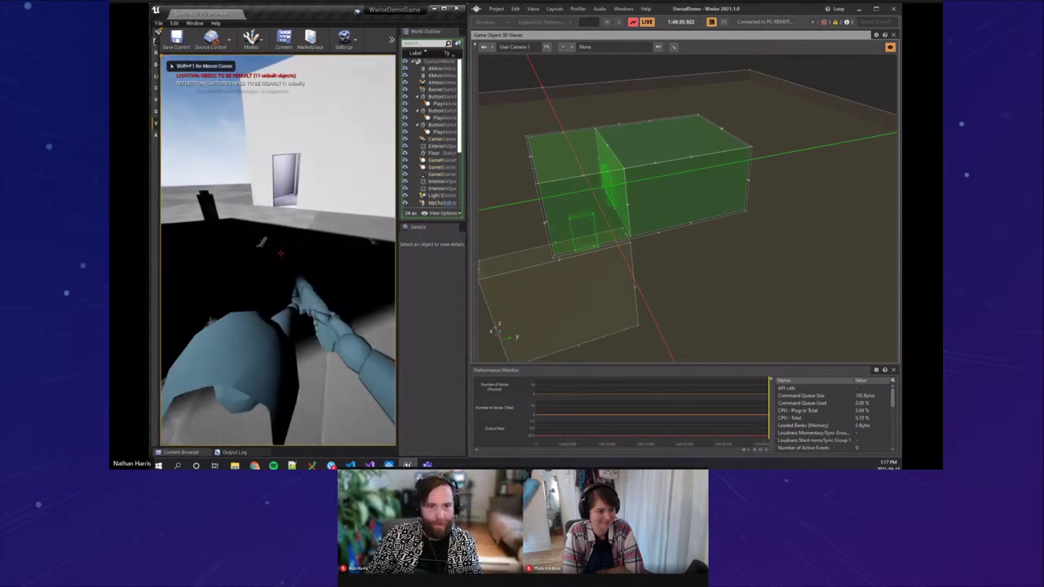
pyautogui.press('w')
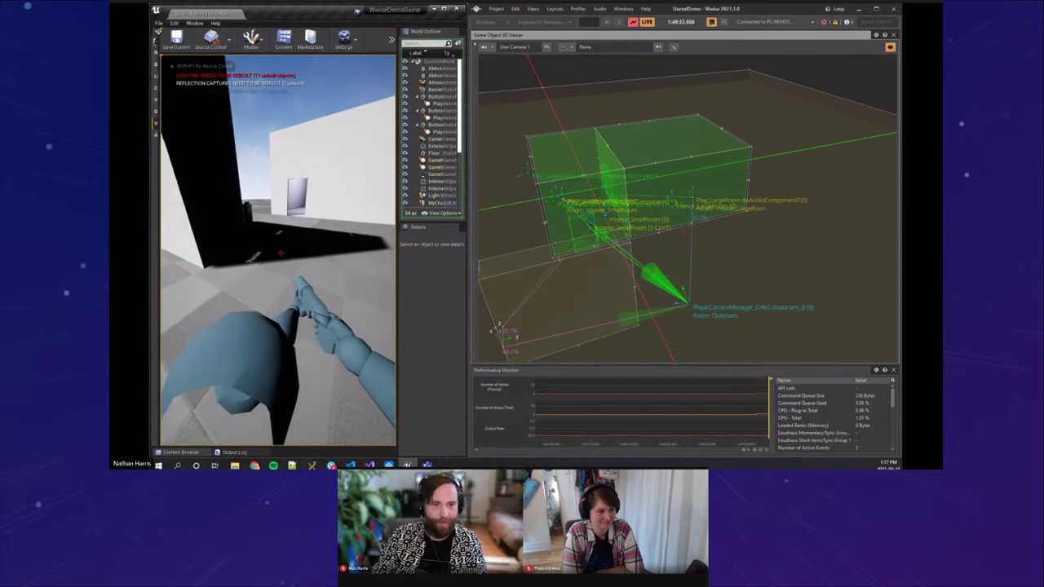
pyautogui.press('w')
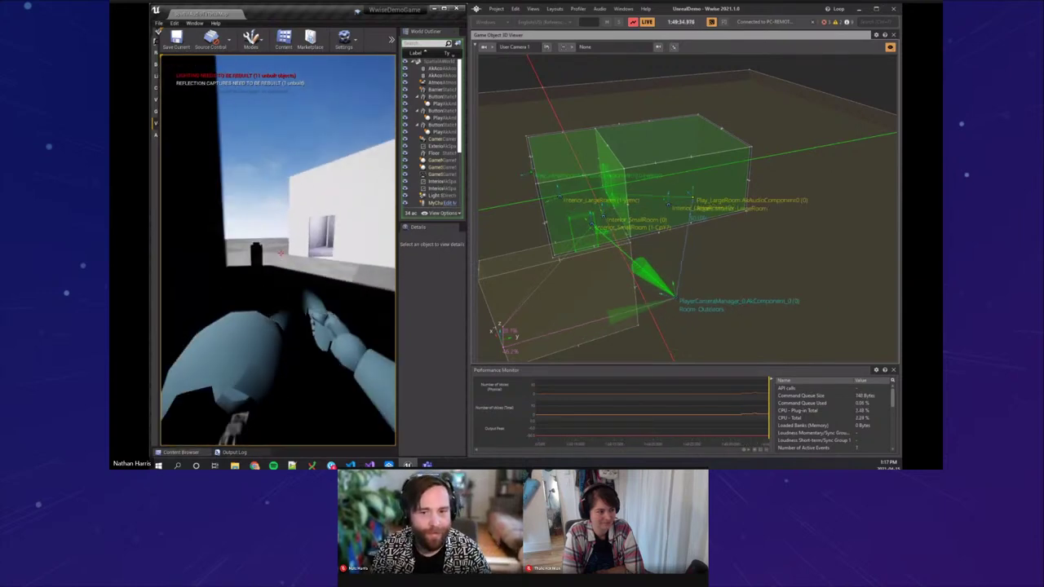
pyautogui.press('w')
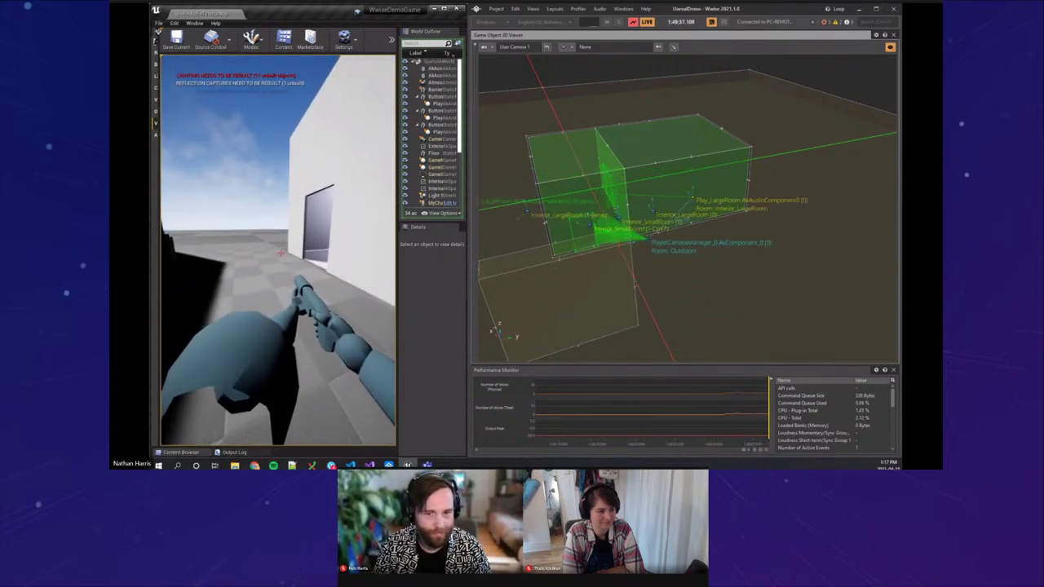
pyautogui.press('w')
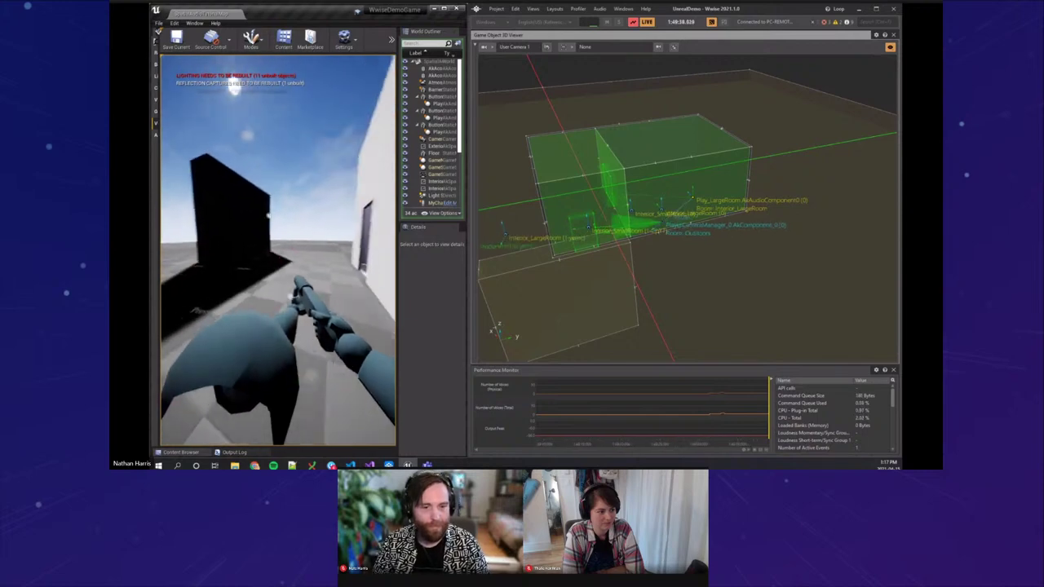
pyautogui.press('a')
pyautogui.press('w')
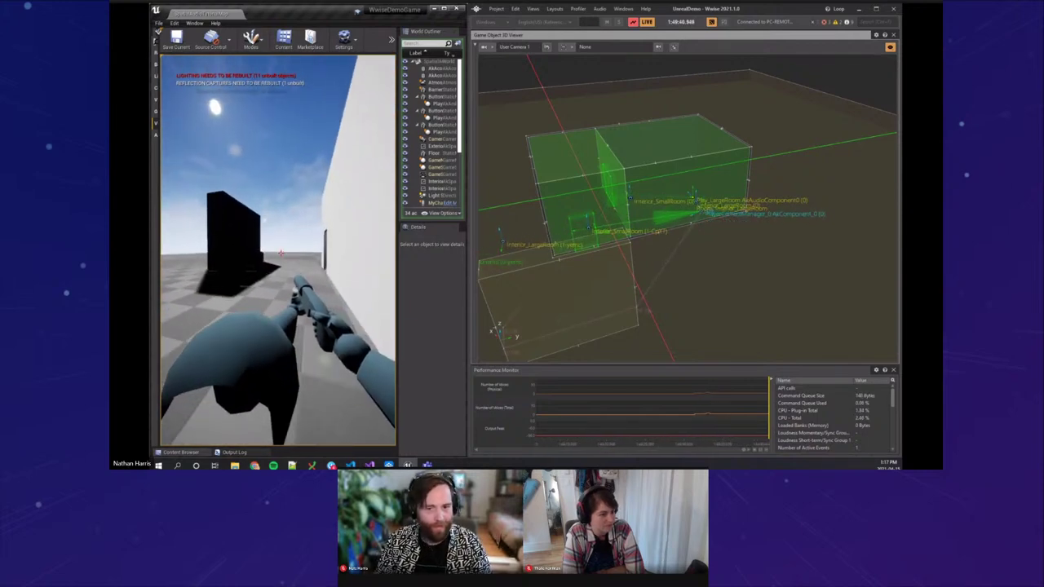
# Step: Switch to Wwise and display the spatial audio geometry as wire frame in the Game Object 3D Viewer
pyautogui.hotkey('alt', 'Tab')
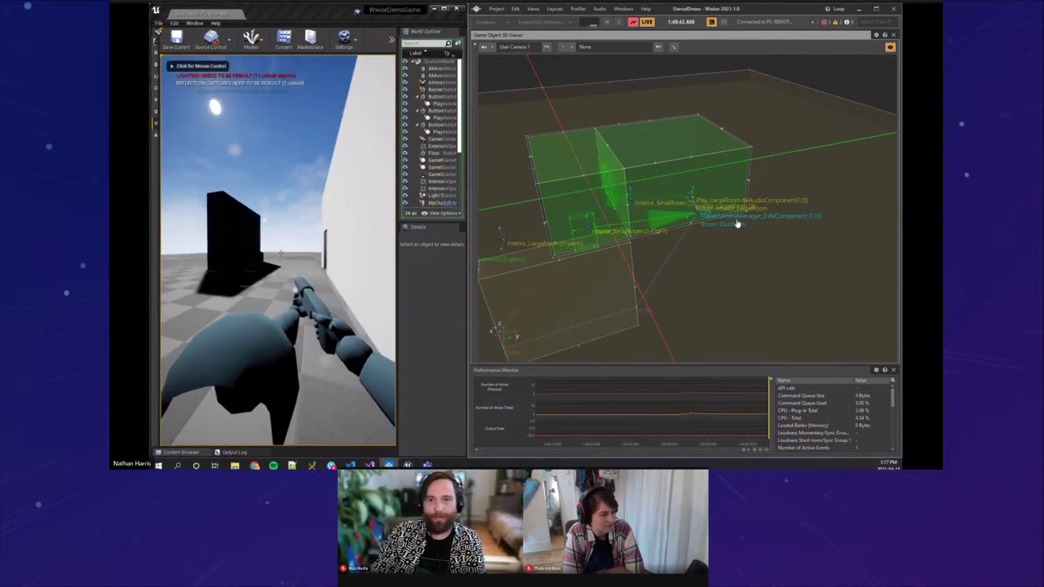
pyautogui.moveTo(739, 224); pyautogui.dragTo(674, 269)
pyautogui.scroll(4, 692, 269)
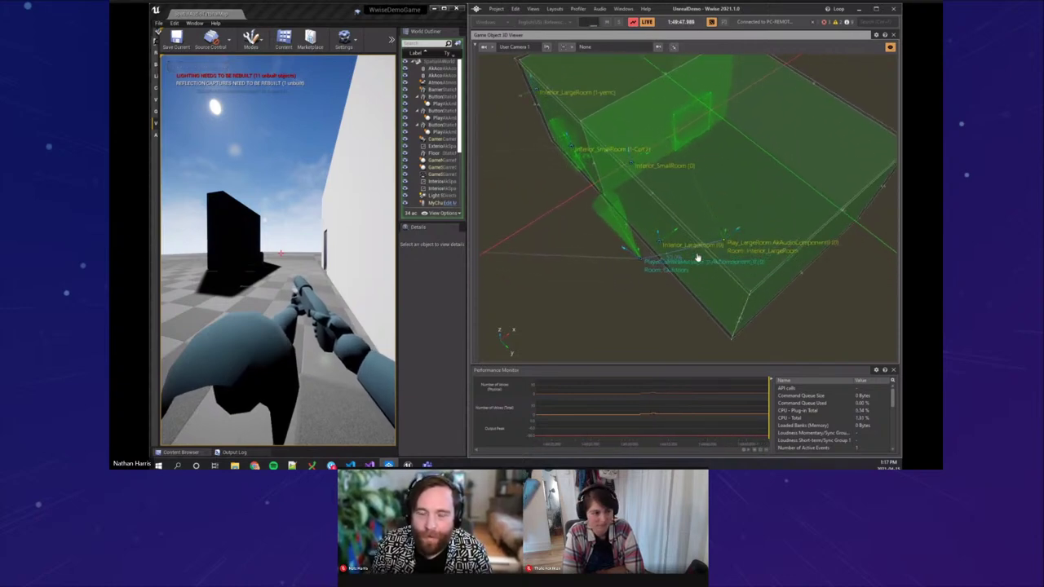
pyautogui.click(890, 46)
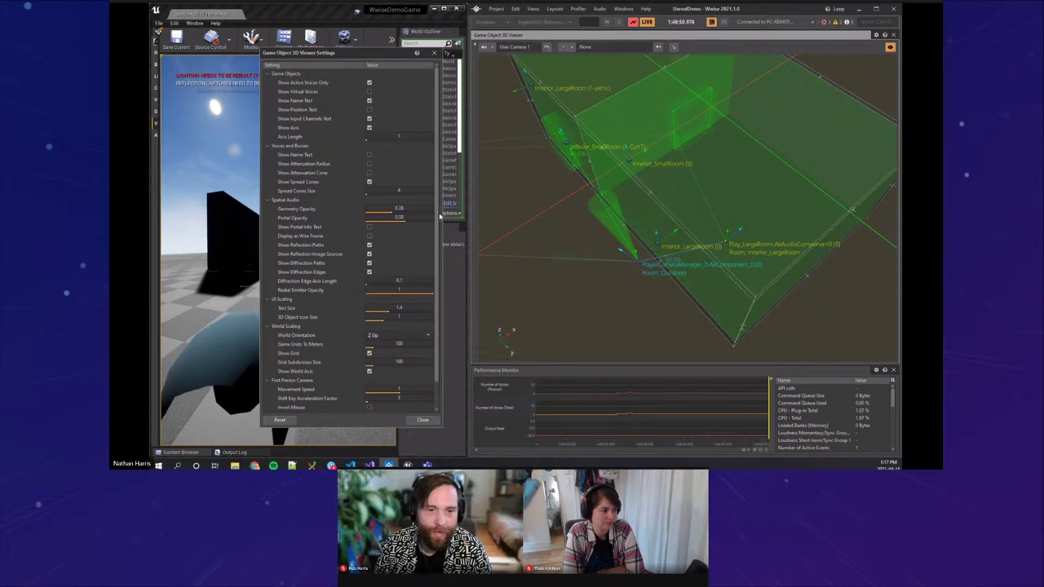
pyautogui.moveTo(439, 215); pyautogui.dragTo(440, 283)
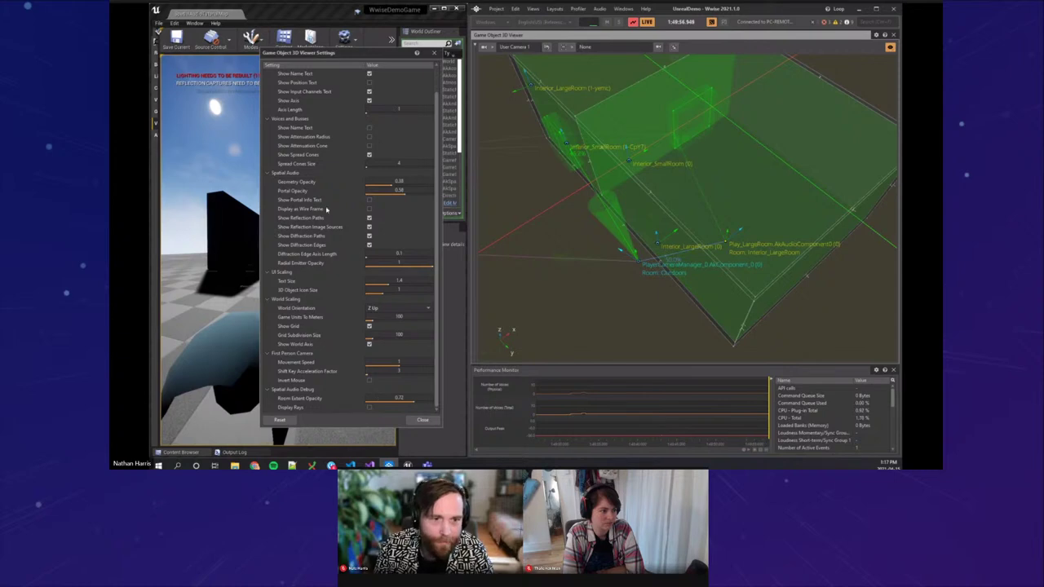
pyautogui.click(370, 209)
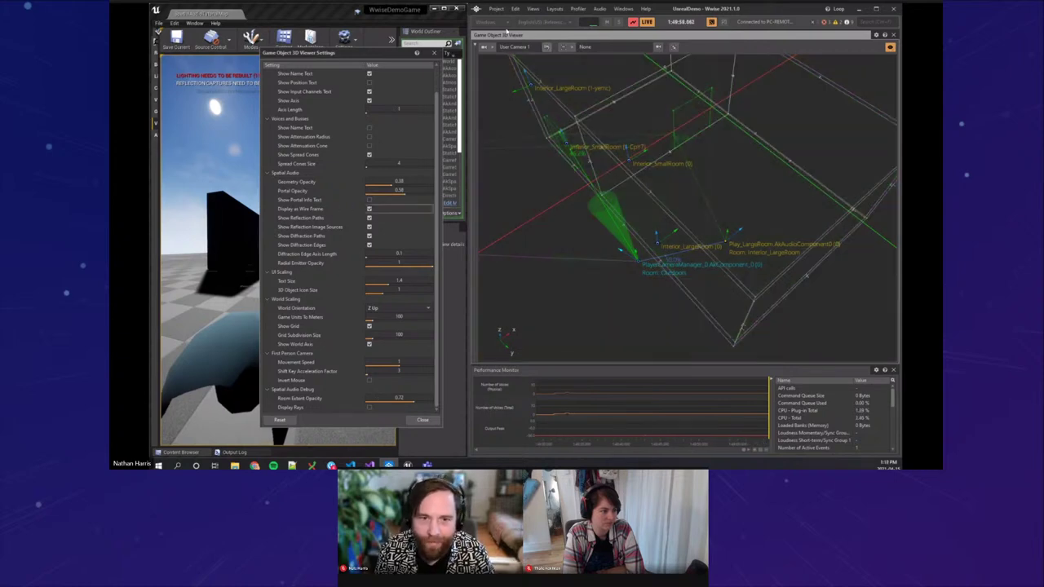
pyautogui.click(435, 53)
# Step: Examine the path through the wall between the Play_LargeRoom emitter and the player's listener up close
pyautogui.scroll(2, 679, 298)
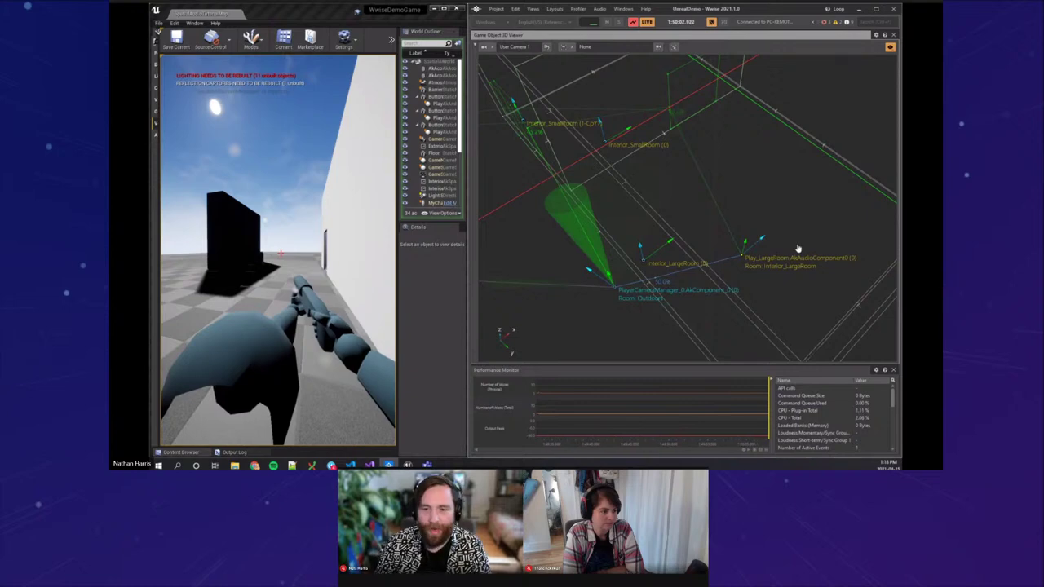
pyautogui.moveTo(727, 261); pyautogui.dragTo(747, 250)
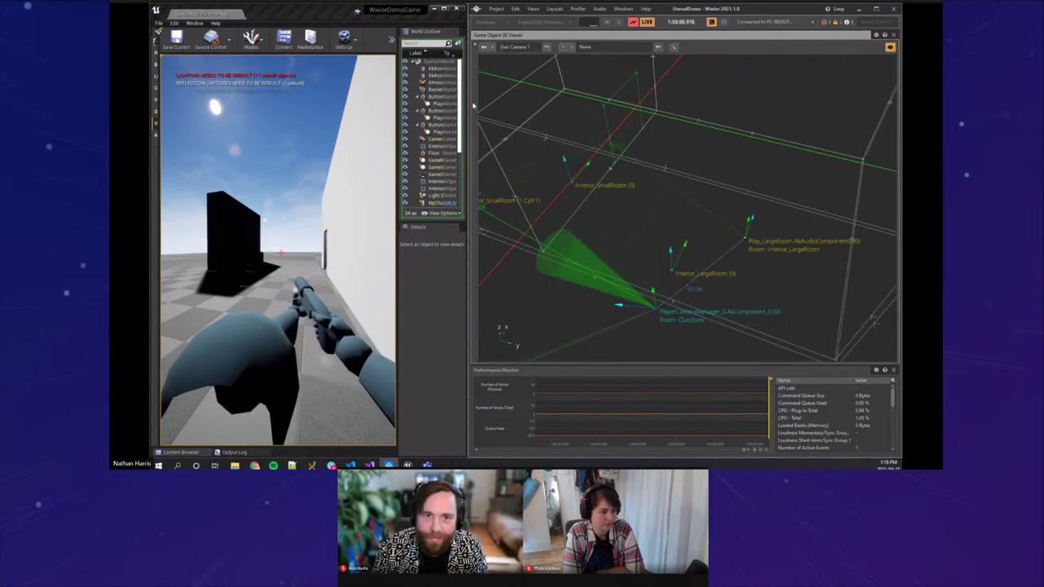
pyautogui.moveTo(470, 105)
pyautogui.mouseDown()
pyautogui.moveTo(501, 103)
pyautogui.moveTo(471, 104)
pyautogui.mouseUp()
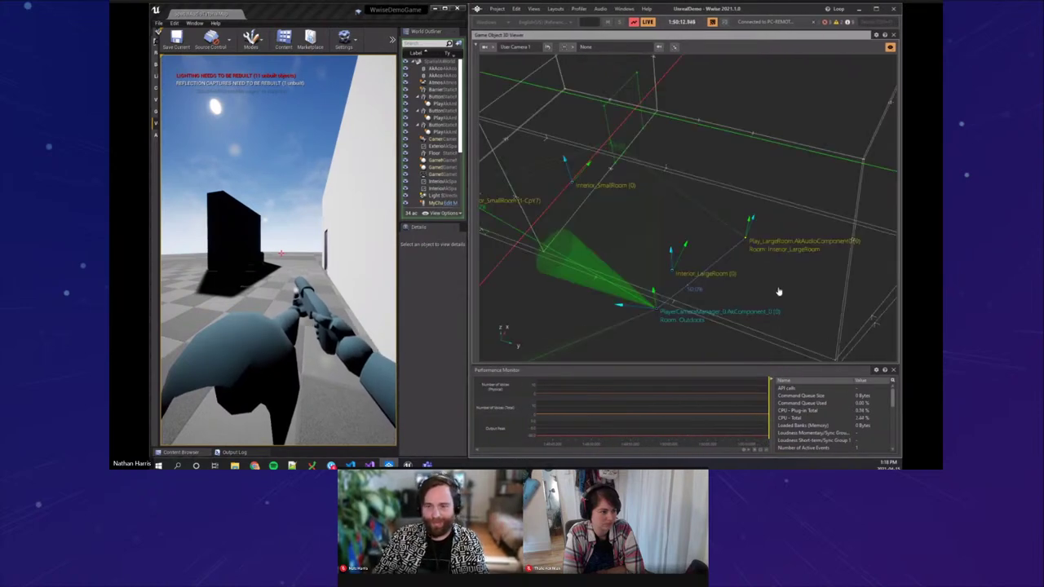
pyautogui.scroll(1, 779, 291)
pyautogui.moveTo(792, 296); pyautogui.dragTo(705, 270)
pyautogui.scroll(2, 705, 270)
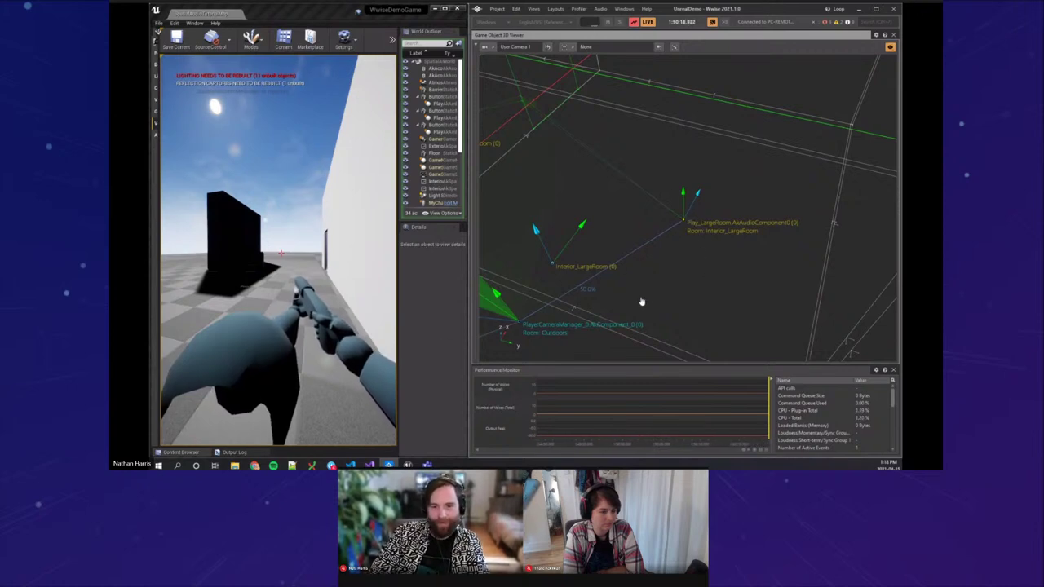
pyautogui.moveTo(642, 301); pyautogui.dragTo(666, 313)
# Step: Walk the player in the Unreal preview along the outside wall towards the large room's far corner, and check the emitter's path in Wwise
pyautogui.click(281, 252)
pyautogui.press('s')
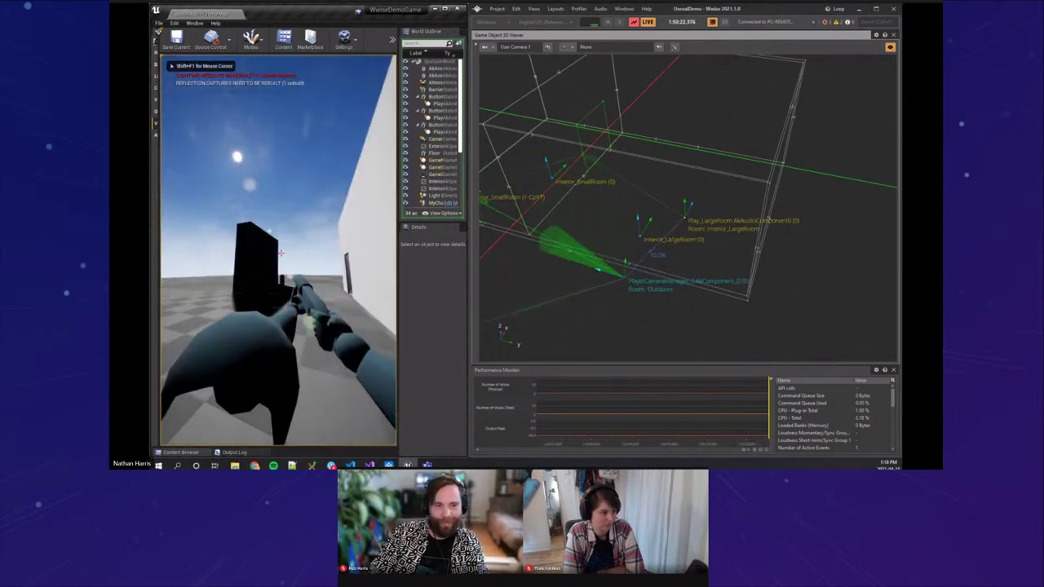
pyautogui.press('s')
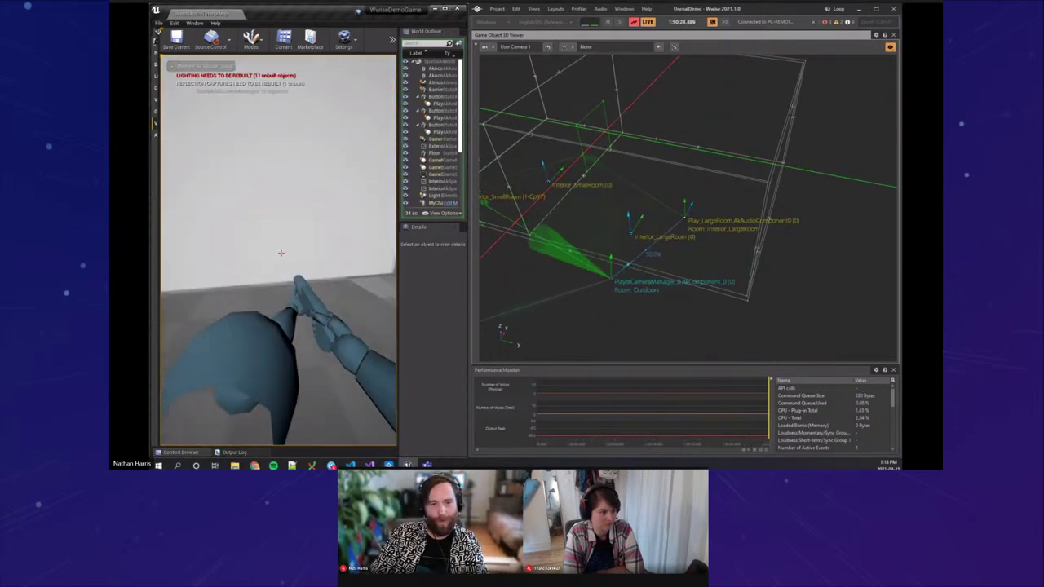
pyautogui.press('d')
pyautogui.press('s')
pyautogui.press('d')
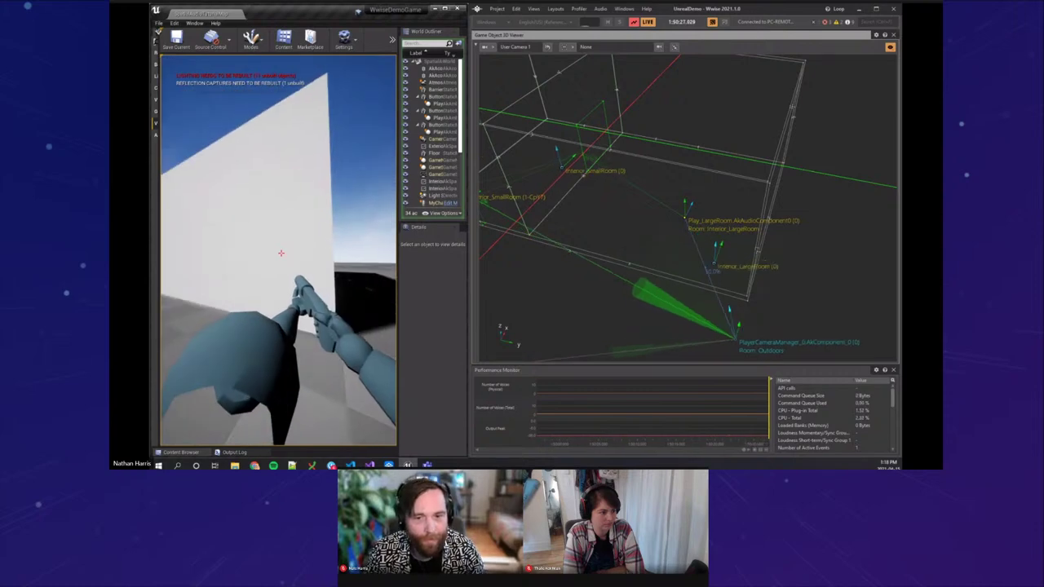
pyautogui.hotkey('alt', 'Tab')
pyautogui.click(712, 284)
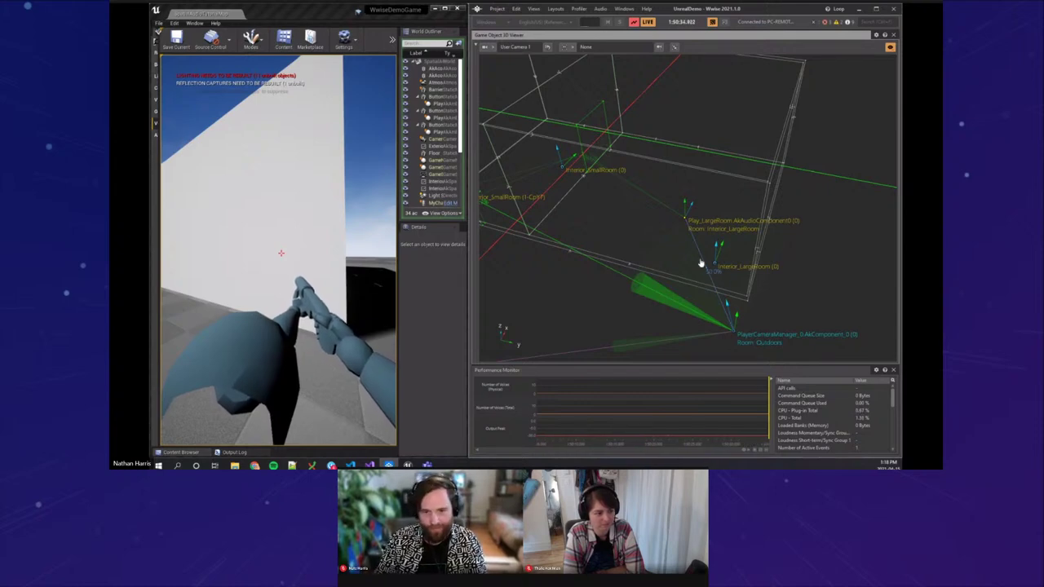
# Step: Move the player back along the large room's outside wall in Unreal and view the emitter's path from another angle in Wwise
pyautogui.click(280, 268)
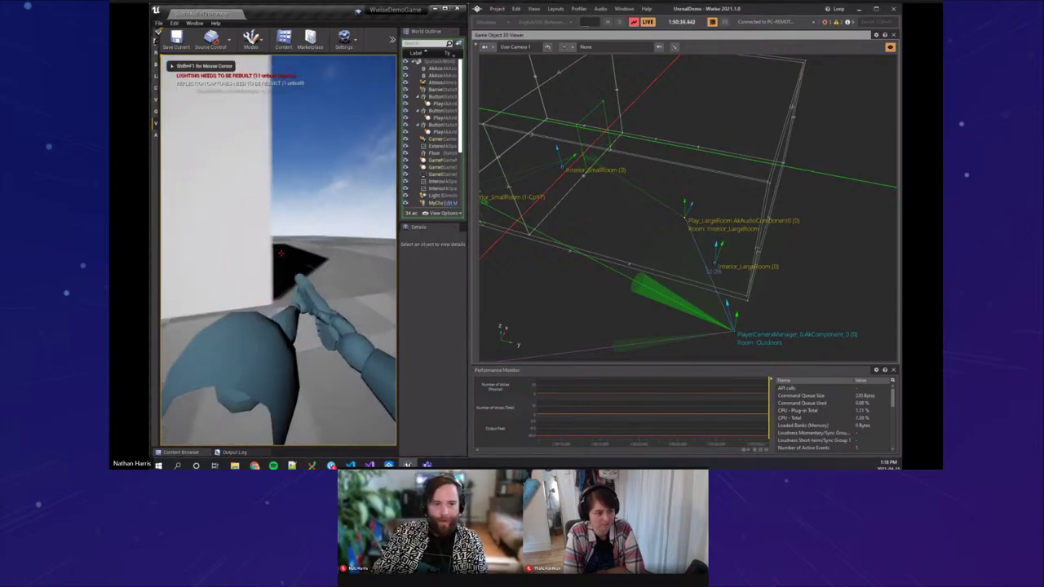
pyautogui.hotkey('shift', 'F1')
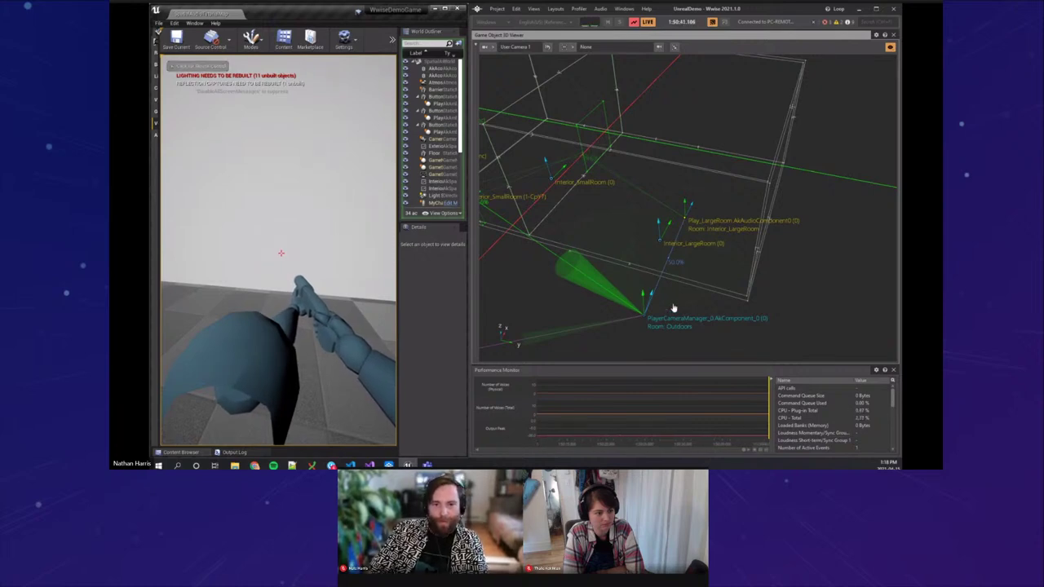
pyautogui.moveTo(673, 307)
pyautogui.mouseDown()
pyautogui.moveTo(692, 303)
pyautogui.moveTo(672, 318)
pyautogui.mouseUp()
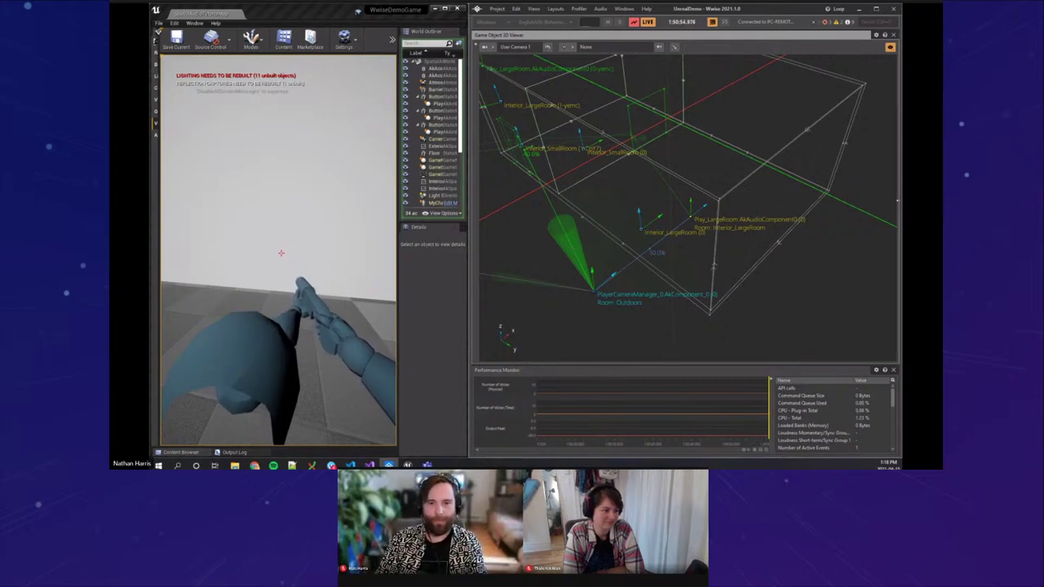
# Step: Turn the player in Unreal, then examine the Interior_LargeRoom object, the portals and the listener's paths from several angles in Wwise
pyautogui.click(289, 272)
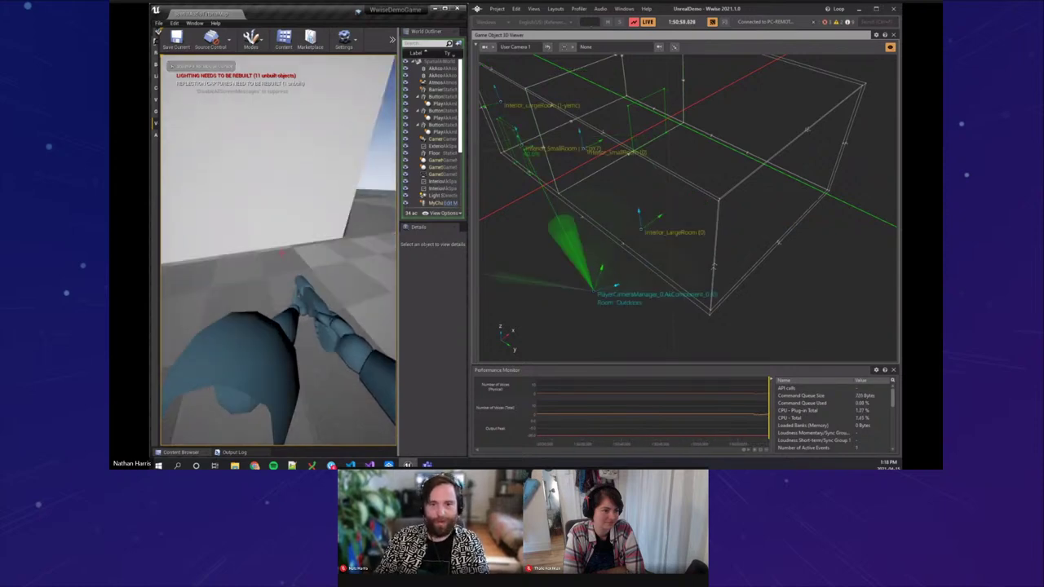
pyautogui.hotkey('shift', 'F1')
pyautogui.moveTo(586, 266); pyautogui.dragTo(599, 269)
pyautogui.rightClick(660, 242)
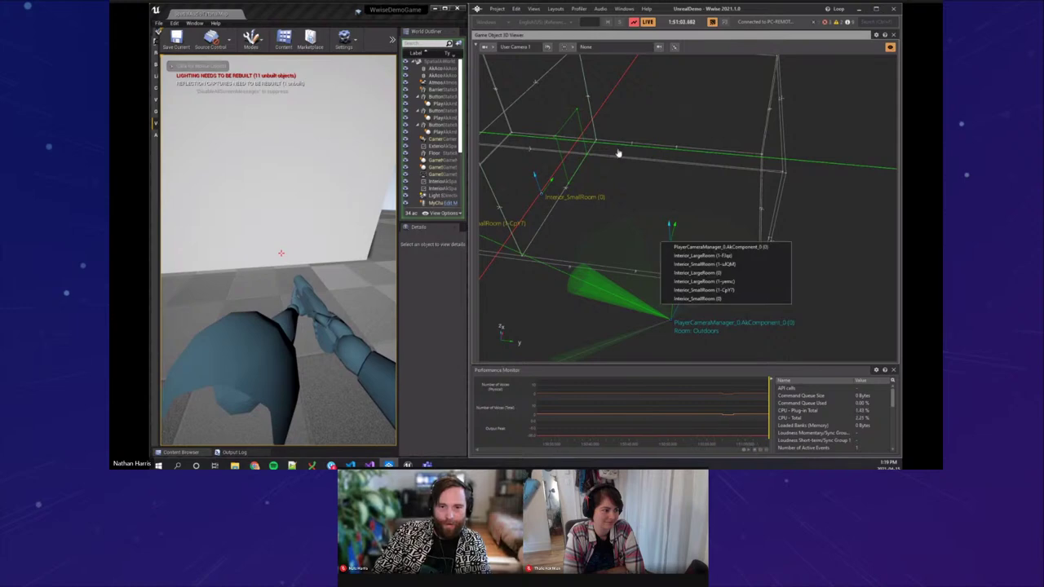
pyautogui.moveTo(511, 147); pyautogui.dragTo(737, 292)
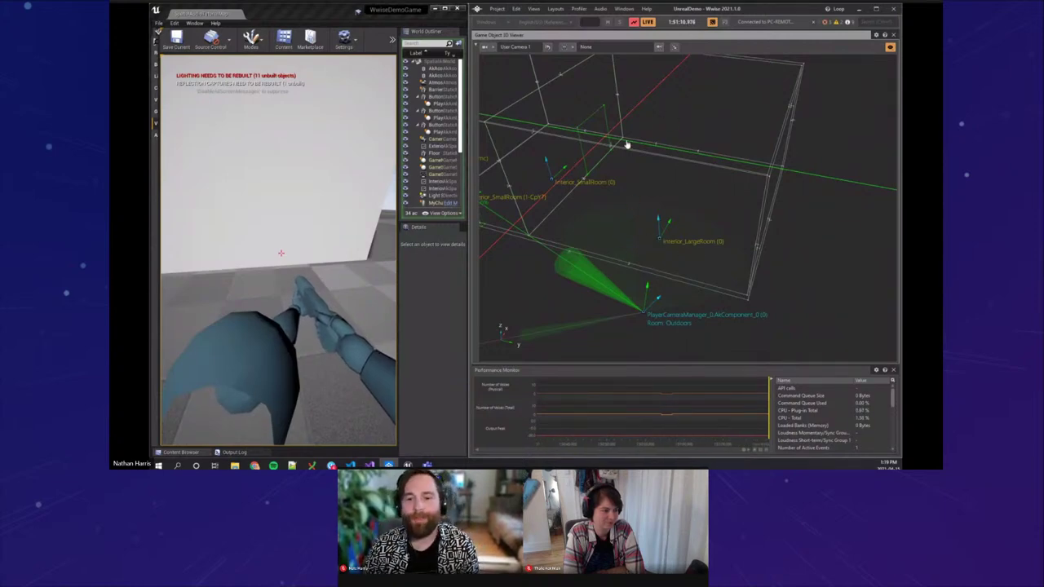
pyautogui.moveTo(678, 284); pyautogui.dragTo(737, 259)
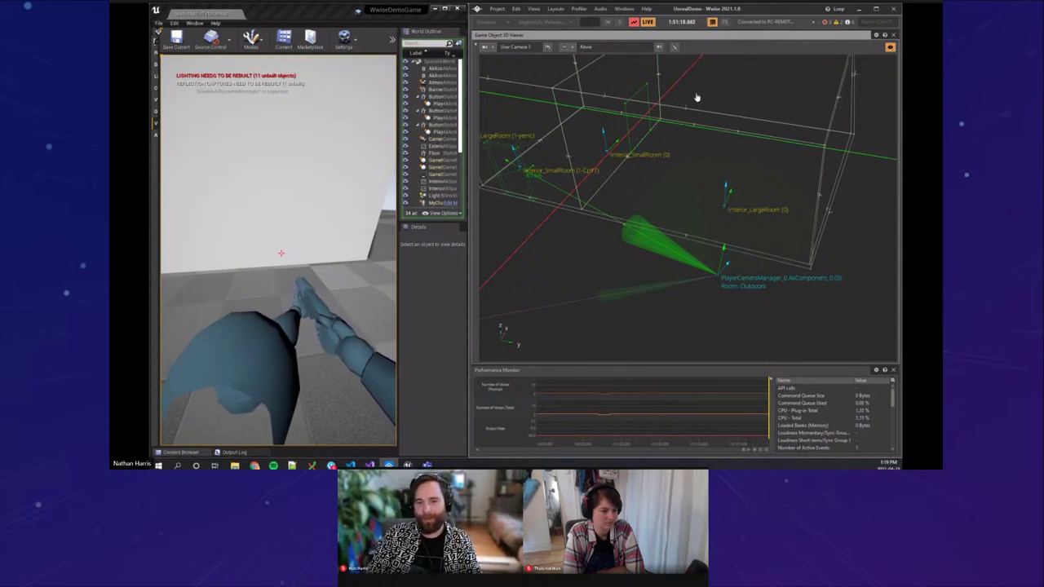
pyautogui.moveTo(726, 177); pyautogui.dragTo(707, 194)
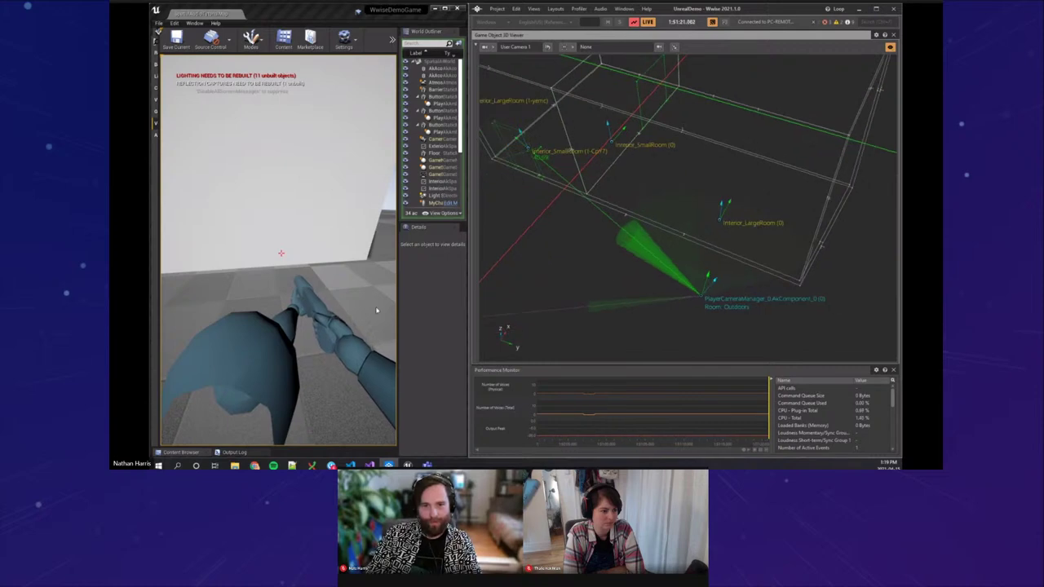
# Step: Move the player closer to the wall and back away in Unreal, and check the Interior_LargeRoom object in Wwise
pyautogui.click(326, 310)
pyautogui.press('w')
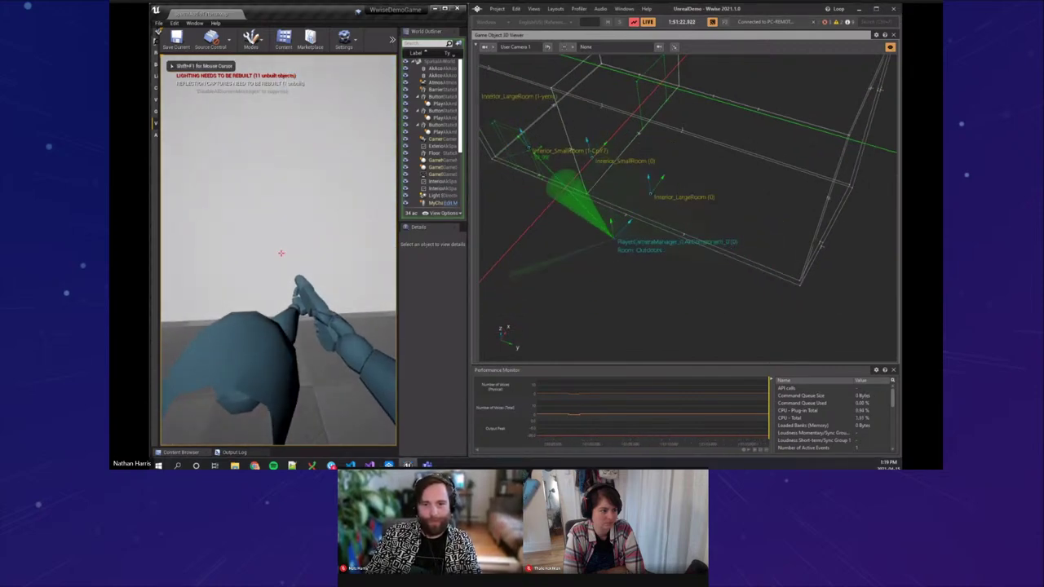
pyautogui.press('s')
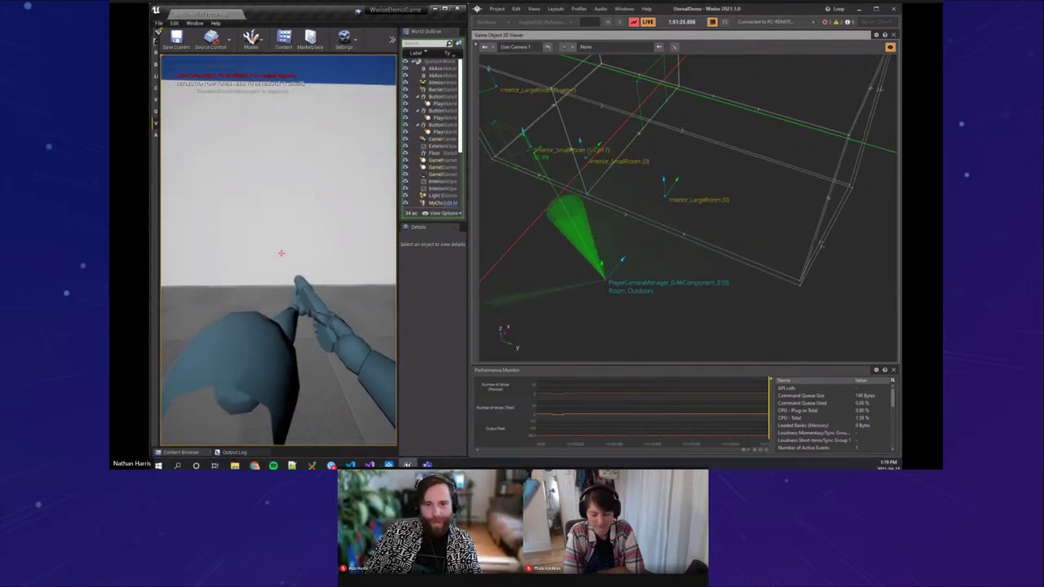
pyautogui.hotkey('shift', 'F1')
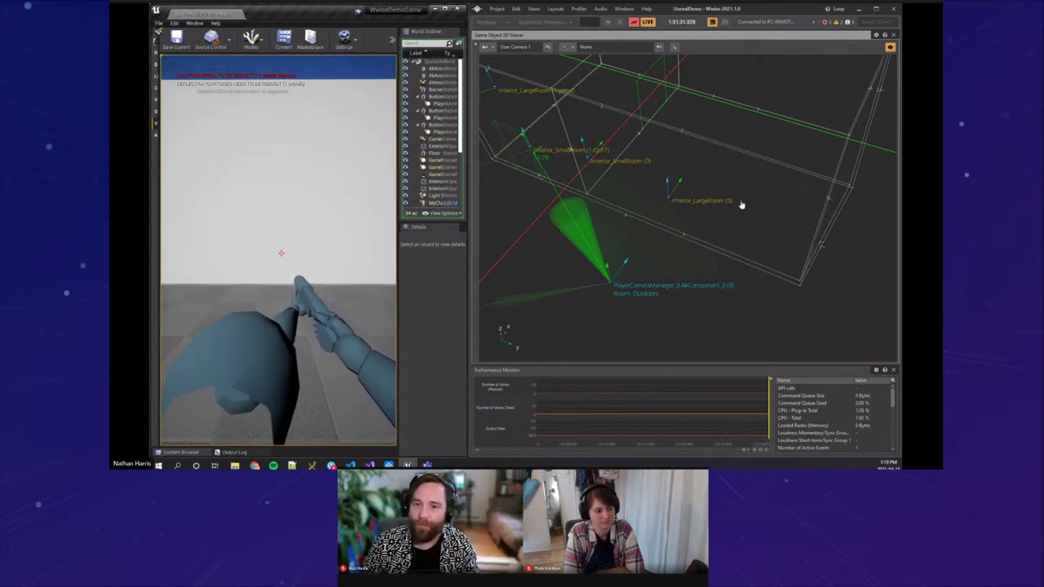
# Step: Walk the player in Unreal around the large room's outer corner and back along the wall, watching Interior_LargeRoom's position in the 3D viewer
pyautogui.click(230, 257)
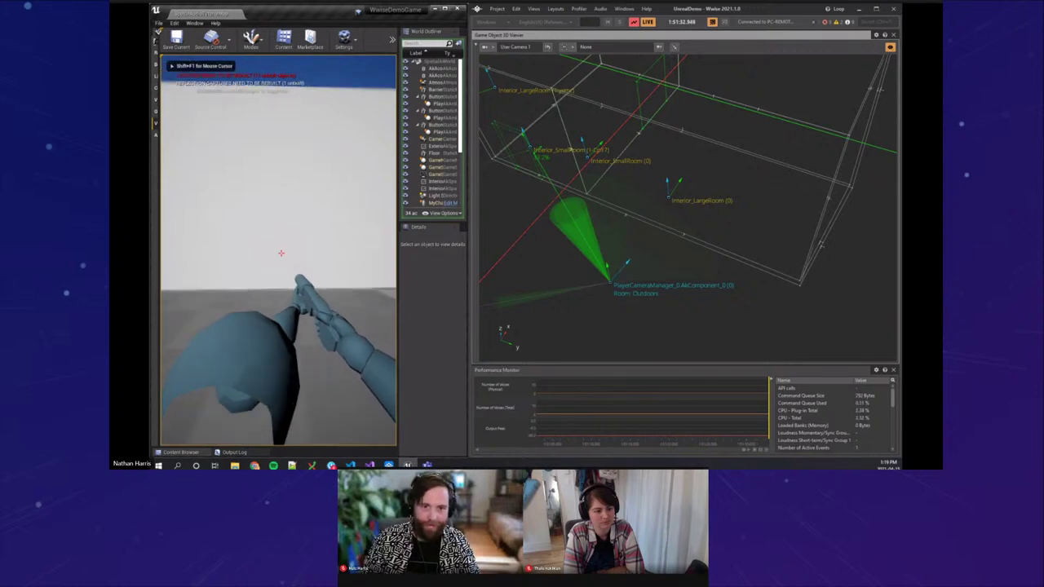
pyautogui.press('d')
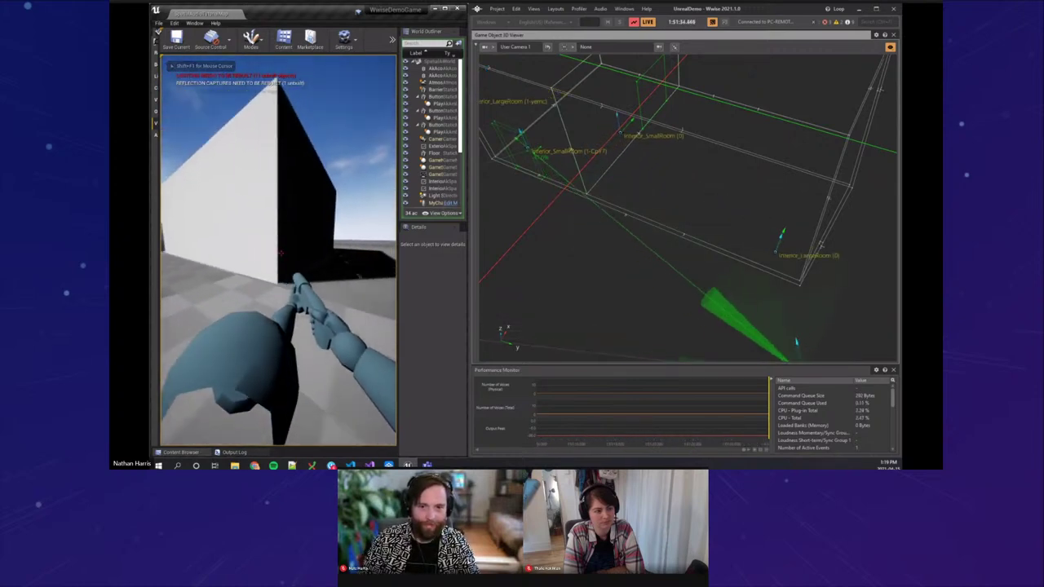
pyautogui.press('w')
pyautogui.press('d')
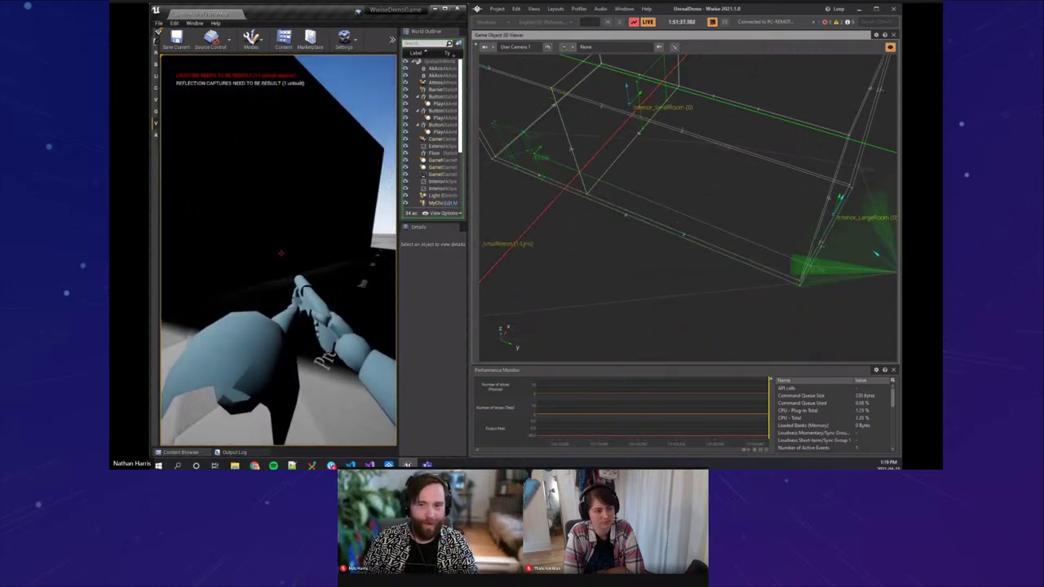
pyautogui.press('a')
pyautogui.press('a')
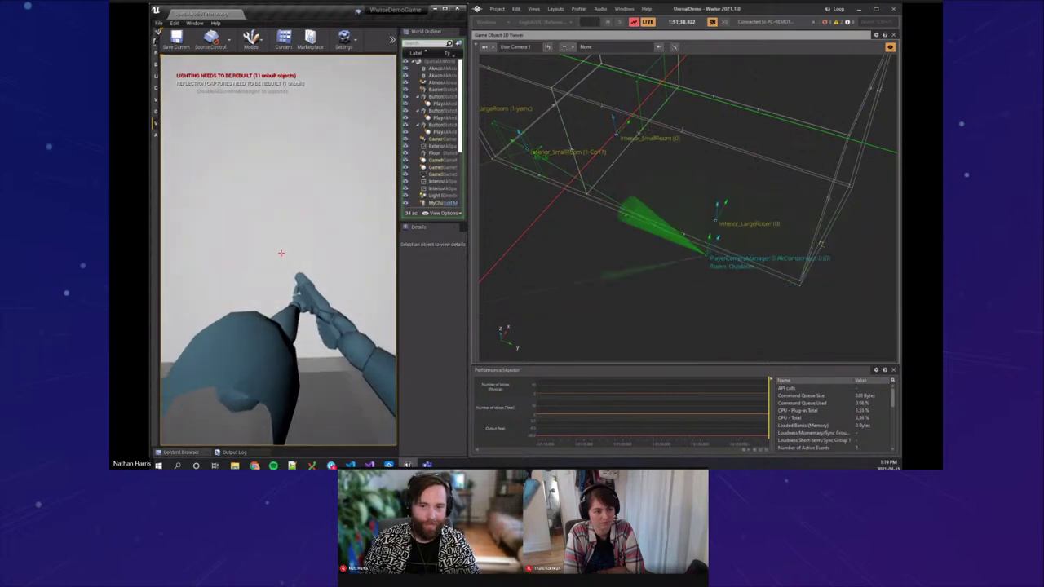
pyautogui.press('s')
pyautogui.press('s')
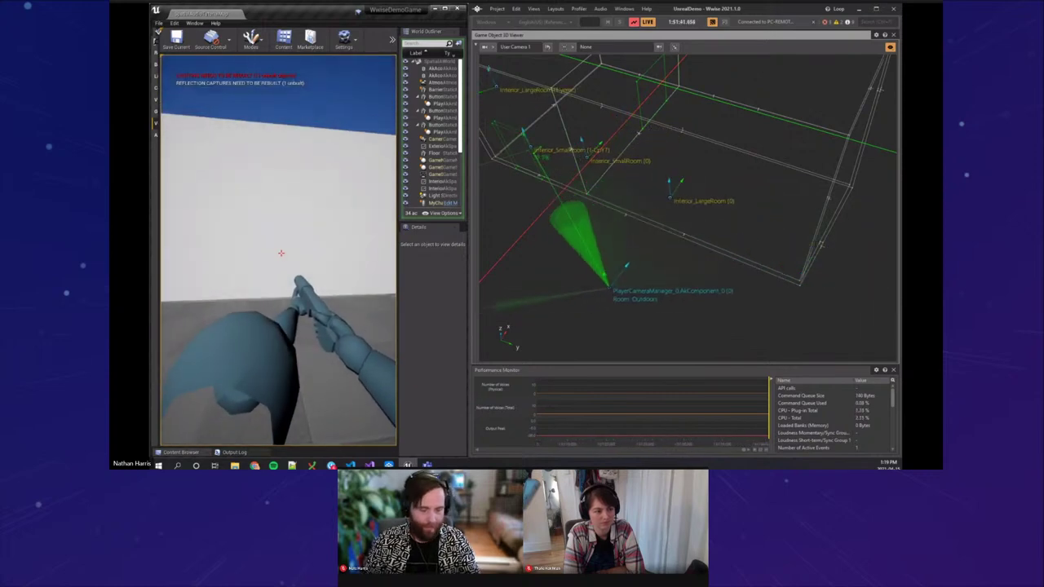
# Step: Examine the sound path from the small room's portal to the outdoor listener from several angles in the Wwise Game Object 3D Viewer
pyautogui.hotkey('shift', 'F1')
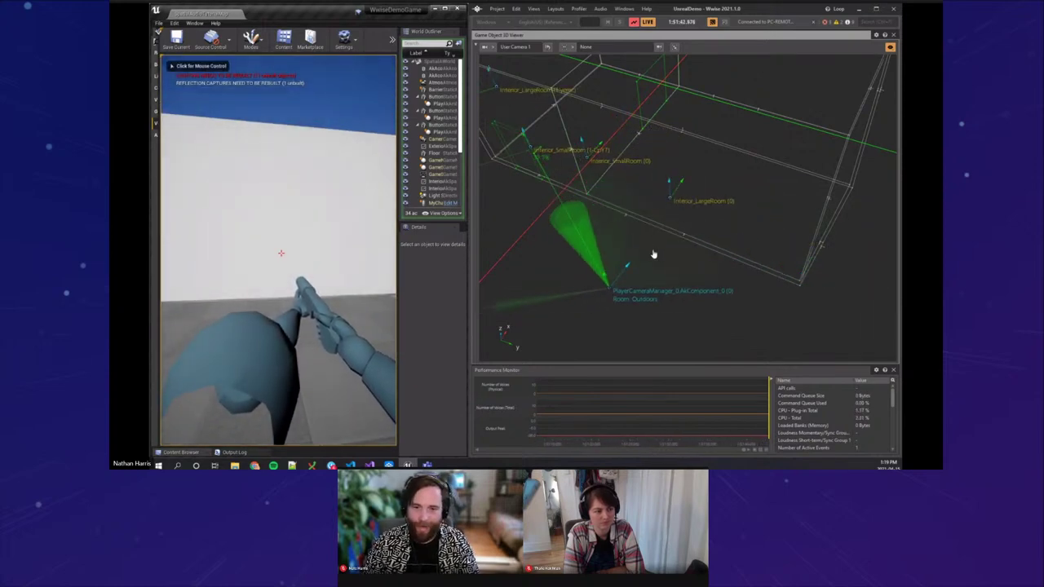
pyautogui.moveTo(654, 255); pyautogui.dragTo(596, 223)
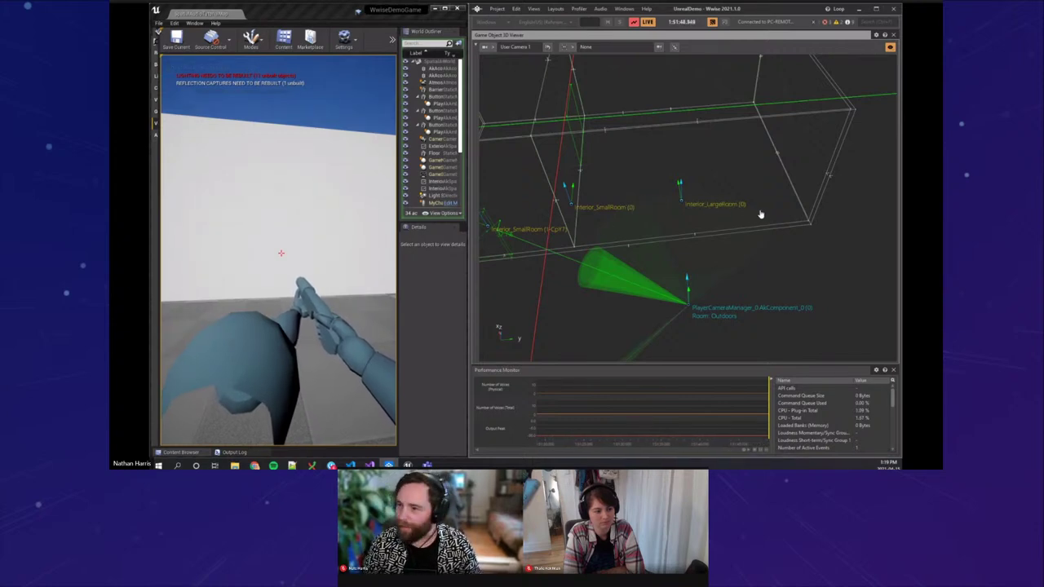
pyautogui.moveTo(742, 297); pyautogui.dragTo(711, 219)
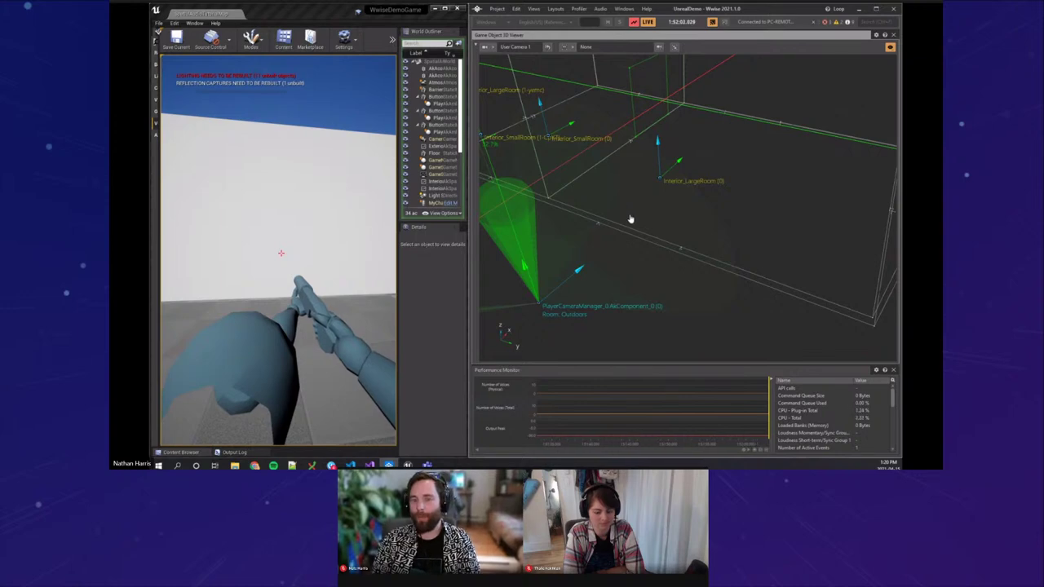
pyautogui.moveTo(631, 220); pyautogui.dragTo(636, 217)
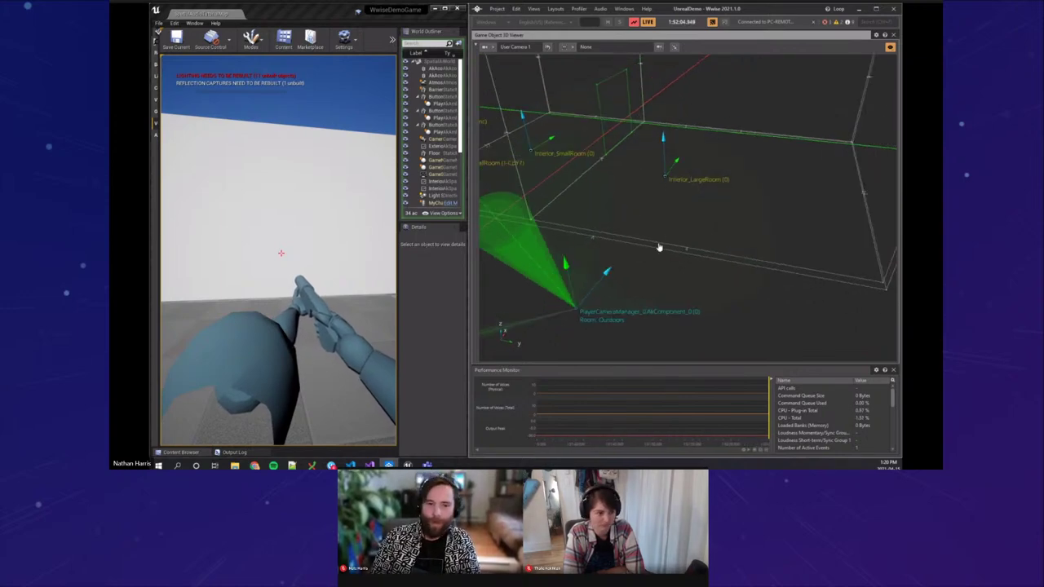
pyautogui.moveTo(613, 242); pyautogui.dragTo(745, 249)
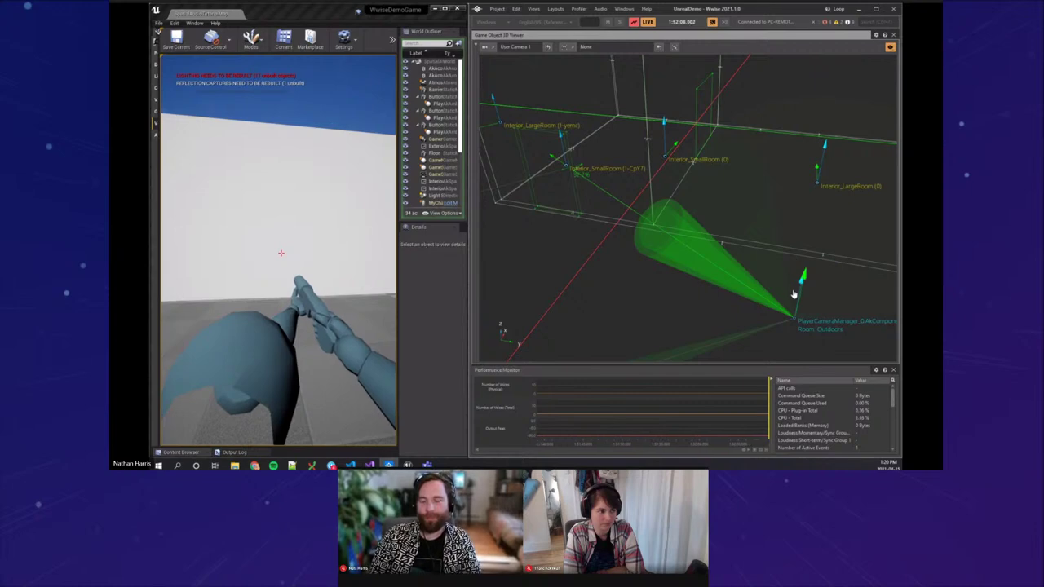
pyautogui.moveTo(793, 285); pyautogui.dragTo(792, 286)
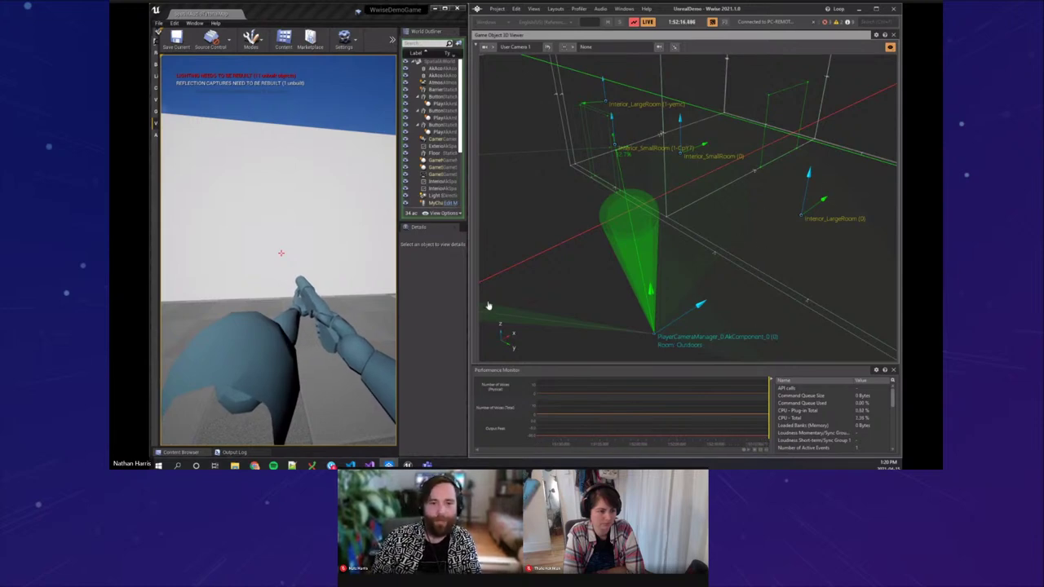
# Step: Walk the player in Unreal along the outside wall and through the doorway into the small room, facing the large room's portal
pyautogui.click(359, 289)
pyautogui.press('a')
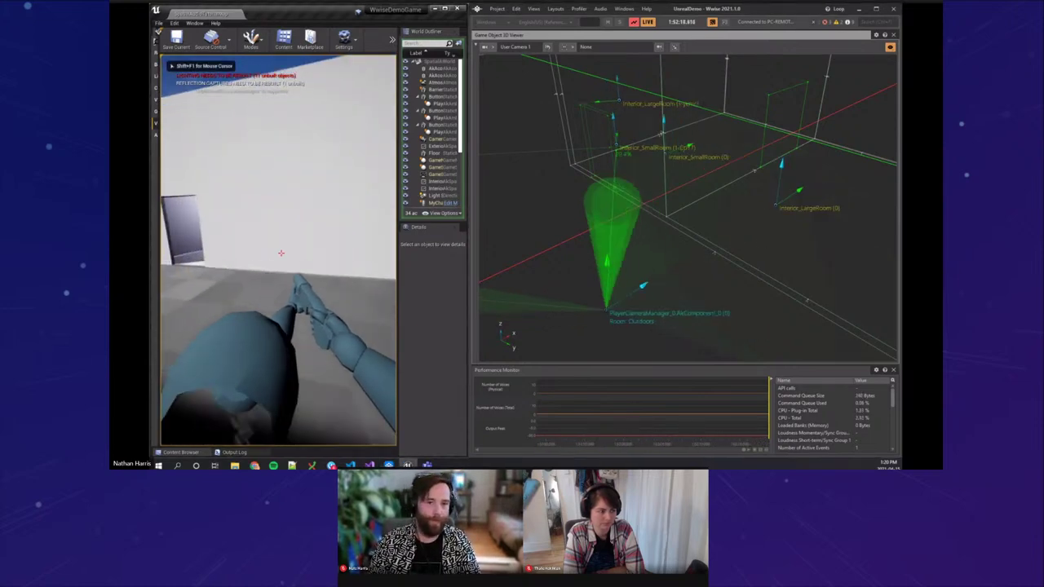
pyautogui.press('a')
pyautogui.press('s')
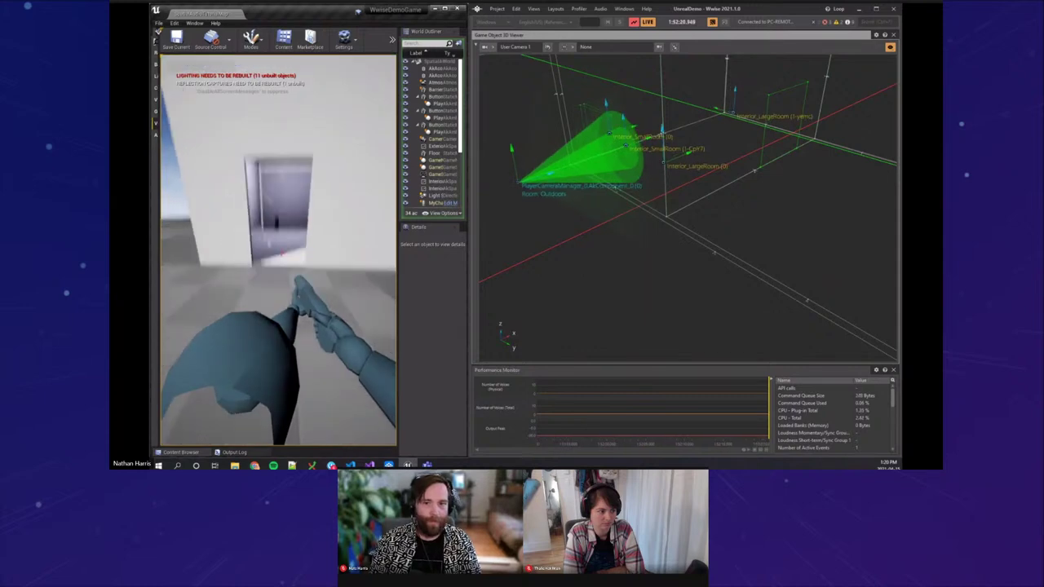
pyautogui.press('w')
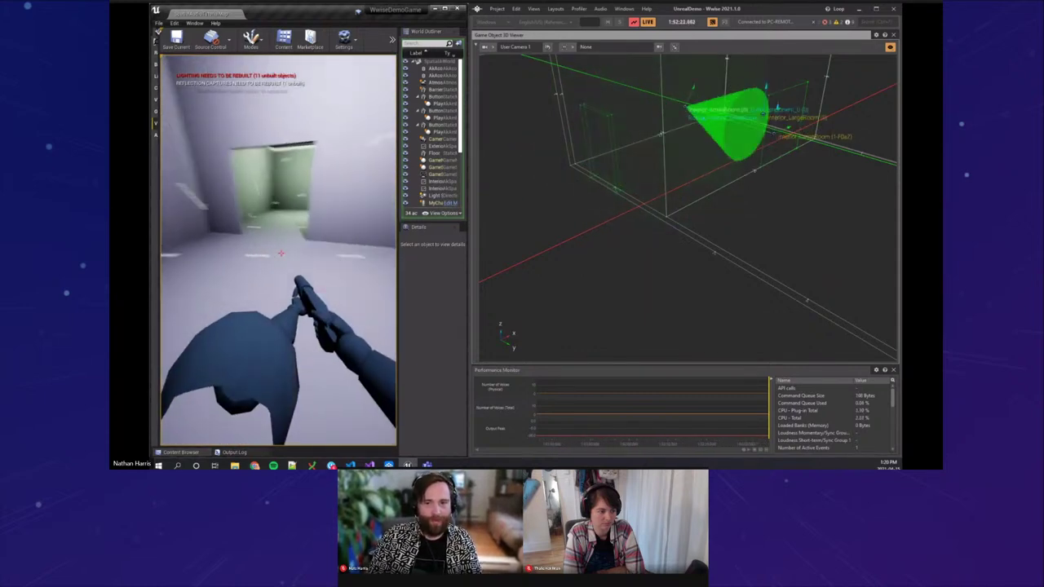
pyautogui.press('a')
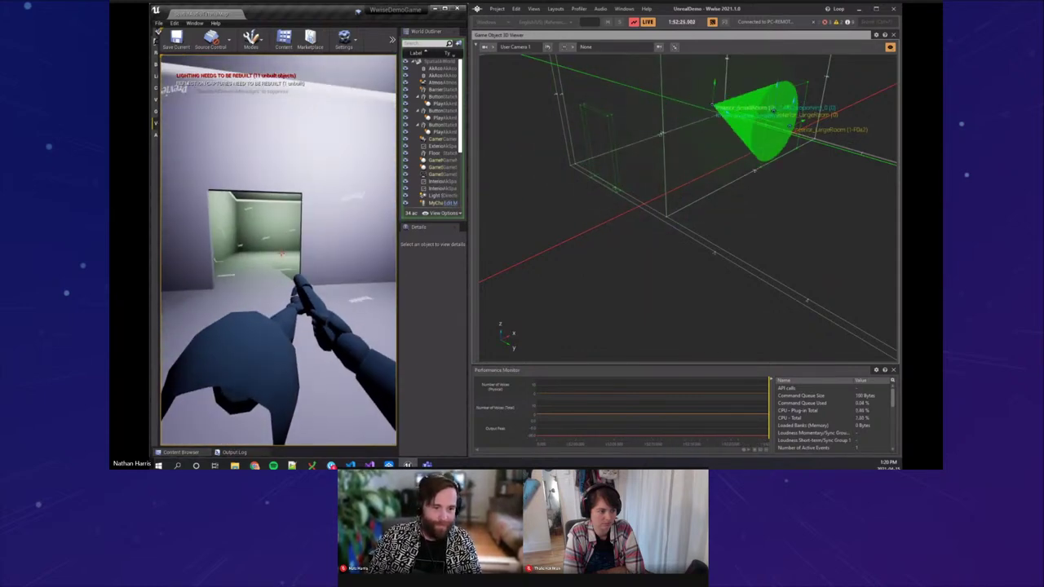
# Step: Inspect the listener in Interior_SmallRoom and the cone spreading toward the large room's portal from several angles in Wwise
pyautogui.hotkey('shift', 'F1')
pyautogui.moveTo(784, 176); pyautogui.dragTo(705, 254)
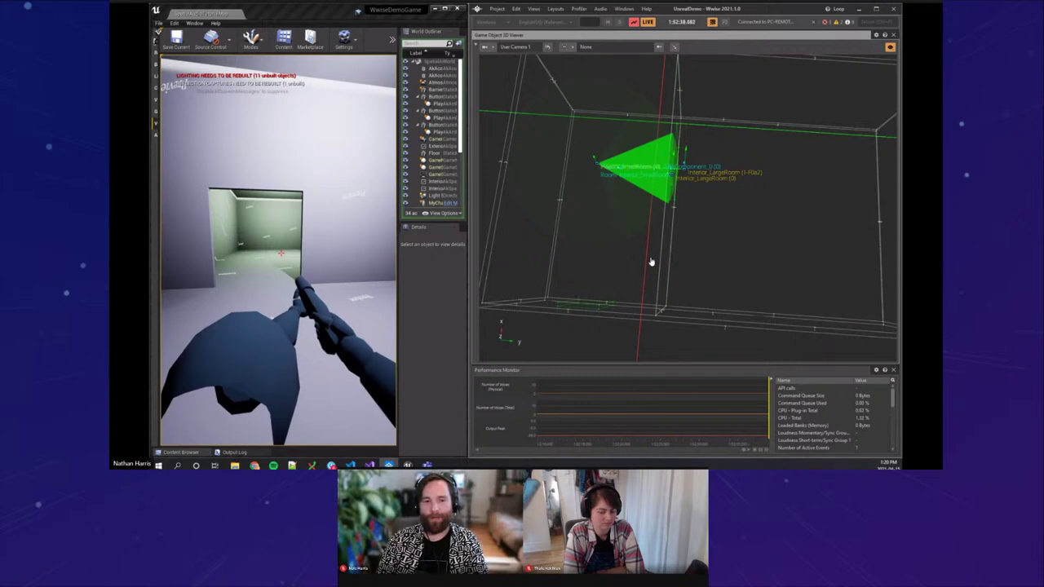
pyautogui.moveTo(682, 245); pyautogui.dragTo(747, 269)
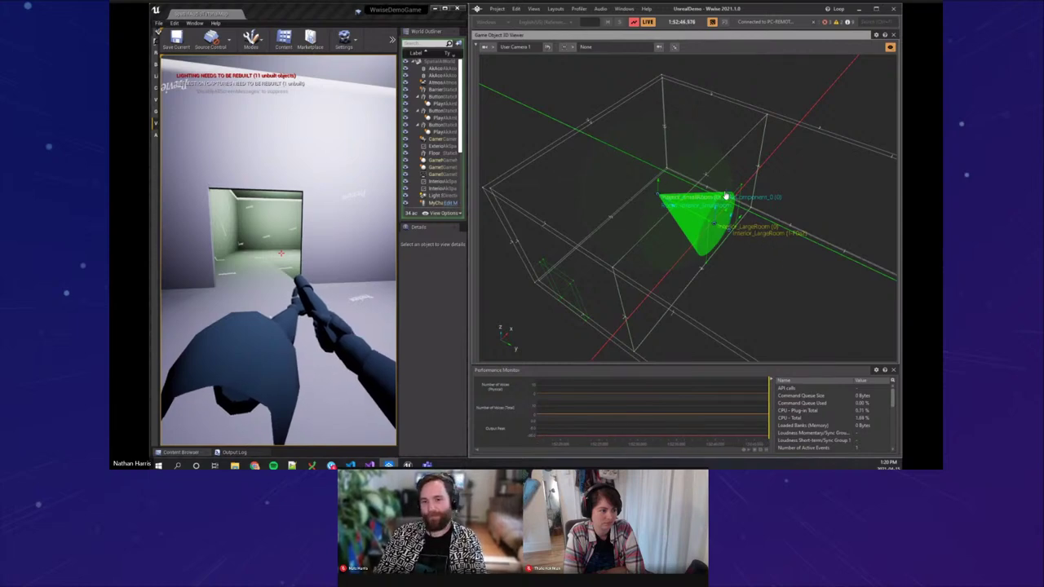
pyautogui.scroll(3, 726, 274)
pyautogui.moveTo(753, 236); pyautogui.dragTo(730, 313)
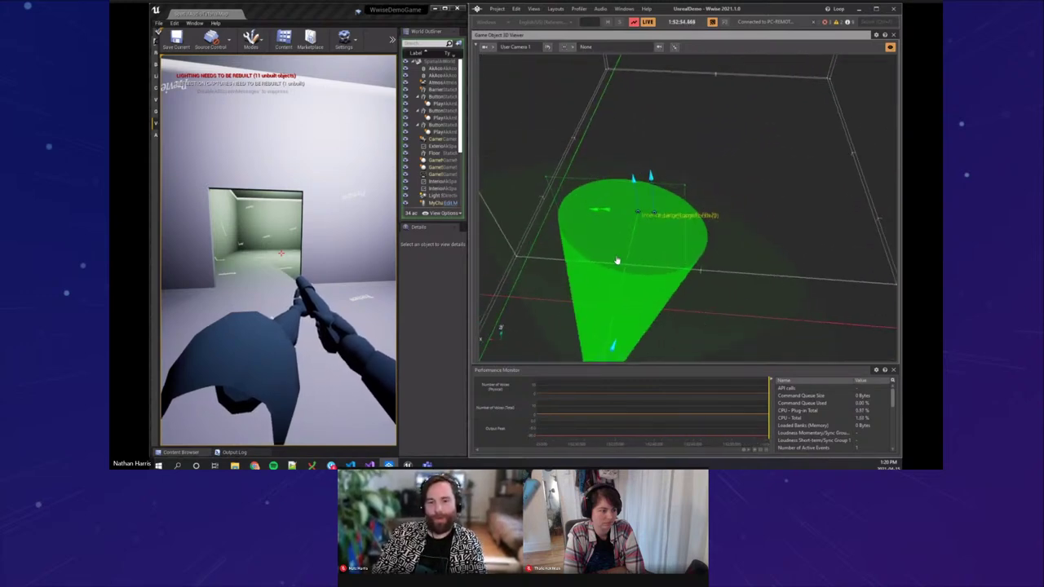
pyautogui.moveTo(694, 264); pyautogui.dragTo(697, 284)
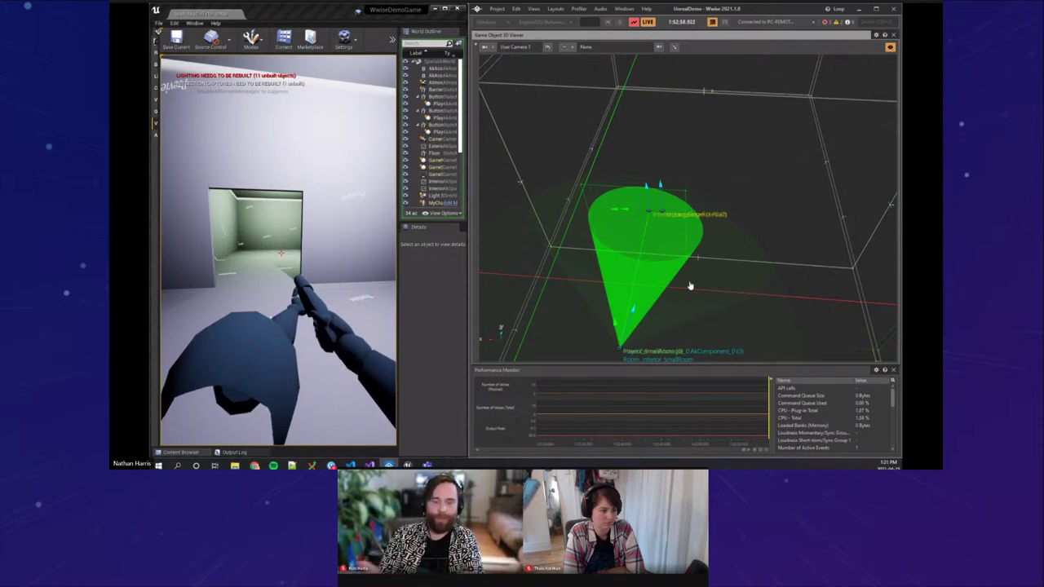
# Step: Walk the player in Unreal up to the portal between the rooms and view the widened cone from the side in Wwise
pyautogui.click(301, 254)
pyautogui.press('w')
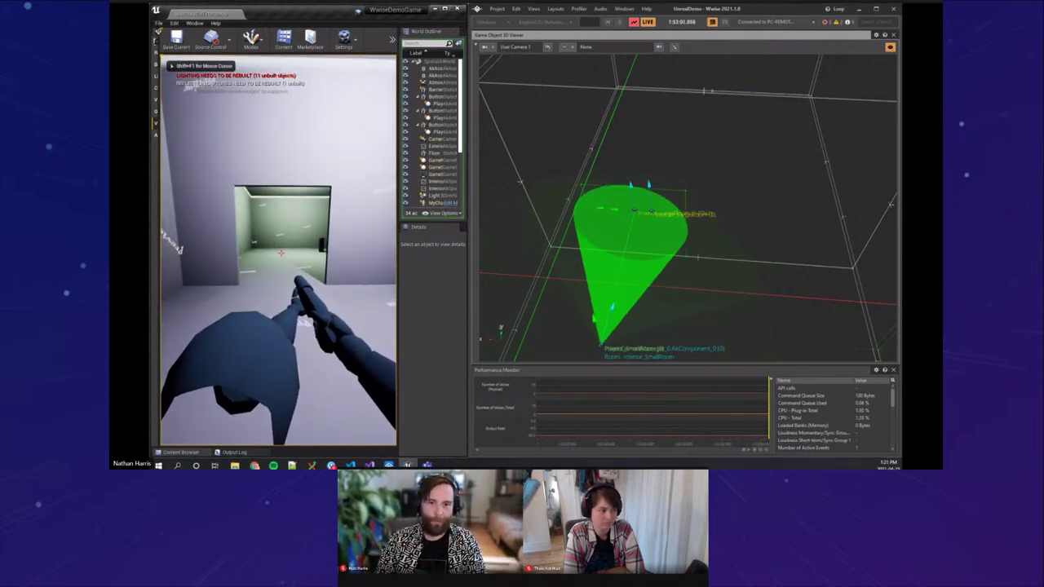
pyautogui.press('w')
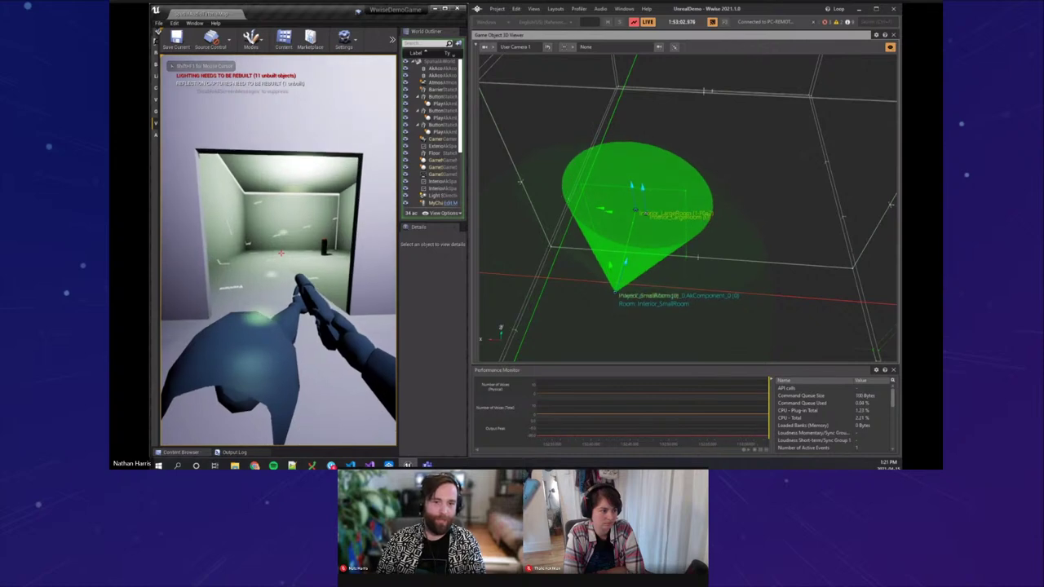
pyautogui.press('w')
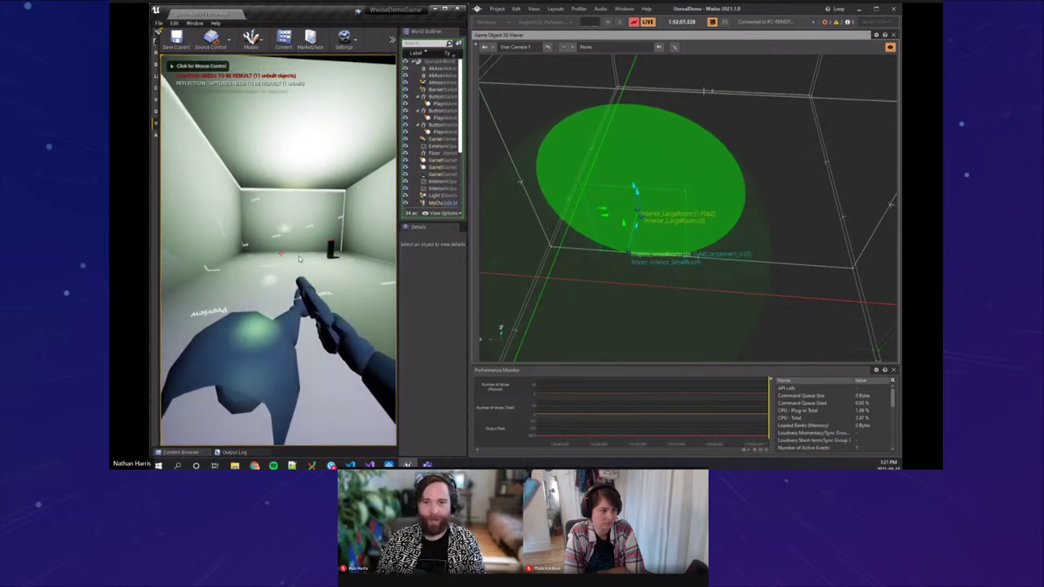
pyautogui.moveTo(692, 257); pyautogui.dragTo(732, 208)
# Step: Walk the player in Unreal through the portal into the large room and on toward its far end, watching the spread in Wwise
pyautogui.click(328, 259)
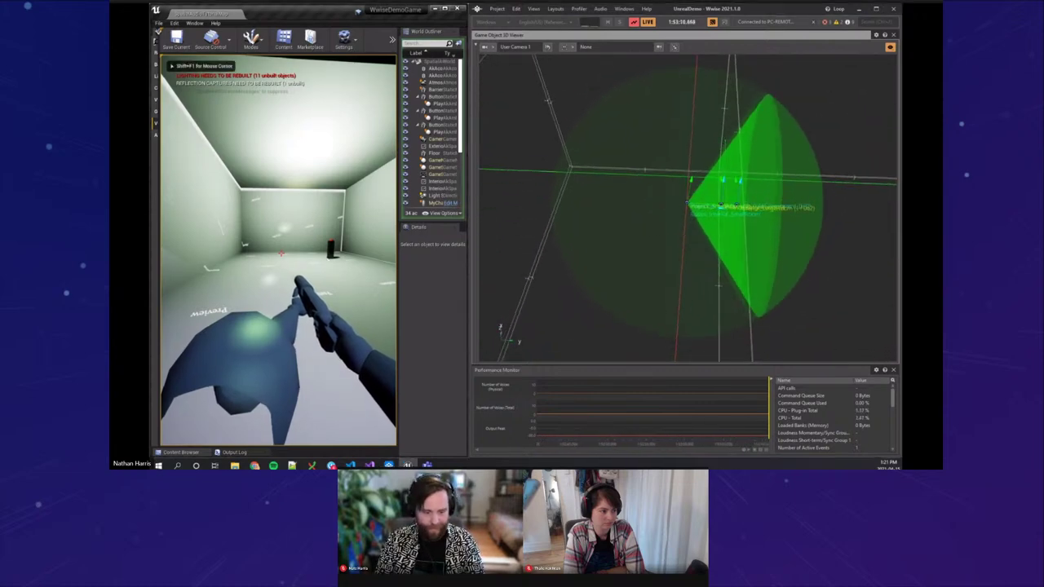
pyautogui.press('w')
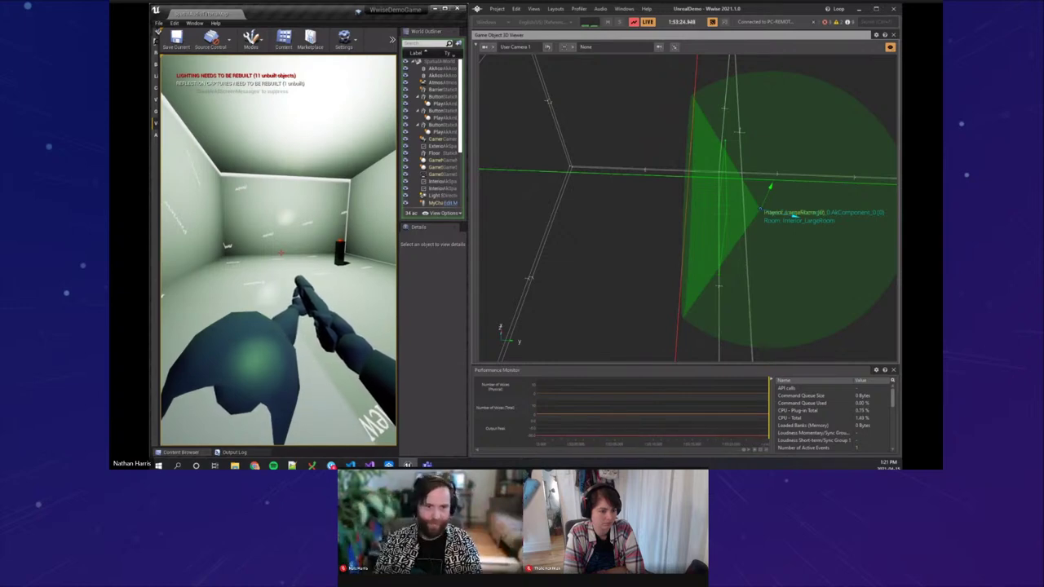
pyautogui.press('w')
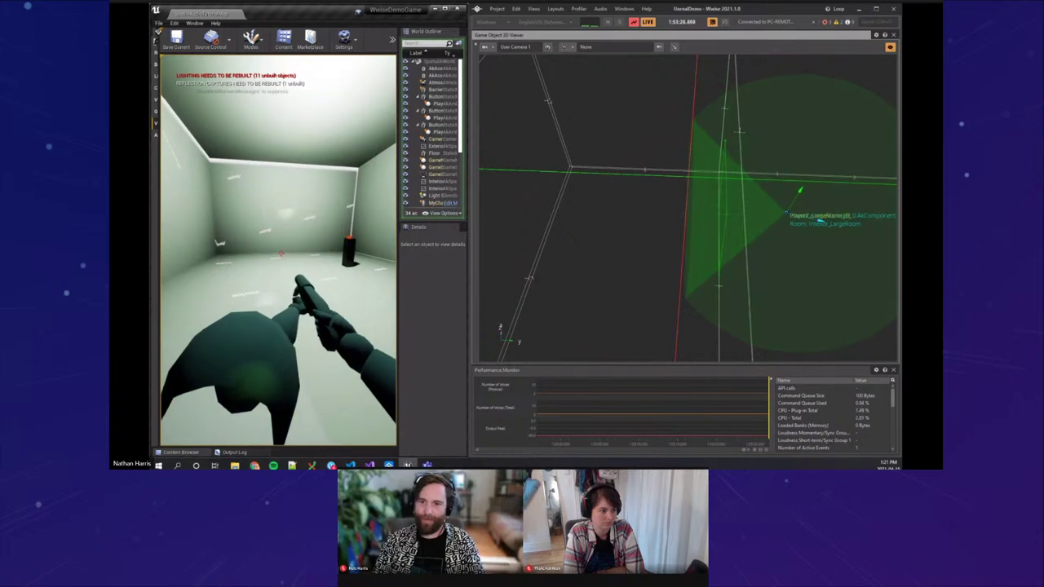
pyautogui.press('w')
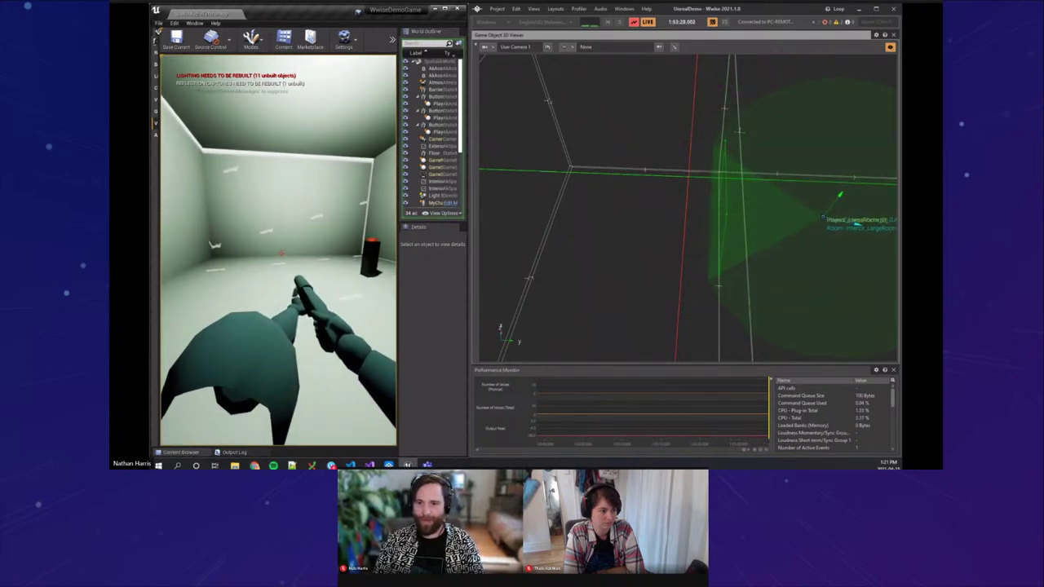
pyautogui.press('w')
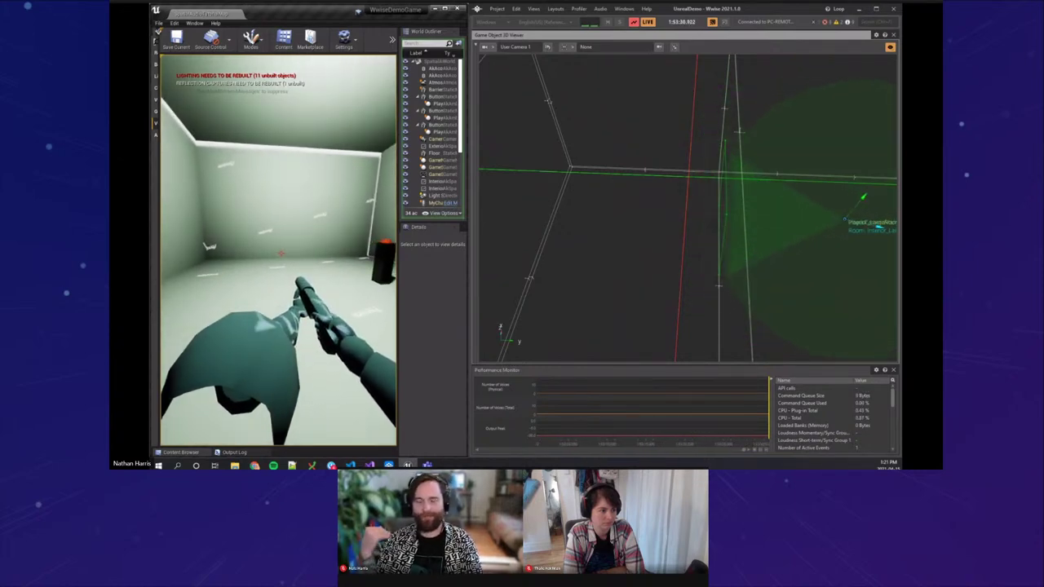
pyautogui.press('w')
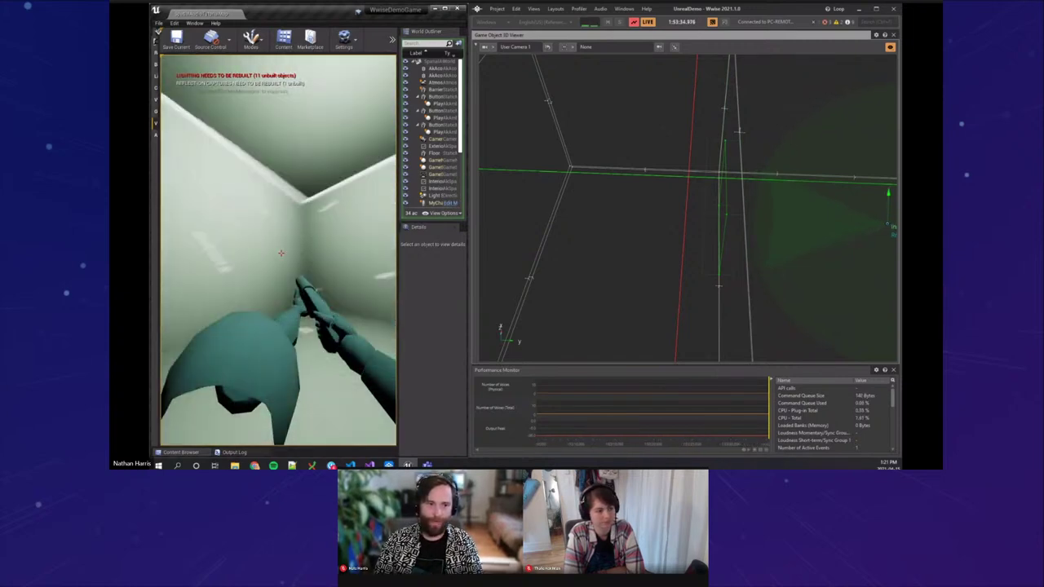
# Step: Walk the player back through the portal into the small room and up to the red button in Unreal
pyautogui.press('w')
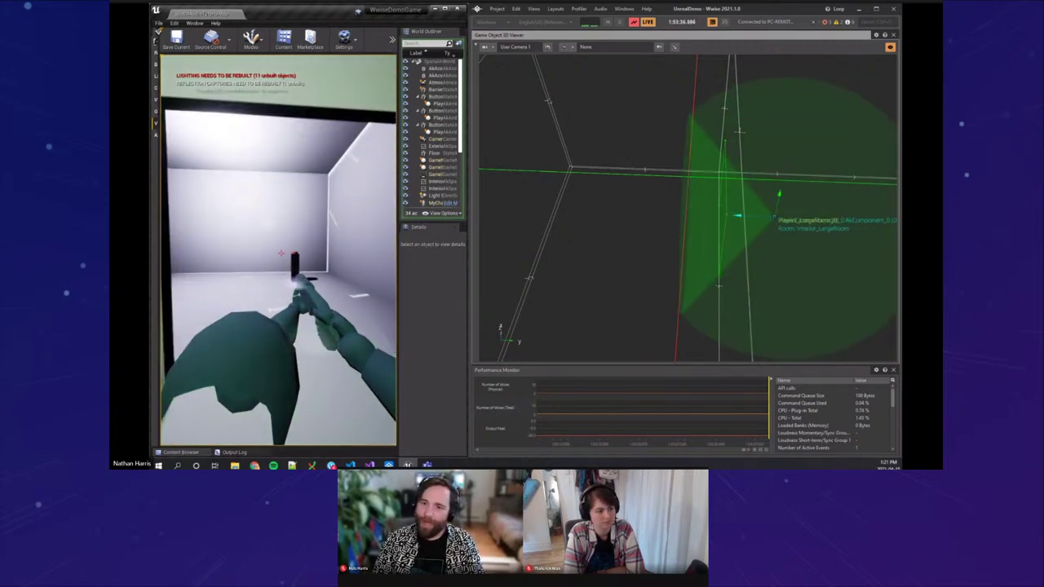
pyautogui.press('w')
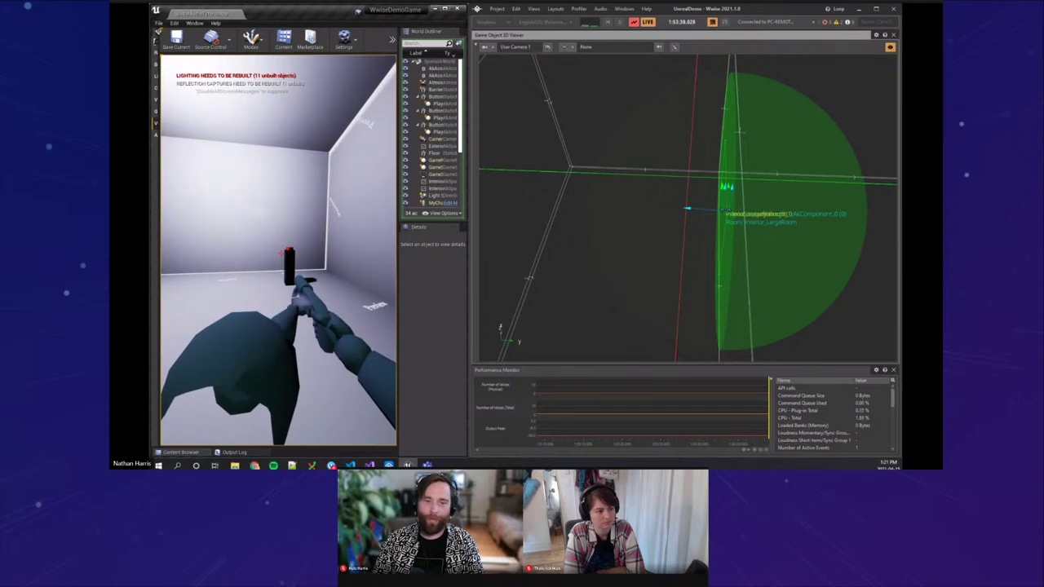
pyautogui.press('w')
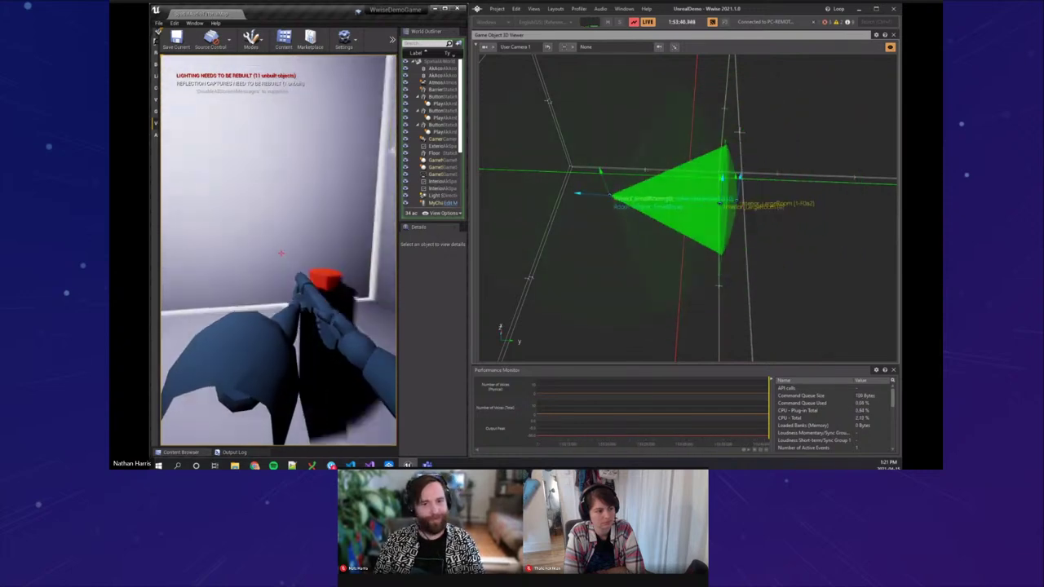
pyautogui.press('s')
pyautogui.press('w')
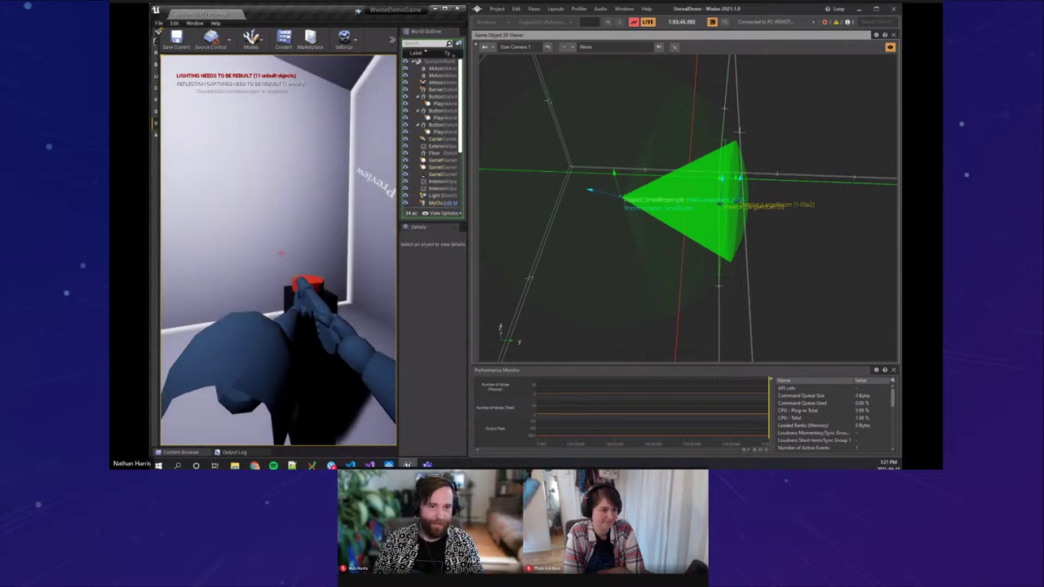
# Step: Walk the player out of the small room in Unreal and view the rooms together with the outdoor barrier in Wwise
pyautogui.press('w')
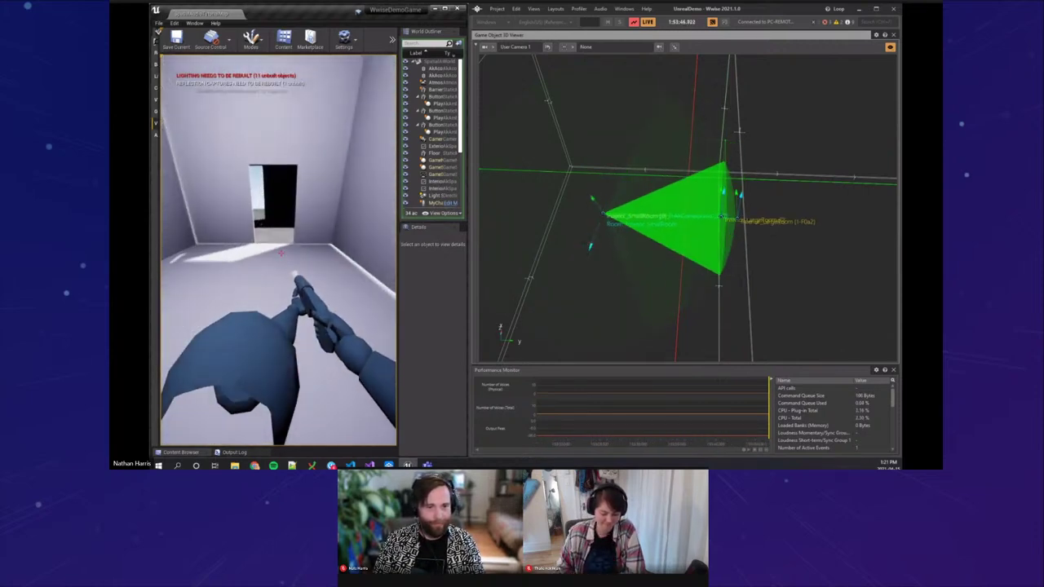
pyautogui.press('w')
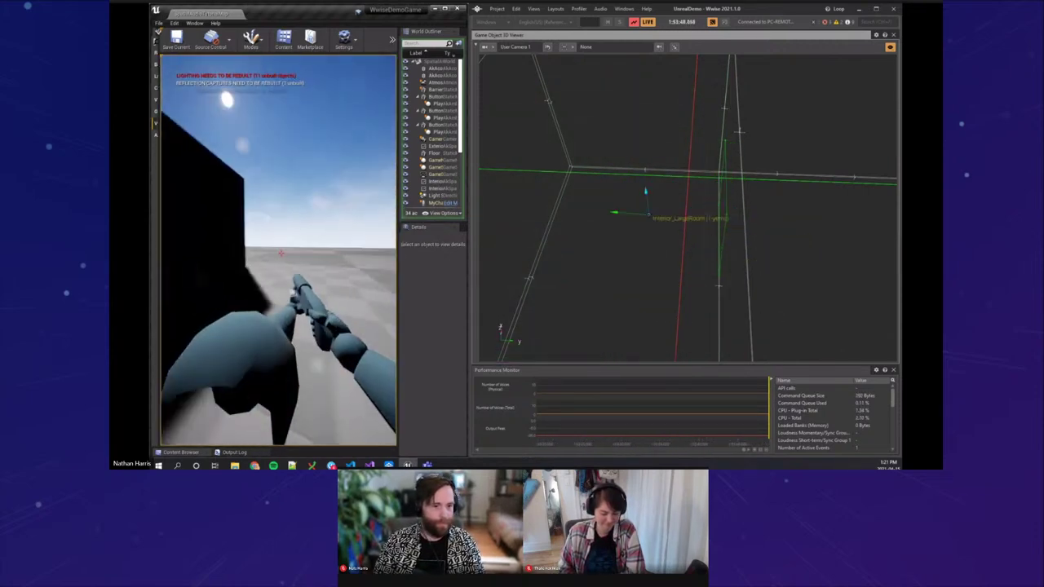
pyautogui.press('s')
pyautogui.hotkey('shift', 'F1')
pyautogui.scroll(-6, 783, 214)
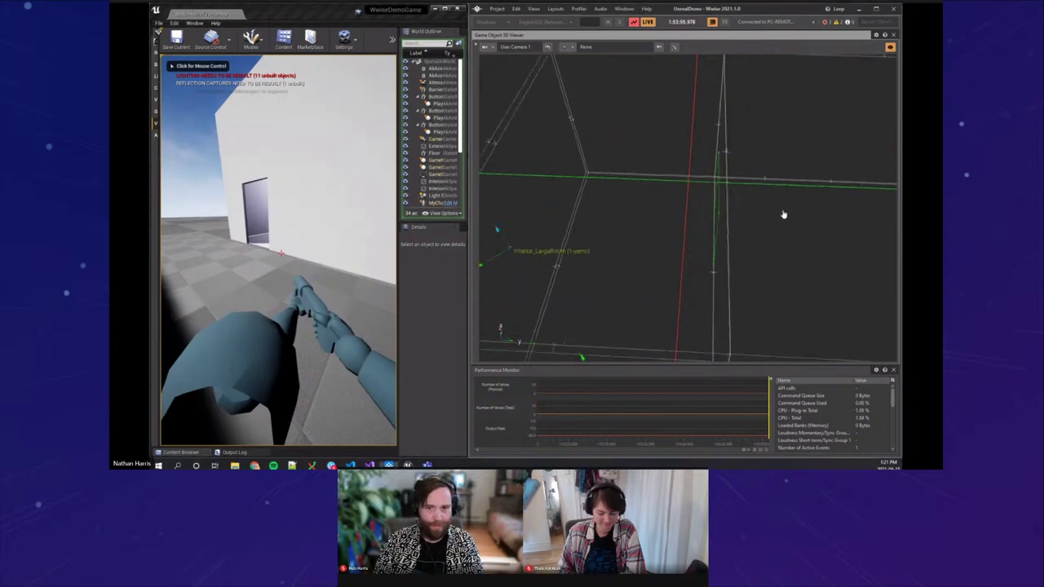
pyautogui.moveTo(753, 273); pyautogui.dragTo(773, 204)
# Step: Back the player away from the outdoor emitter by the barrier in Unreal and inspect its spread and direct path in Wwise
pyautogui.click(281, 252)
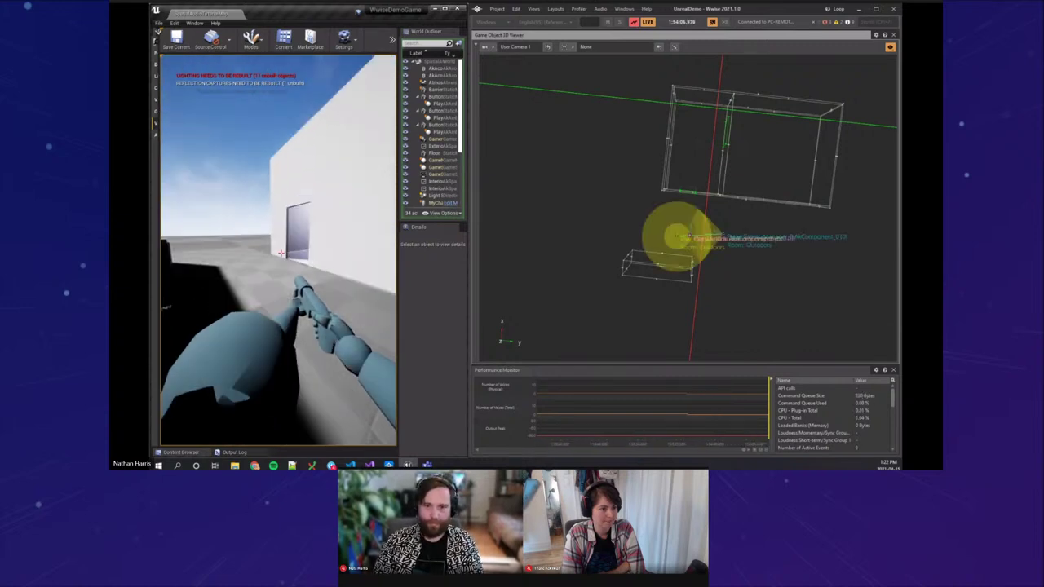
pyautogui.hotkey('shift', 'F1')
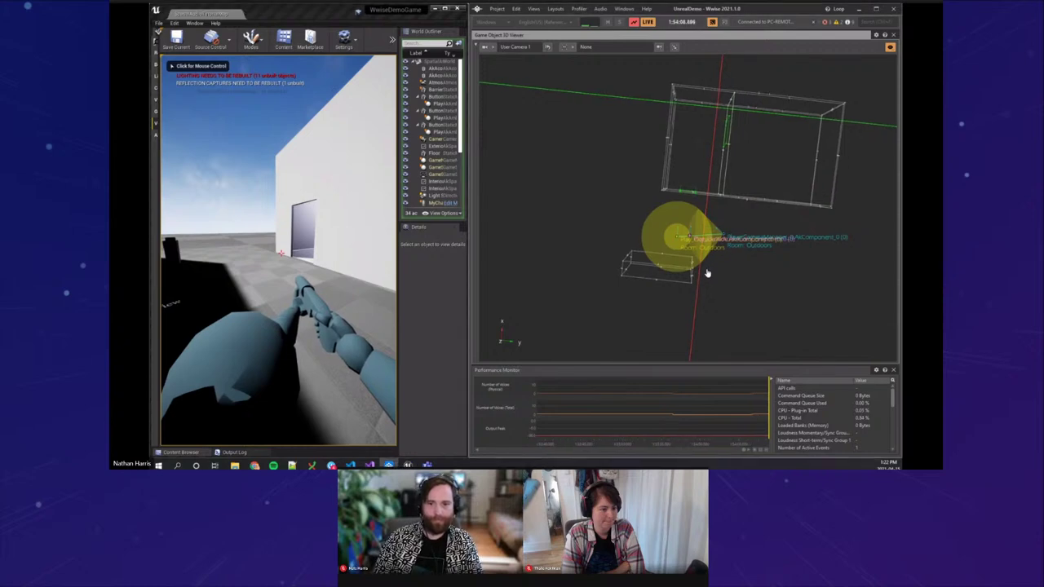
pyautogui.scroll(5, 716, 240)
pyautogui.click(280, 253)
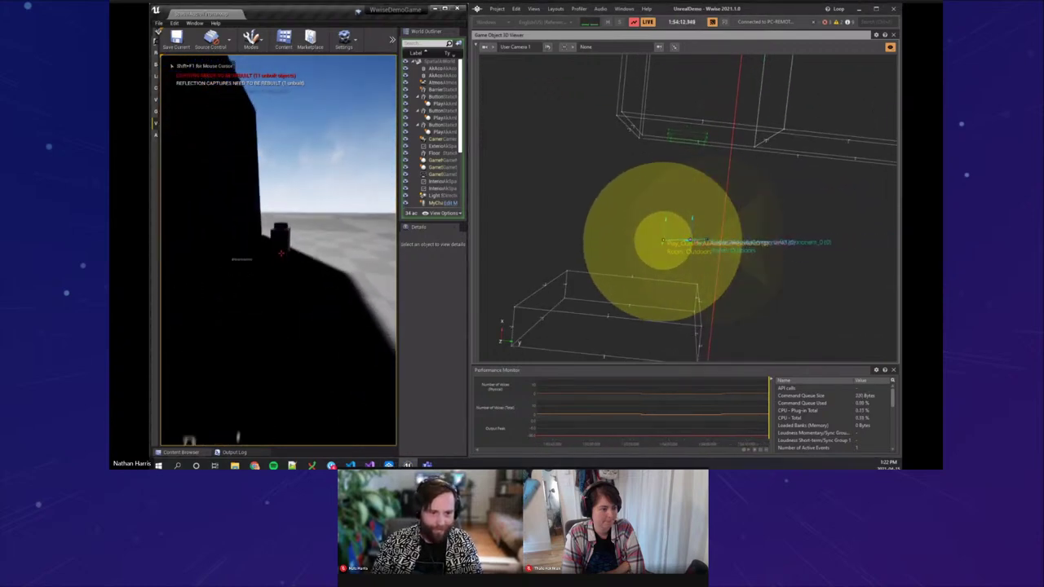
pyautogui.press('s')
pyautogui.press('s')
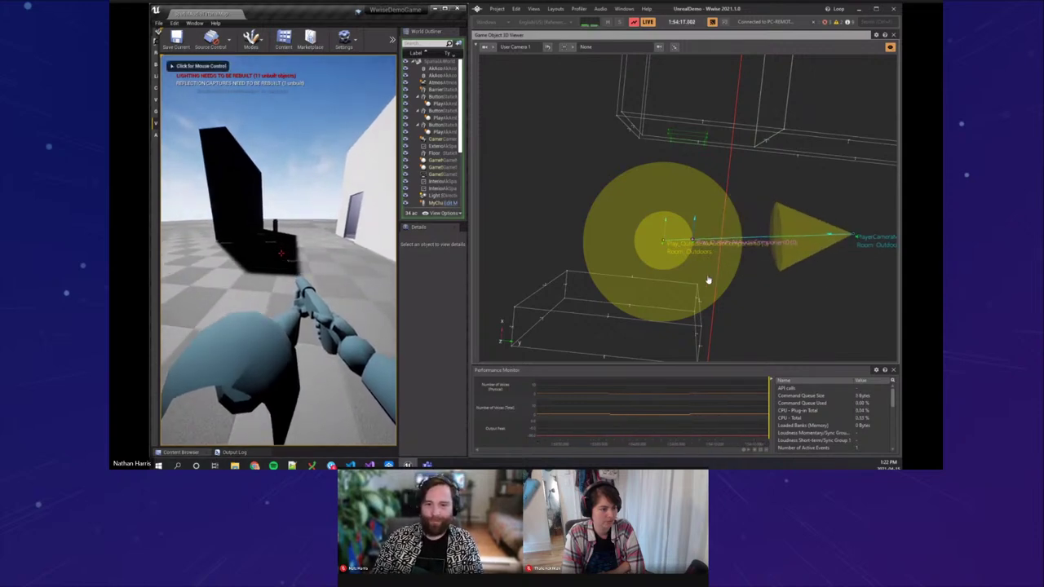
pyautogui.moveTo(709, 280); pyautogui.dragTo(708, 280)
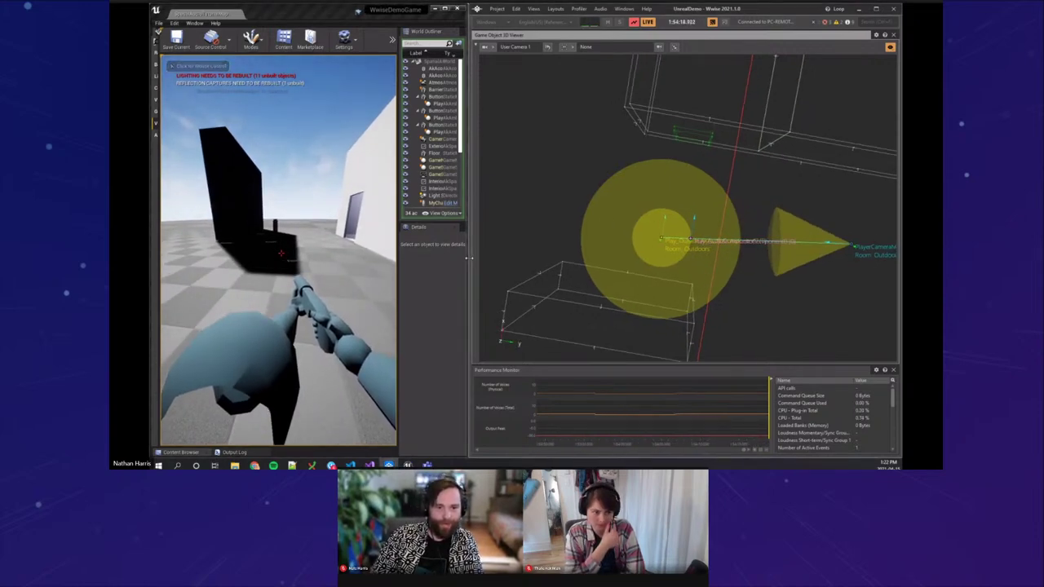
# Step: Stop the Unreal play session and widen the editor so Button_Outside's child actors and details are readable
pyautogui.click(342, 244)
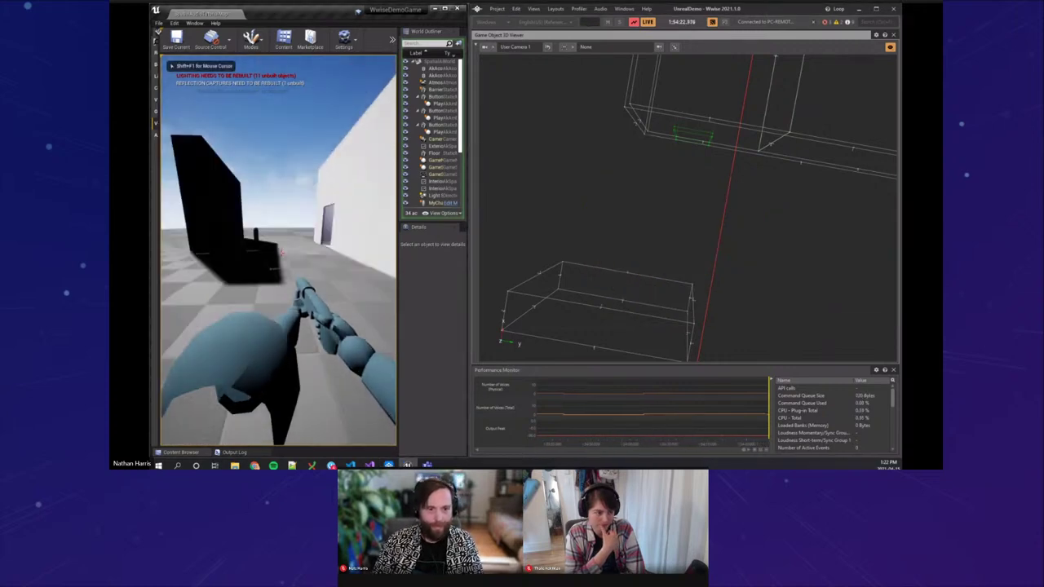
pyautogui.moveTo(469, 221); pyautogui.dragTo(663, 244)
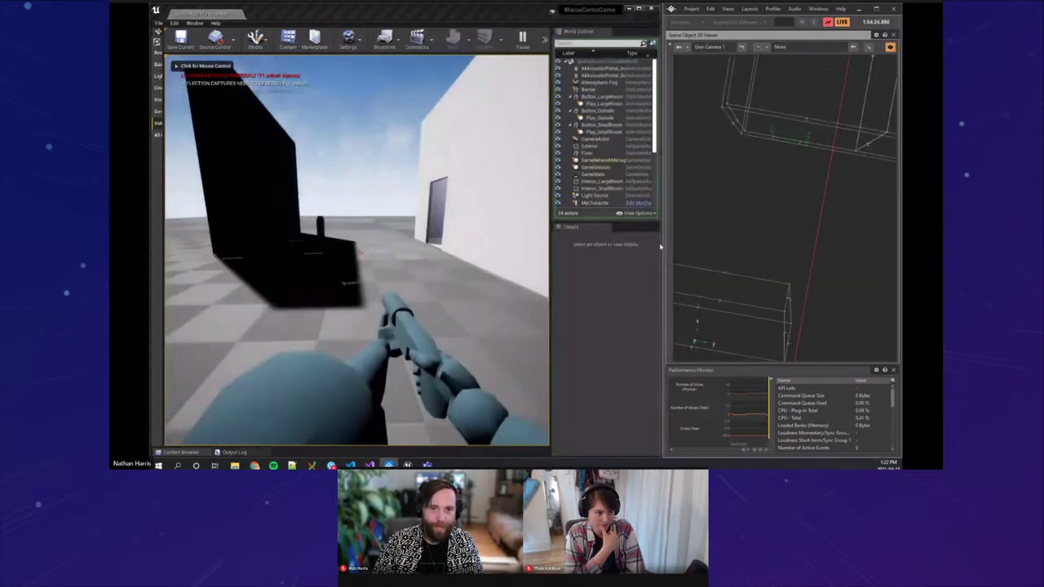
pyautogui.click(490, 243)
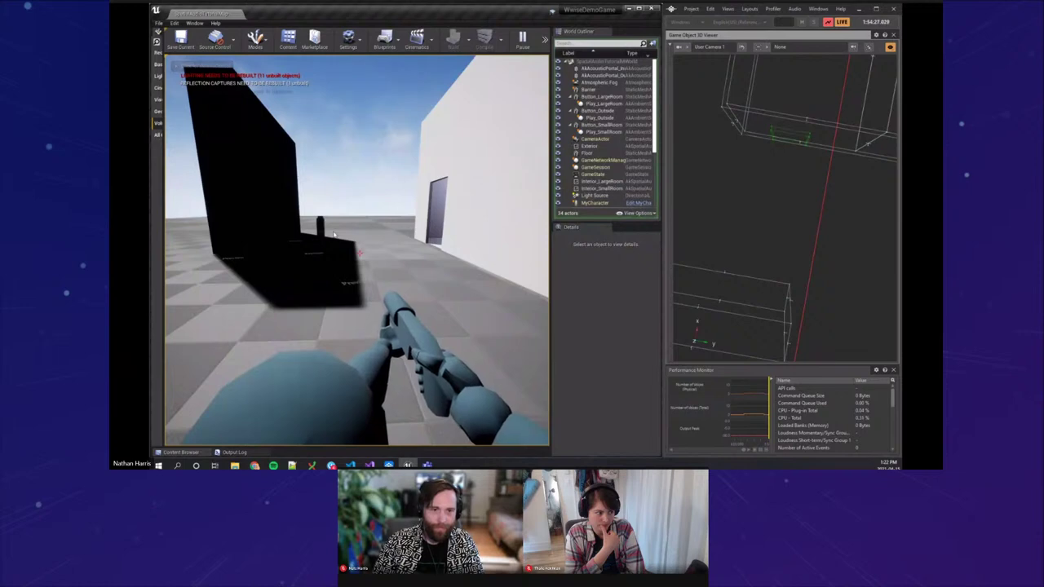
pyautogui.click(490, 243)
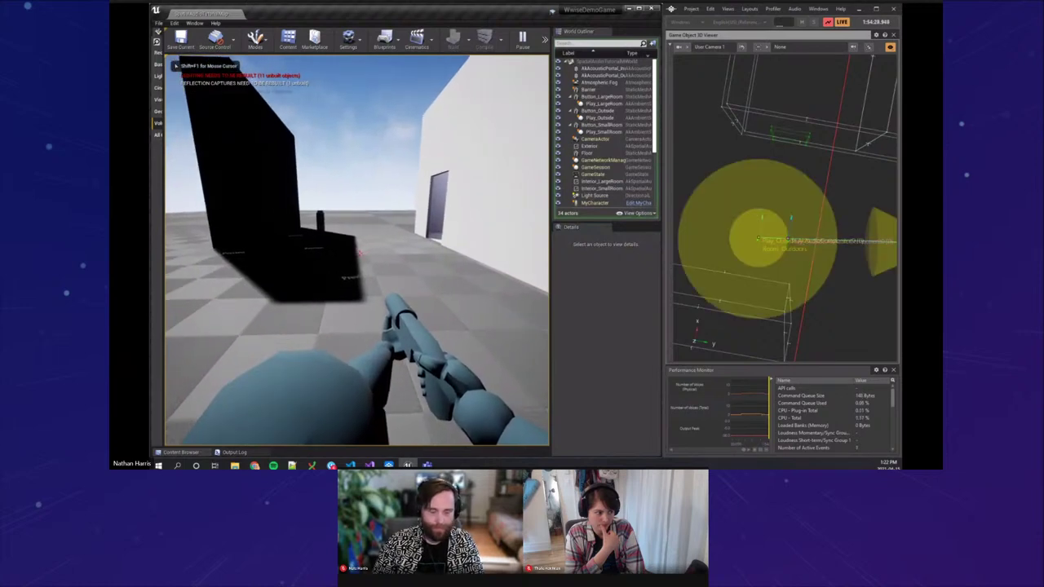
pyautogui.press('Escape')
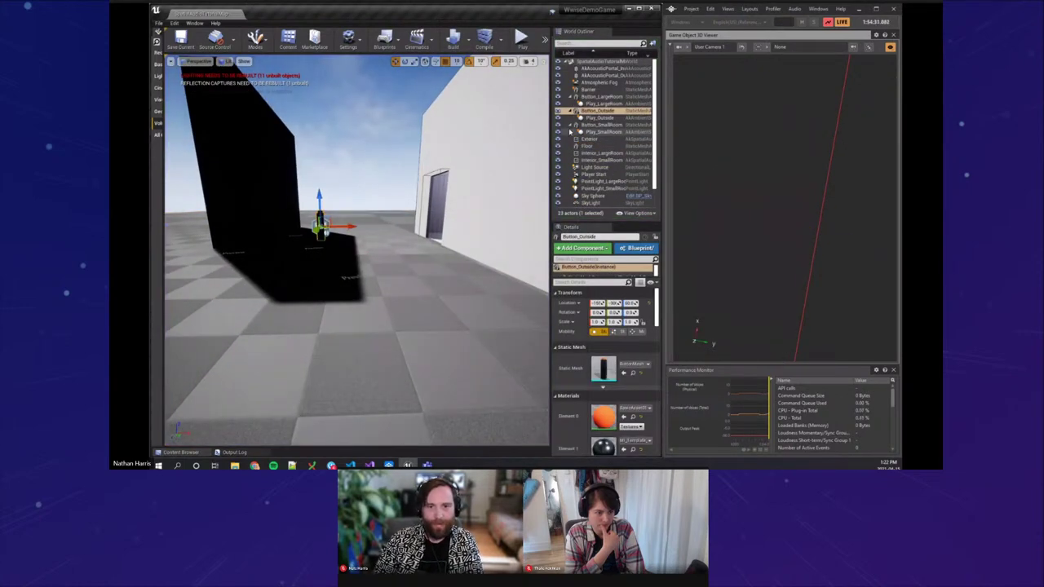
pyautogui.moveTo(549, 137); pyautogui.dragTo(464, 138)
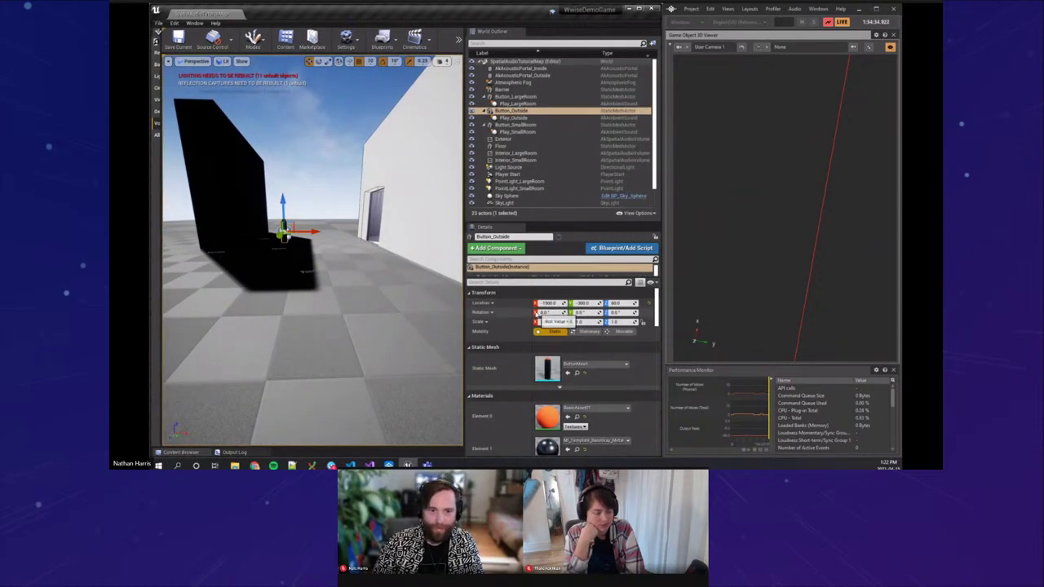
pyautogui.moveTo(530, 281); pyautogui.dragTo(530, 298)
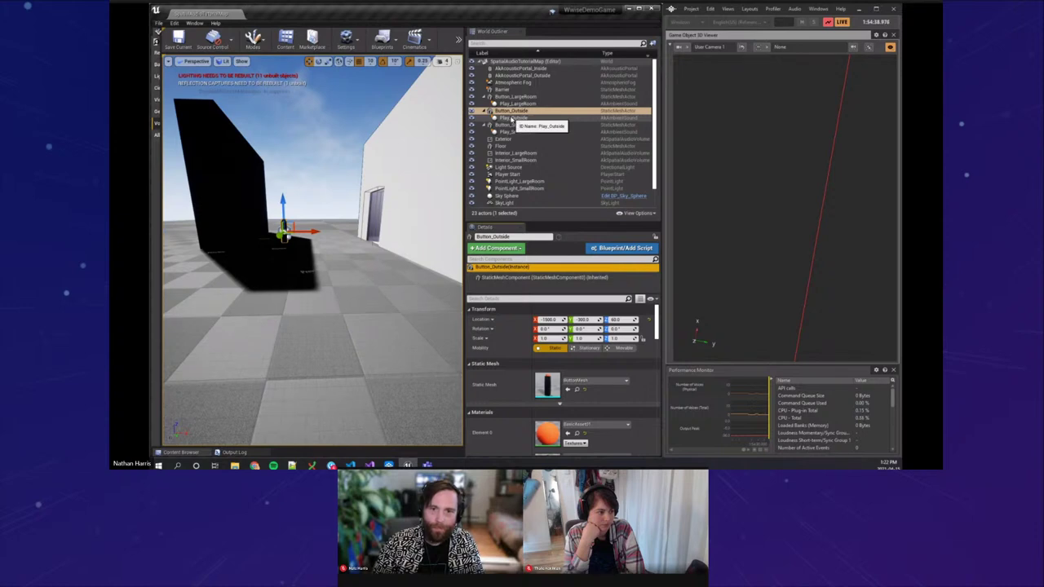
# Step: Select the Play_Outside ambient sound and filter its details by "rad" to isolate the radial emitter settings
pyautogui.click(512, 119)
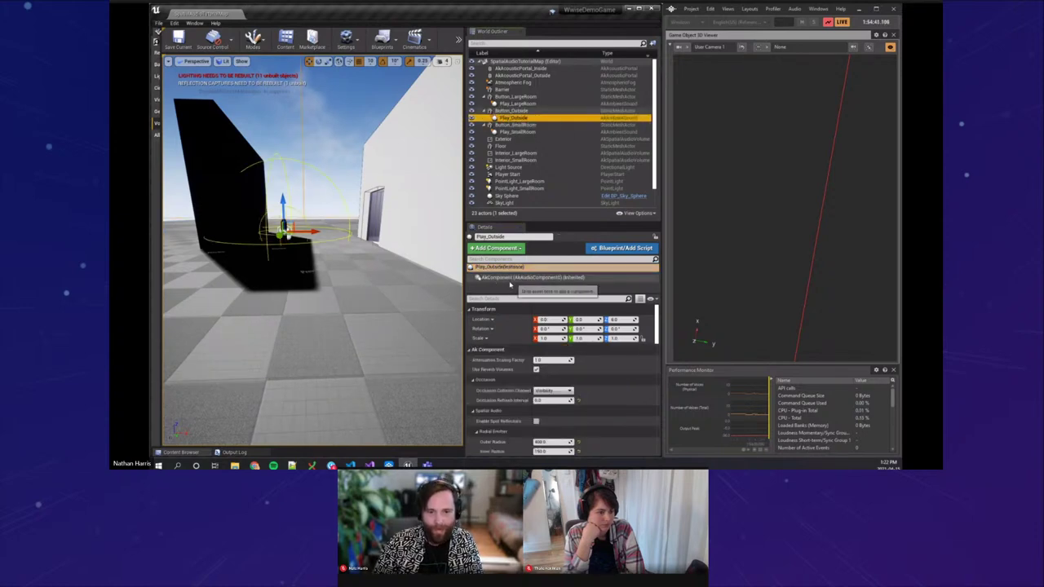
pyautogui.click(501, 319)
pyautogui.click(502, 298)
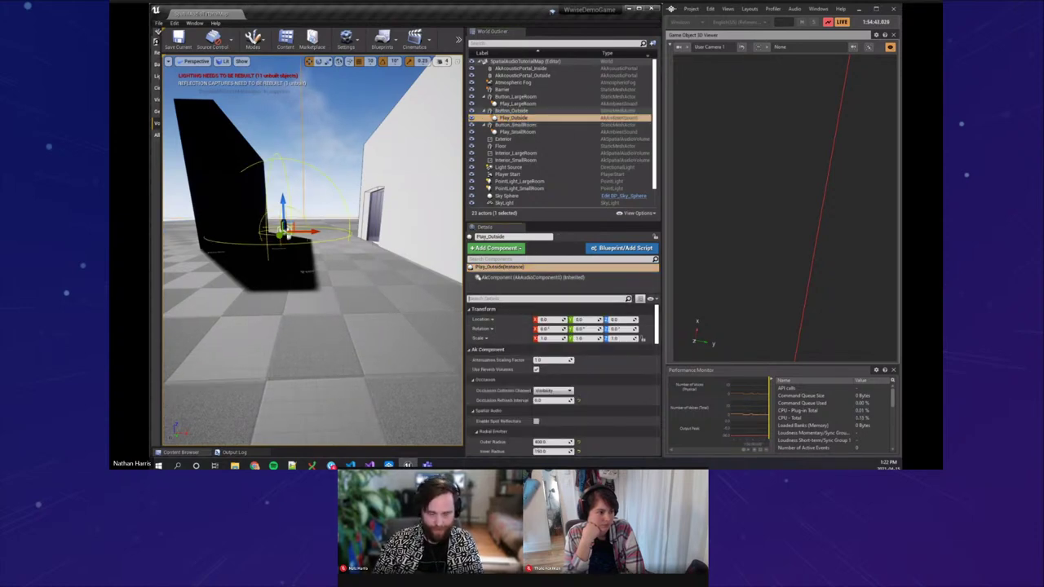
pyautogui.write('rad')
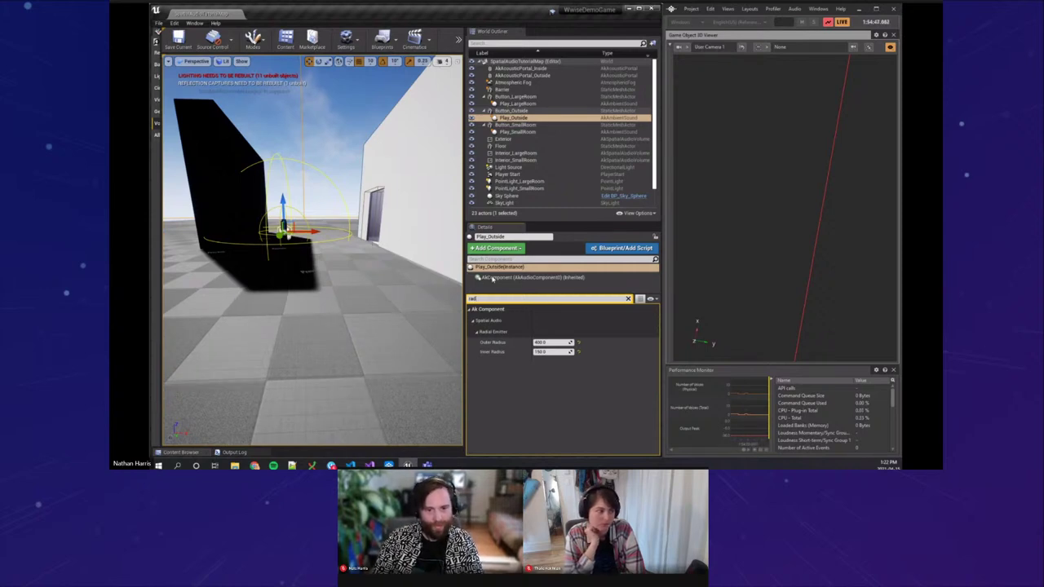
pyautogui.write('i')
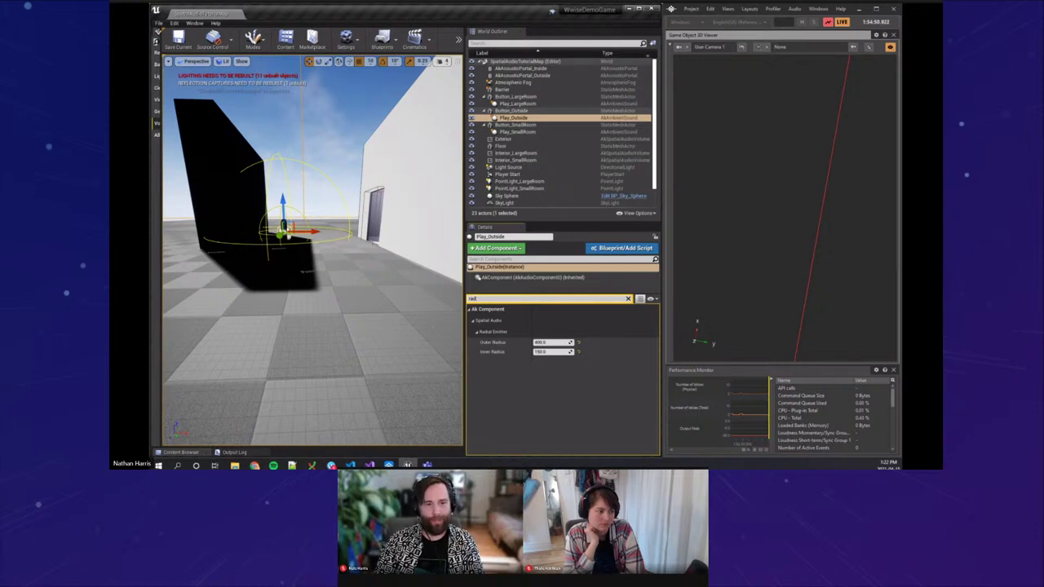
# Step: Increase Play_Outside's inner radius to about 208 and look at the resized sphere around the outdoor button
pyautogui.moveTo(313, 252); pyautogui.dragTo(326, 291)
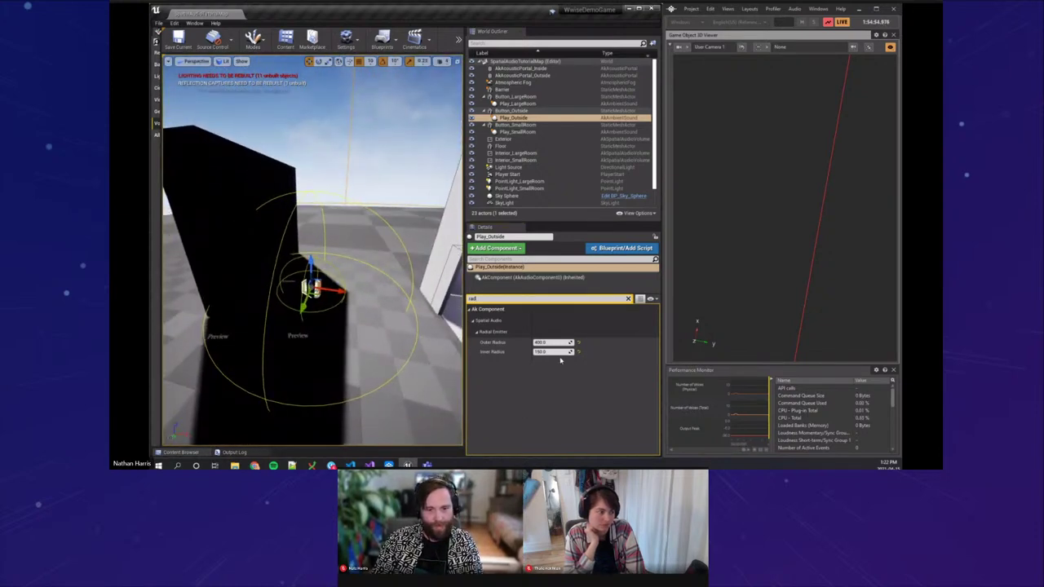
pyautogui.moveTo(554, 352); pyautogui.dragTo(579, 351)
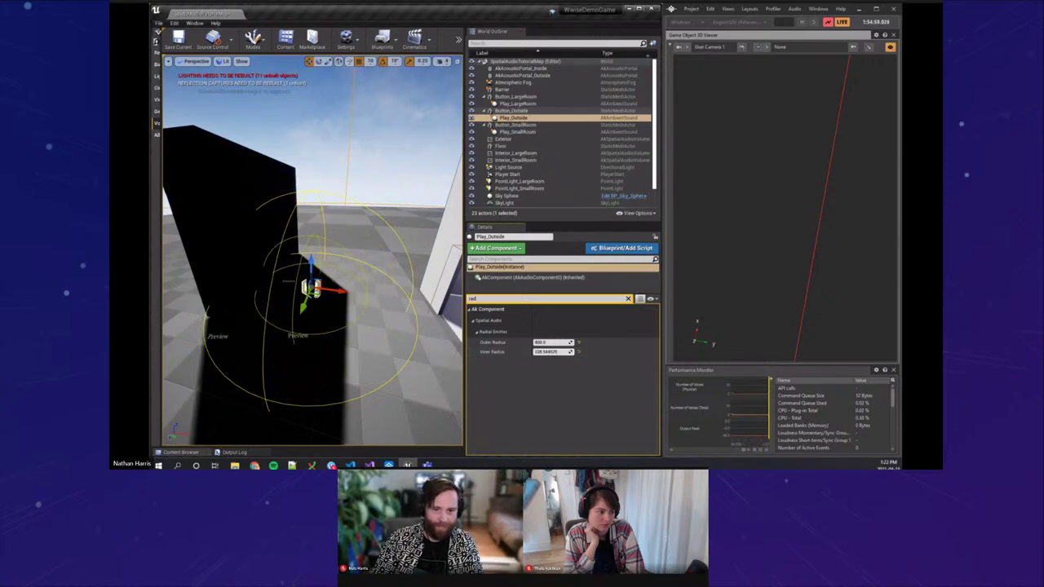
pyautogui.moveTo(307, 281); pyautogui.dragTo(314, 261)
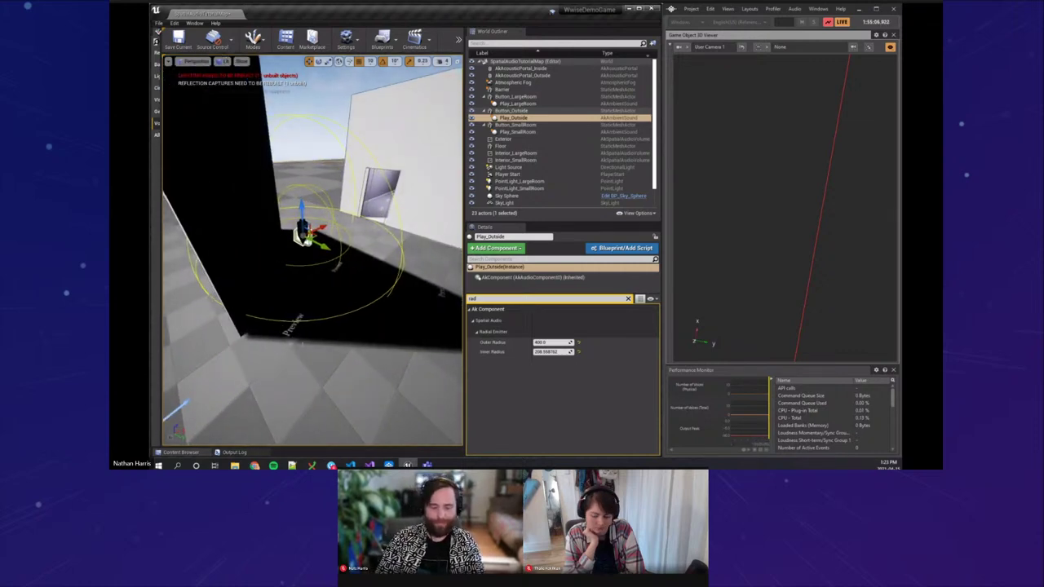
# Step: Start playing the level in Unreal and widen Wwise to inspect the outdoor emitter's radii and spread from several angles
pyautogui.click(416, 292)
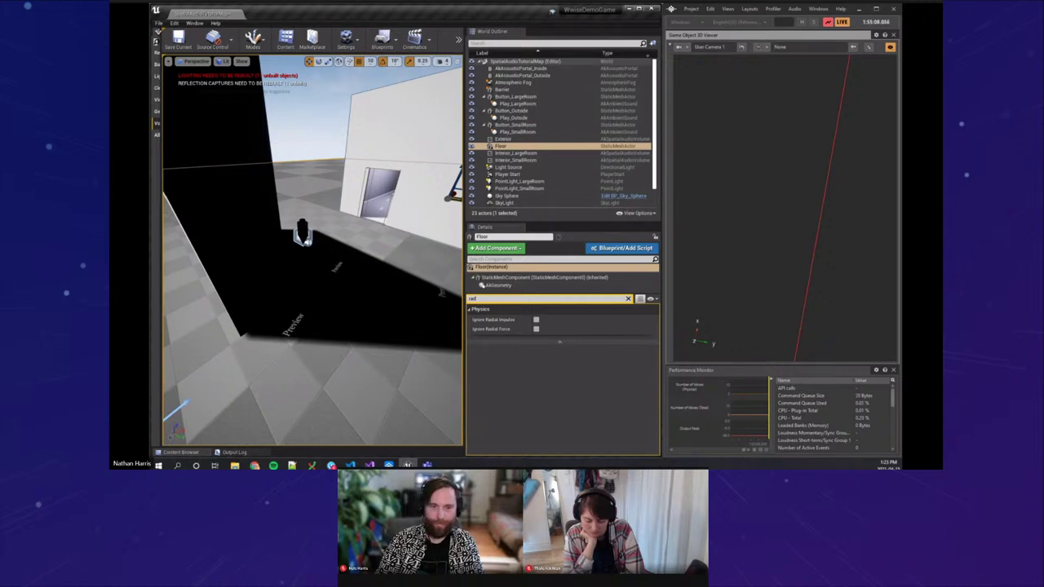
pyautogui.hotkey('alt', 'p')
pyautogui.click(393, 300)
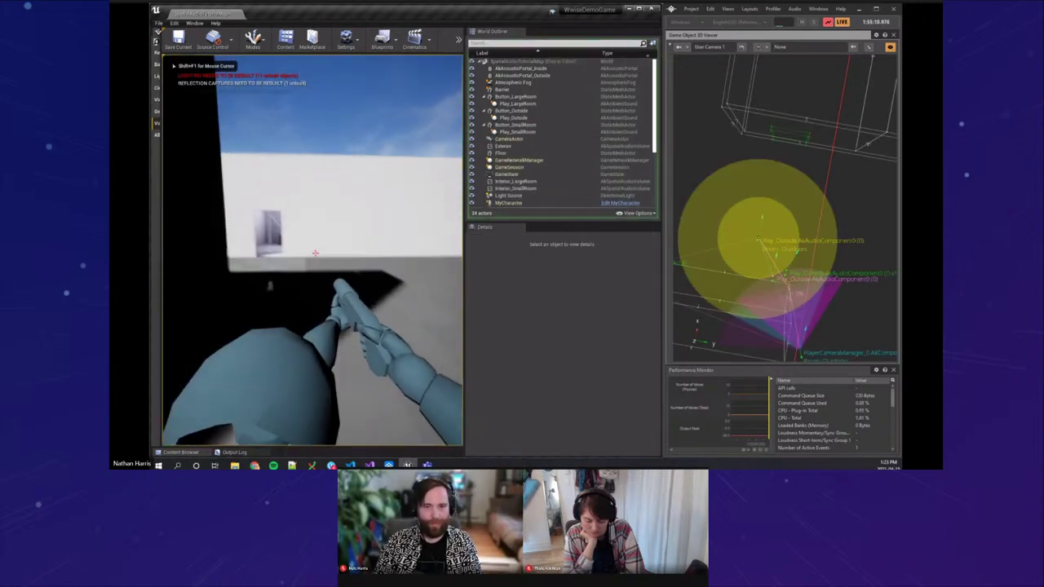
pyautogui.hotkey('shift', 'F1')
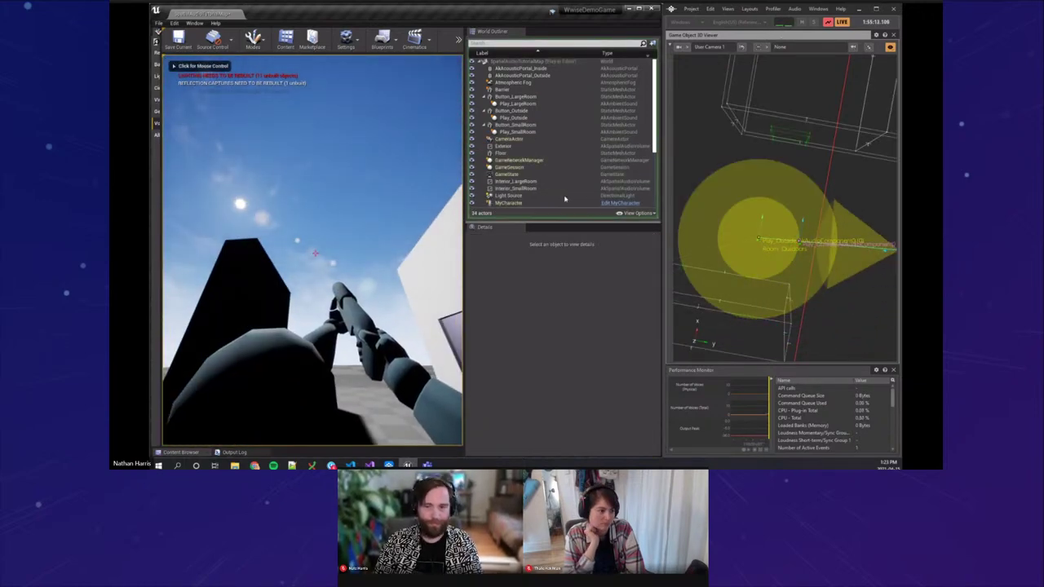
pyautogui.moveTo(666, 191); pyautogui.dragTo(442, 193)
pyautogui.scroll(-2, 687, 277)
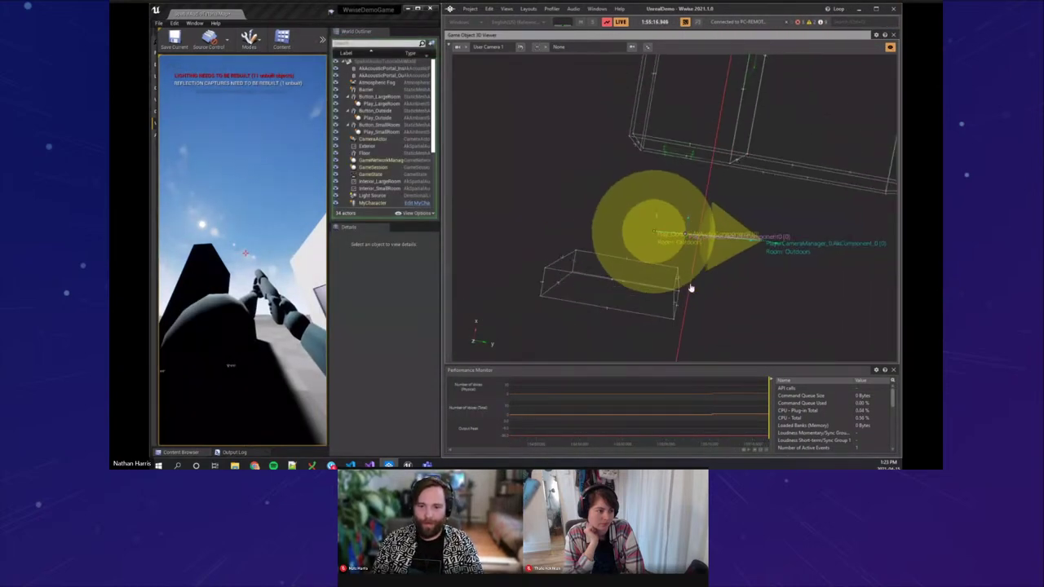
pyautogui.moveTo(690, 288); pyautogui.dragTo(675, 280)
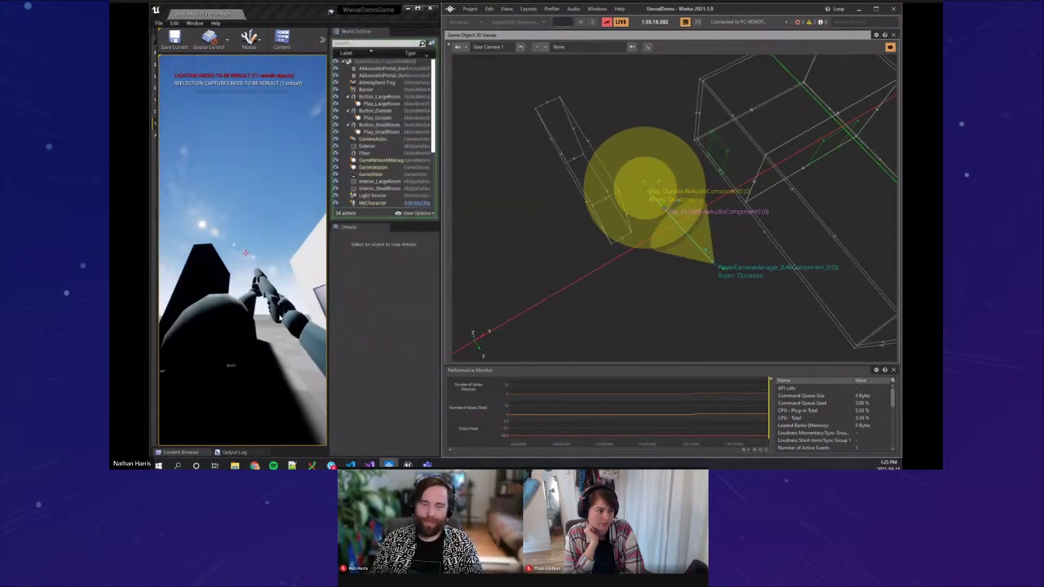
# Step: Walk the player in Unreal away from the outdoor emitter and over to the building wall, watching the spread in Wwise
pyautogui.click(278, 298)
pyautogui.press('s')
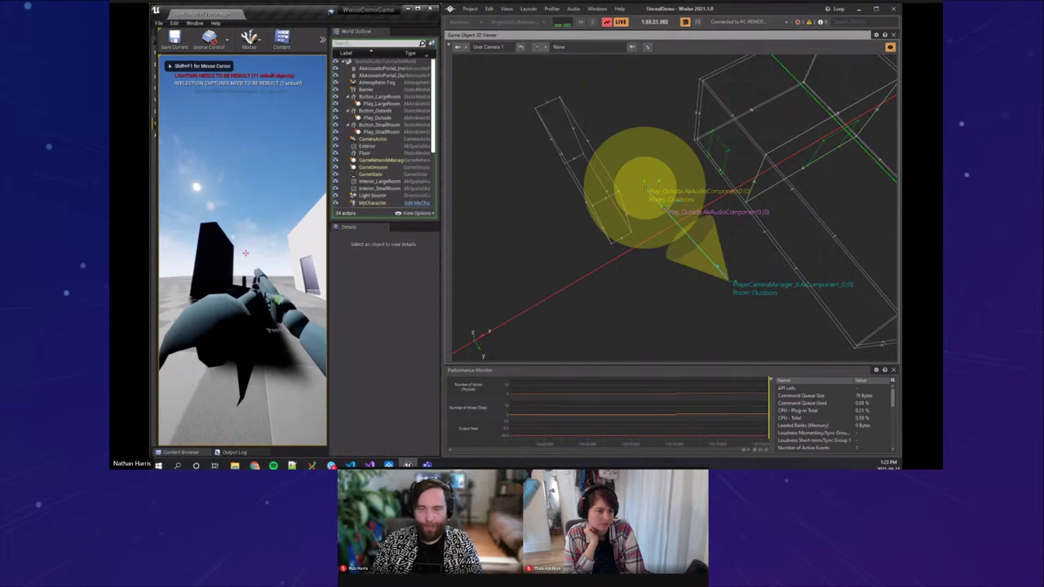
pyautogui.press('s')
pyautogui.press('a')
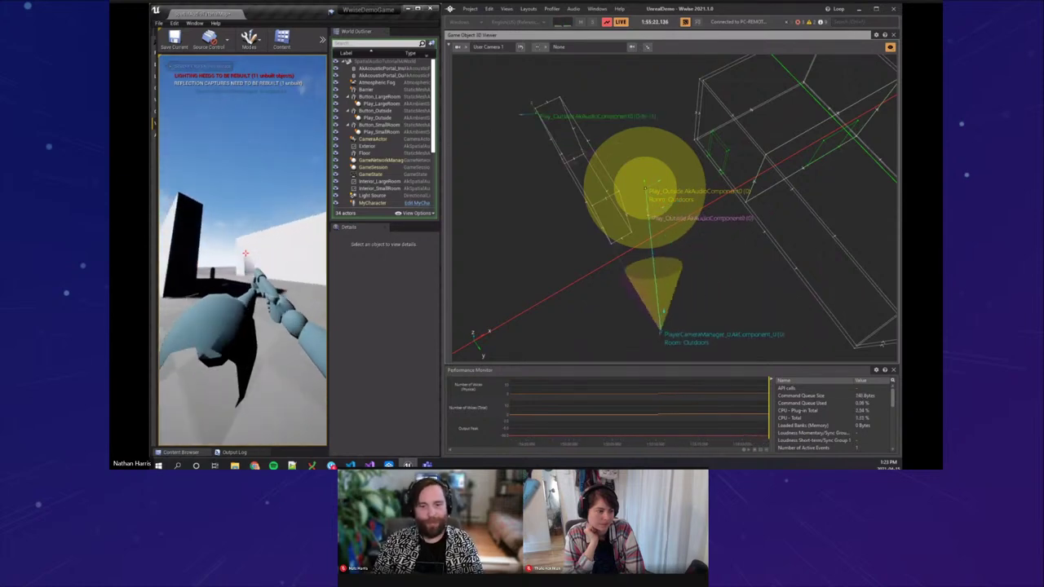
pyautogui.press('s')
pyautogui.press('d')
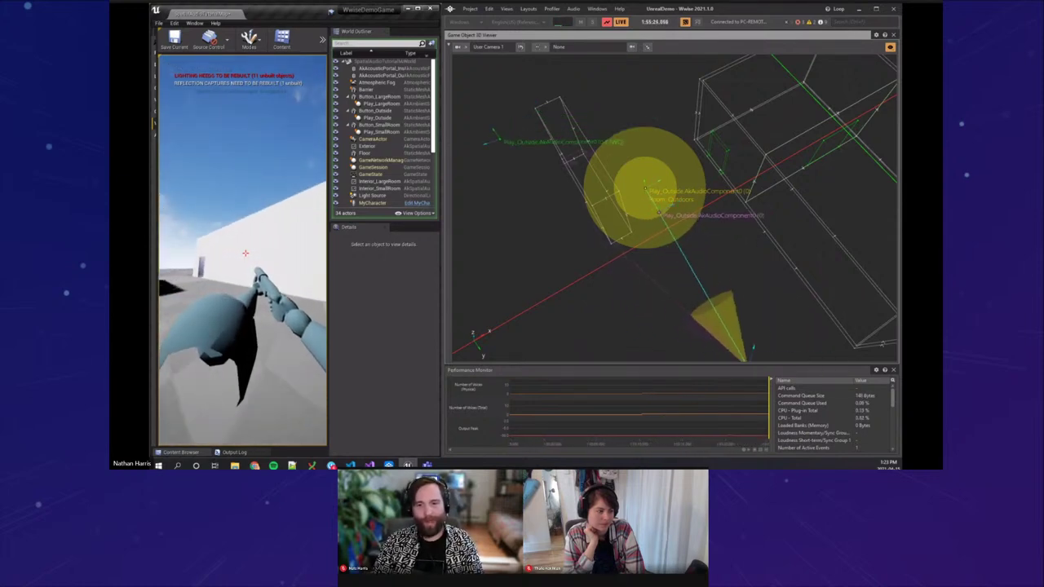
pyautogui.press('d')
pyautogui.press('w')
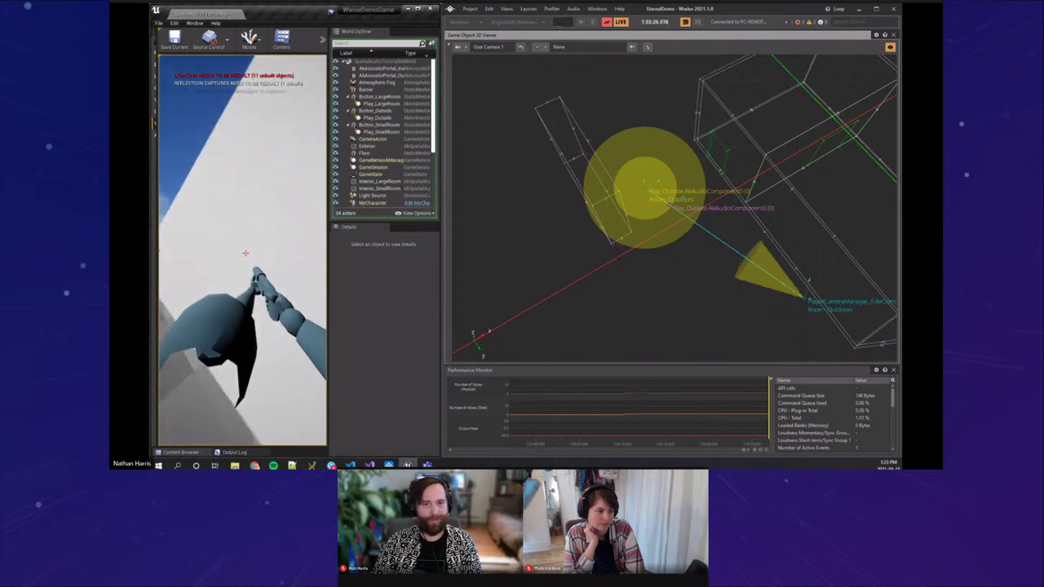
# Step: Move the player from the building wall back and forth near the outdoor emitter, comparing the spread cone in Wwise
pyautogui.press('a')
pyautogui.press('a')
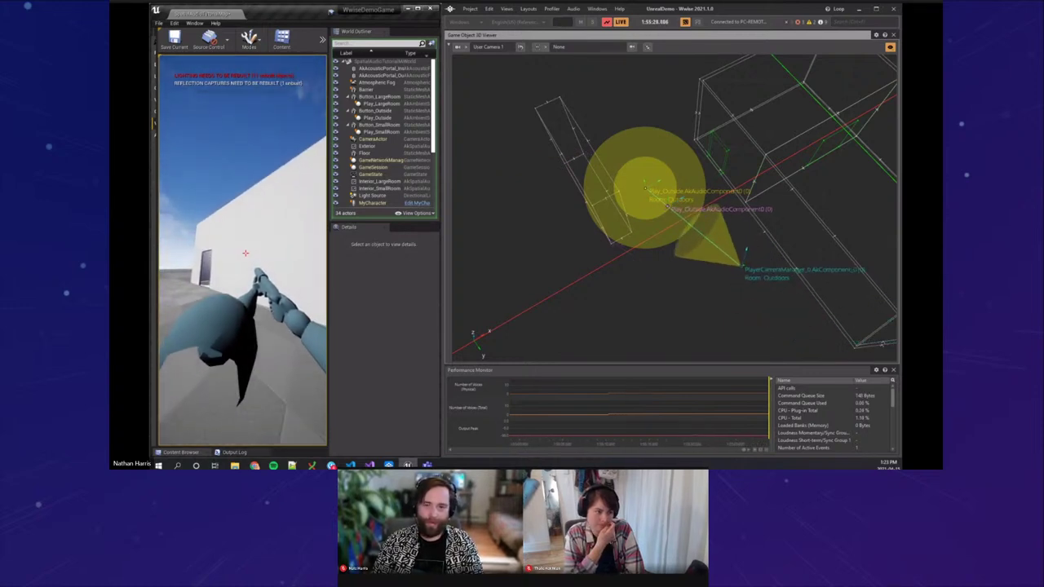
pyautogui.press('d')
pyautogui.press('a')
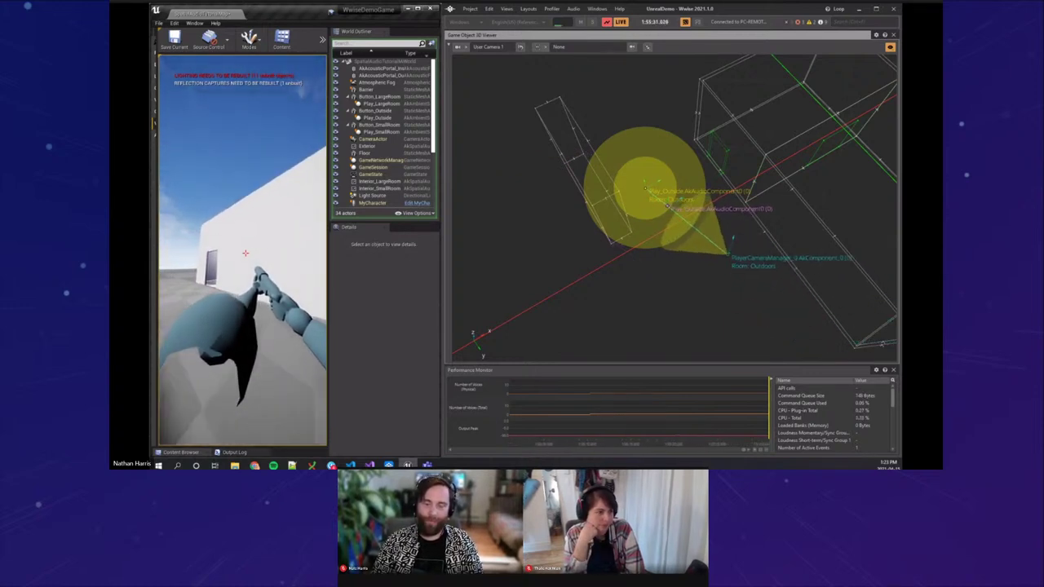
pyautogui.press('s')
pyautogui.press('w')
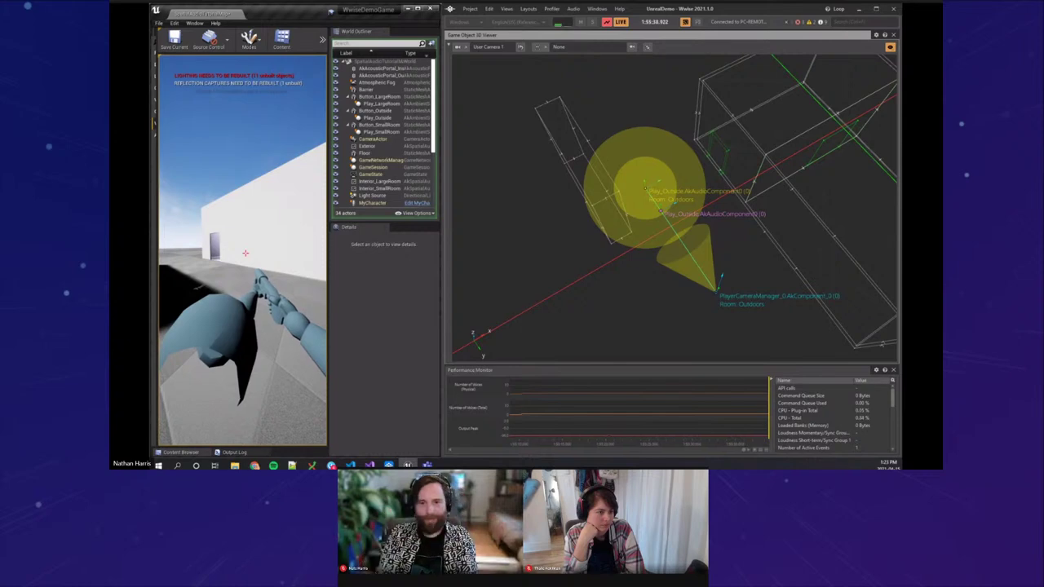
# Step: Walk the player up to the outdoor emitter in Unreal and examine the spread near its inner radius in Wwise
pyautogui.press('d')
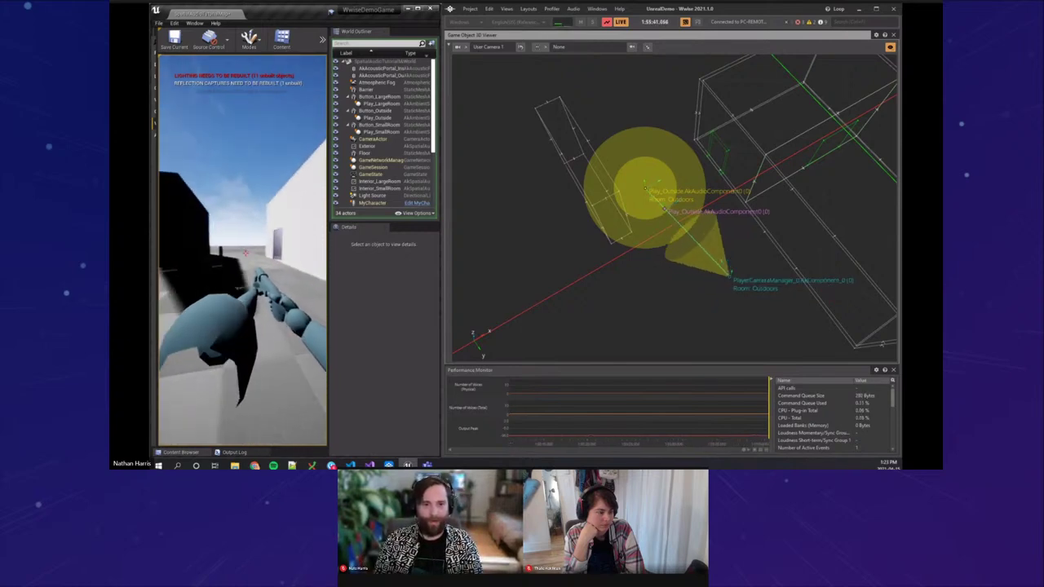
pyautogui.press('w')
pyautogui.moveTo(245, 252)
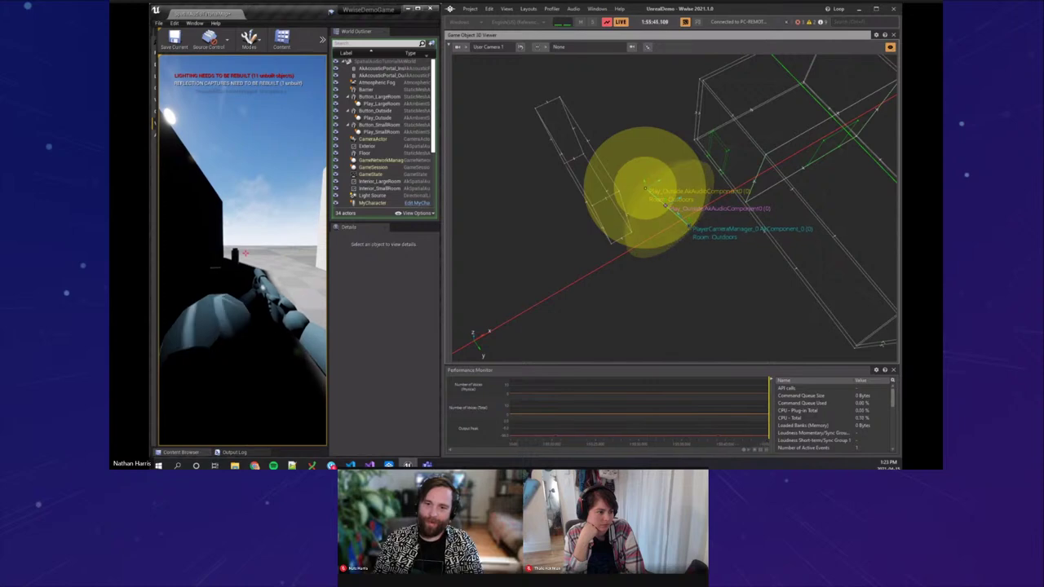
pyautogui.moveTo(568, 321); pyautogui.dragTo(743, 254)
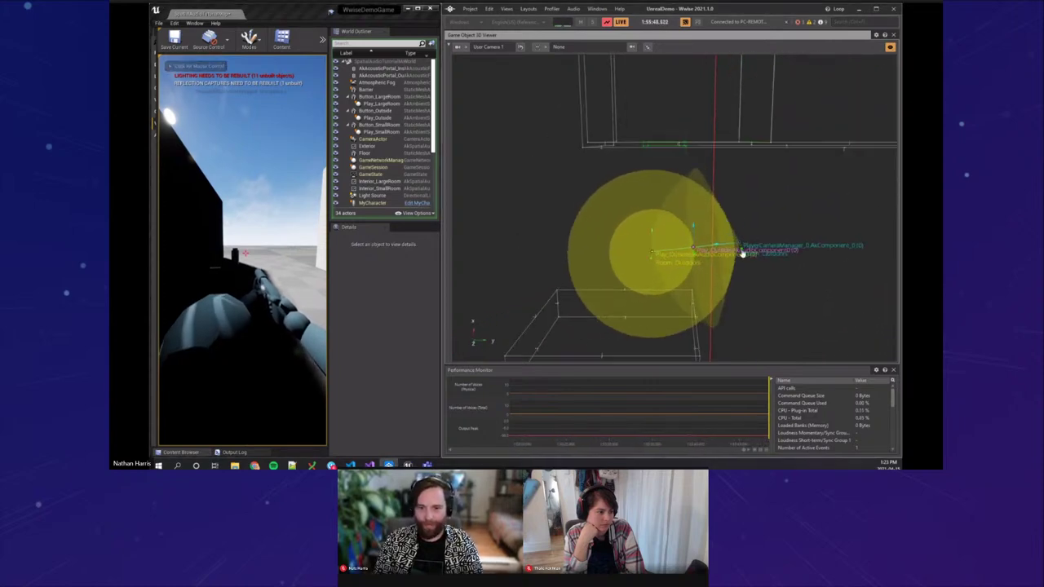
pyautogui.click(299, 197)
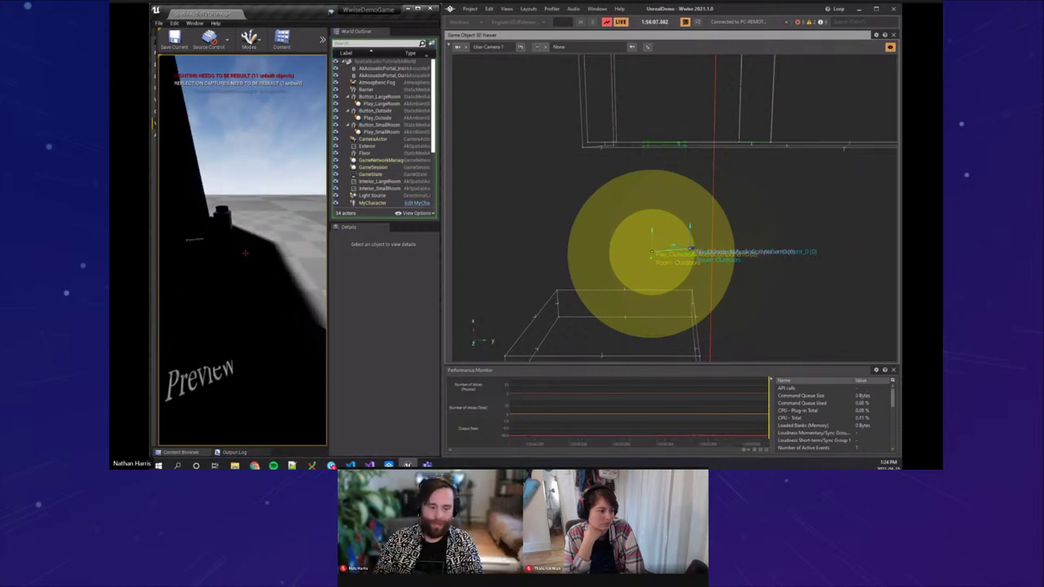
# Step: Back the player out past the emitter's outer radius and vary the distance to compare the spread in Wwise
pyautogui.press('s')
pyautogui.press('d')
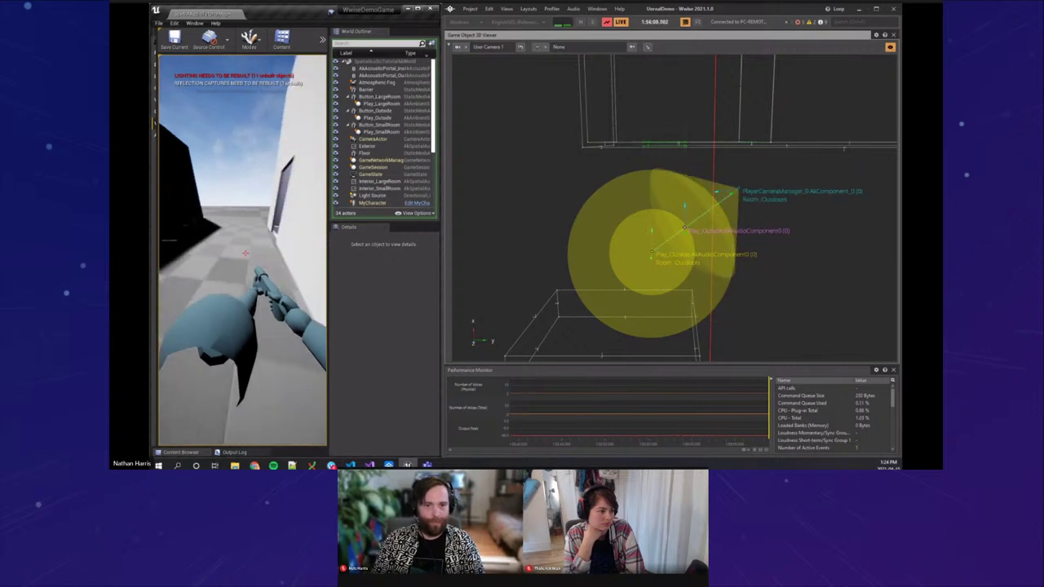
pyautogui.press('d')
pyautogui.press('s')
pyautogui.press('a')
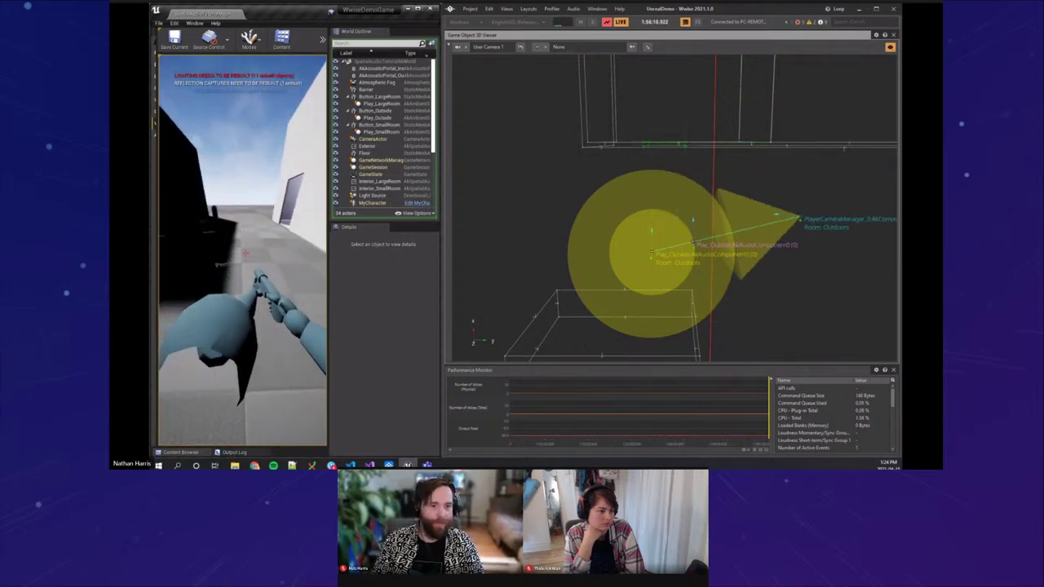
pyautogui.press('s')
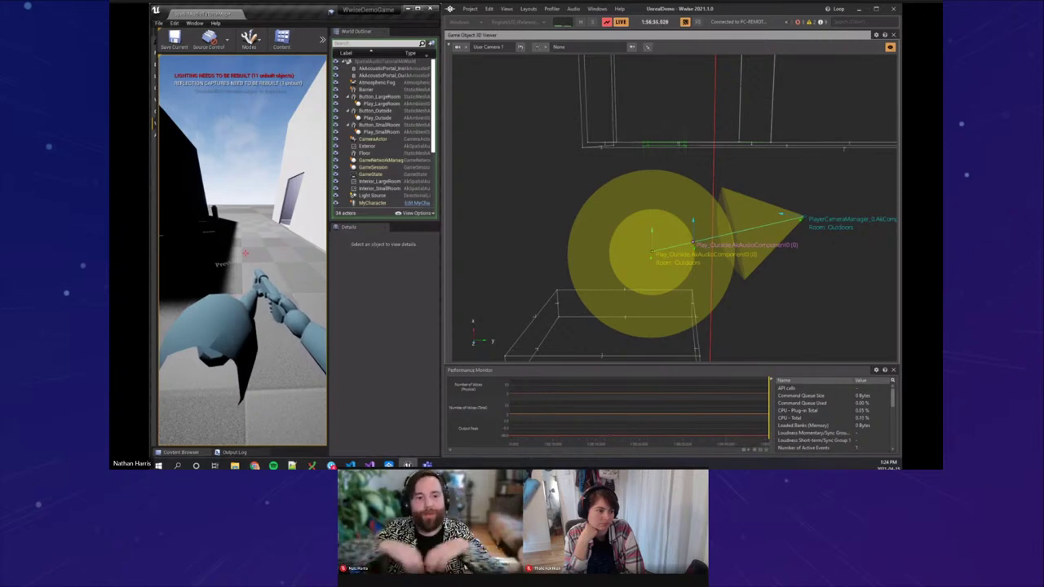
pyautogui.press('w')
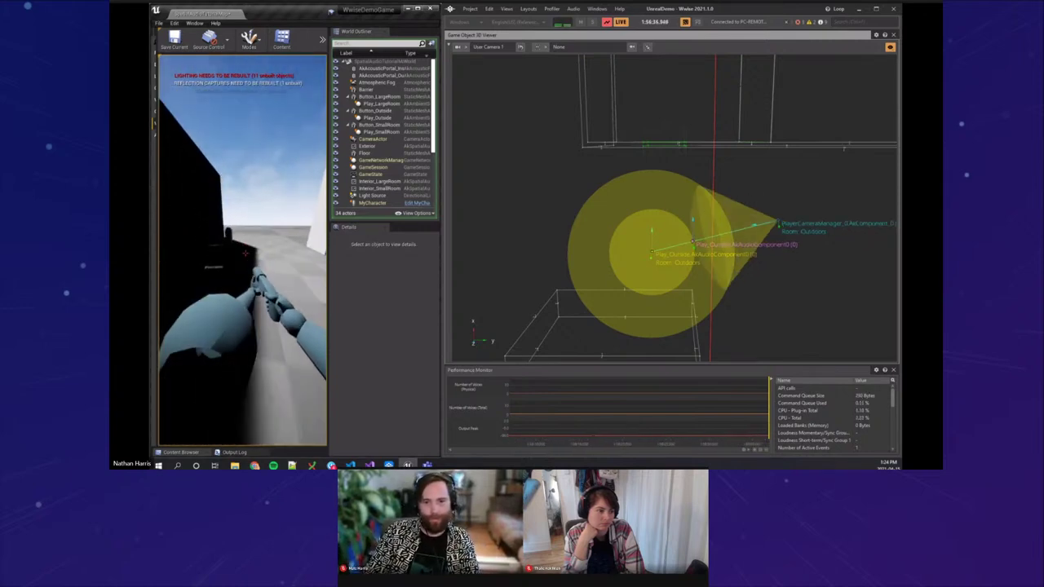
pyautogui.press('w')
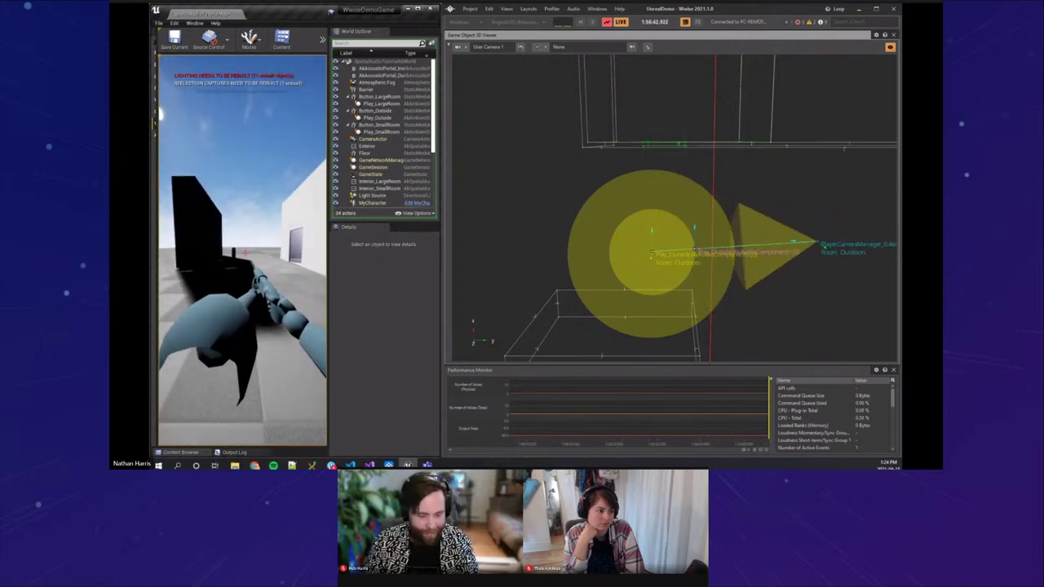
# Step: Return to the SpatialAudio_Voice attenuation editor in Wwise and set the Spread curve to Custom
pyautogui.hotkey('shift', 'F1')
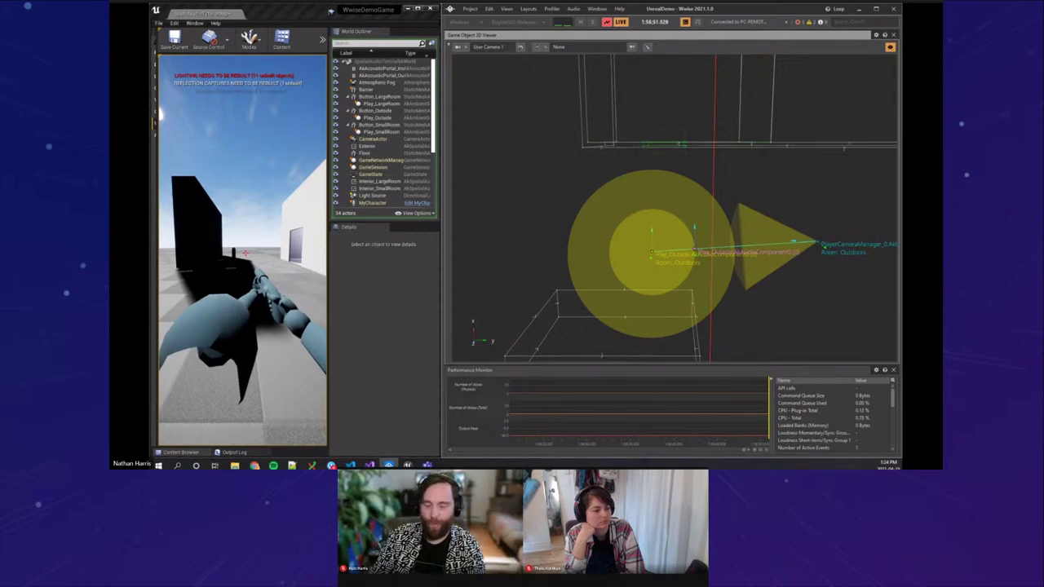
pyautogui.press('F6')
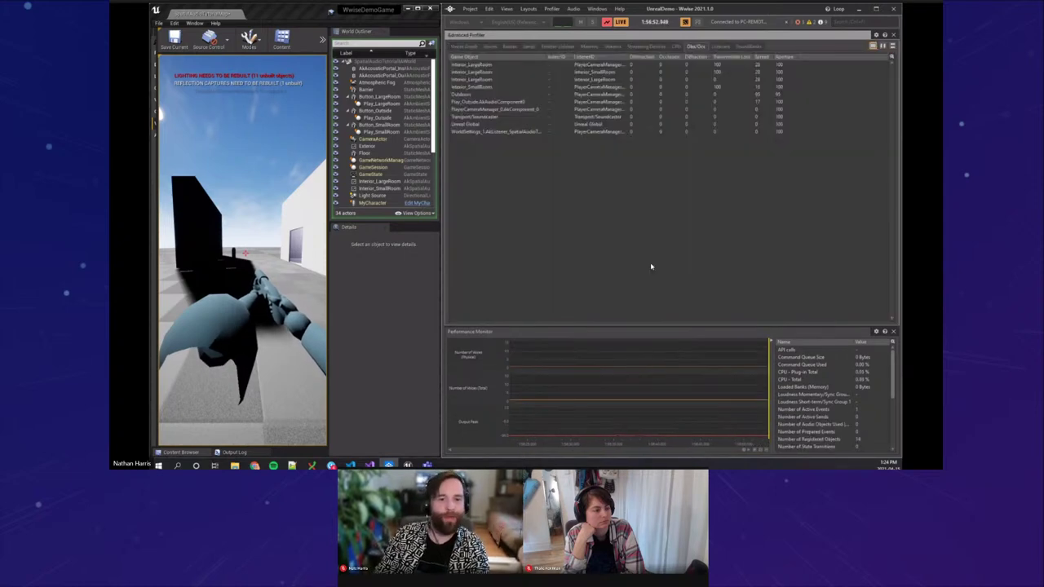
pyautogui.press('F5')
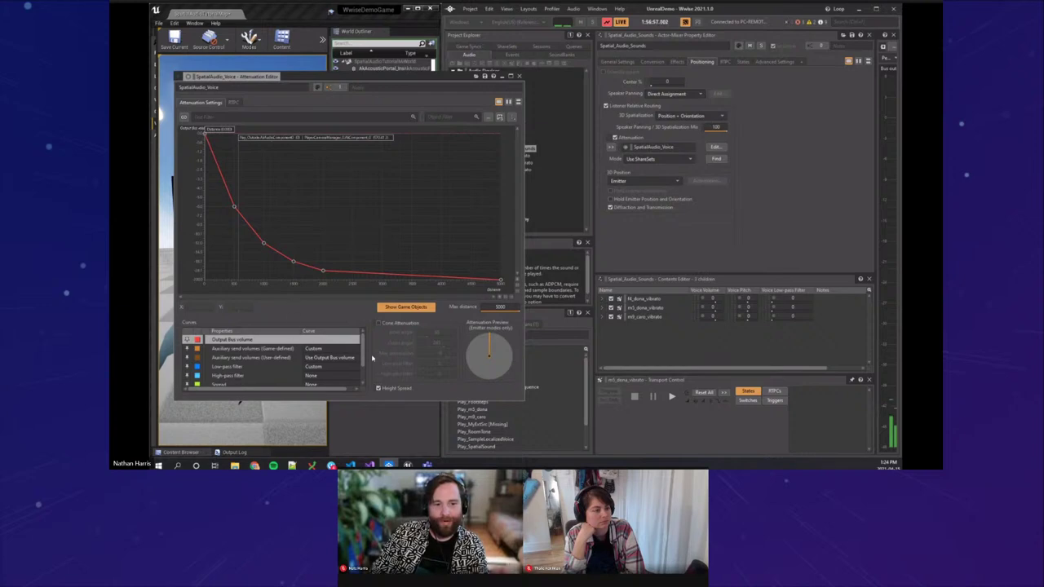
pyautogui.scroll(-2, 364, 352)
pyautogui.click(227, 367)
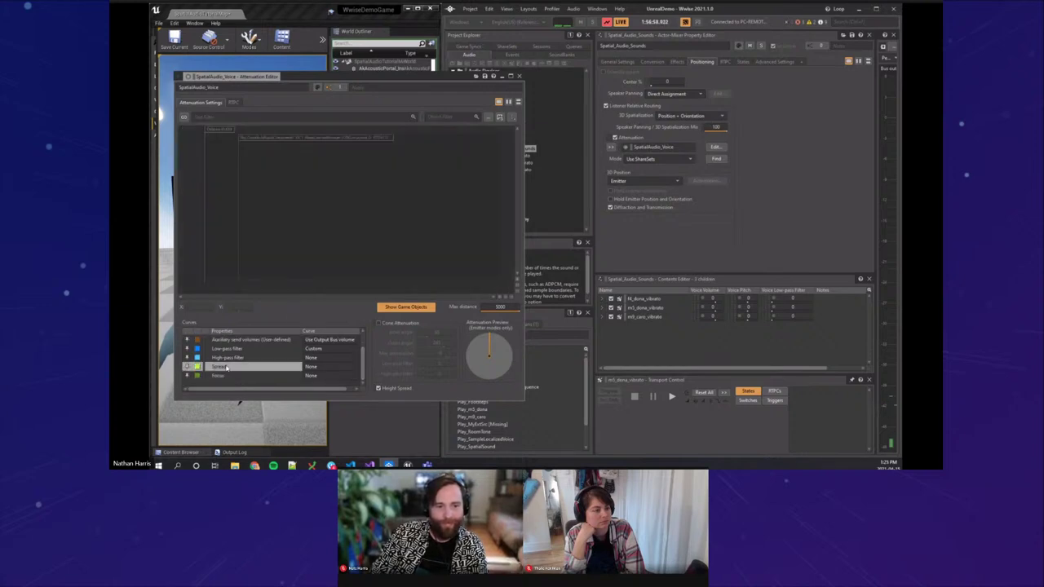
pyautogui.click(327, 367)
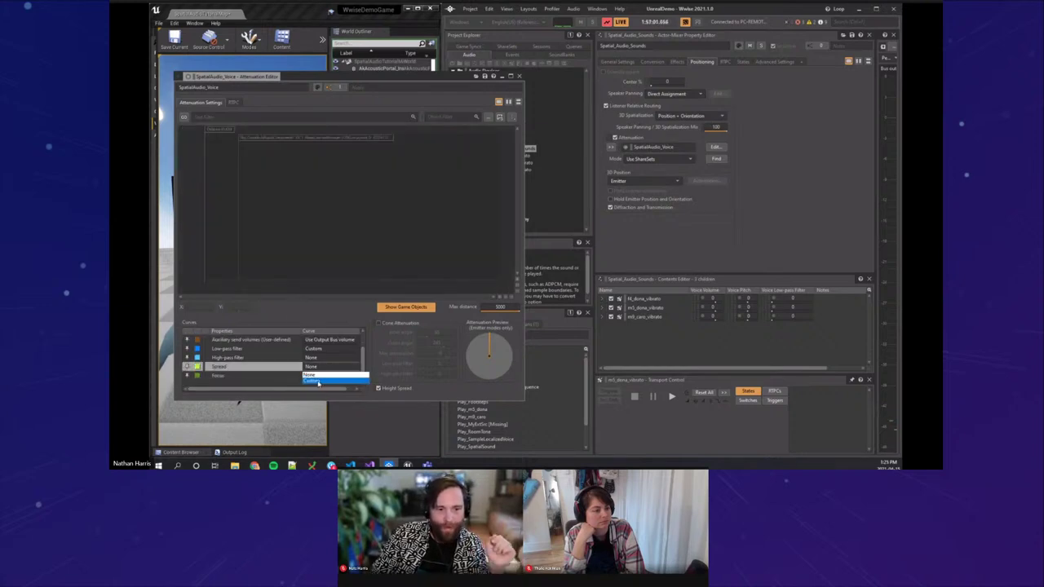
pyautogui.click(342, 378)
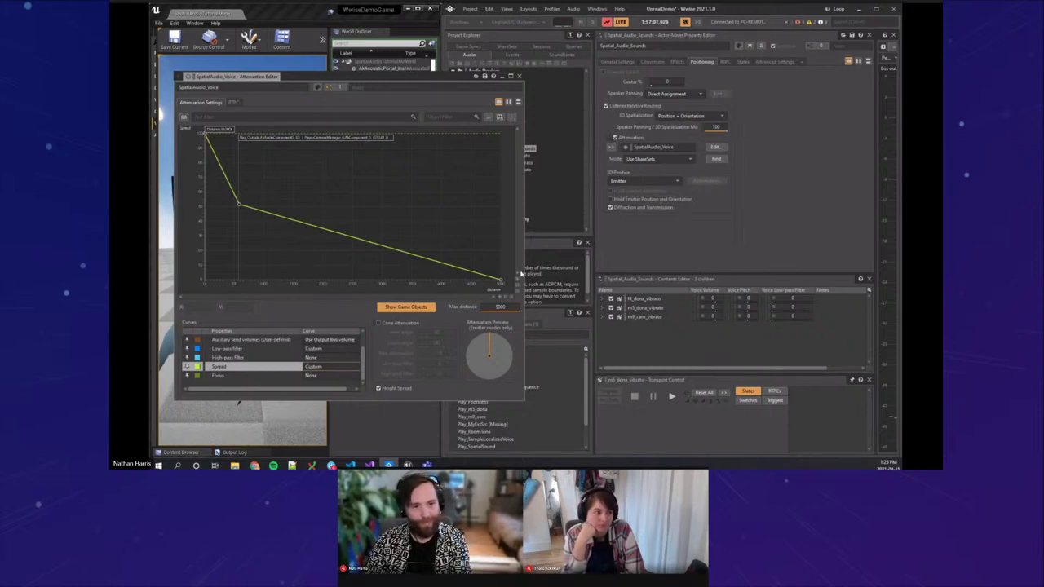
# Step: Reopen the Game Object 3D Viewer and move the player near and far from the outdoor emitter, examining the custom-curve spread
pyautogui.press('F12')
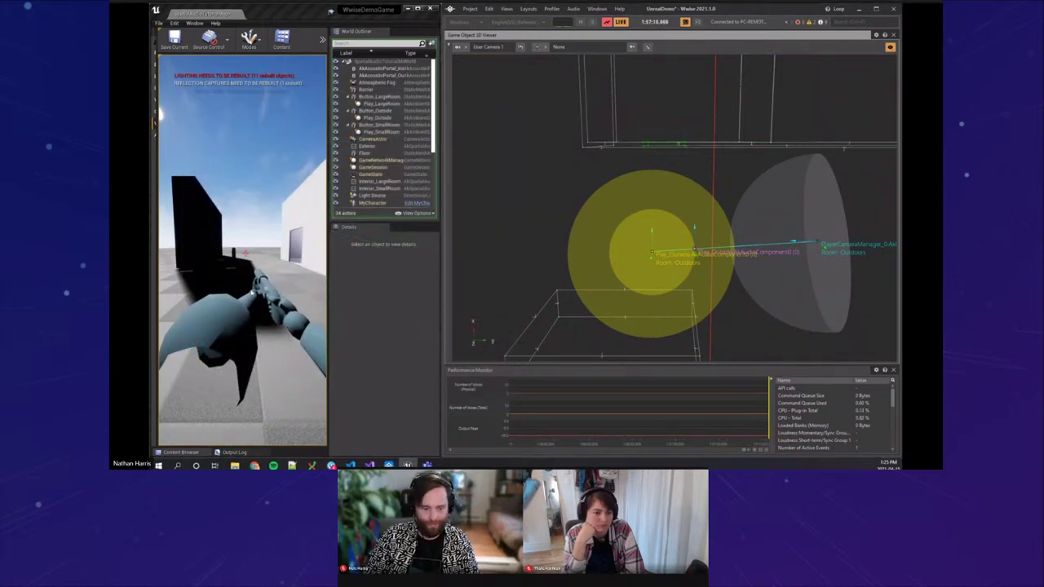
pyautogui.click(316, 274)
pyautogui.press('a')
pyautogui.press('w')
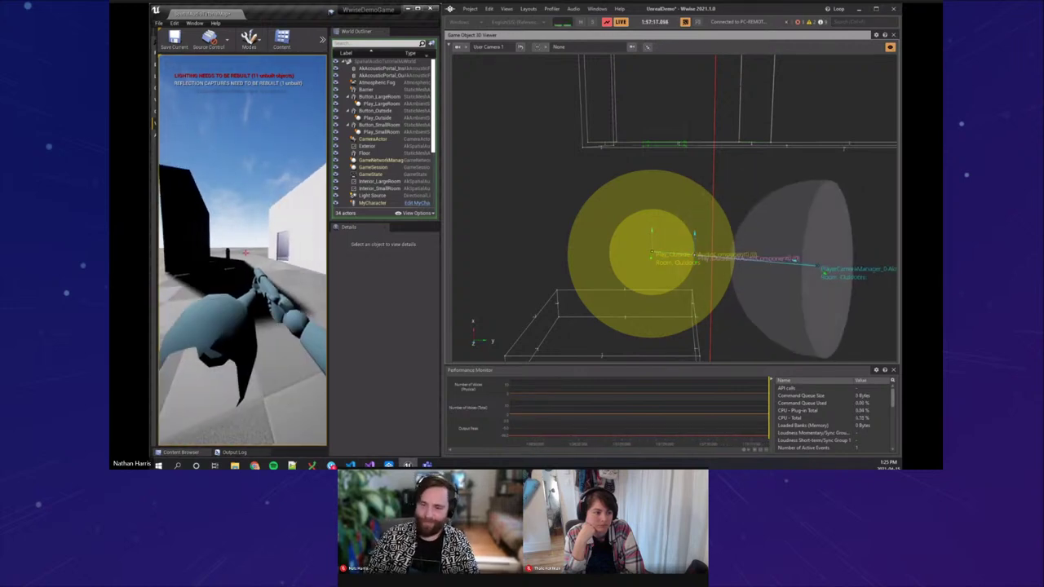
pyautogui.press('s')
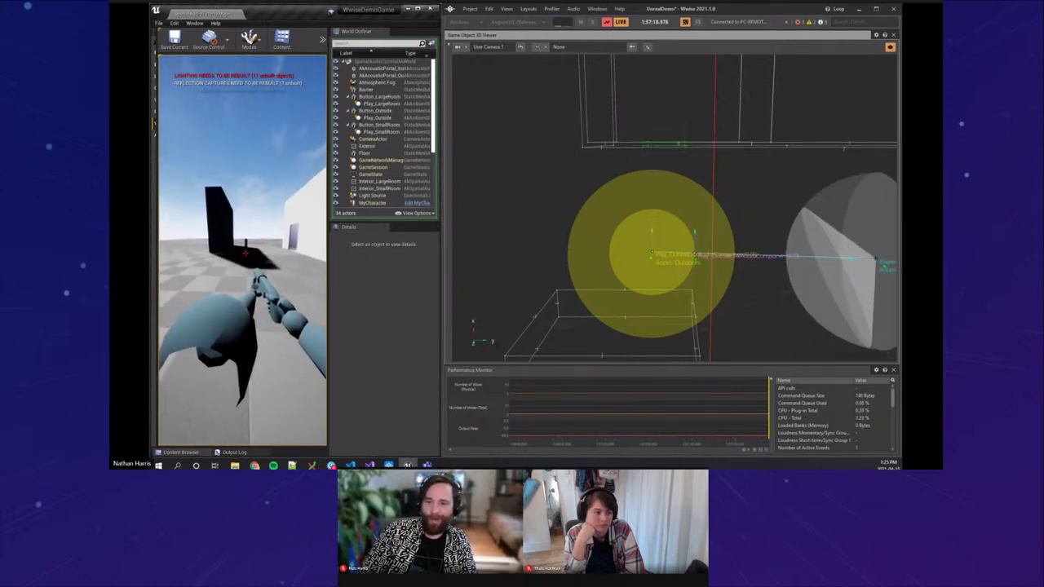
pyautogui.press('a')
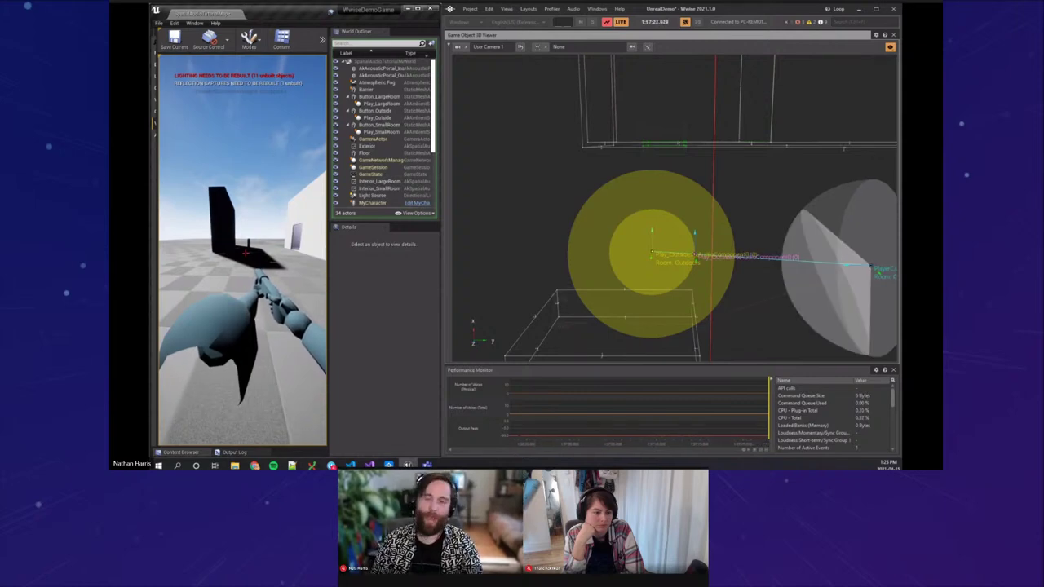
pyautogui.press('w')
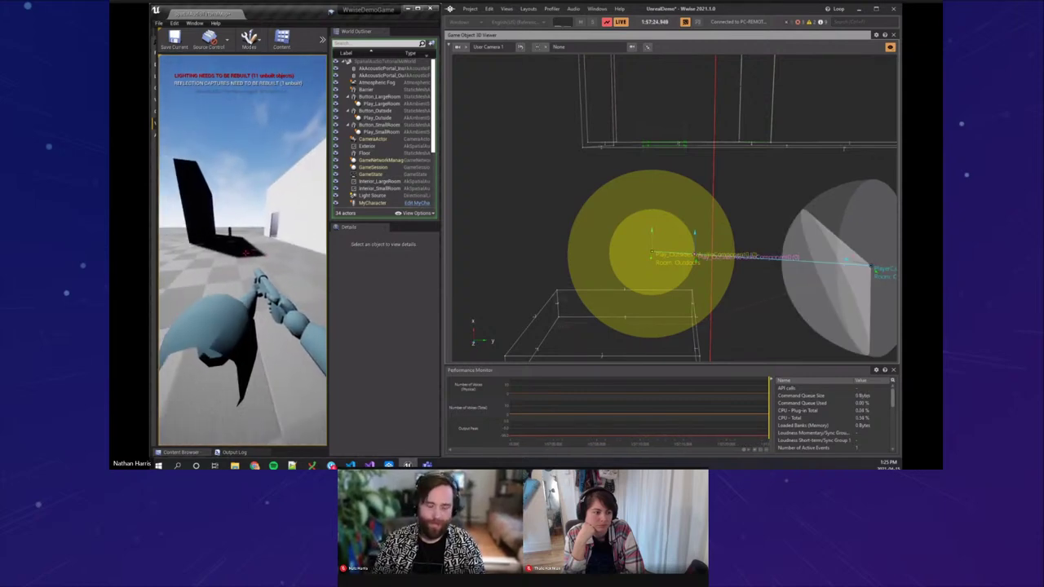
pyautogui.press('w')
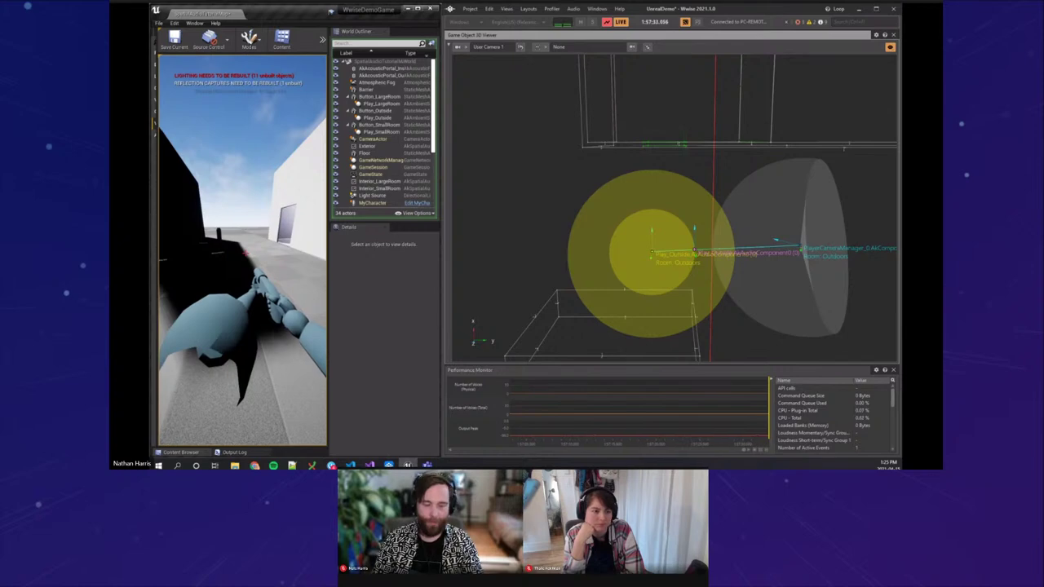
# Step: Return to the SpatialAudio_Voice attenuation settings and set the Spread curve back to None
pyautogui.hotkey('shift', 'F1')
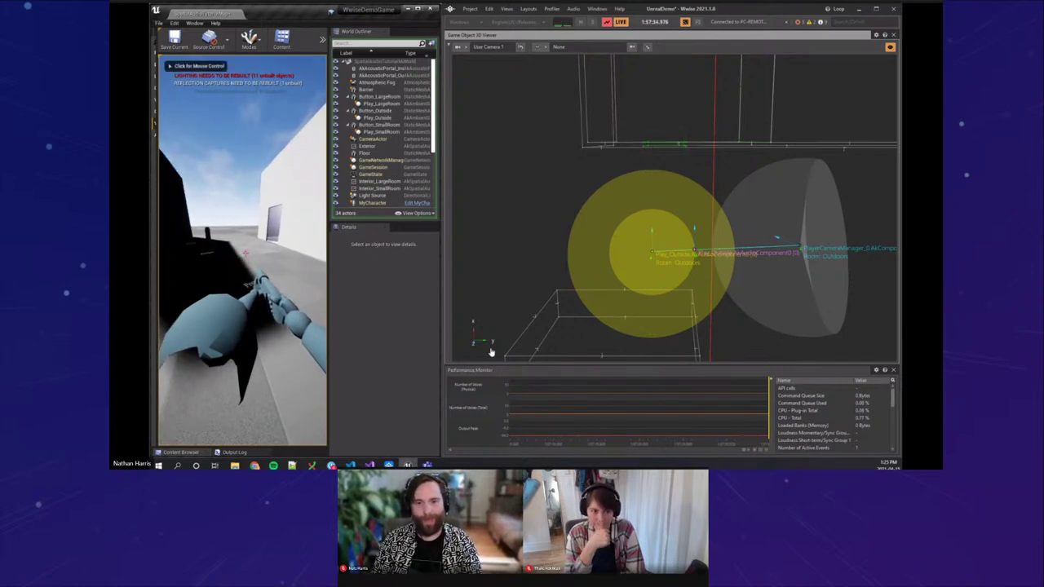
pyautogui.press('F5')
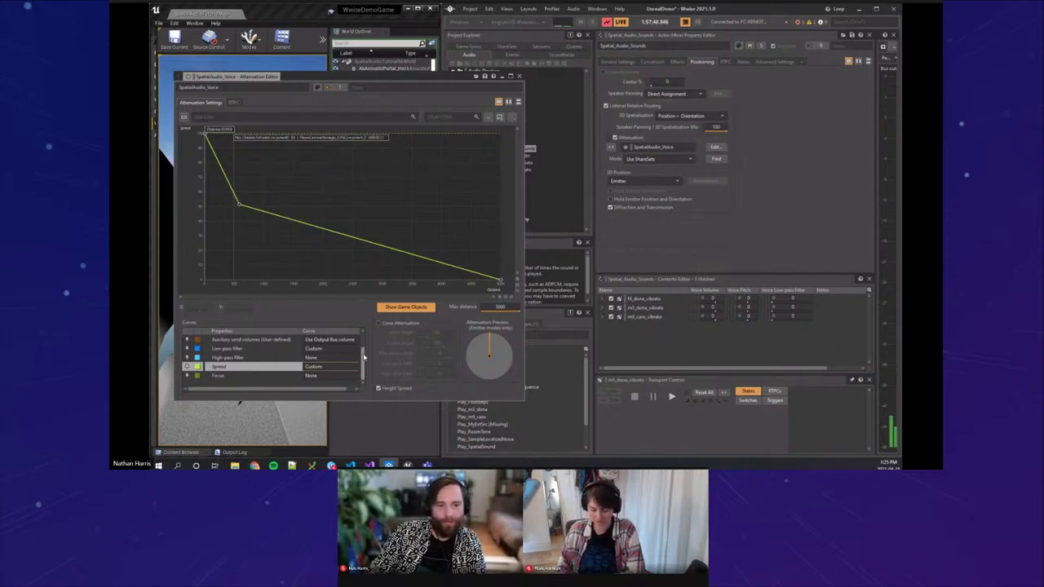
pyautogui.click(310, 375)
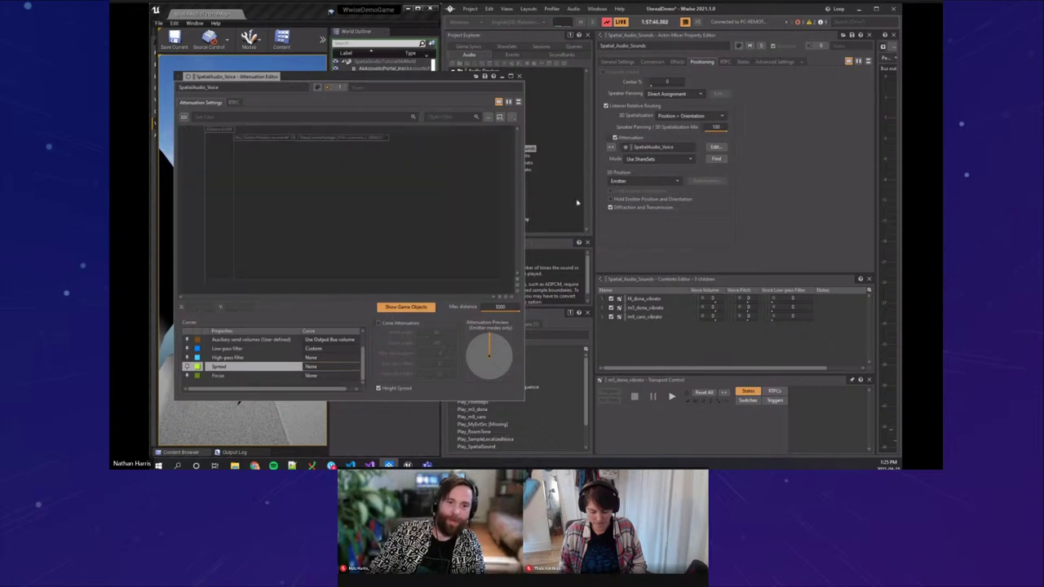
pyautogui.click(713, 234)
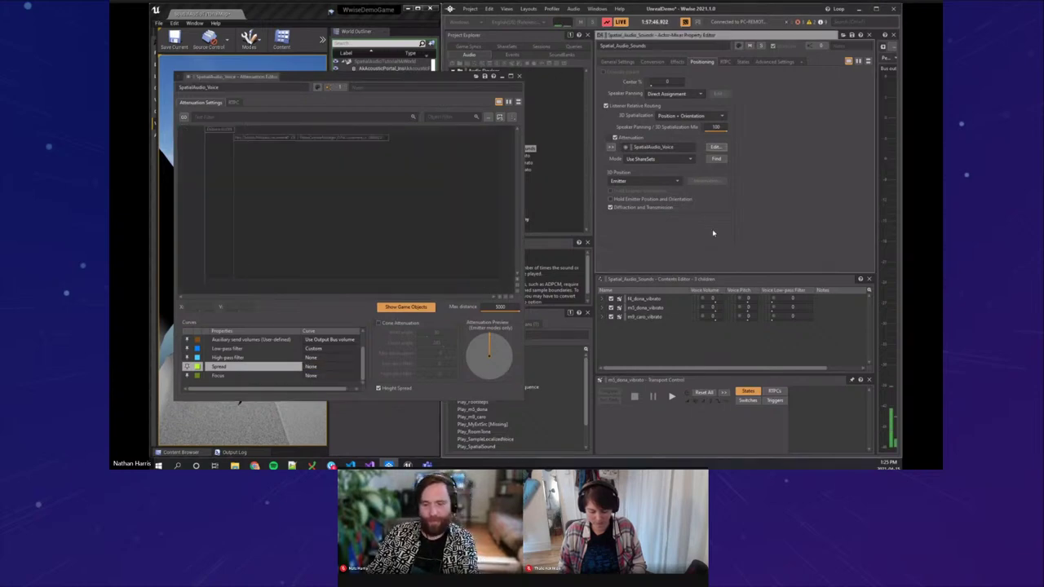
# Step: With the Game Object 3D Viewer open, walk the player behind the barrier and vary the distance to compare the diffraction spread
pyautogui.press('F12')
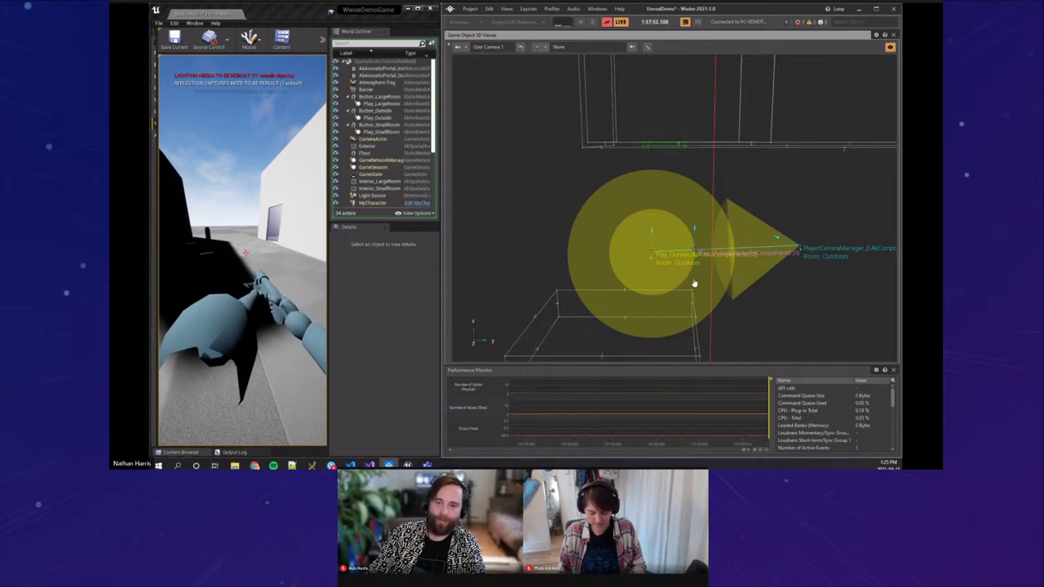
pyautogui.moveTo(694, 283); pyautogui.dragTo(710, 196)
pyautogui.scroll(-2, 781, 279)
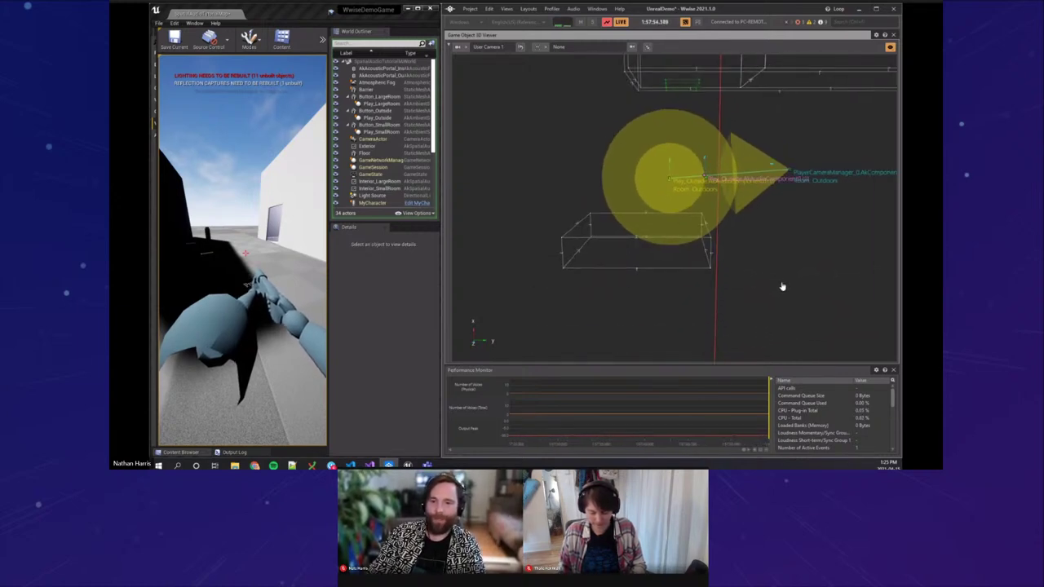
pyautogui.click(224, 265)
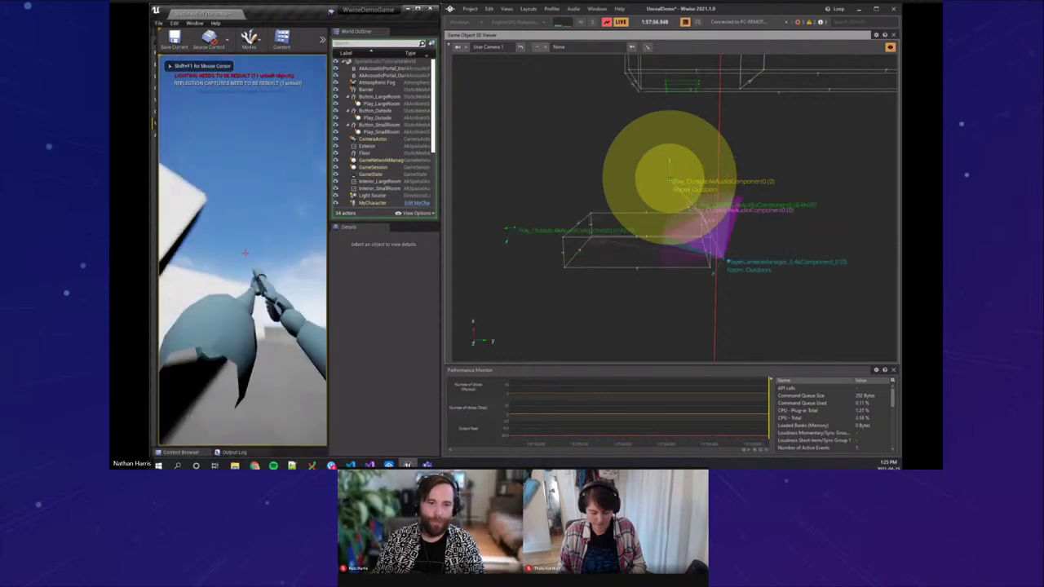
pyautogui.press('a')
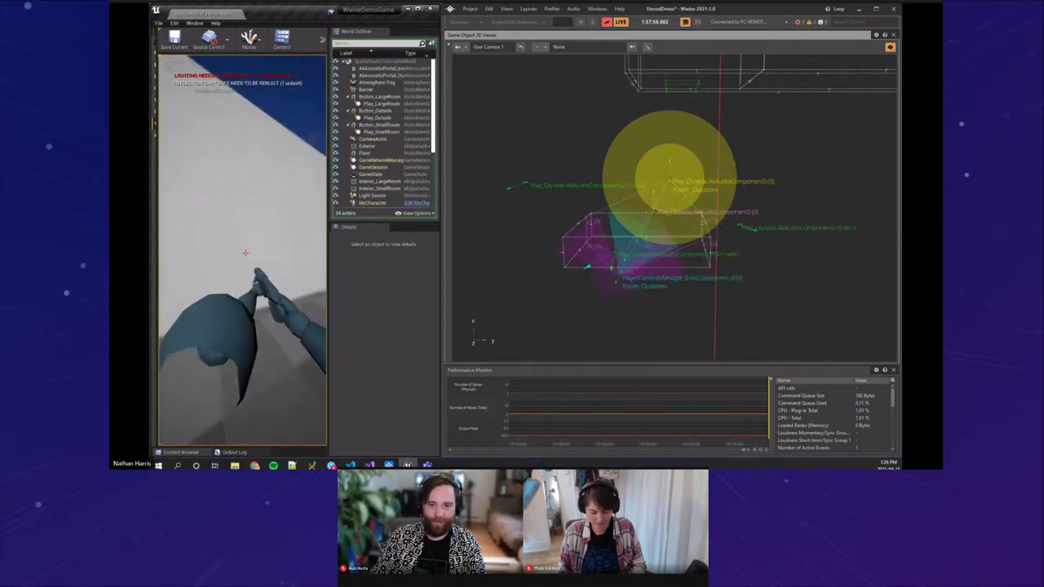
pyautogui.press('s')
pyautogui.press('w')
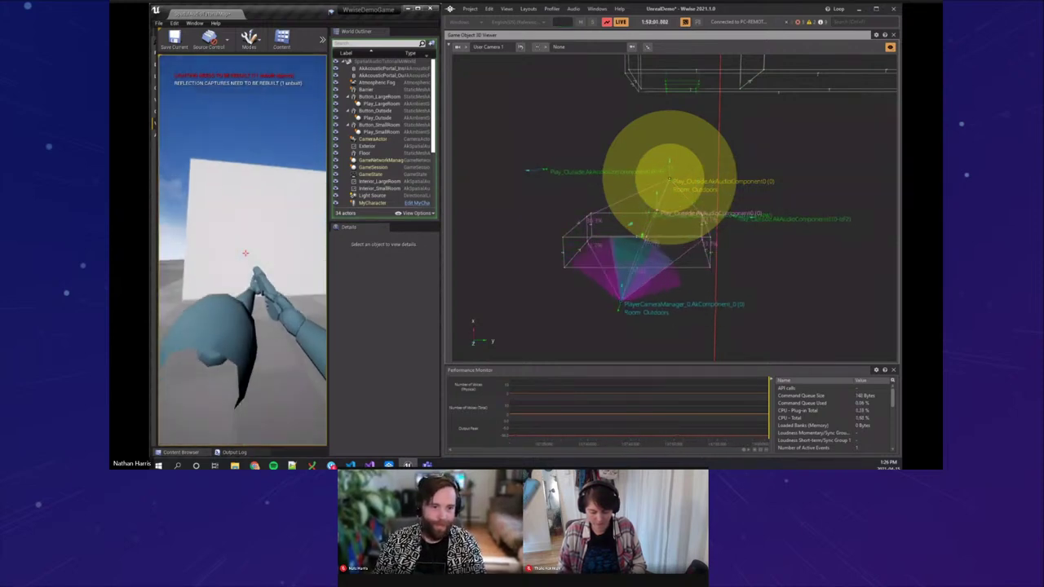
pyautogui.press('w')
pyautogui.press('s')
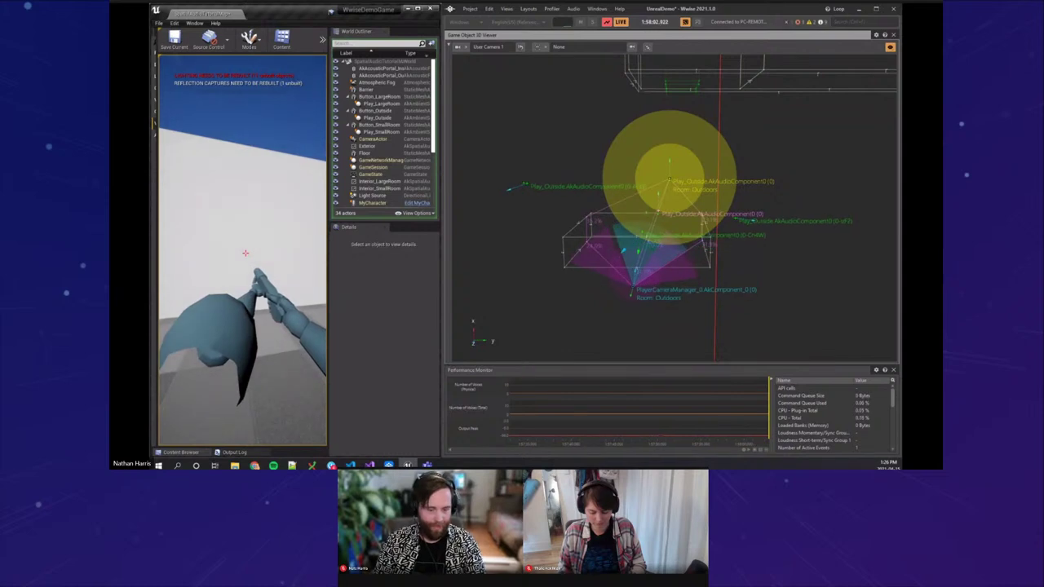
# Step: Examine the diffraction paths and spread cones around the barrier from several angles in the Game Object 3D Viewer
pyautogui.hotkey('shift', 'F1')
pyautogui.moveTo(675, 273); pyautogui.dragTo(714, 243)
pyautogui.scroll(3, 748, 212)
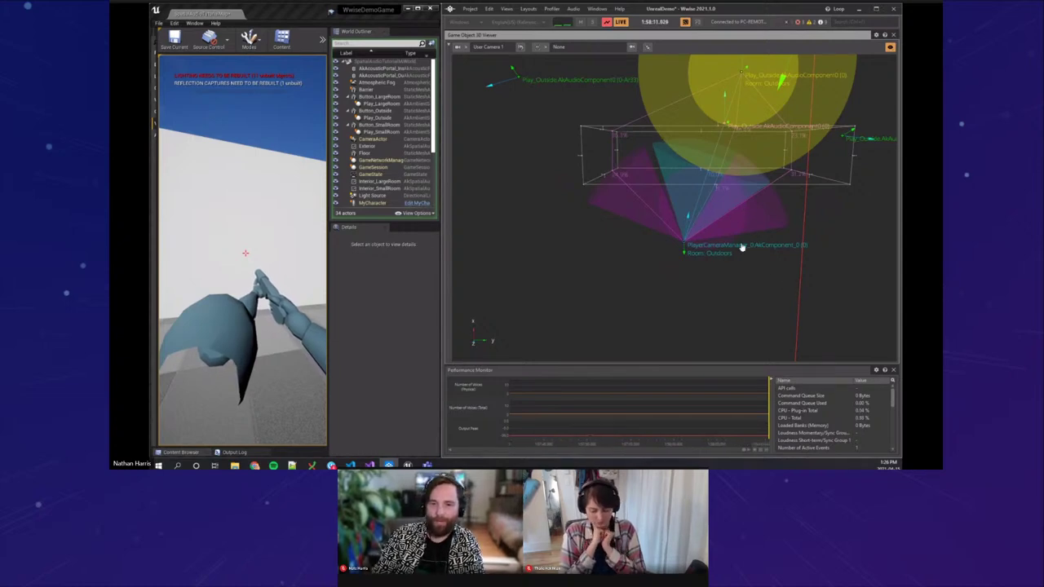
pyautogui.moveTo(741, 247); pyautogui.dragTo(738, 189)
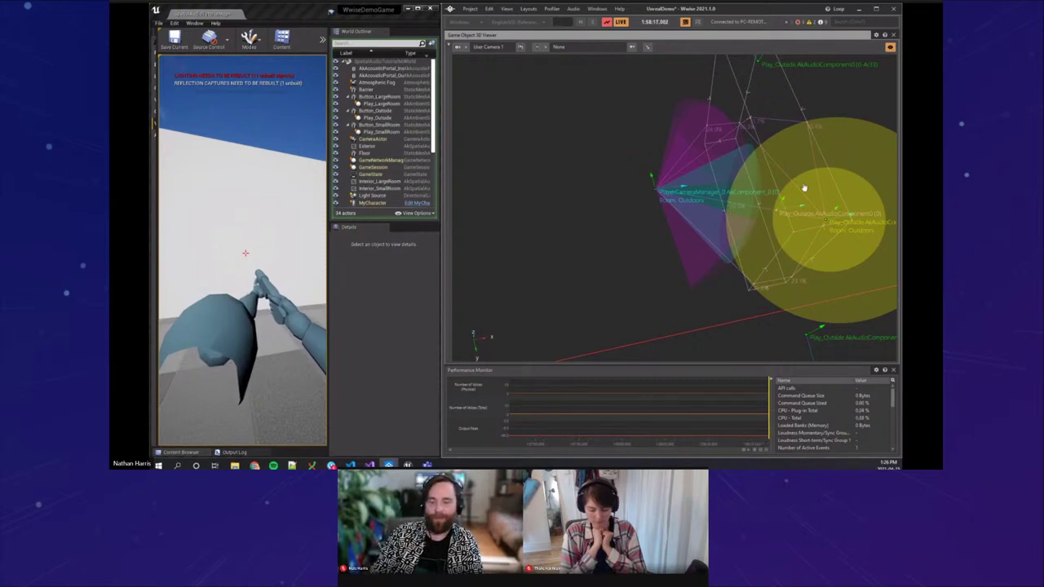
pyautogui.moveTo(804, 188); pyautogui.dragTo(784, 241)
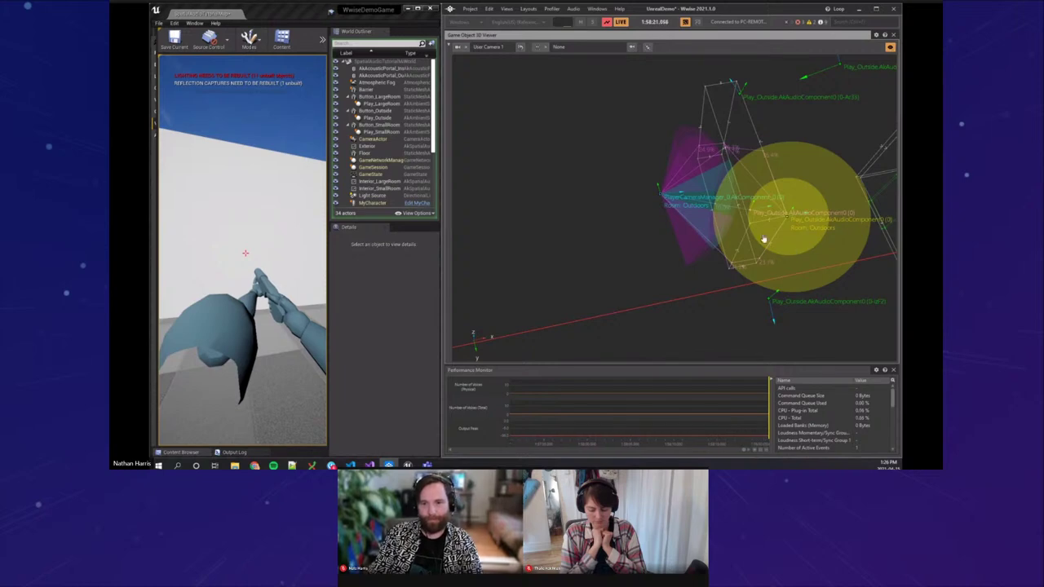
pyautogui.moveTo(802, 219); pyautogui.dragTo(688, 258)
# Step: Walk the player along the barrier in Unreal and around its end, watching the diffracted spread in Wwise
pyautogui.click(245, 252)
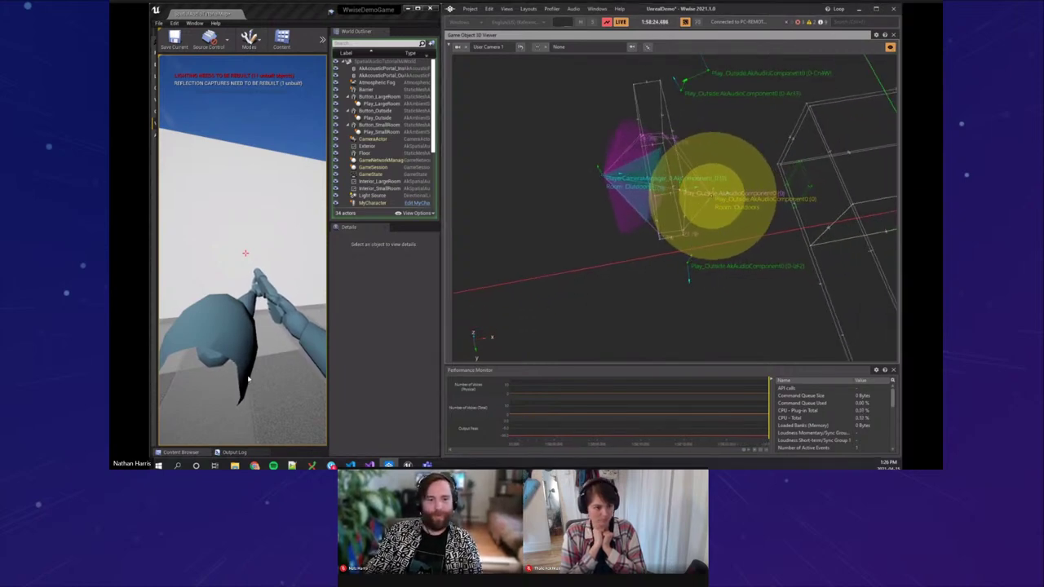
pyautogui.press('w')
pyautogui.press('w')
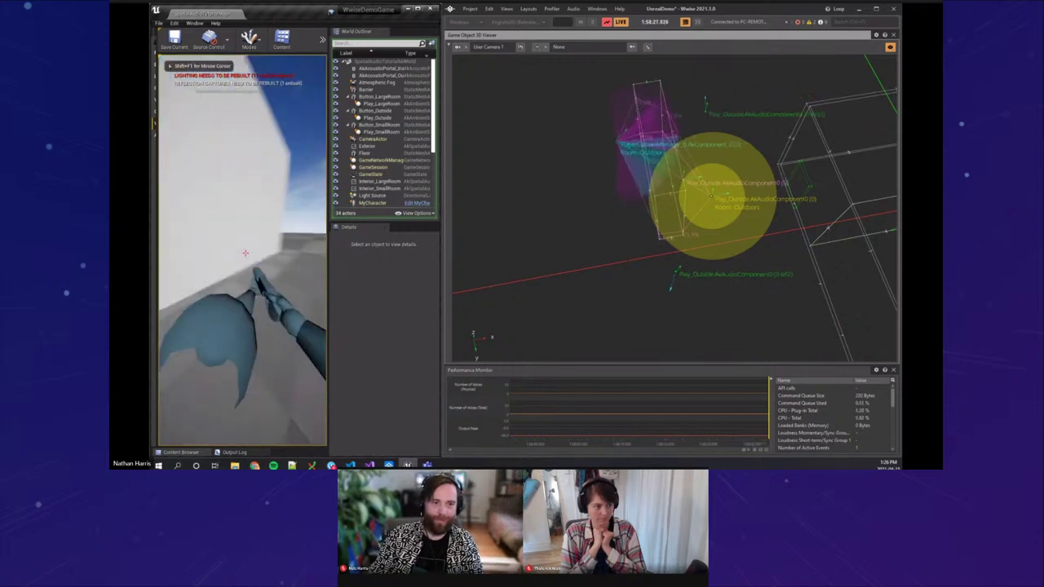
pyautogui.press('w')
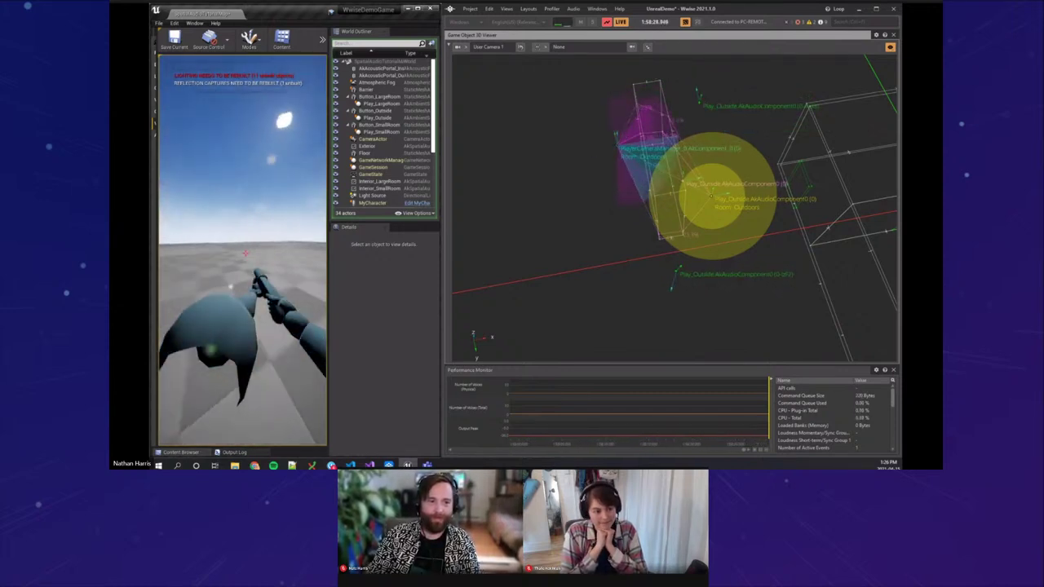
pyautogui.press('s')
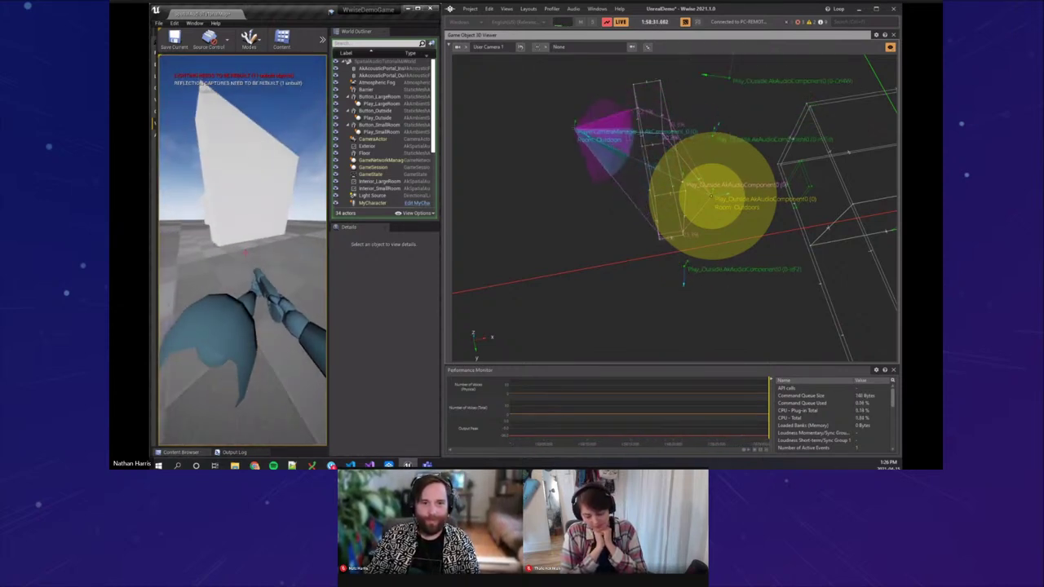
pyautogui.press('w')
pyautogui.press('w')
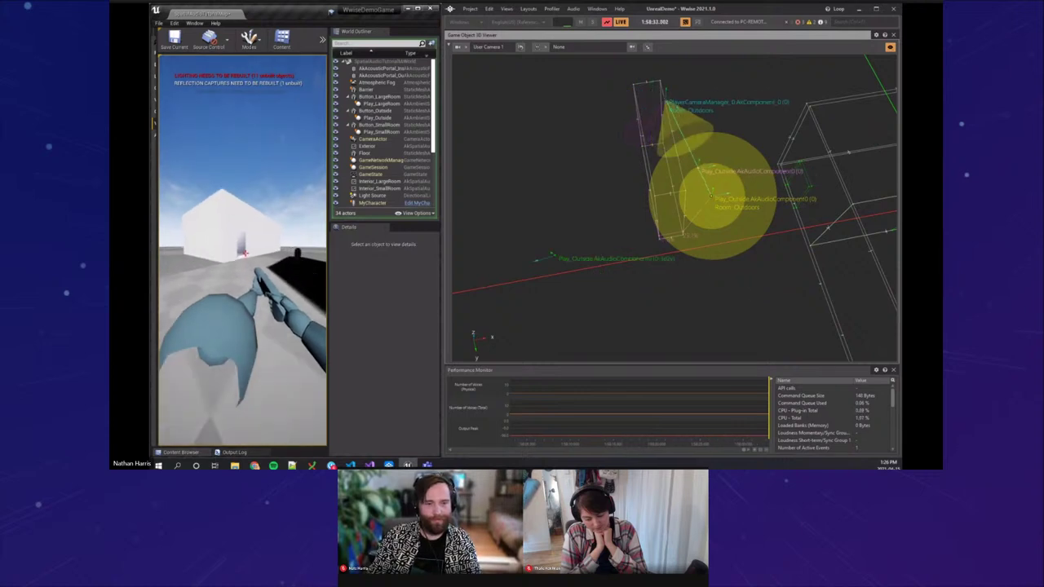
# Step: Walk the player into the small room and move around near its doorway to compare the emitter's spread through the portal
pyautogui.press('w')
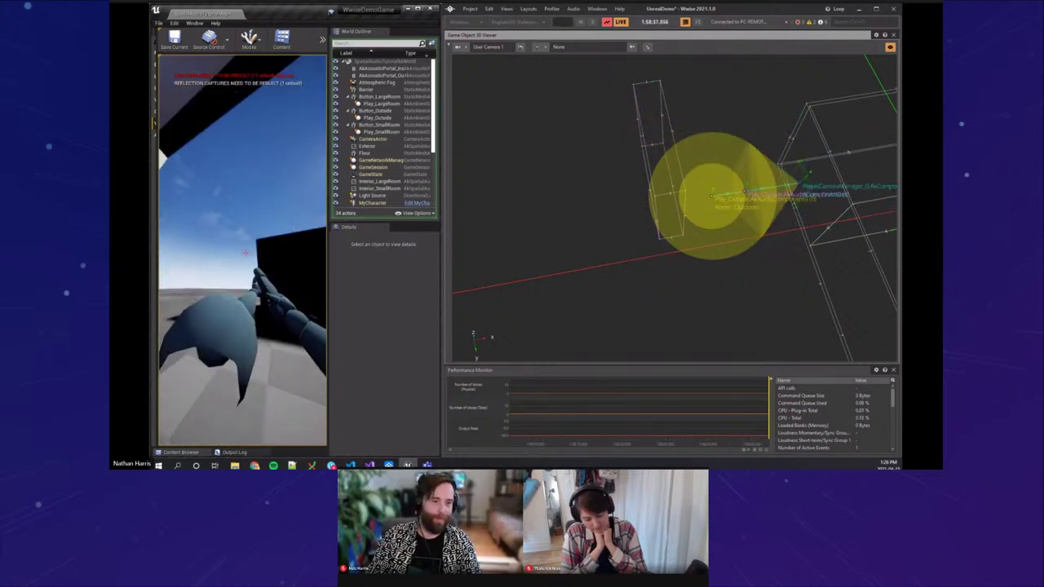
pyautogui.press('d')
pyautogui.press('s')
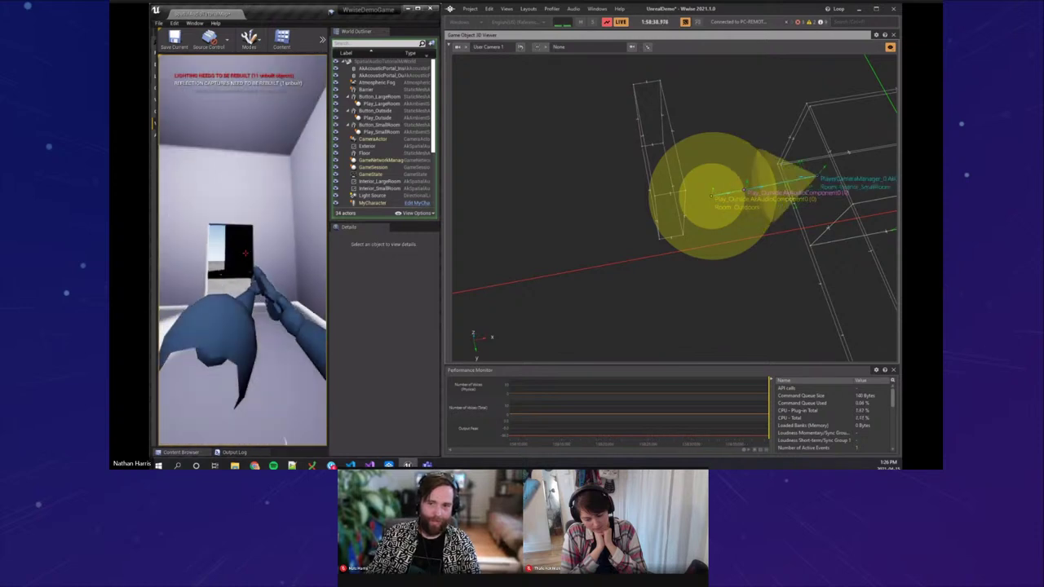
pyautogui.press('w')
pyautogui.press('w')
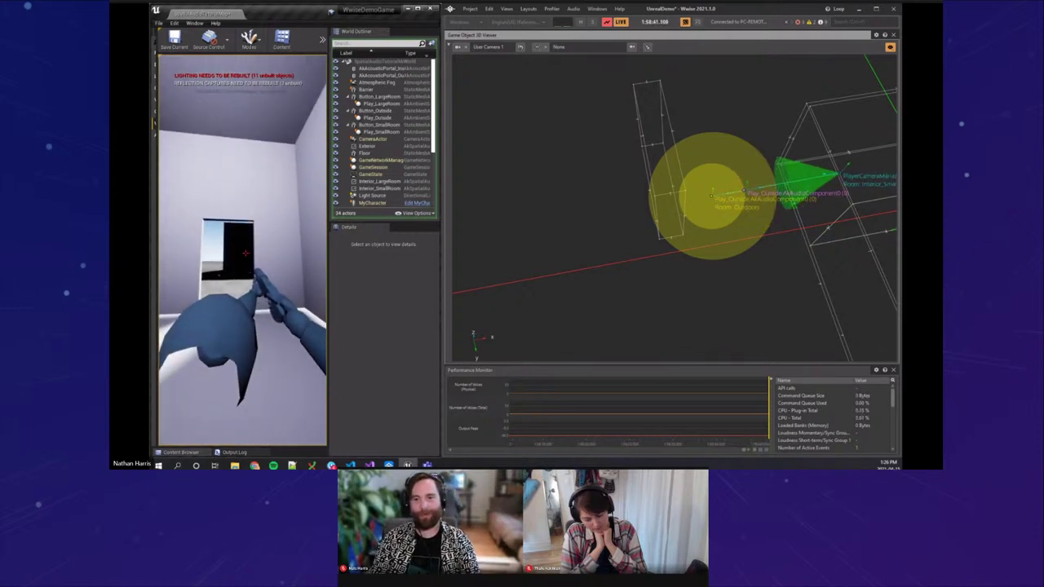
pyautogui.press('w')
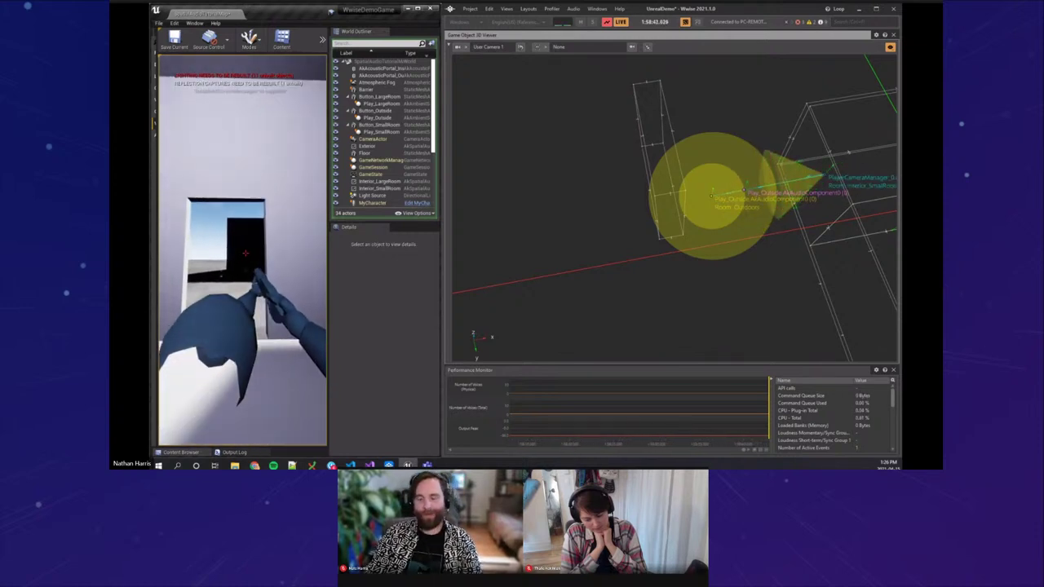
pyautogui.moveTo(245, 253)
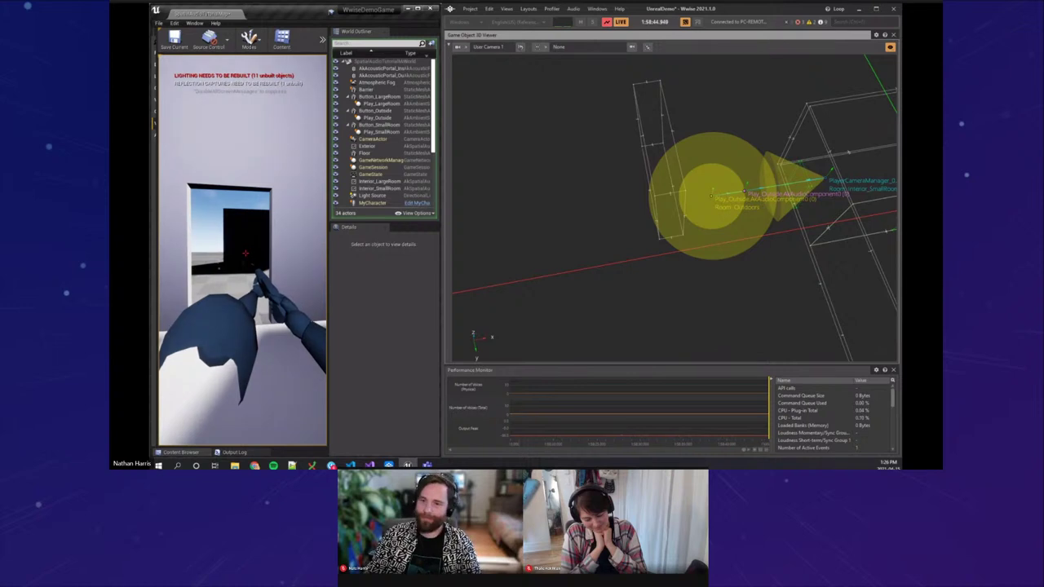
# Step: Move the player slightly toward the small room's doorway and inspect the emitter's spread cone at the portal in the Game Object 3D Viewer
pyautogui.press('w')
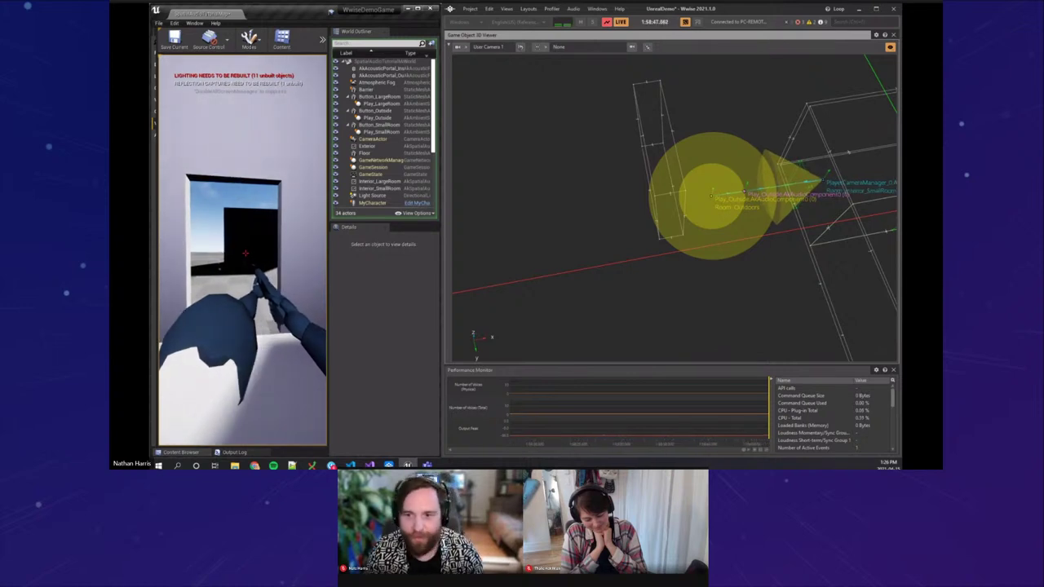
pyautogui.hotkey('shift', 'F1')
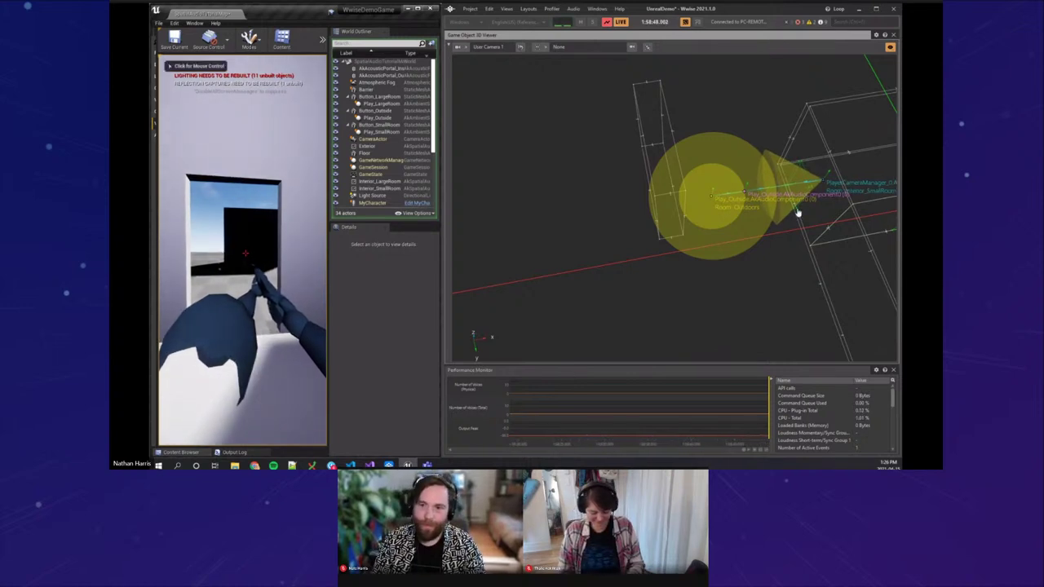
pyautogui.moveTo(798, 213); pyautogui.dragTo(704, 261)
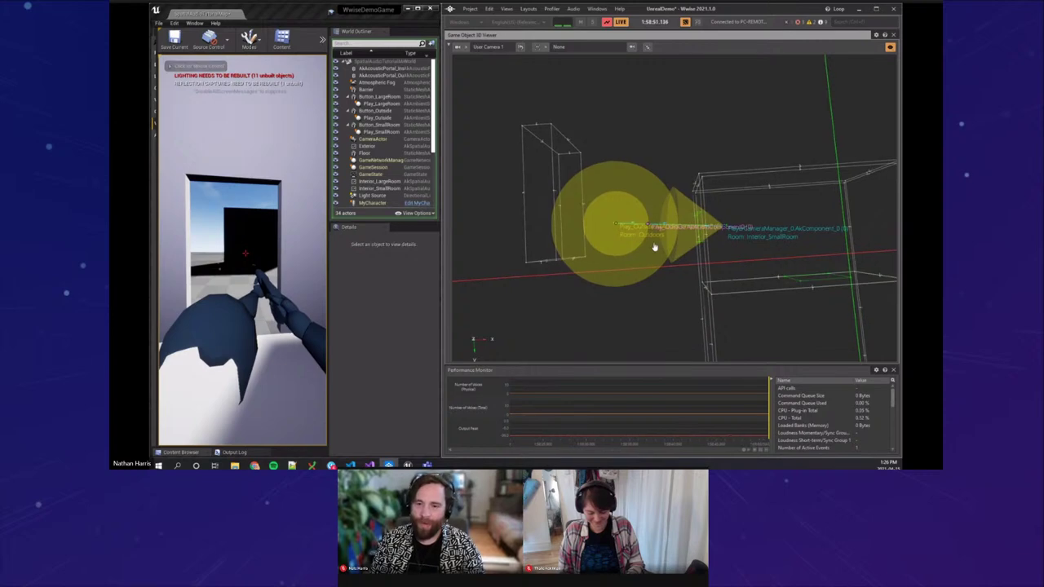
pyautogui.scroll(3, 725, 256)
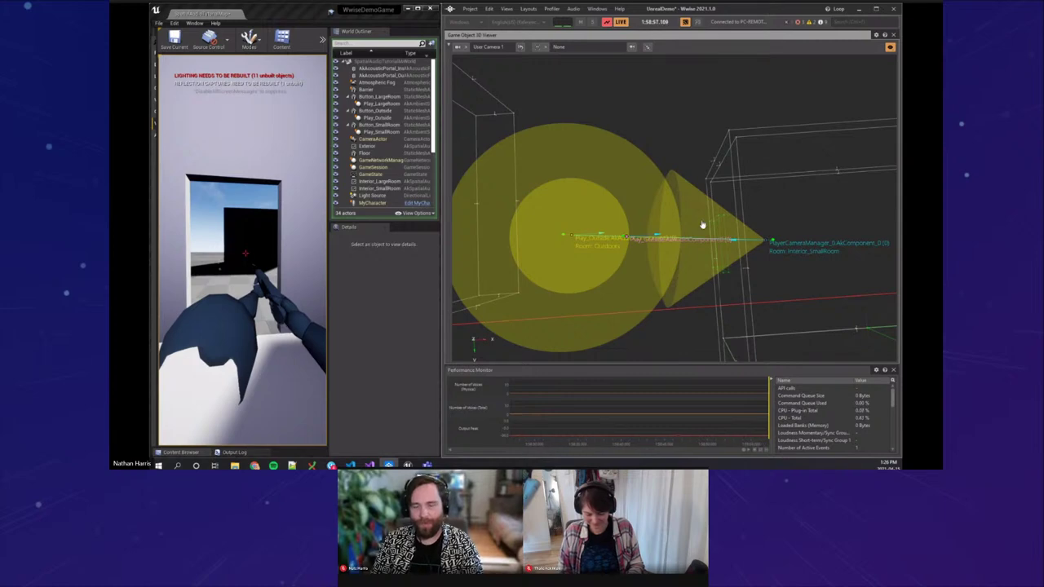
# Step: Back the player deeper into the small room, sidestep and edge forward while watching the emitter's spread cone through the portal
pyautogui.click(204, 258)
pyautogui.press('s')
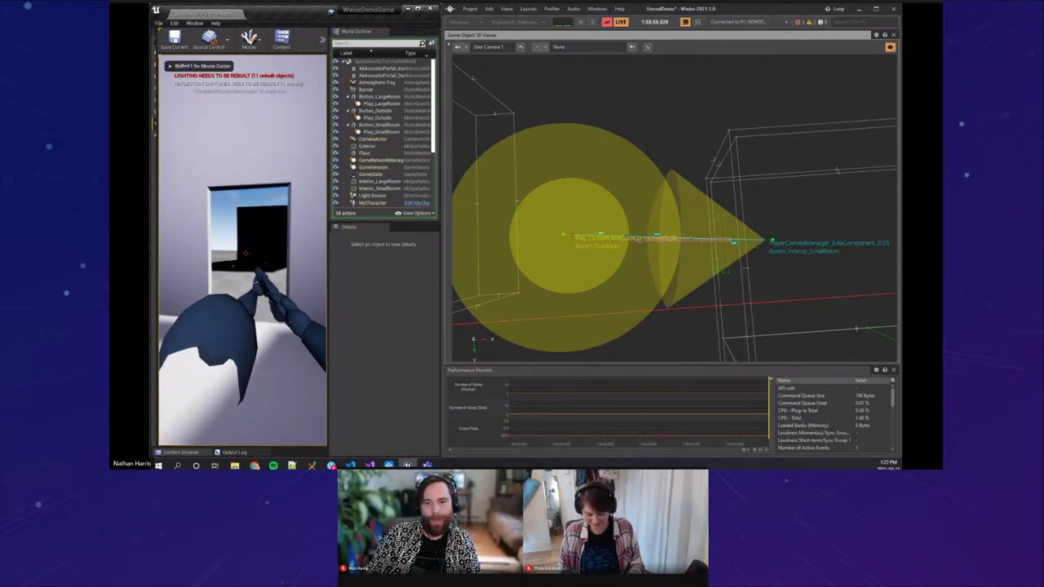
pyautogui.press('s')
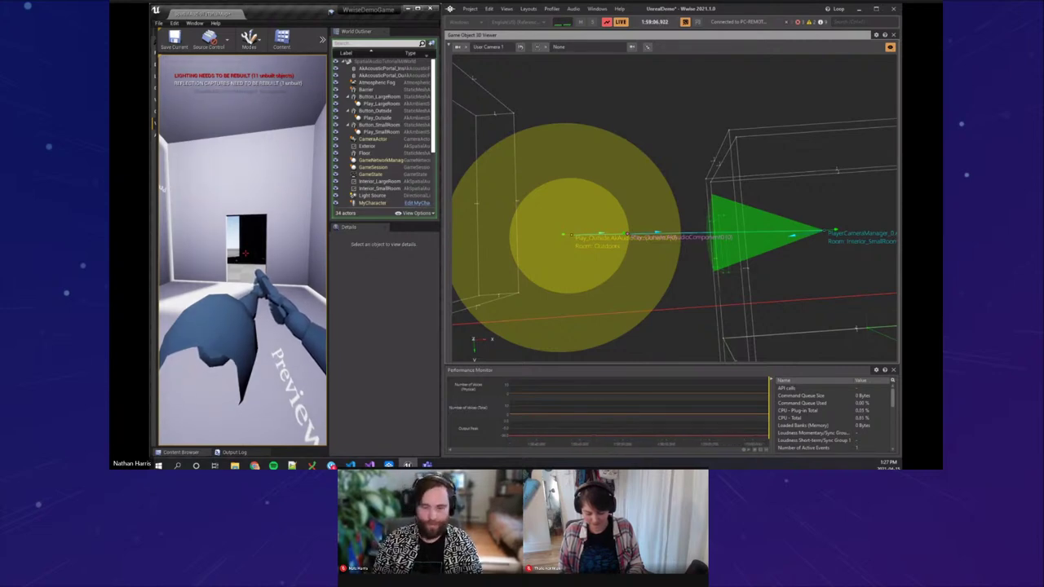
pyautogui.press('s')
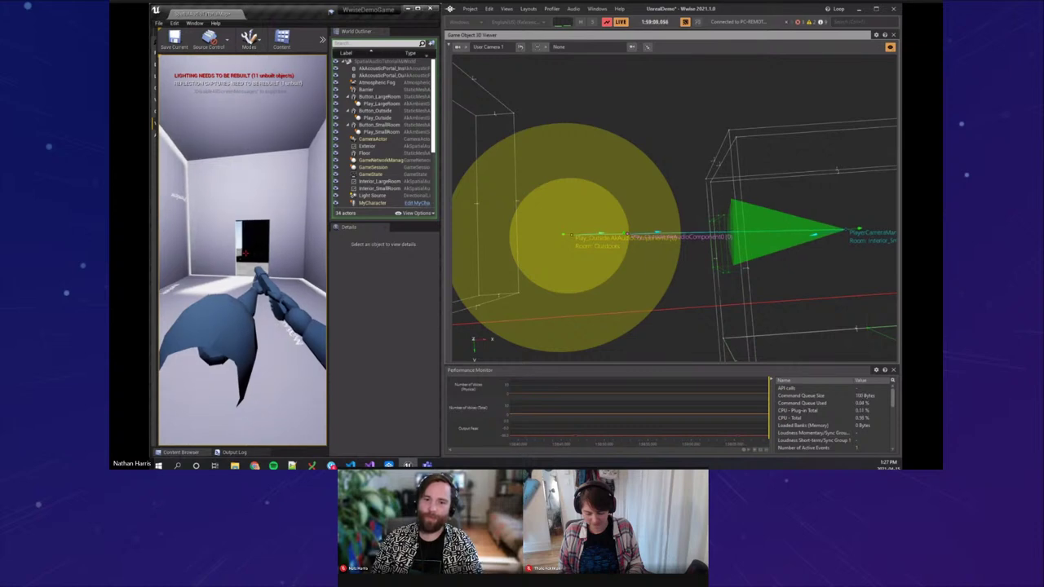
pyautogui.press('a')
pyautogui.press('a')
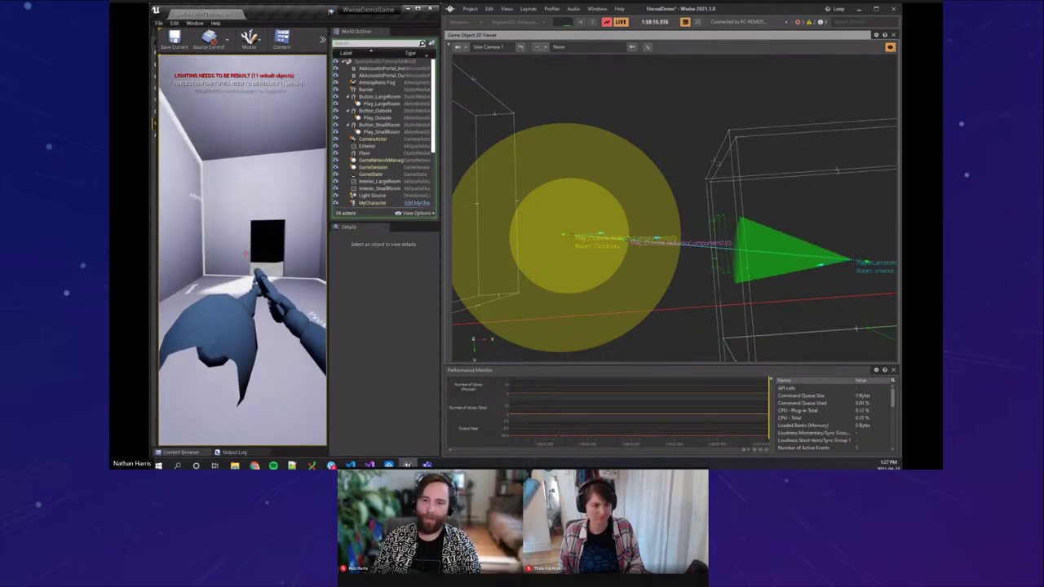
pyautogui.press('w')
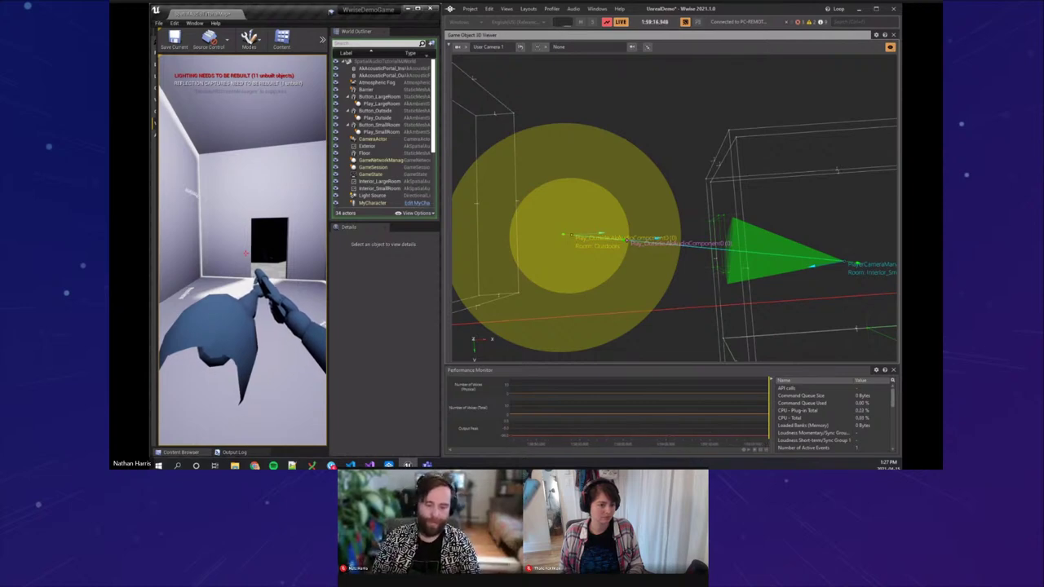
# Step: View the portal spread cone from another angle and highlight Play_Outside.AkAudioComponent0 in the Advanced Profiler's Obs/Occ data
pyautogui.hotkey('shift', 'F1')
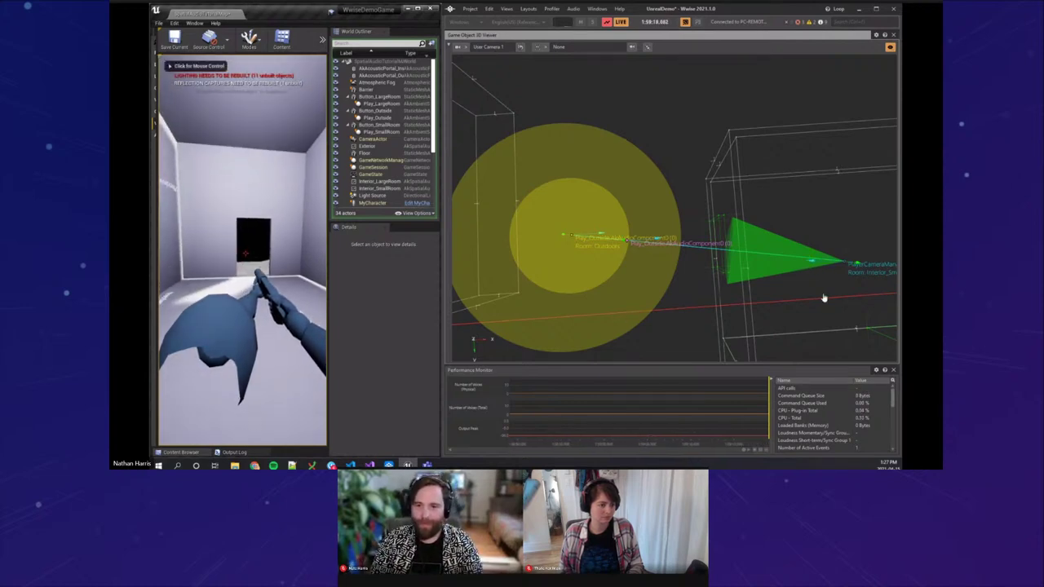
pyautogui.moveTo(782, 296); pyautogui.dragTo(735, 290)
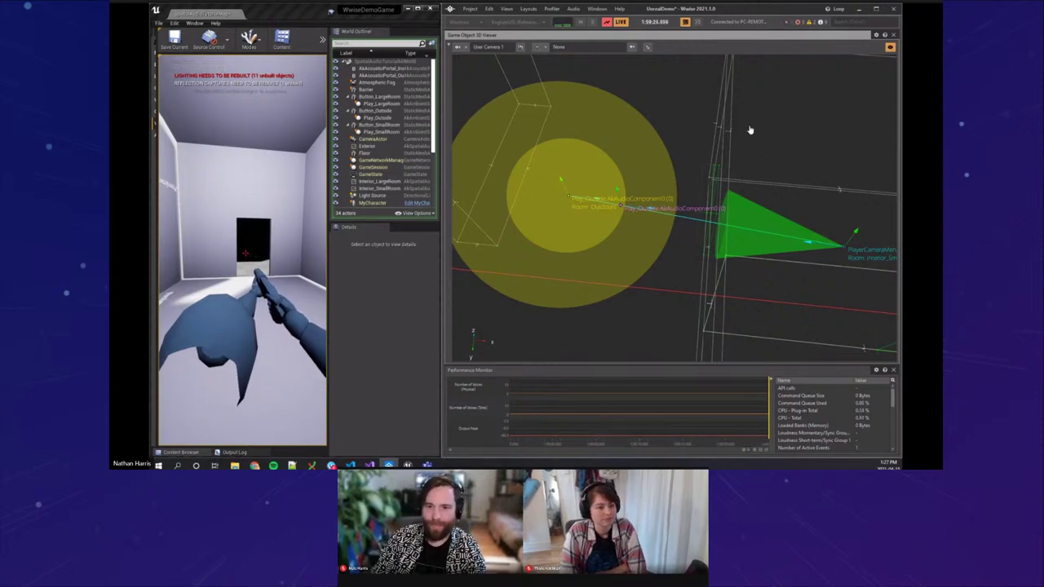
pyautogui.press('F6')
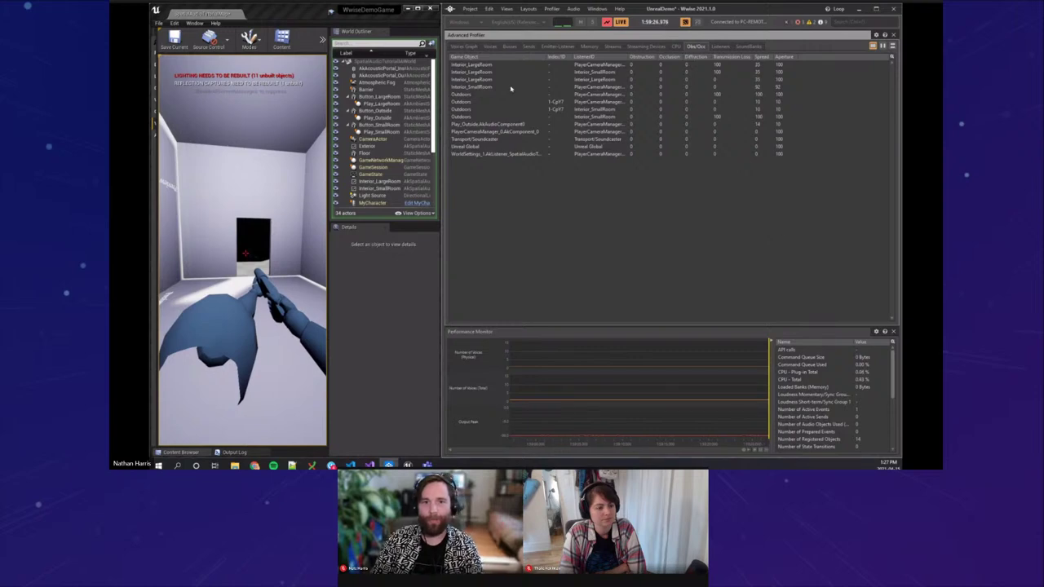
pyautogui.click(478, 125)
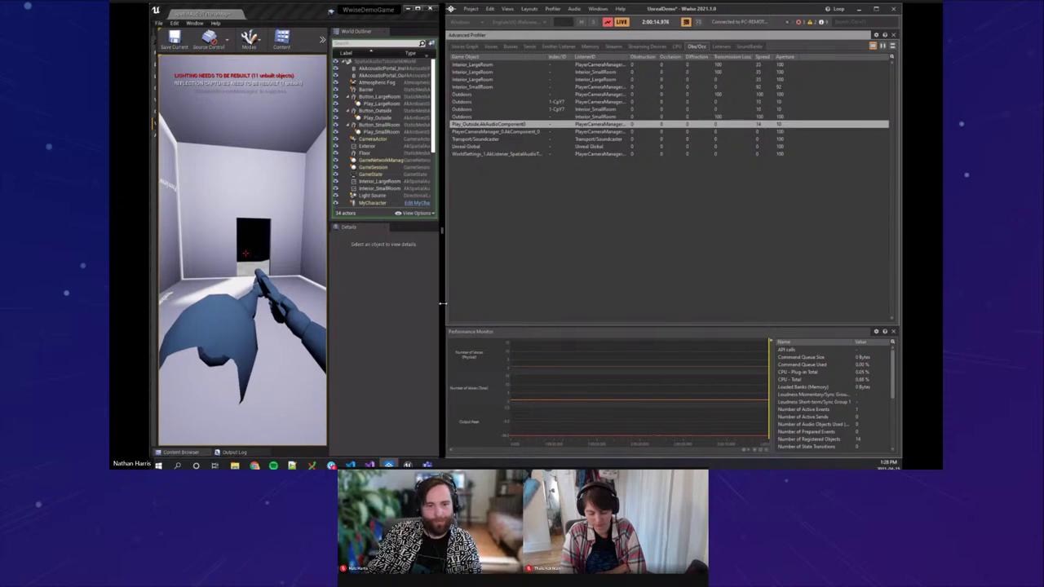
# Step: Widen the Unreal window beside Wwise and end the play session
pyautogui.moveTo(441, 303); pyautogui.dragTo(549, 303)
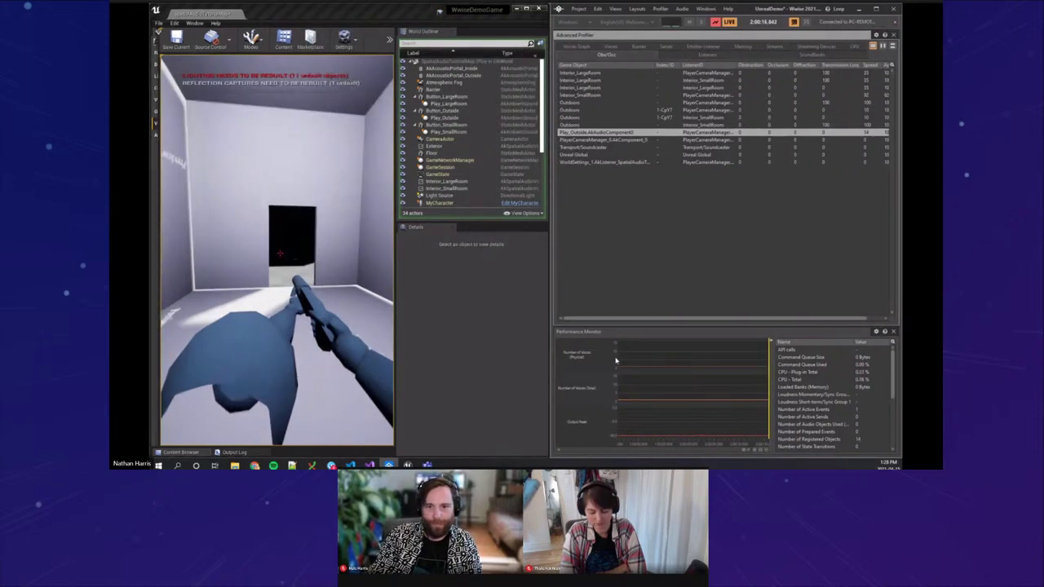
pyautogui.click(361, 322)
pyautogui.press('Escape')
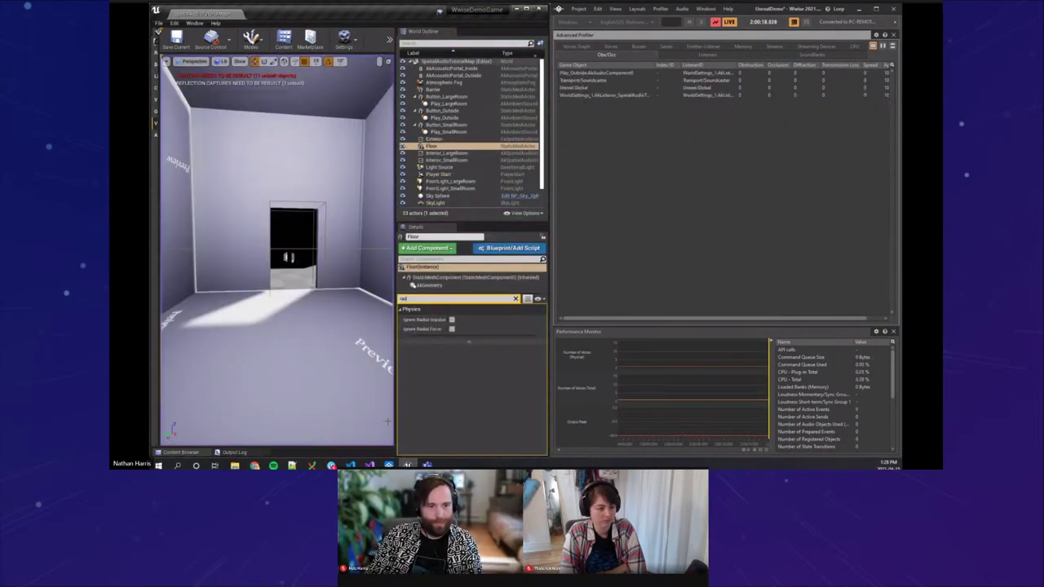
pyautogui.moveTo(283, 277); pyautogui.dragTo(284, 324)
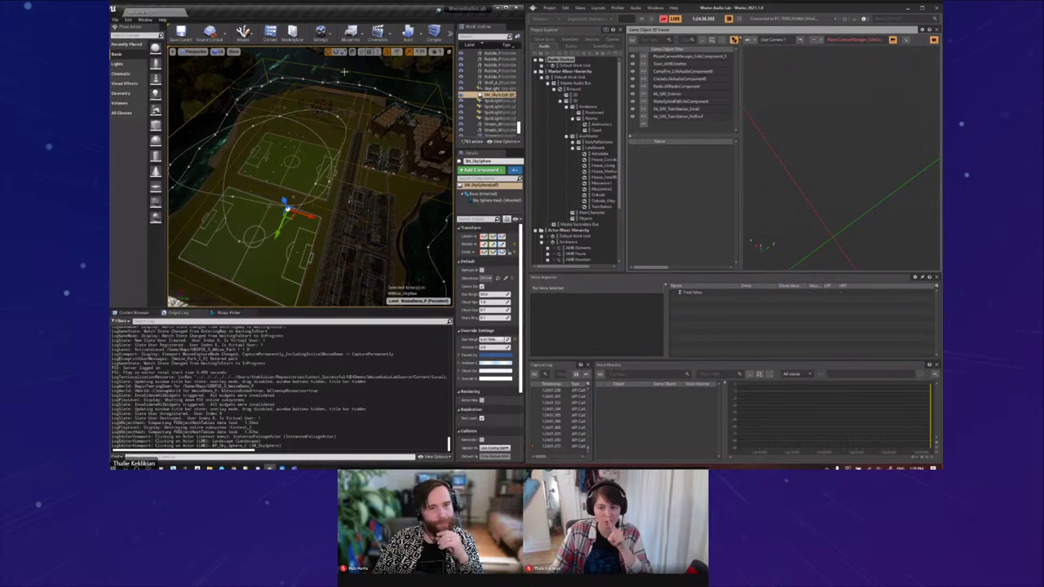
# Step: Select the WaterSplinePath actor around the football pitches and view its spline points along the shoreline from several angles
pyautogui.moveTo(318, 114); pyautogui.dragTo(293, 86)
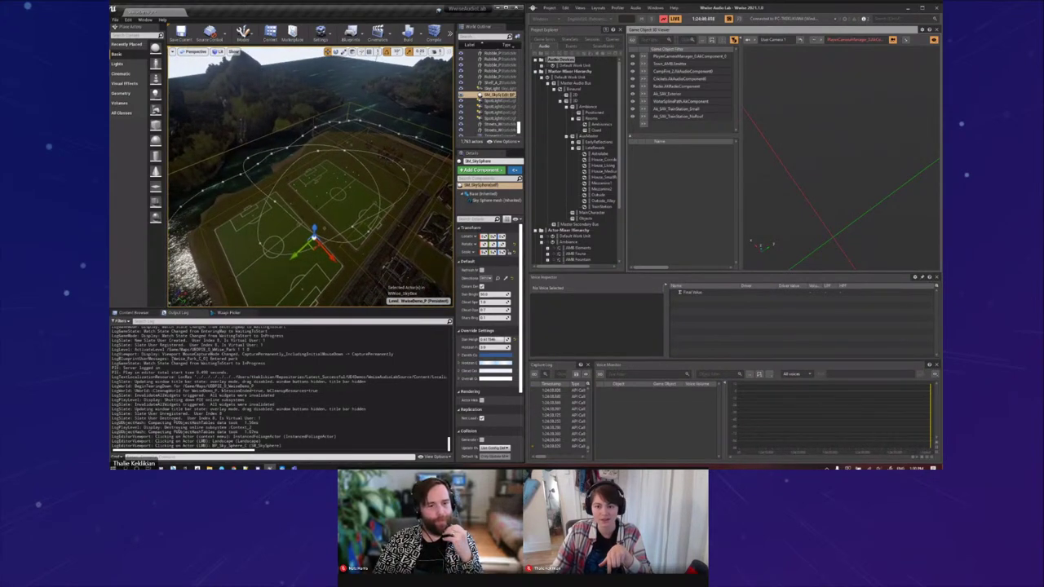
pyautogui.moveTo(293, 86); pyautogui.dragTo(343, 78)
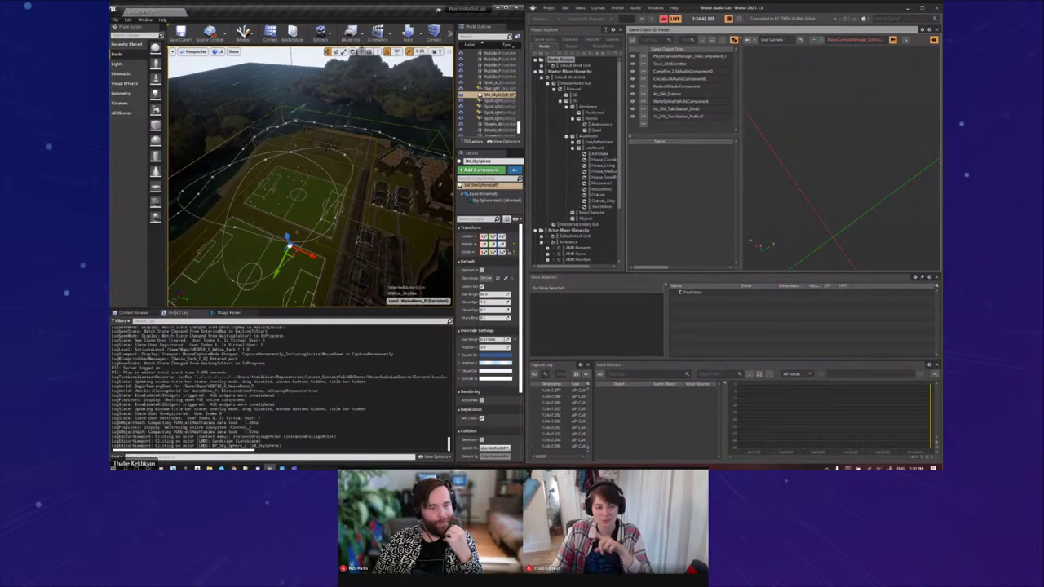
pyautogui.moveTo(292, 119); pyautogui.dragTo(282, 116)
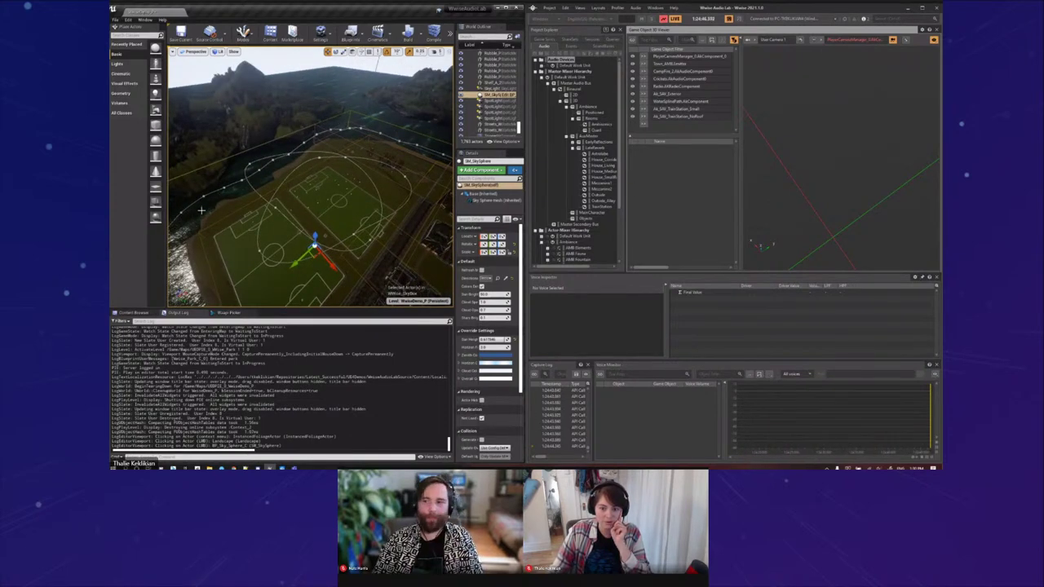
pyautogui.moveTo(201, 210); pyautogui.dragTo(268, 210)
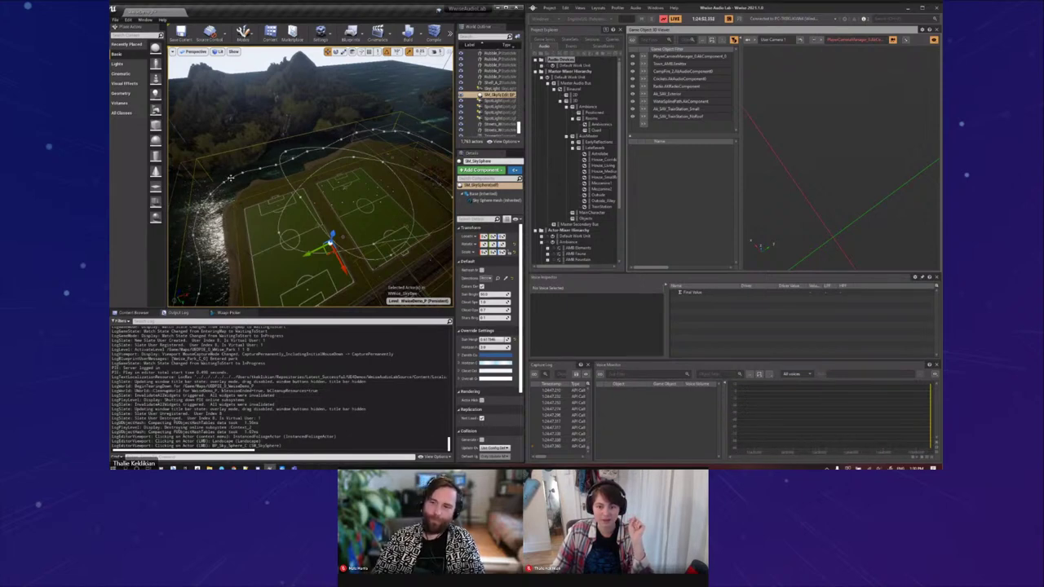
pyautogui.click(192, 197)
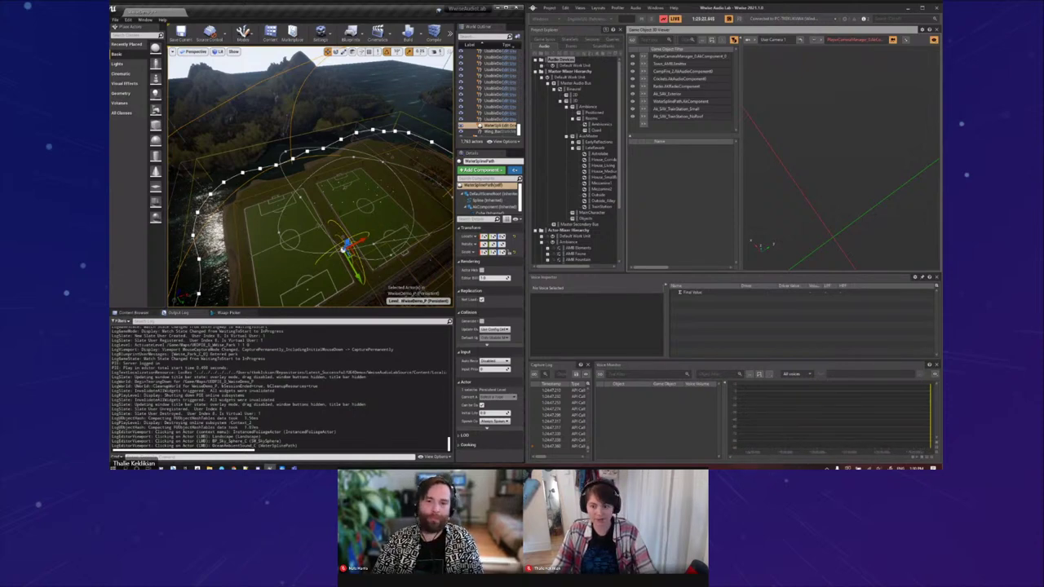
pyautogui.moveTo(339, 192); pyautogui.dragTo(291, 132)
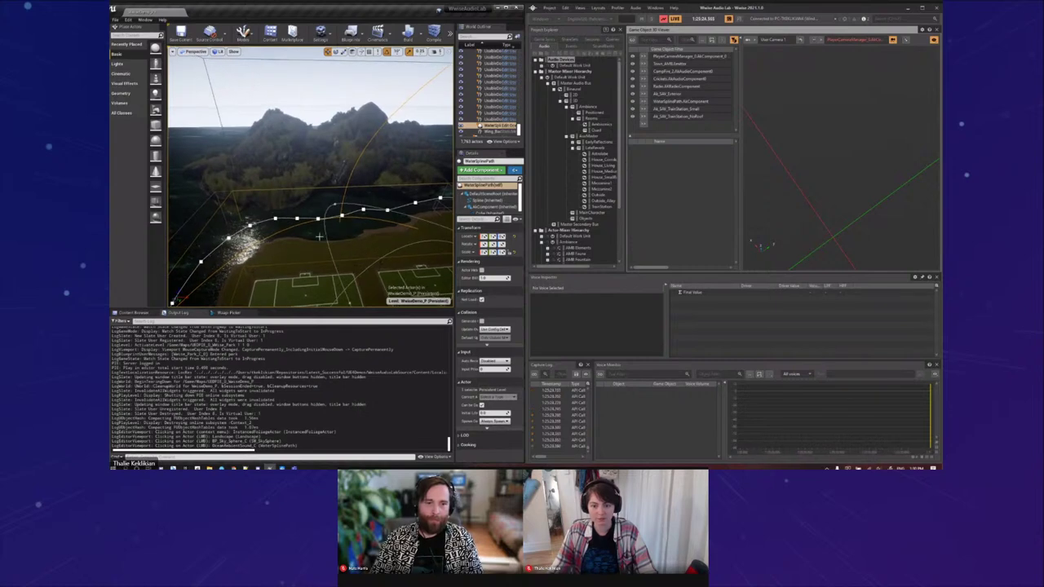
pyautogui.moveTo(367, 245); pyautogui.dragTo(368, 220)
pyautogui.moveTo(310, 178); pyautogui.dragTo(318, 178)
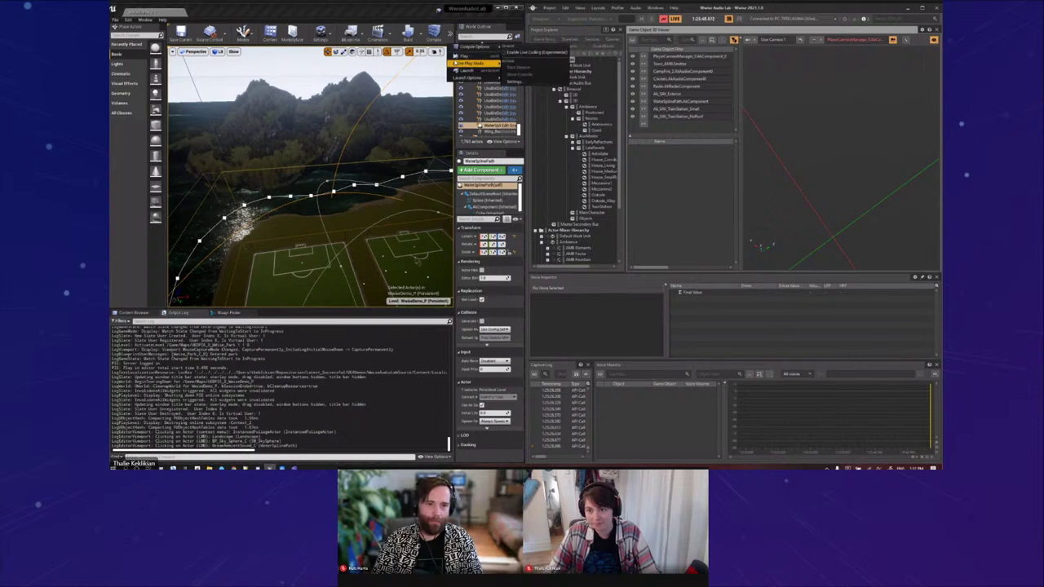
# Step: Play the level and examine the water emitter's positions around the island in an enlarged Game Object 3D Viewer
pyautogui.click(456, 60)
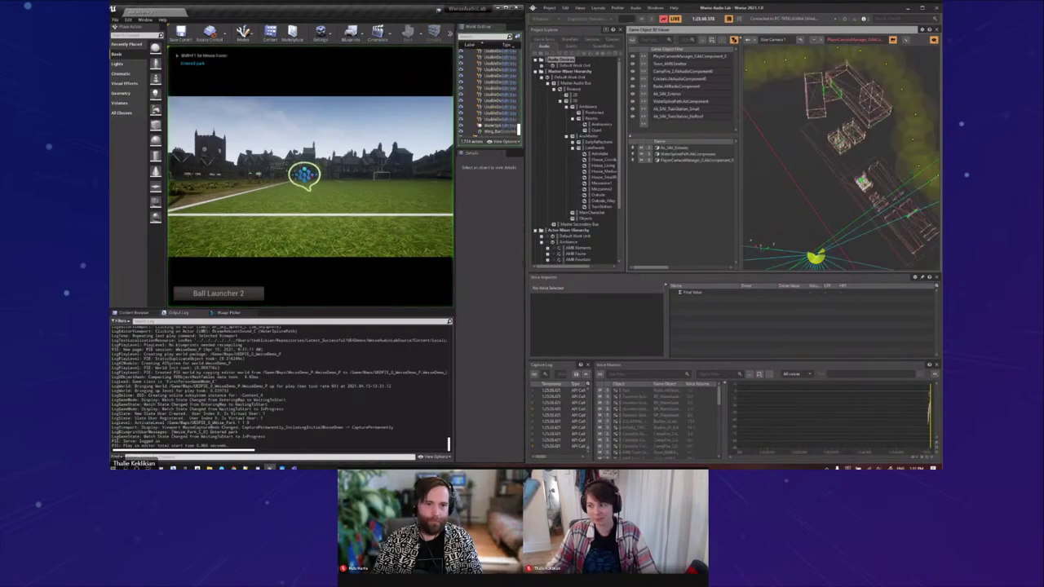
pyautogui.click(659, 218)
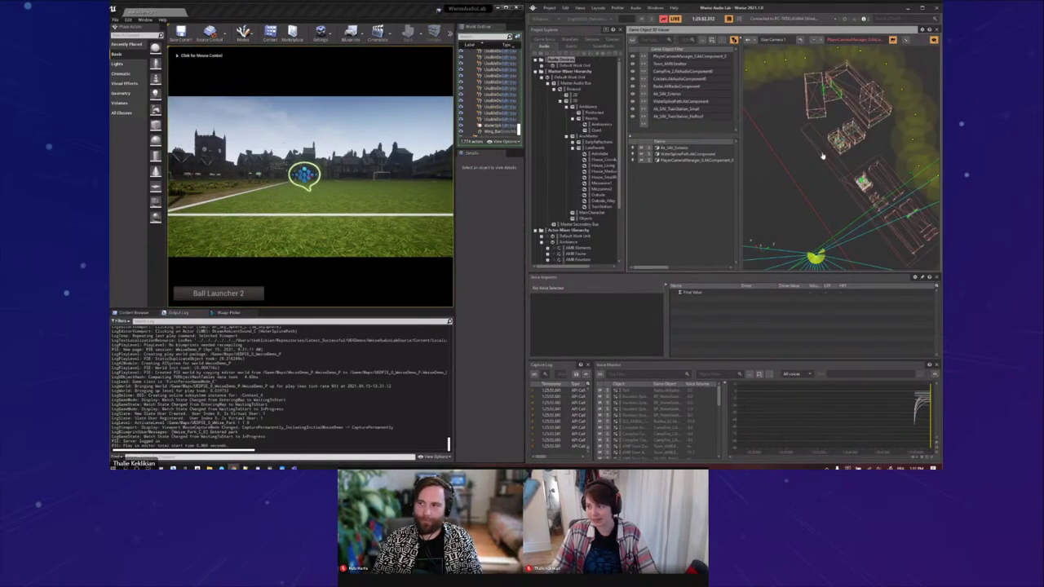
pyautogui.scroll(-3, 825, 159)
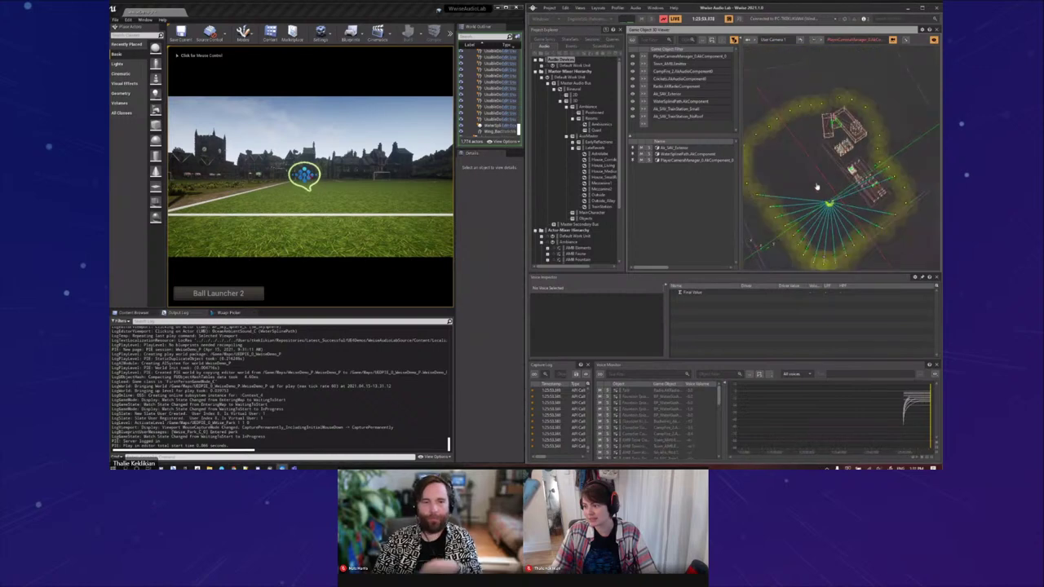
pyautogui.moveTo(816, 189); pyautogui.dragTo(759, 126)
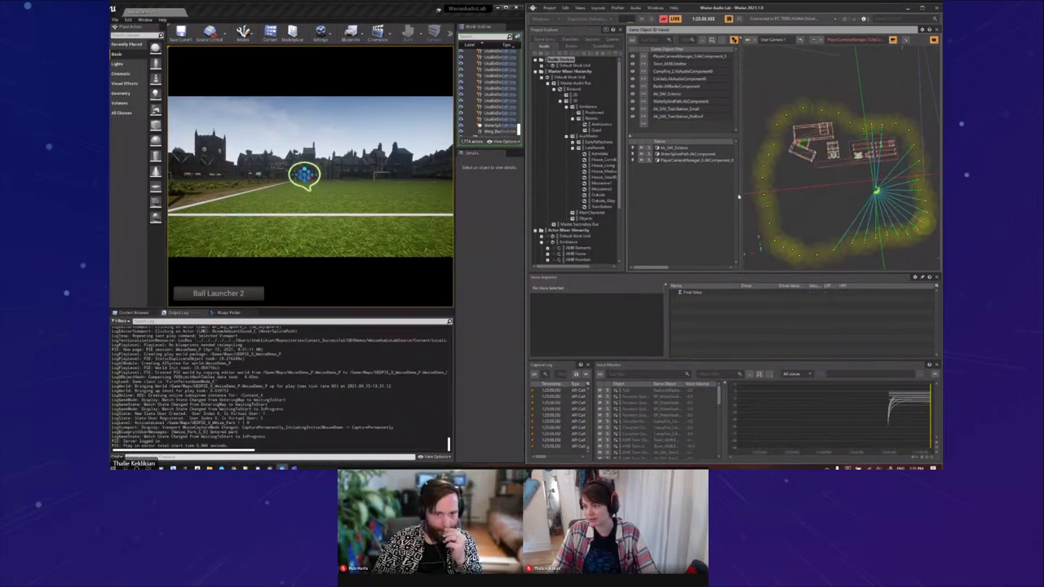
pyautogui.moveTo(739, 196); pyautogui.dragTo(696, 193)
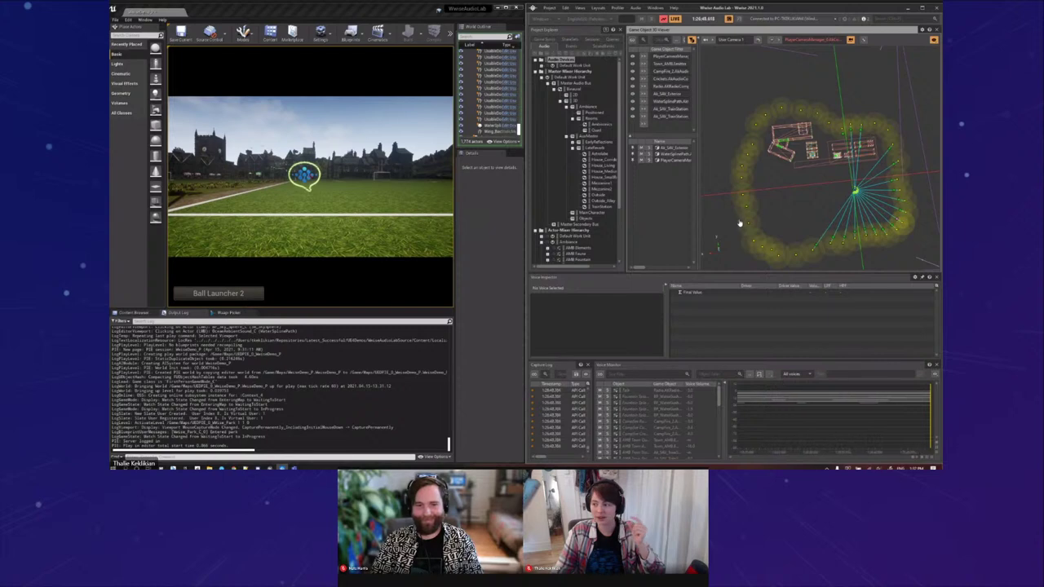
pyautogui.scroll(5, 903, 235)
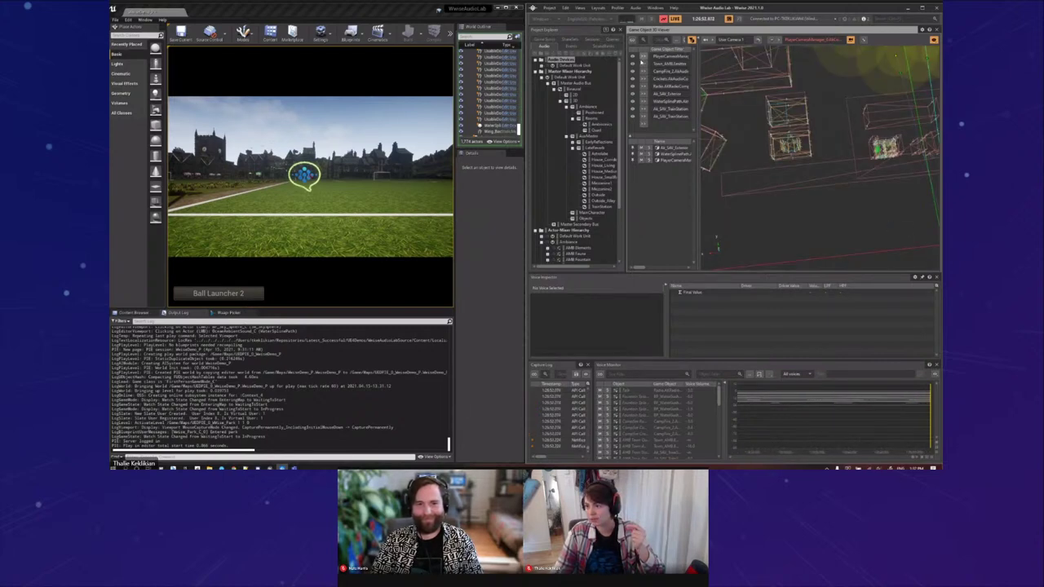
# Step: Isolate the PlayerCameraManager game object in the Game Object 3D Viewer and set the viewer camera to follow it
pyautogui.click(633, 57)
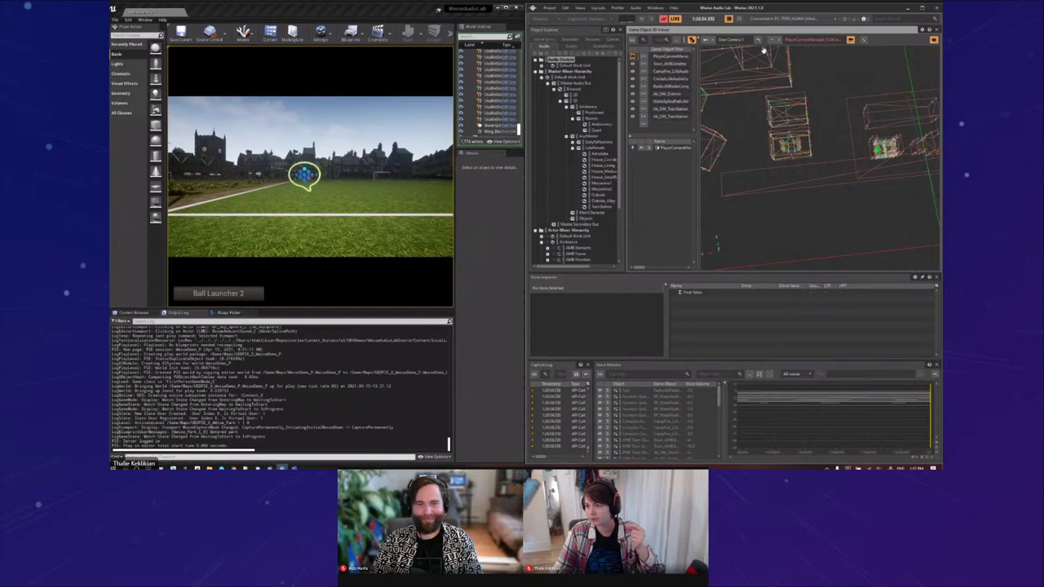
pyautogui.click(800, 42)
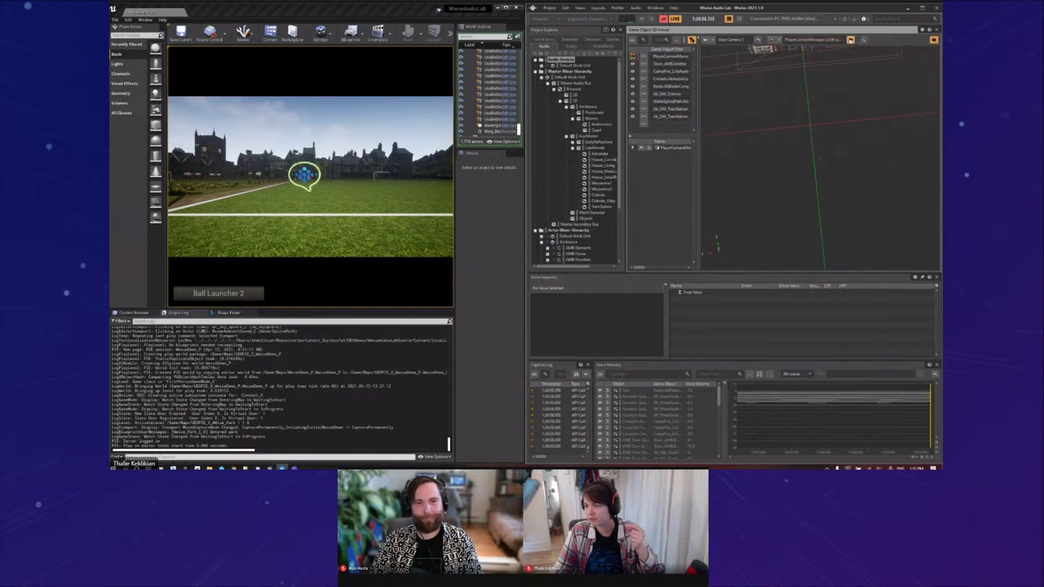
pyautogui.click(851, 40)
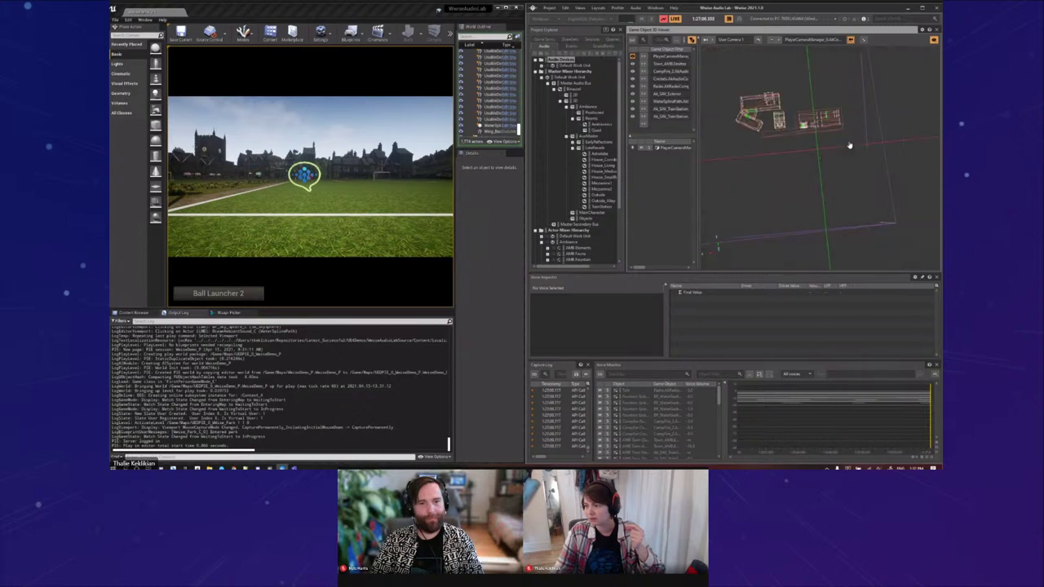
pyautogui.scroll(3, 849, 145)
# Step: Walk the player across the football pitch to the water's edge and examine the nearby water emitter positions in the Game Object 3D Viewer
pyautogui.click(334, 216)
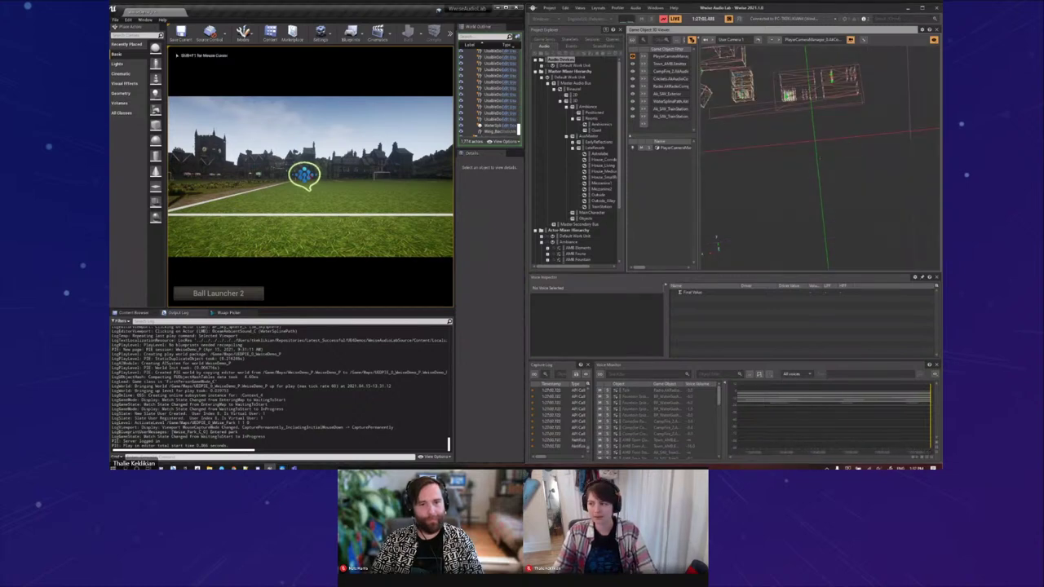
pyautogui.hotkey('shift', 'F1')
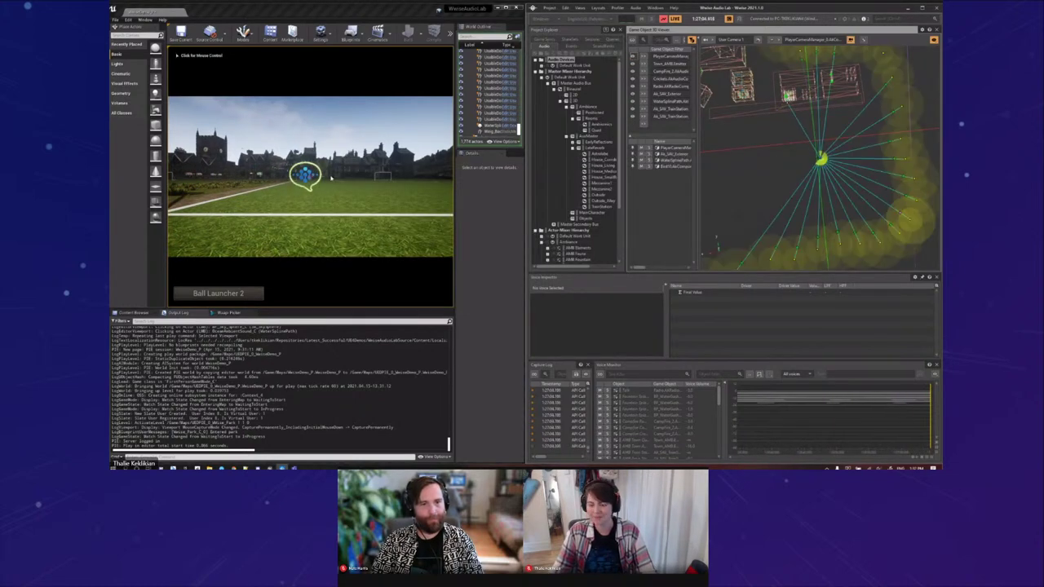
pyautogui.click(332, 181)
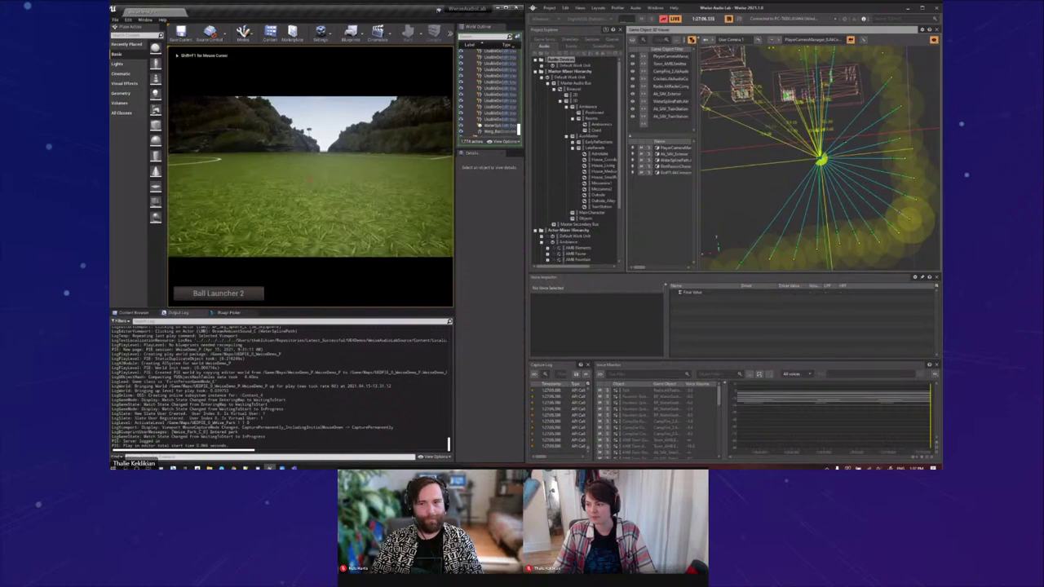
pyautogui.press('w')
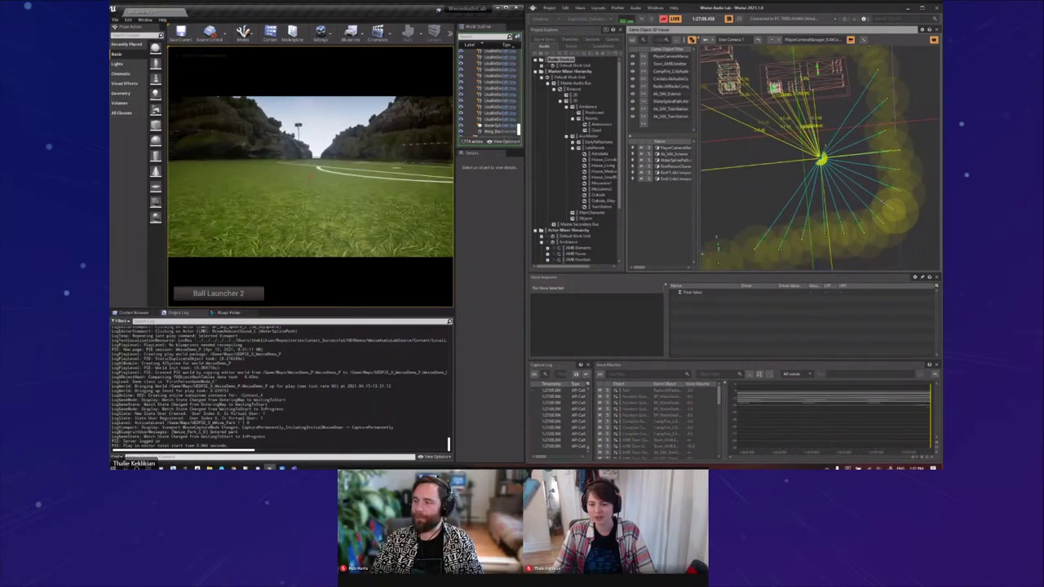
pyautogui.press('w')
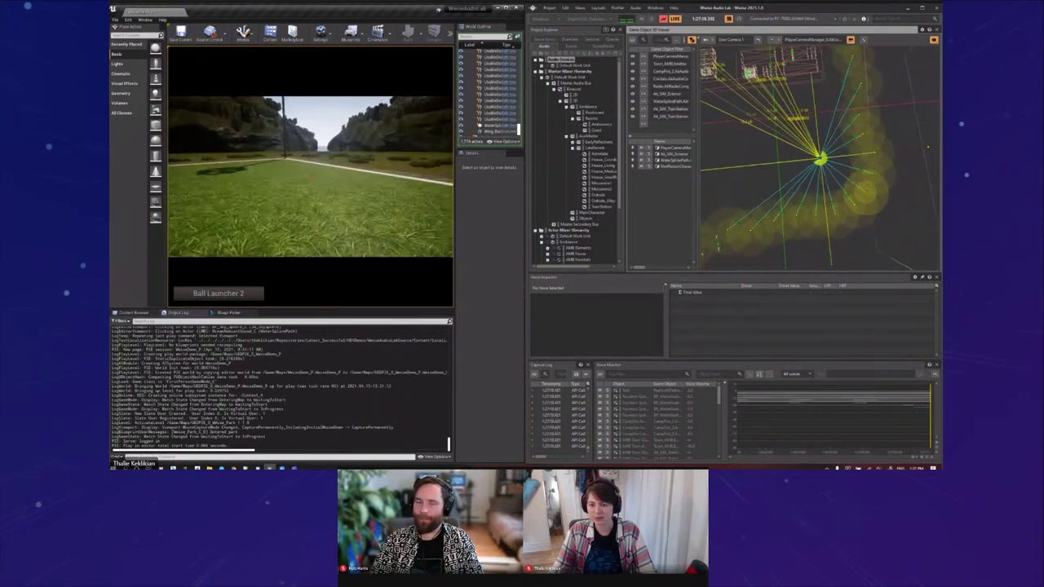
pyautogui.press('w')
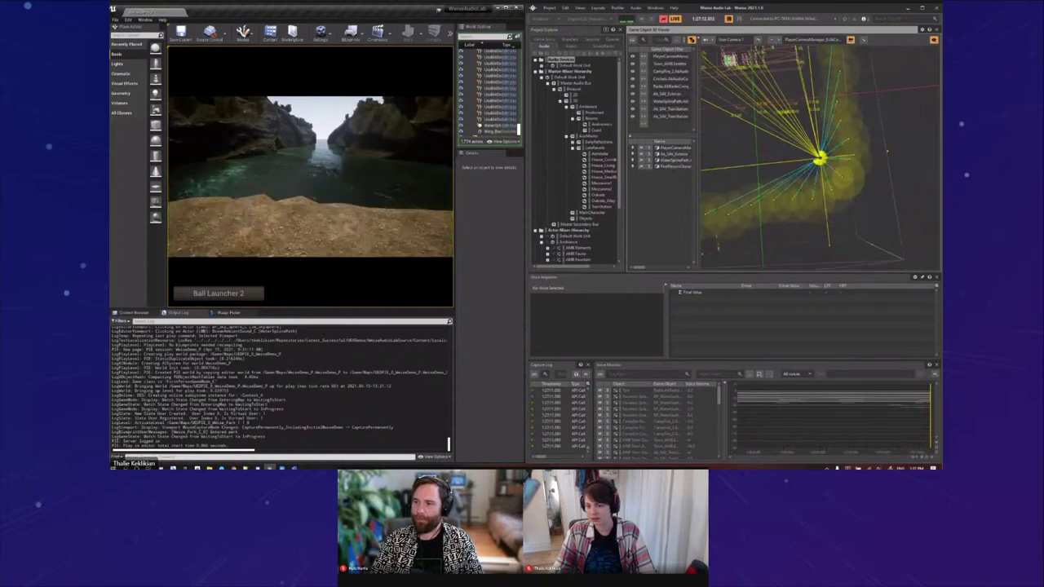
pyautogui.press('w')
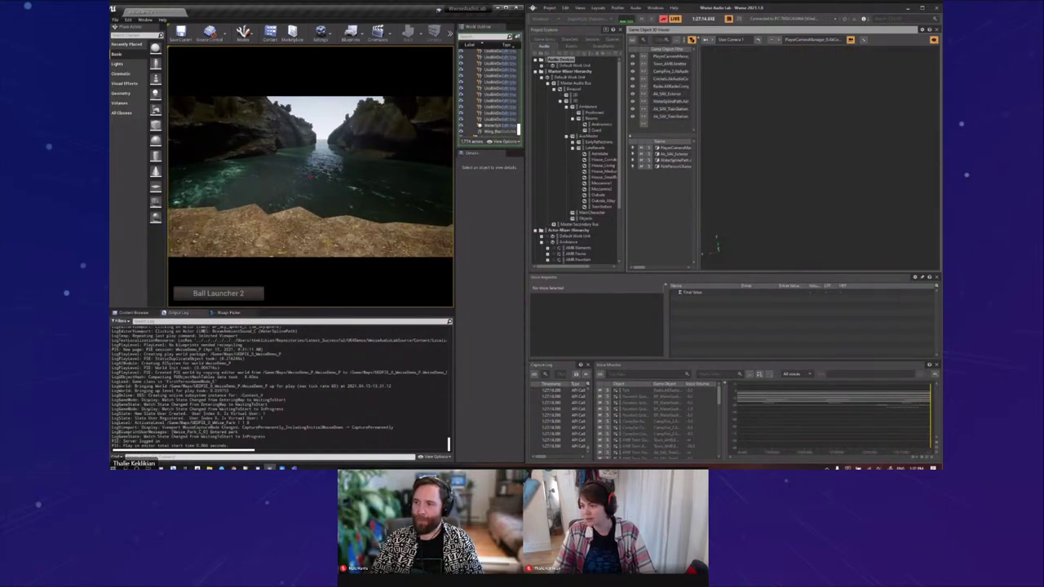
pyautogui.hotkey('alt', 'Tab')
pyautogui.scroll(2, 841, 168)
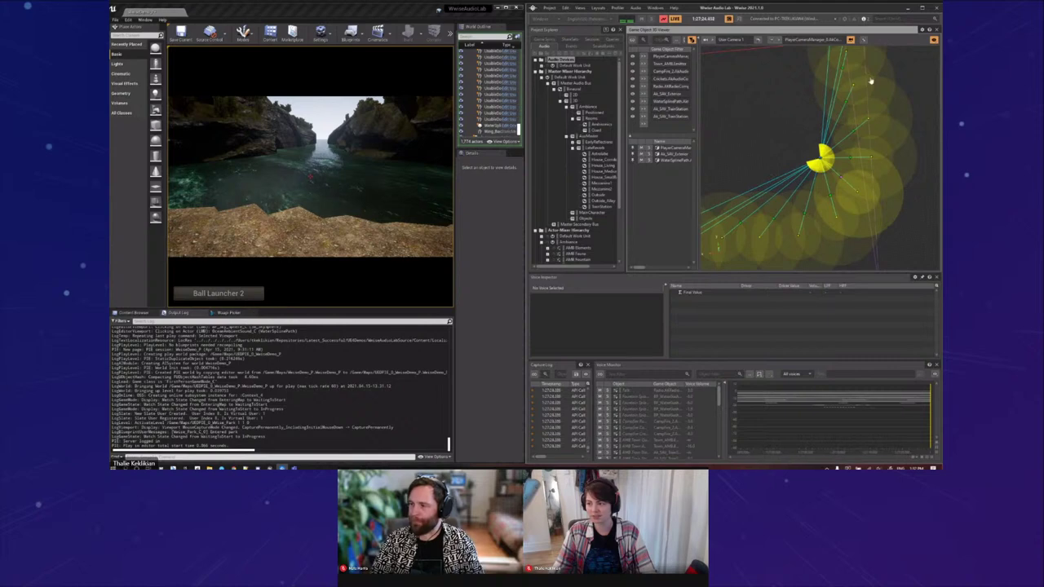
pyautogui.scroll(-3, 860, 202)
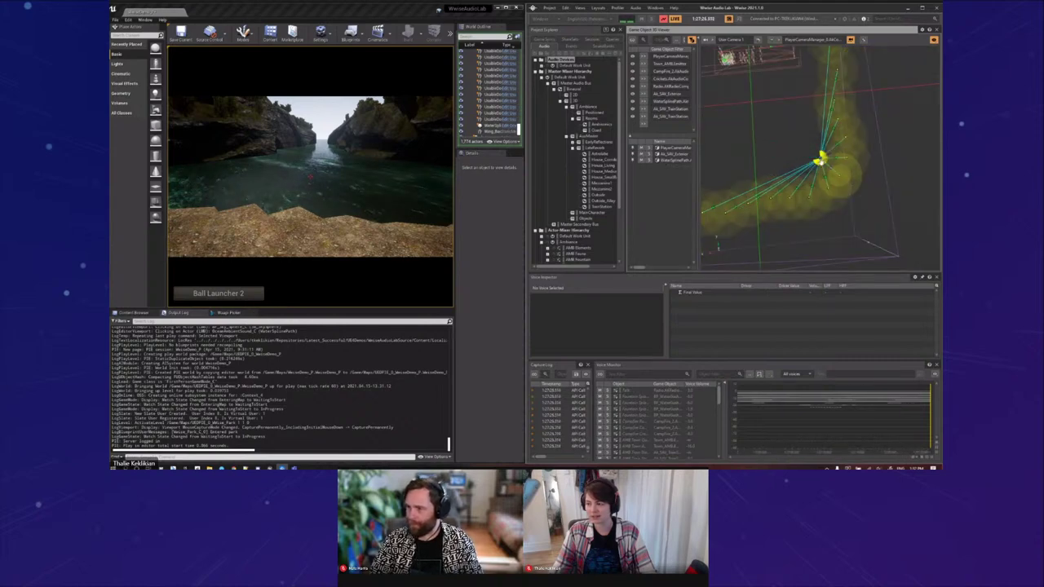
# Step: Walk the player along the shoreline path while watching the rays to the water emitter's positions in the 3D viewer
pyautogui.click(365, 192)
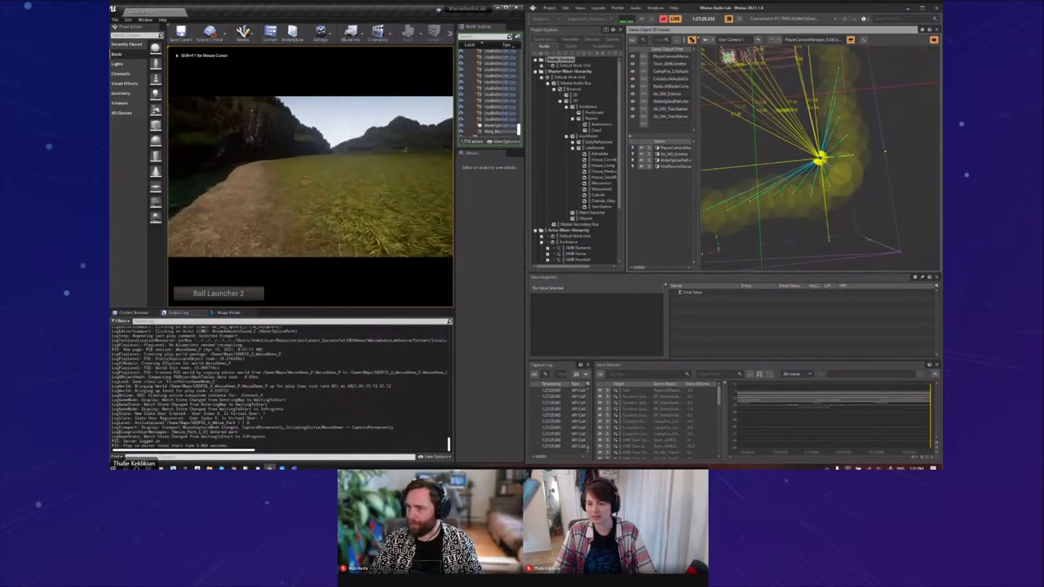
pyautogui.press('w')
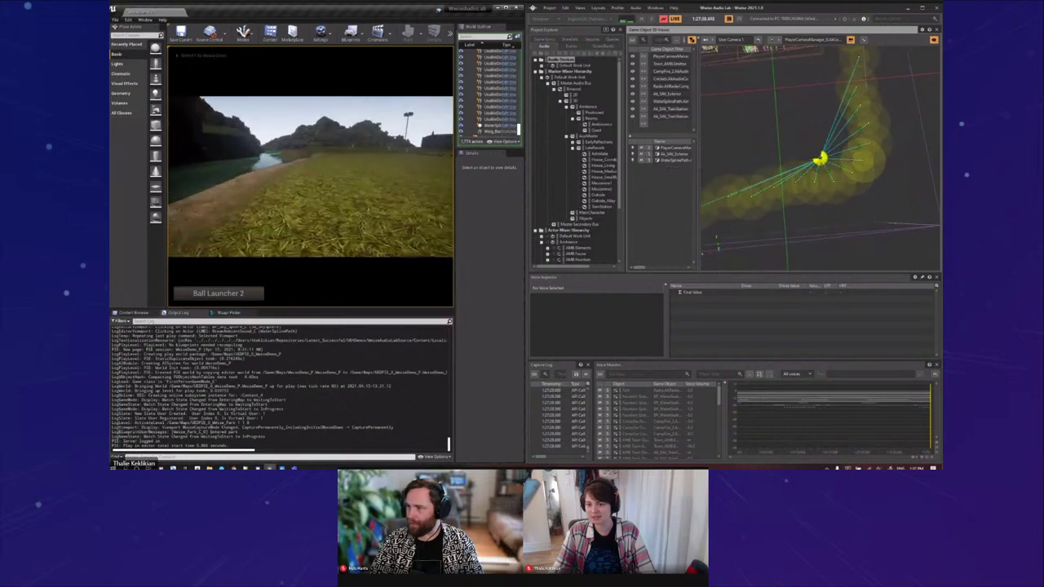
pyautogui.press('w')
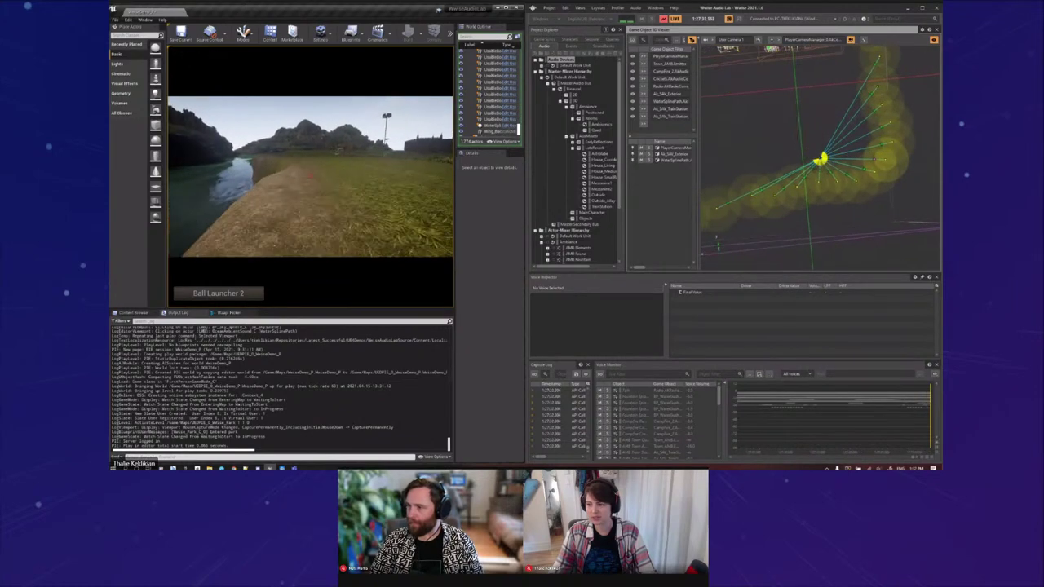
pyautogui.press('w')
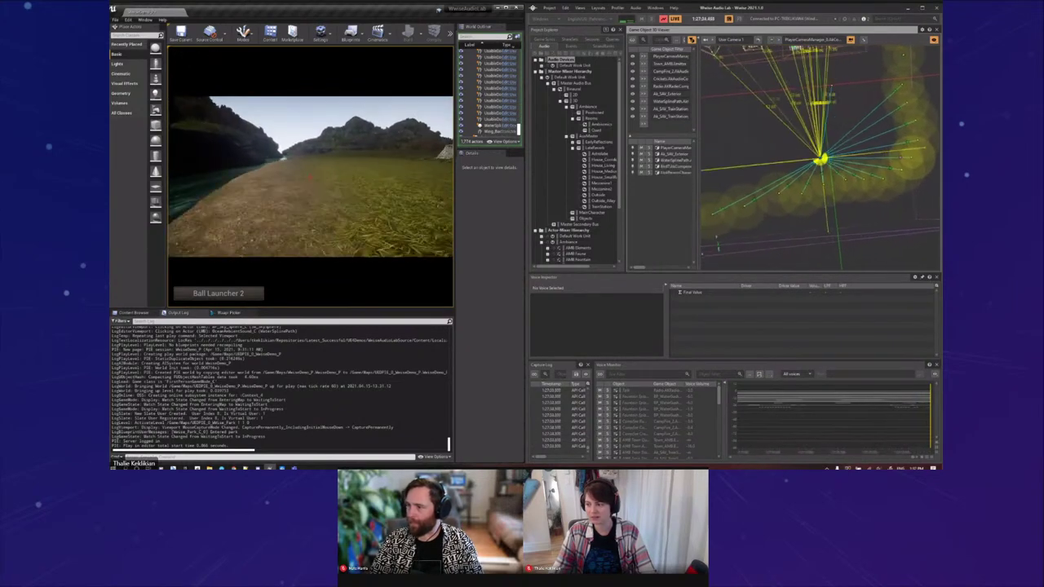
pyautogui.press('w')
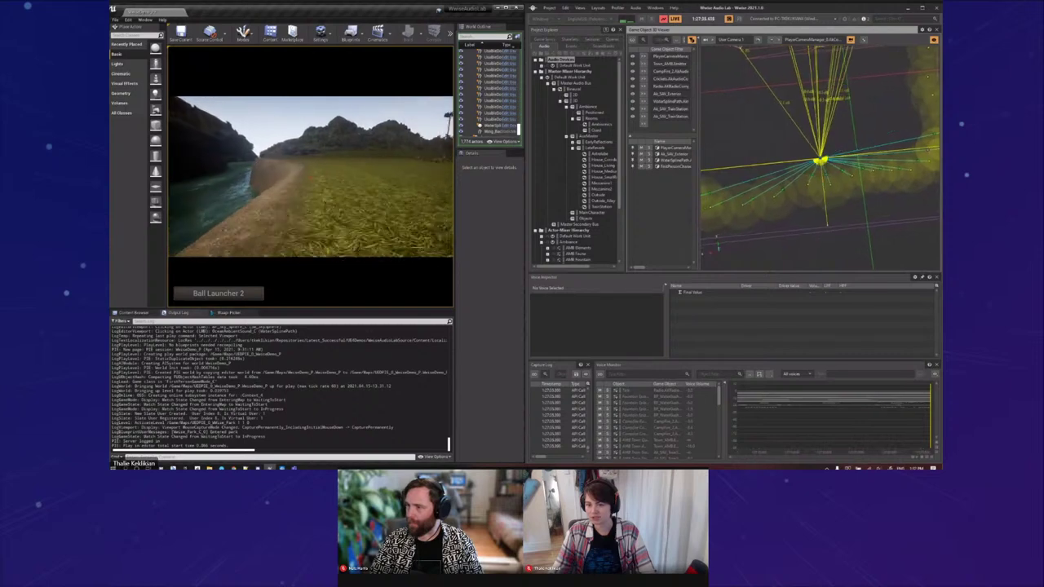
pyautogui.press('w')
pyautogui.press('Escape')
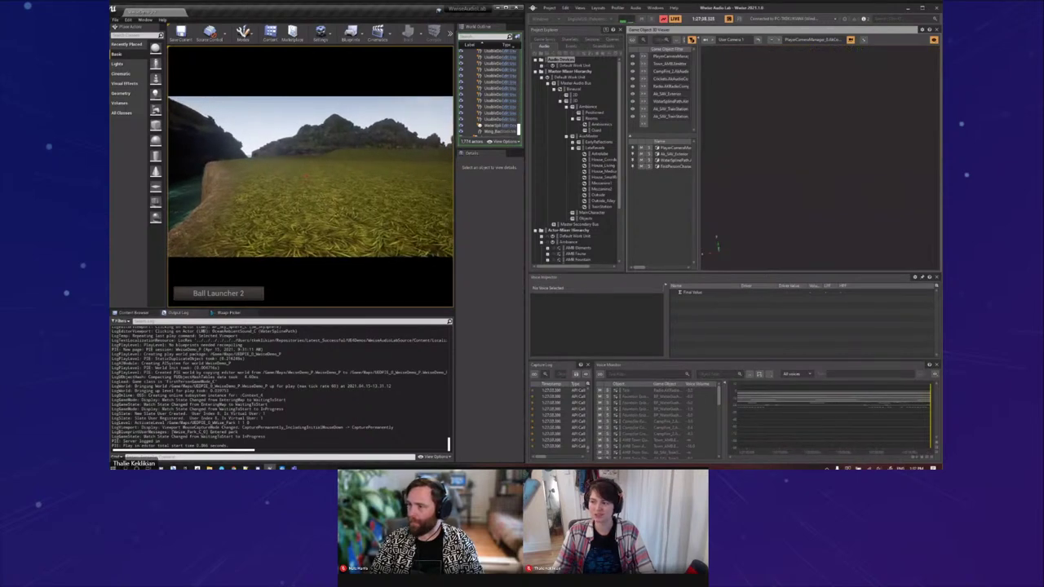
pyautogui.press('w')
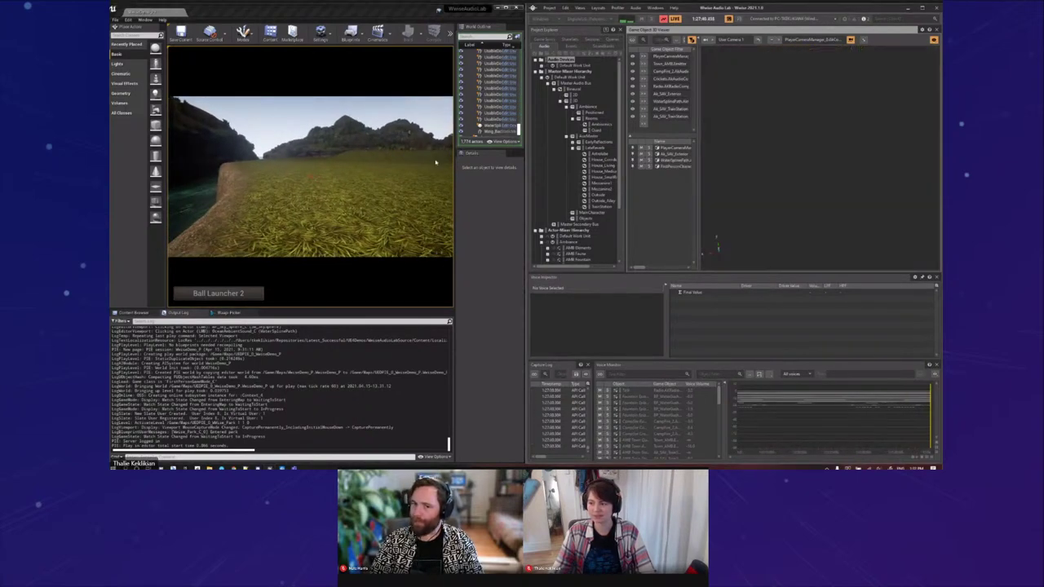
pyautogui.hotkey('shift', 'F1')
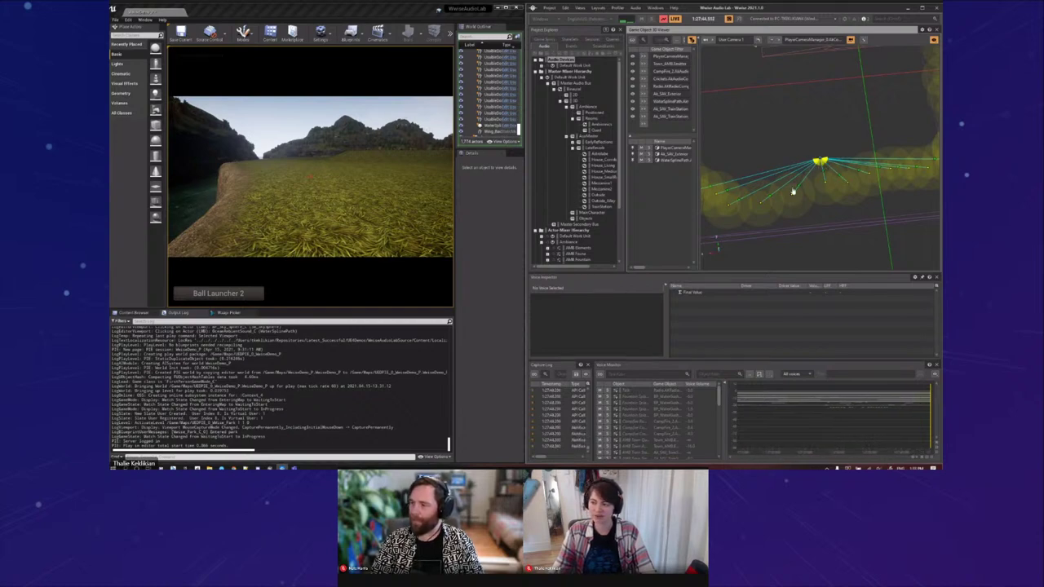
# Step: Turn the player's view across the water and examine the full emitter loop around the island from another angle in the 3D viewer
pyautogui.click(317, 181)
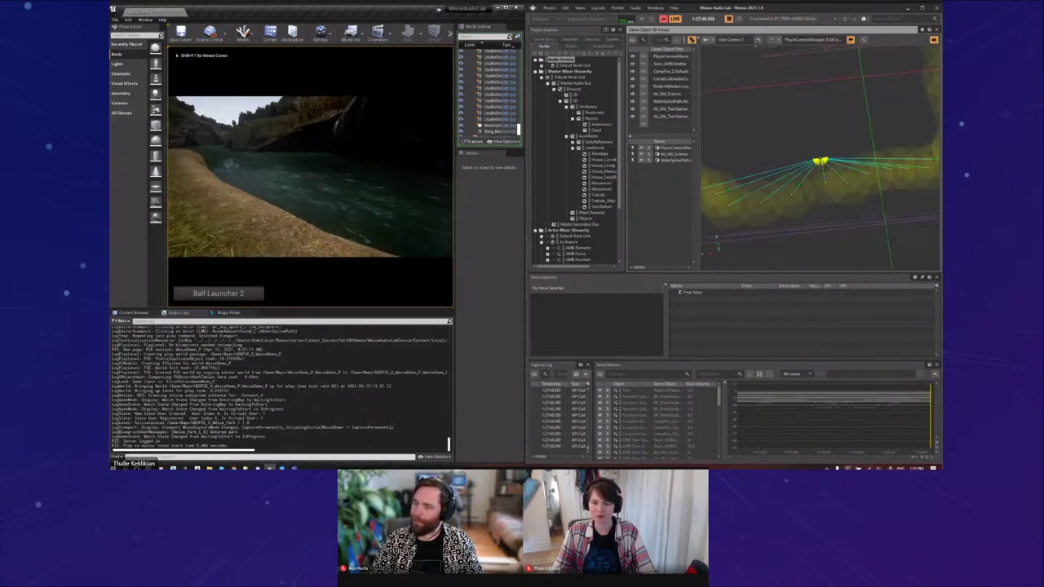
pyautogui.moveTo(310, 176)
pyautogui.hotkey('shift', 'F1')
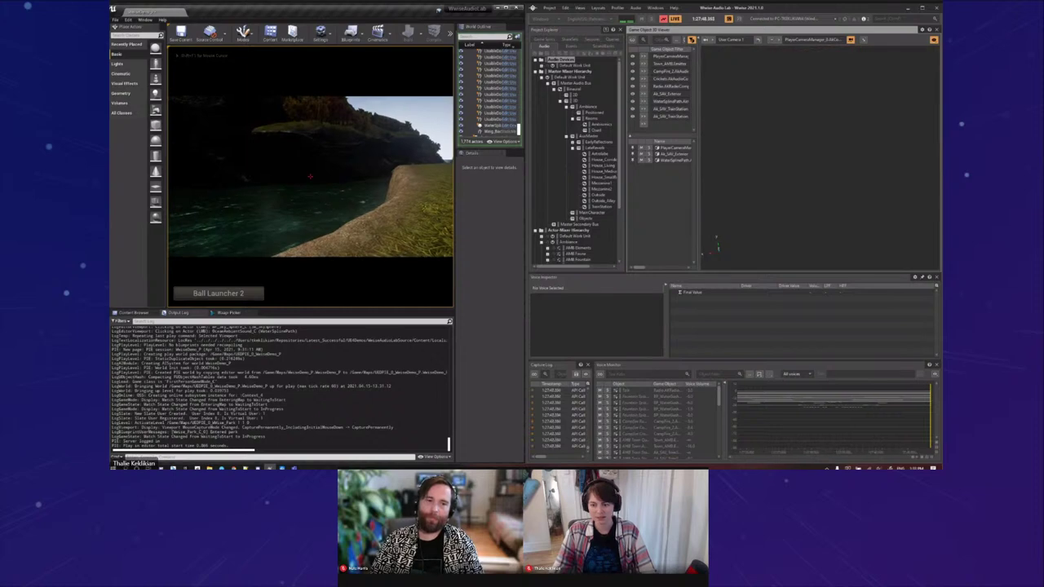
pyautogui.scroll(-3, 816, 196)
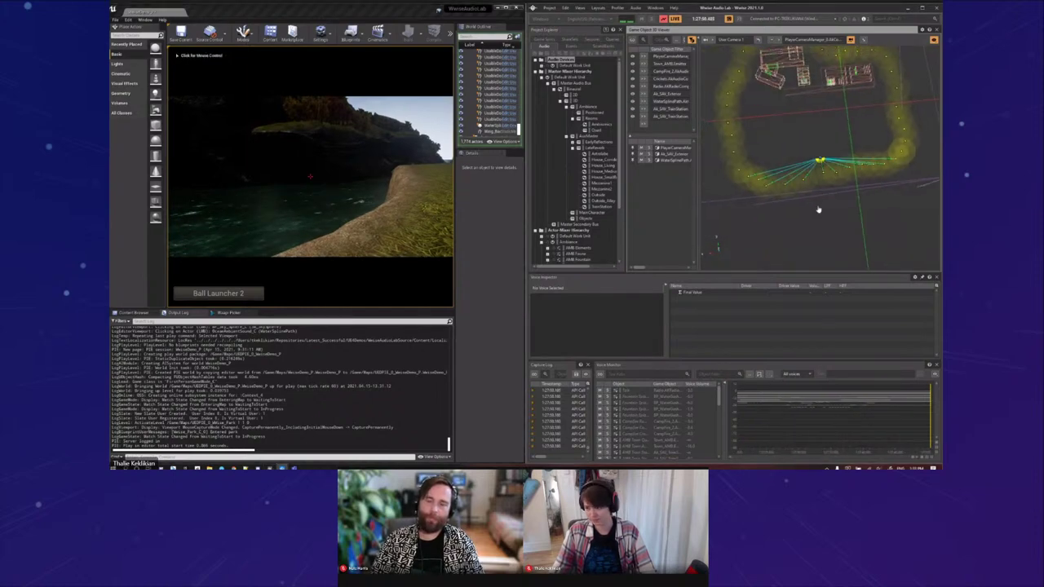
pyautogui.moveTo(810, 157); pyautogui.dragTo(828, 161)
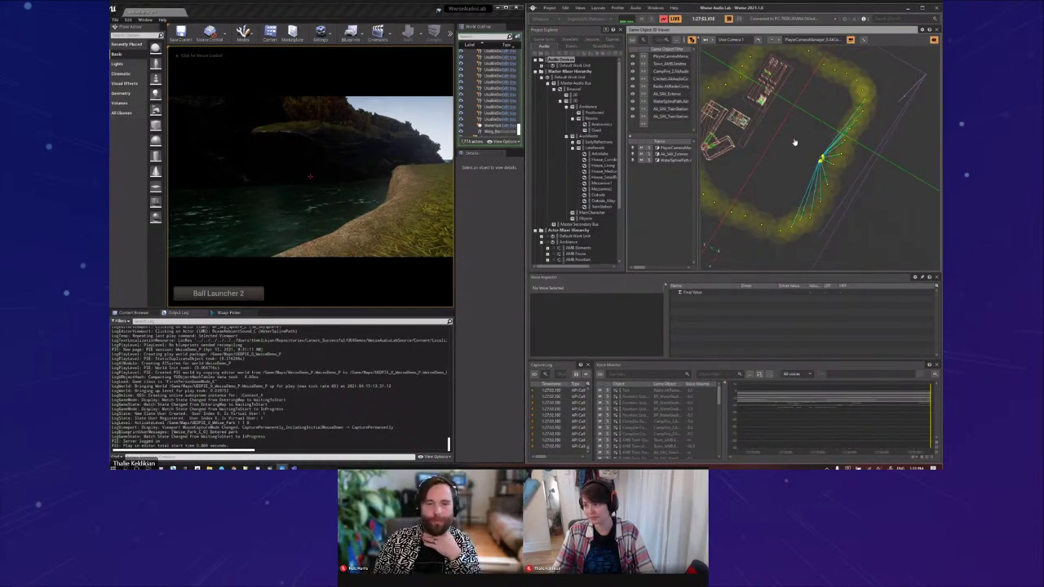
# Step: Walk the player from the shore across the grass field to the brick buildings in the town
pyautogui.click(310, 176)
pyautogui.press('w')
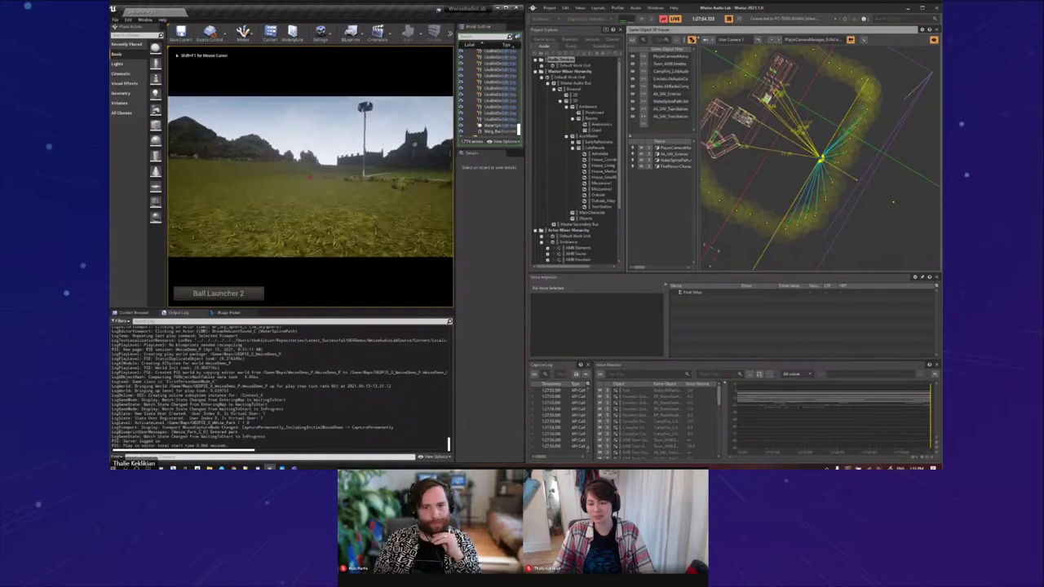
pyautogui.press('w')
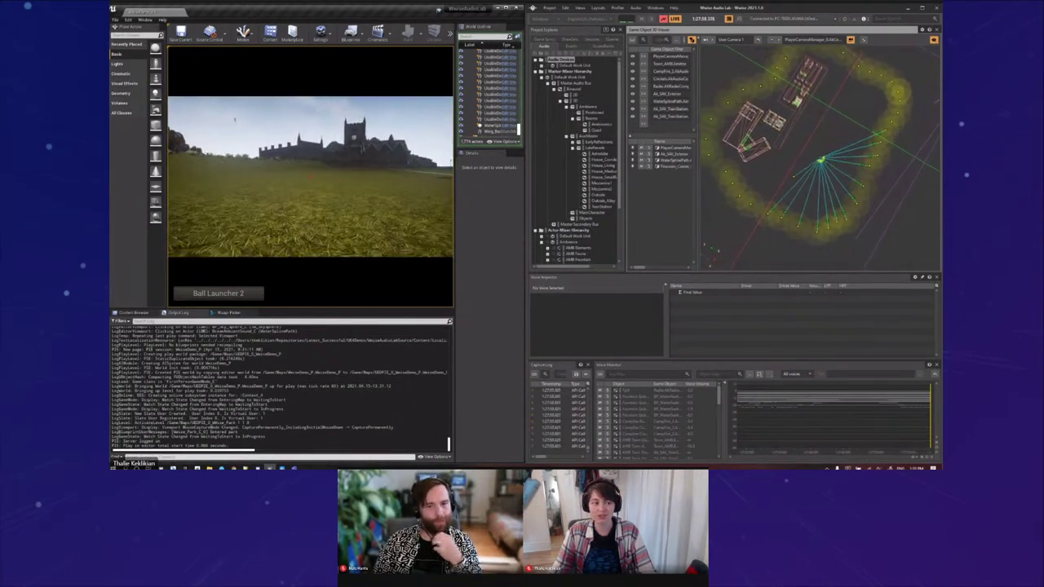
pyautogui.press('w')
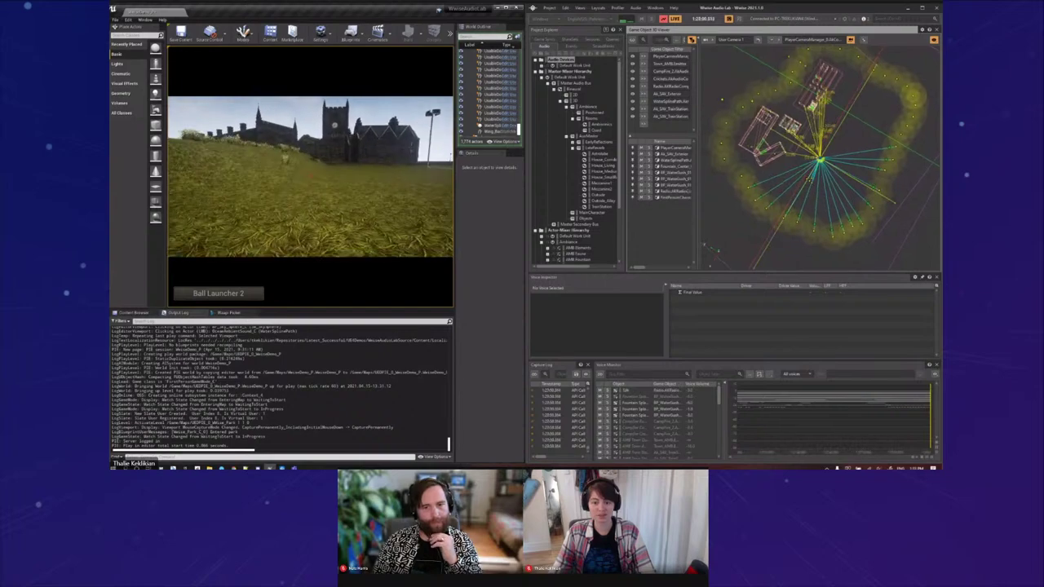
pyautogui.press('w')
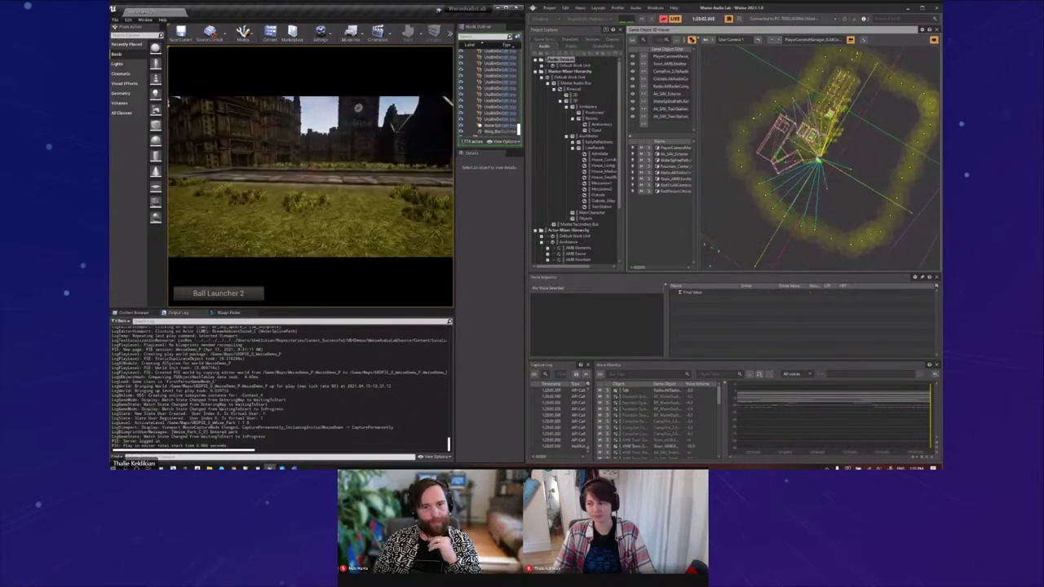
pyautogui.press('w')
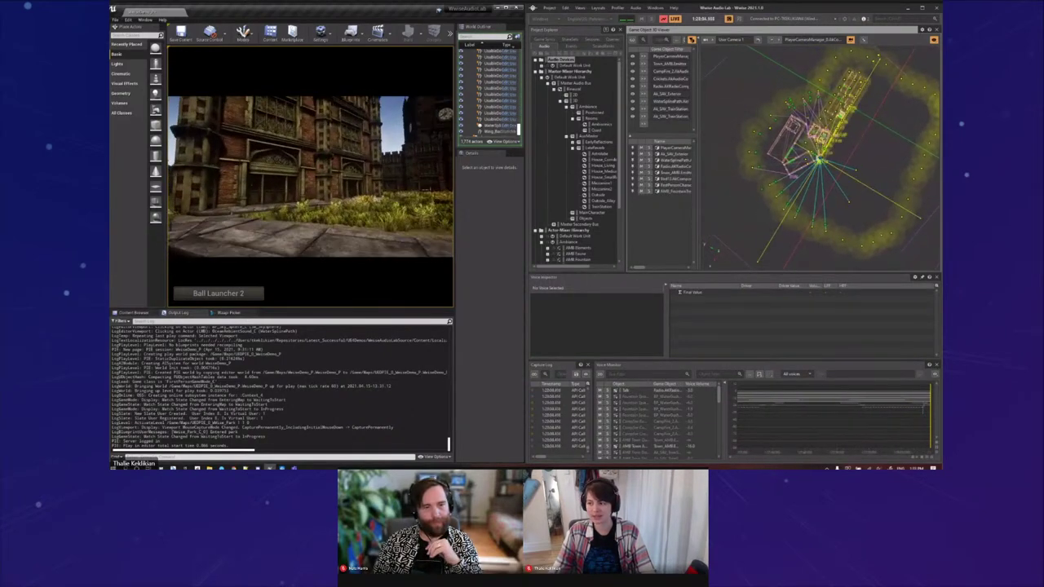
# Step: Examine the water emitter's diffraction paths around the building corners and the spread wedges at the listener in the 3D viewer
pyautogui.hotkey('alt', 'Tab')
pyautogui.scroll(3, 790, 155)
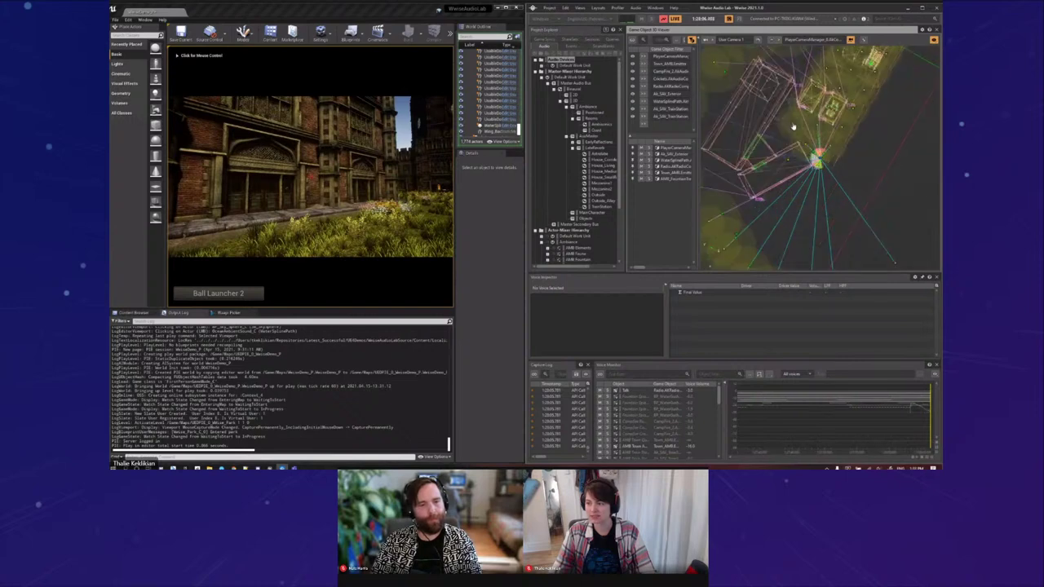
pyautogui.click(391, 155)
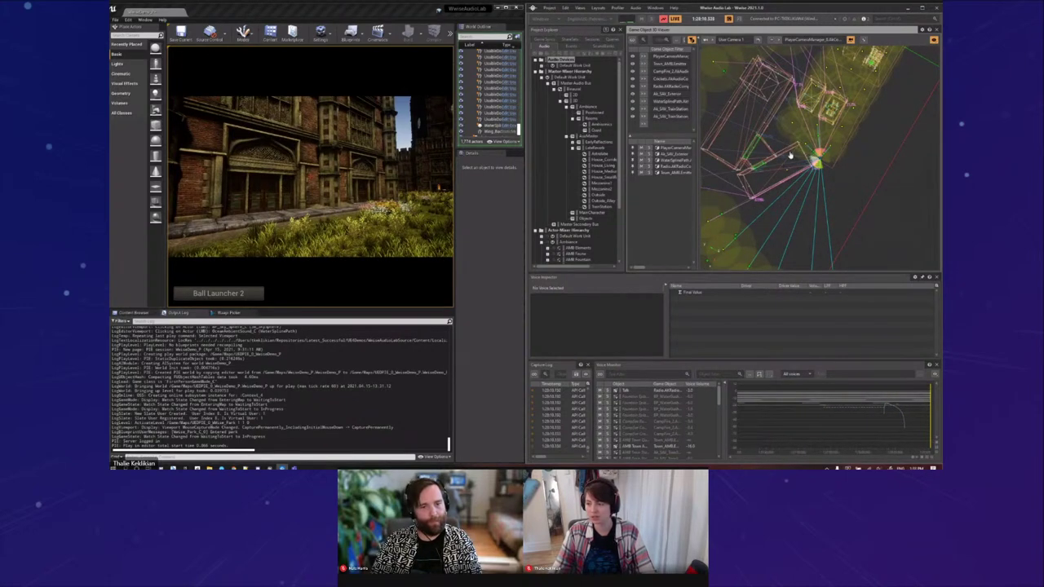
pyautogui.moveTo(787, 155); pyautogui.dragTo(768, 149)
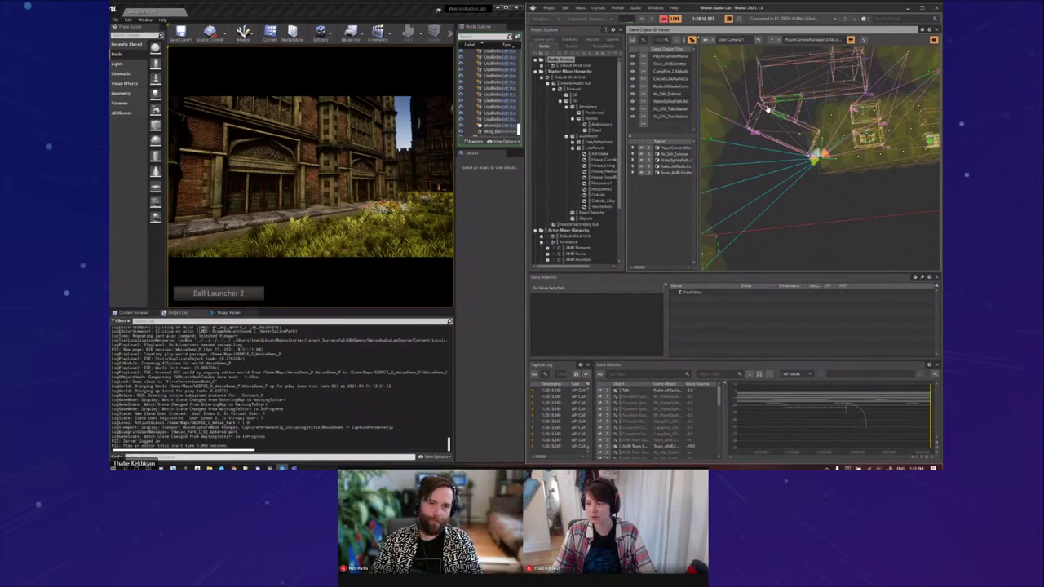
pyautogui.moveTo(768, 109); pyautogui.dragTo(888, 147)
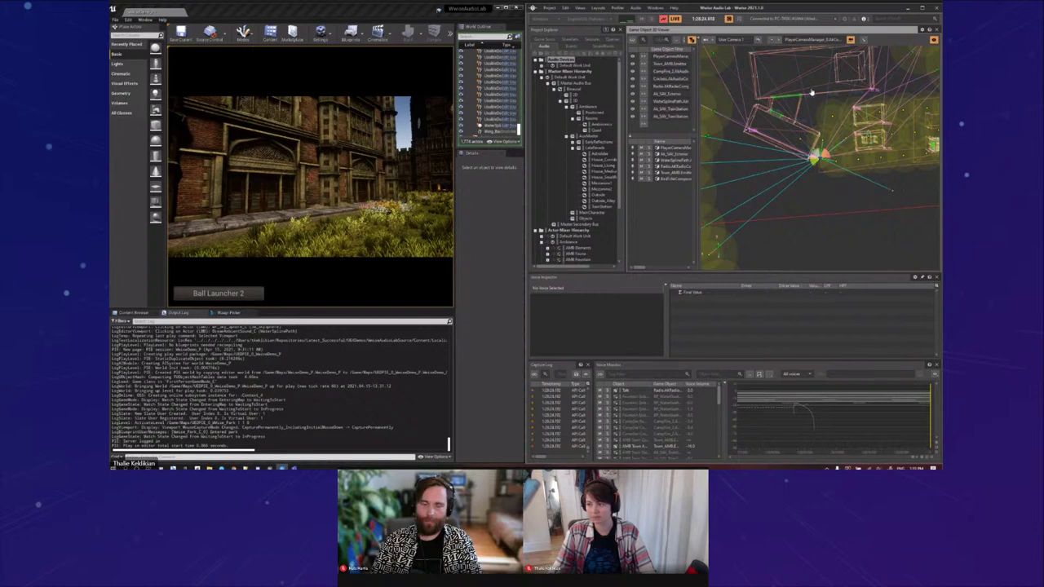
pyautogui.scroll(-3, 803, 91)
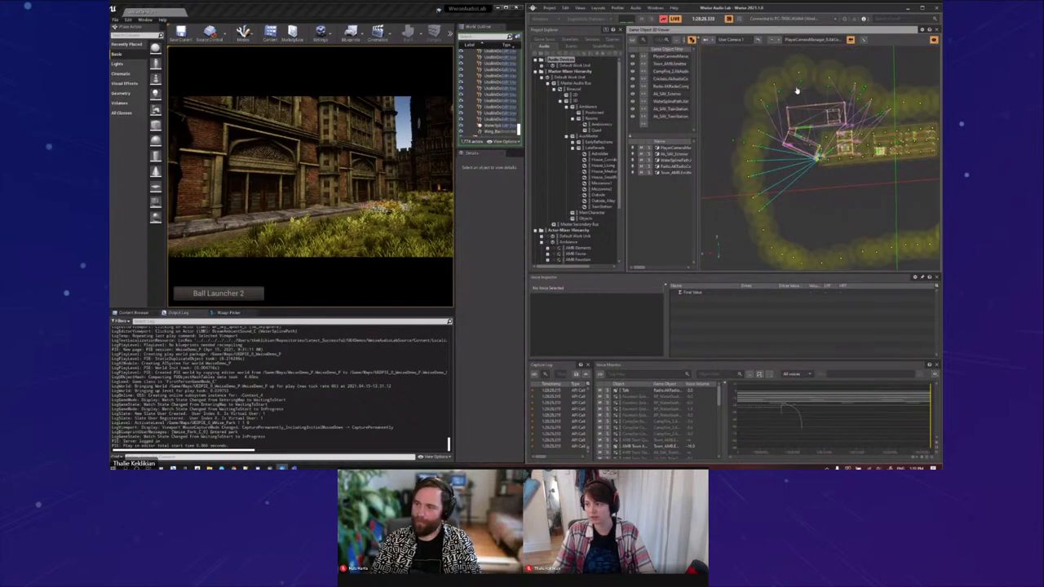
pyautogui.scroll(4, 801, 121)
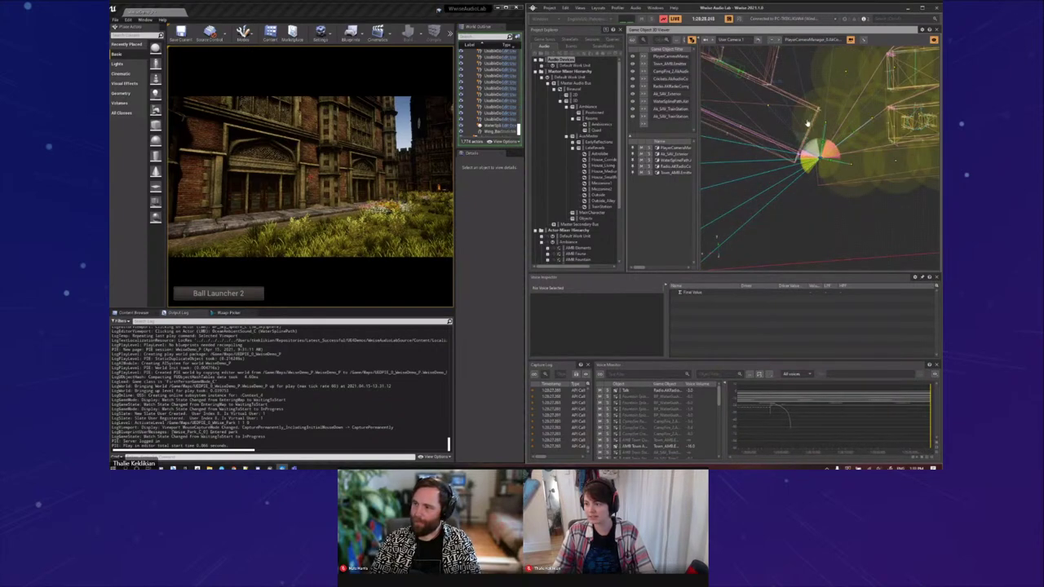
pyautogui.scroll(2, 783, 95)
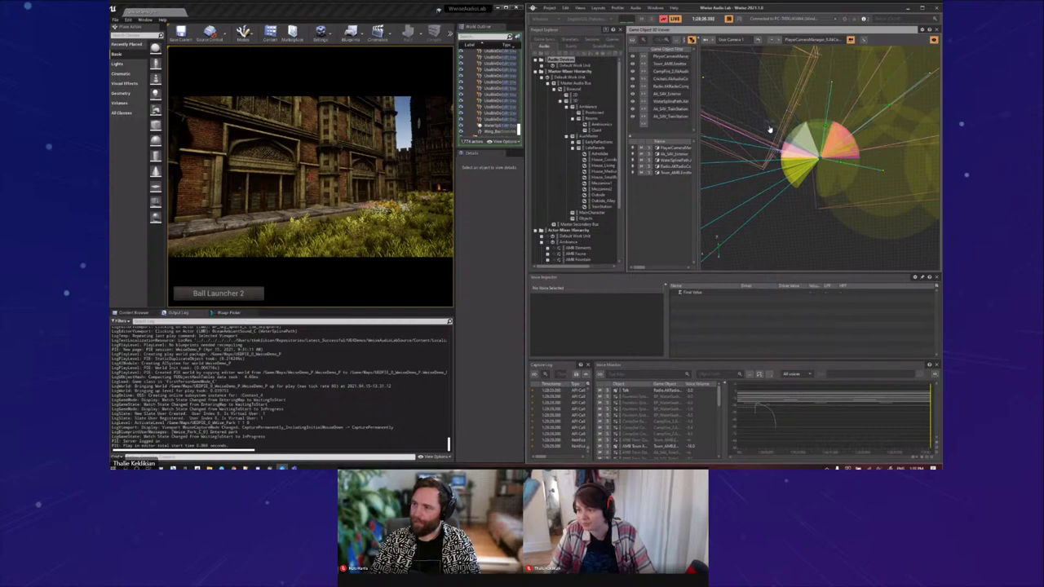
pyautogui.scroll(-2, 765, 86)
pyautogui.scroll(-2, 788, 93)
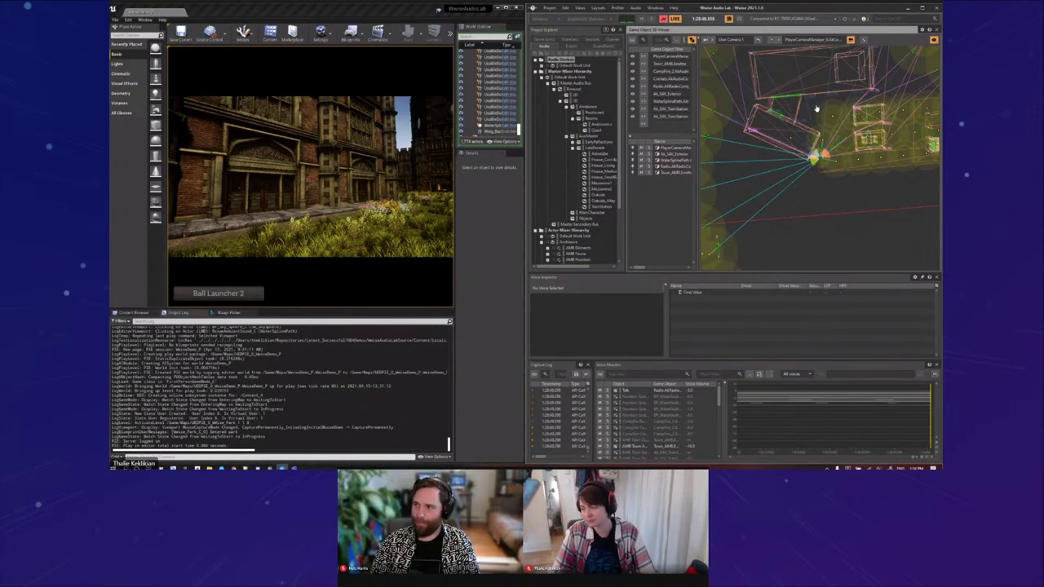
pyautogui.scroll(2, 817, 108)
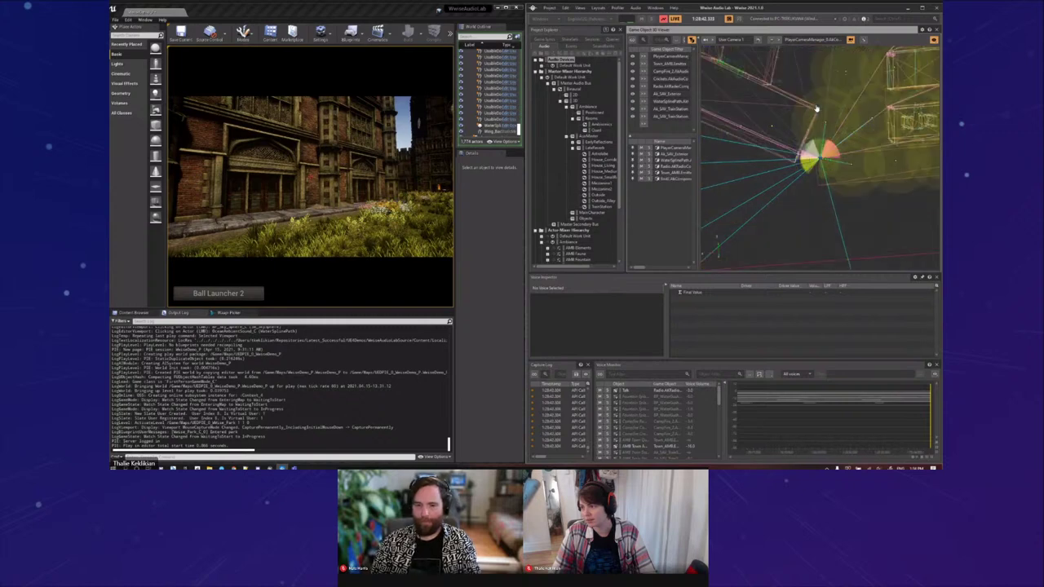
# Step: Examine the water emitter's full loop and its rays around the town buildings from several angles in the 3D viewer
pyautogui.scroll(-5, 817, 109)
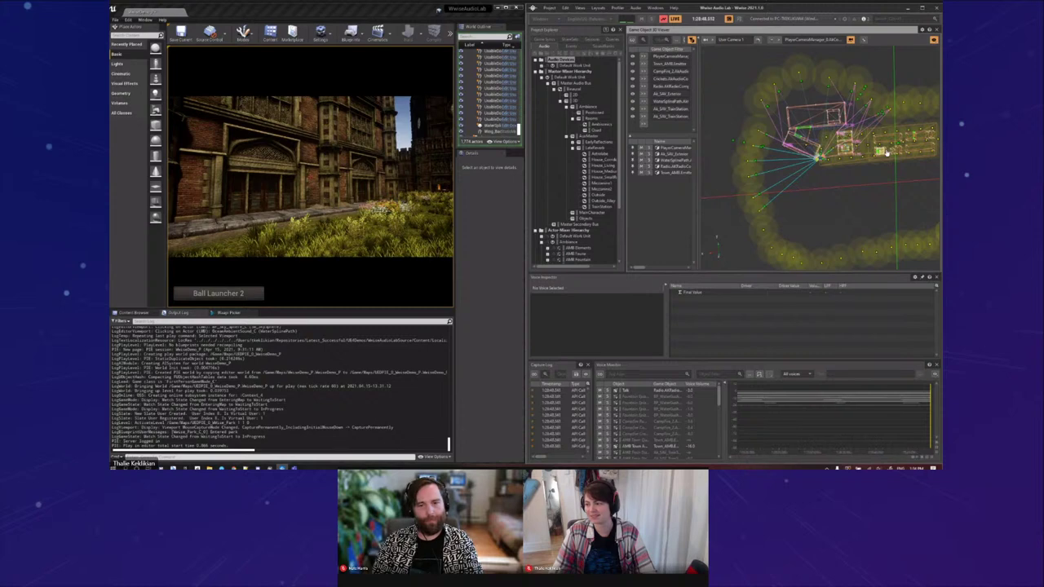
pyautogui.moveTo(887, 151); pyautogui.dragTo(859, 128)
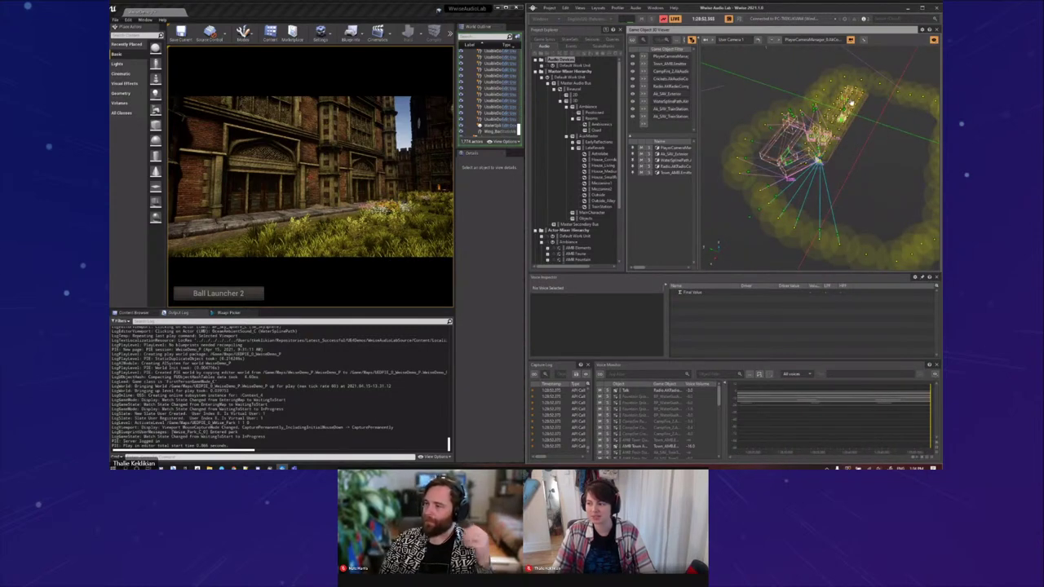
pyautogui.moveTo(836, 137); pyautogui.dragTo(895, 147)
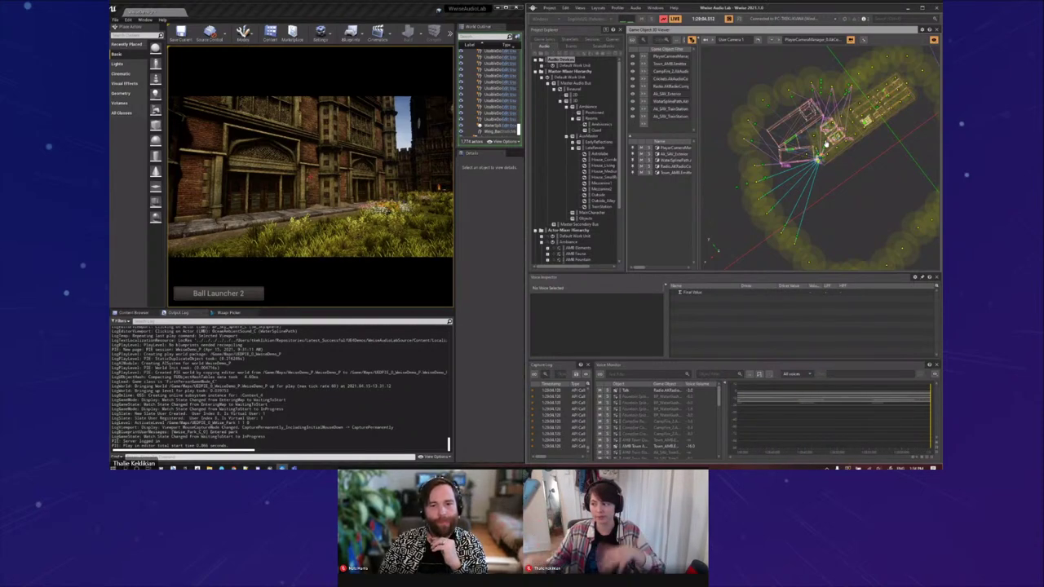
# Step: Walk the player along the roadside brick buildings and into the town street, with the 3D viewer zoomed in on the listener
pyautogui.click(375, 204)
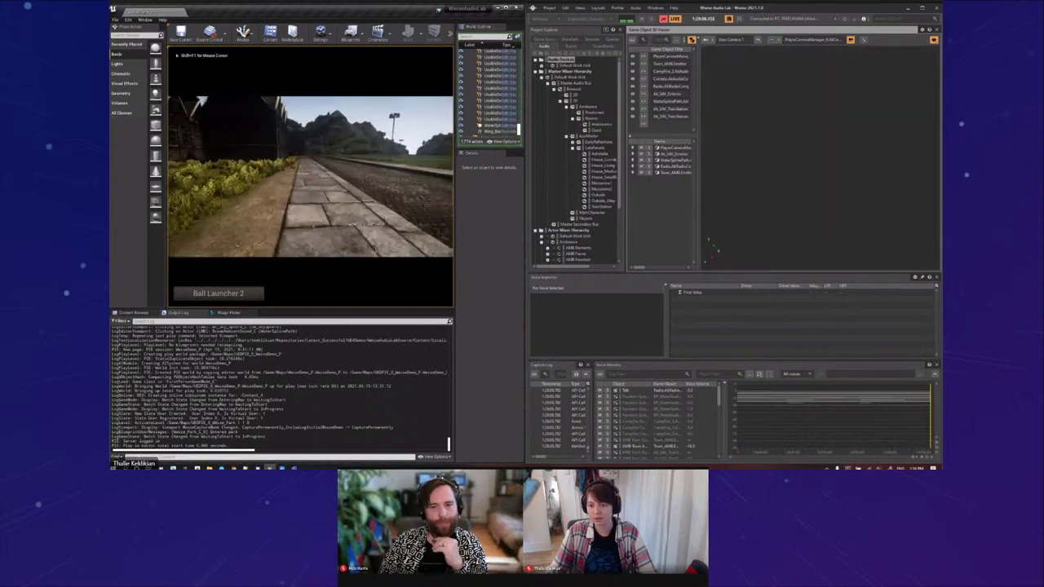
pyautogui.hotkey('shift', 'F1')
pyautogui.click(835, 195)
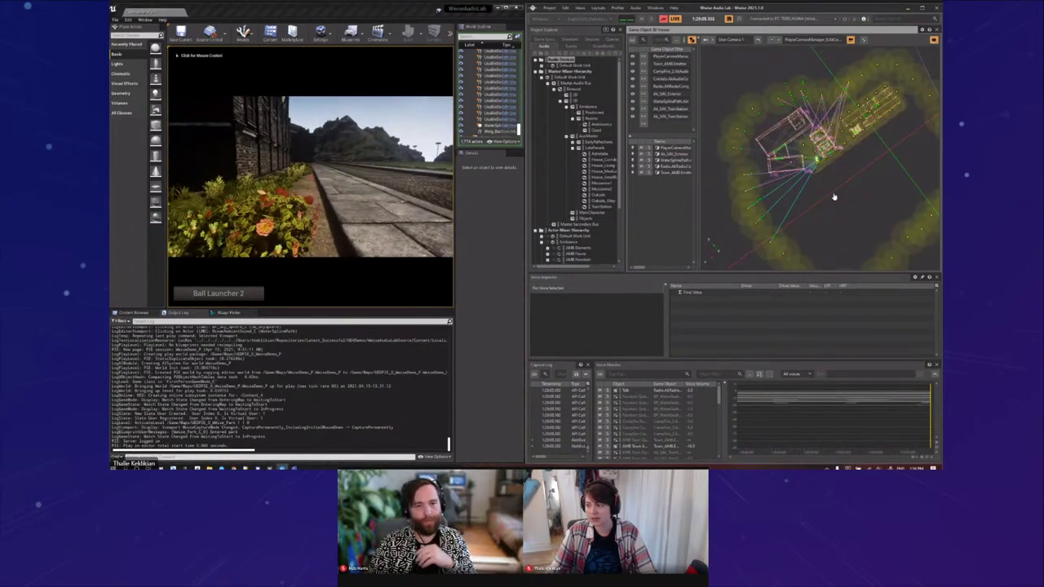
pyautogui.scroll(3, 834, 195)
pyautogui.click(374, 225)
pyautogui.click(374, 225)
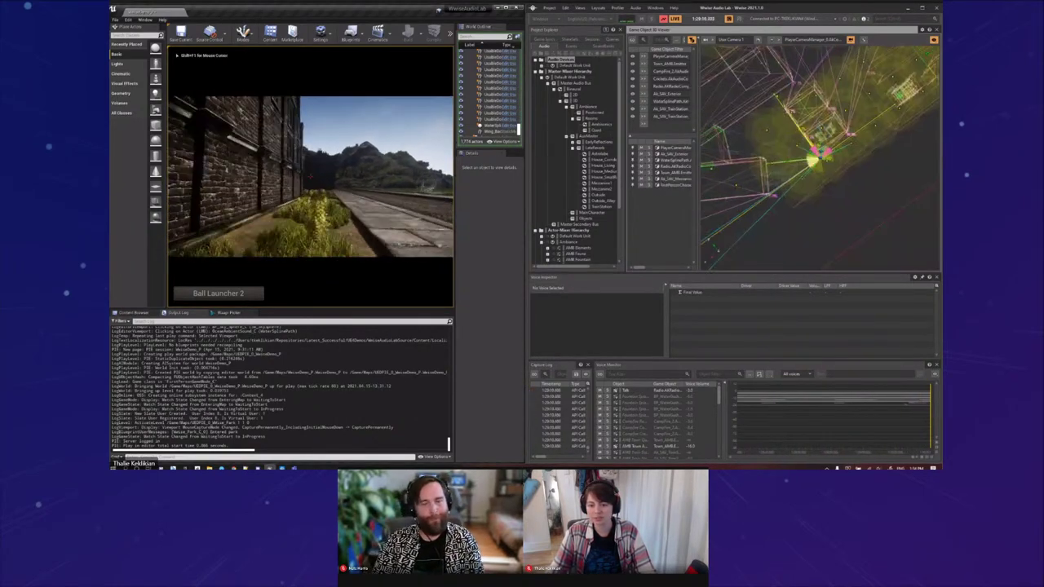
pyautogui.press('w')
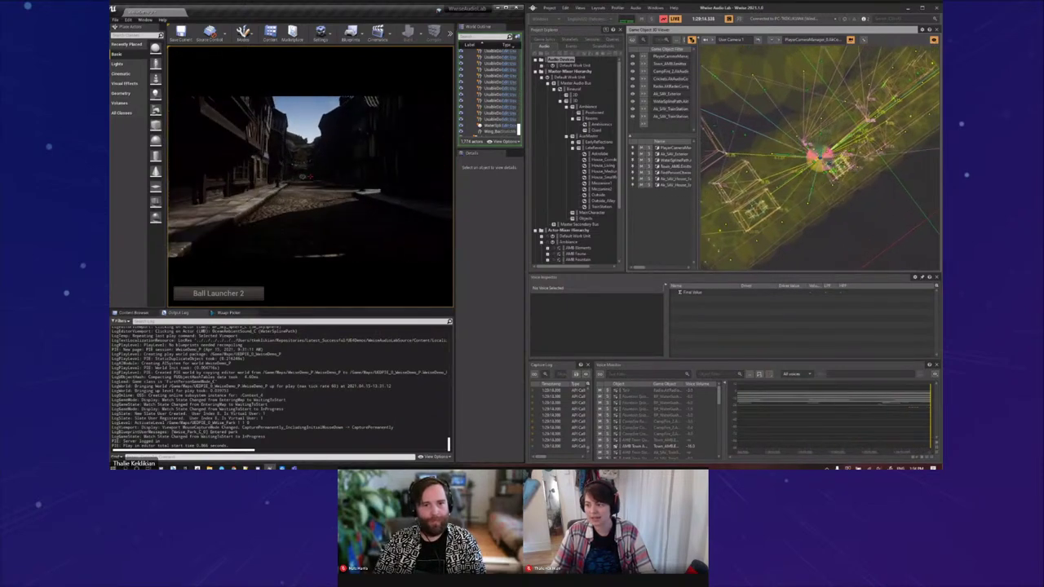
# Step: Walk the player down the cobblestone street to its far end while watching the water emitter's rays in the 3D viewer
pyautogui.hotkey('shift', 'F1')
pyautogui.moveTo(813, 206); pyautogui.dragTo(809, 87)
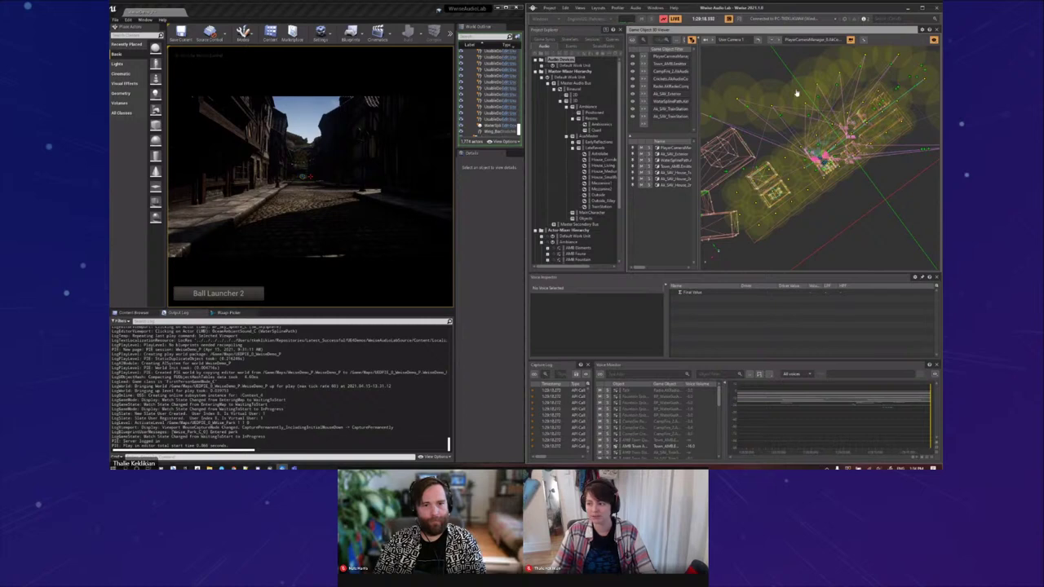
pyautogui.click(343, 217)
pyautogui.press('w')
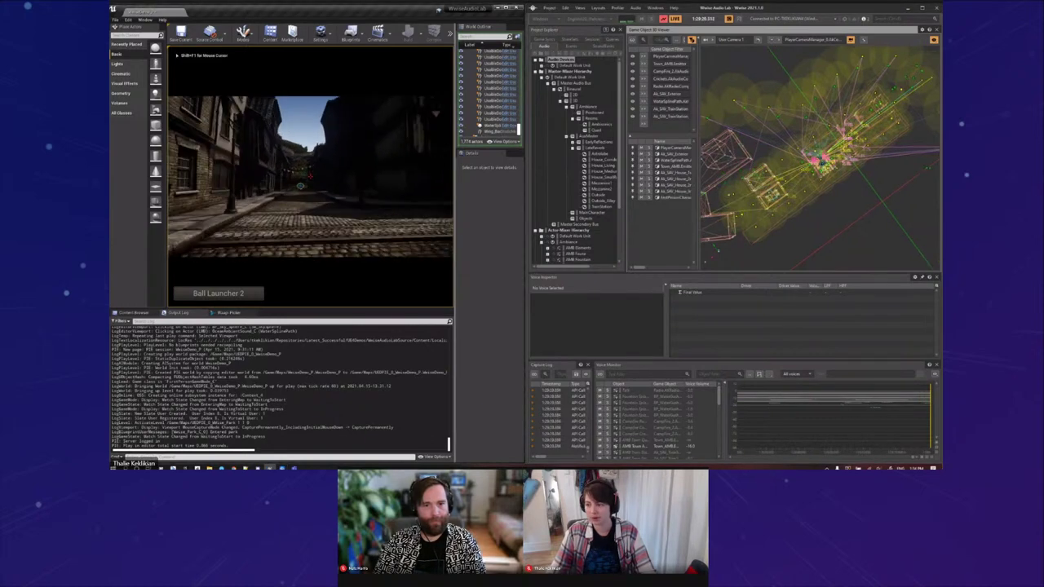
pyautogui.press('w')
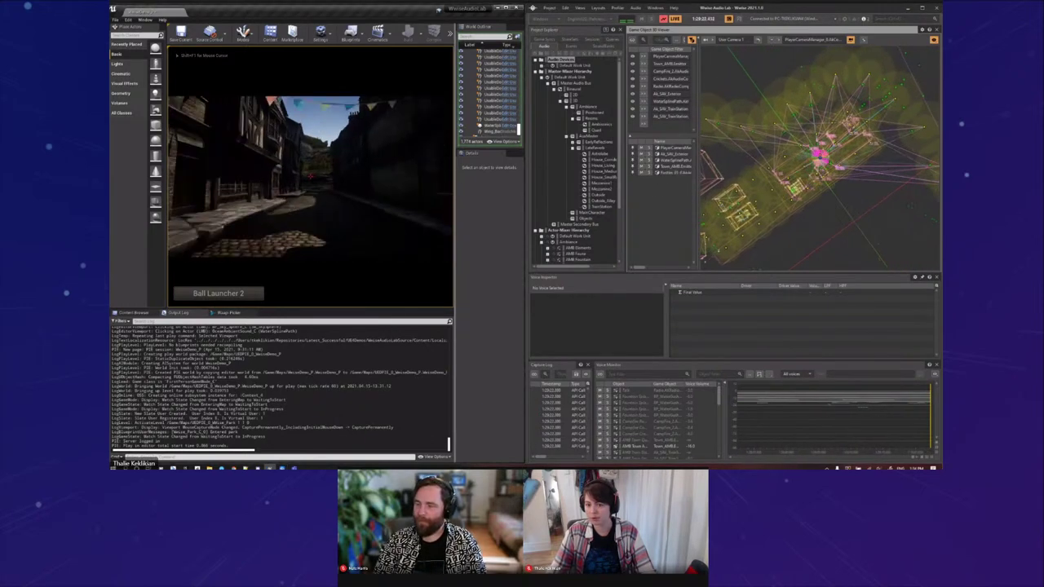
pyautogui.press('w')
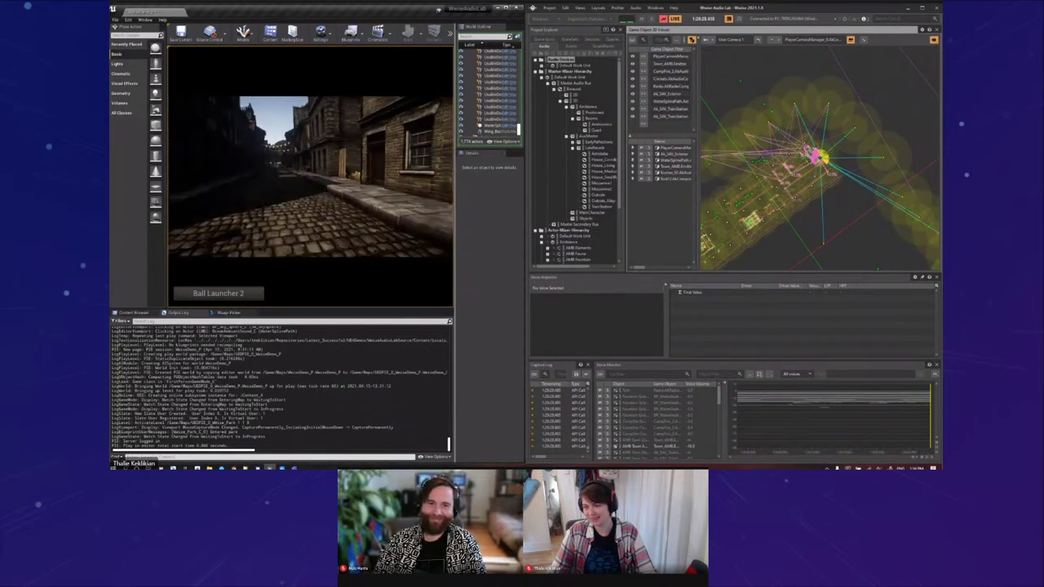
# Step: Examine the town's room geometry and the emitter rays reaching the listener at the street's end in the 3D viewer
pyautogui.hotkey('alt', 'Tab')
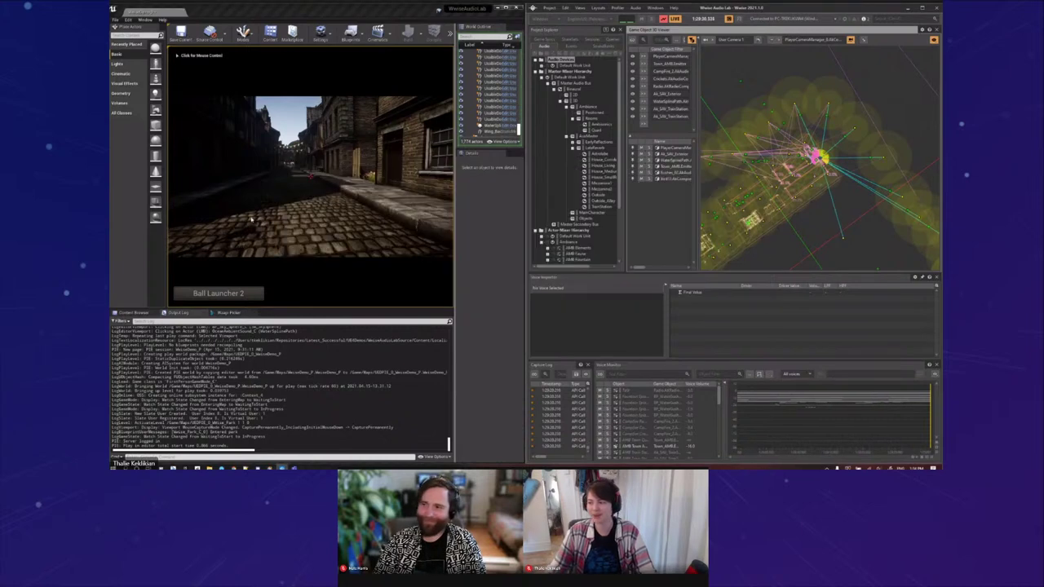
pyautogui.moveTo(816, 184); pyautogui.dragTo(826, 162)
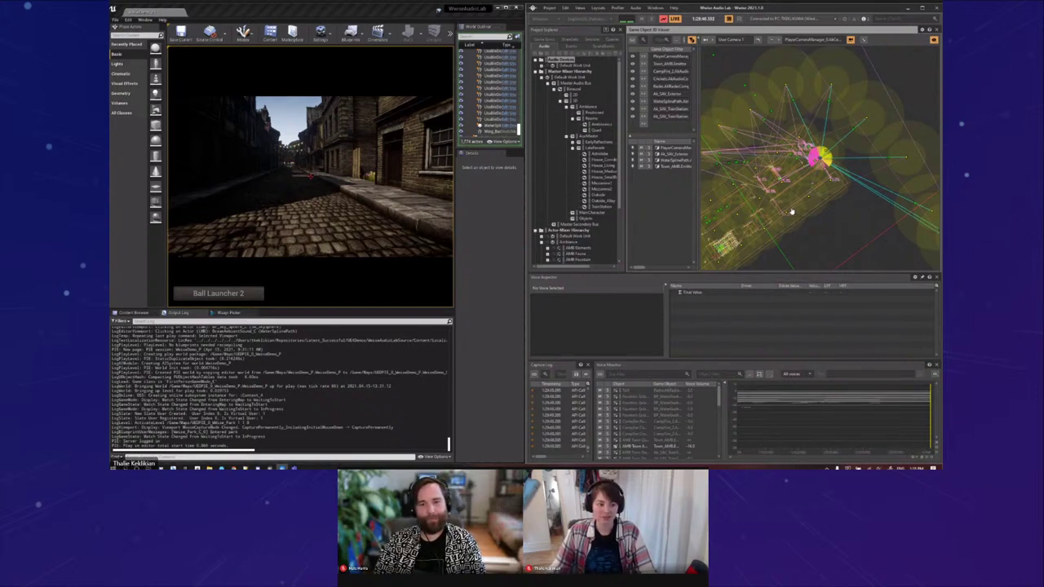
pyautogui.moveTo(829, 222); pyautogui.dragTo(826, 253)
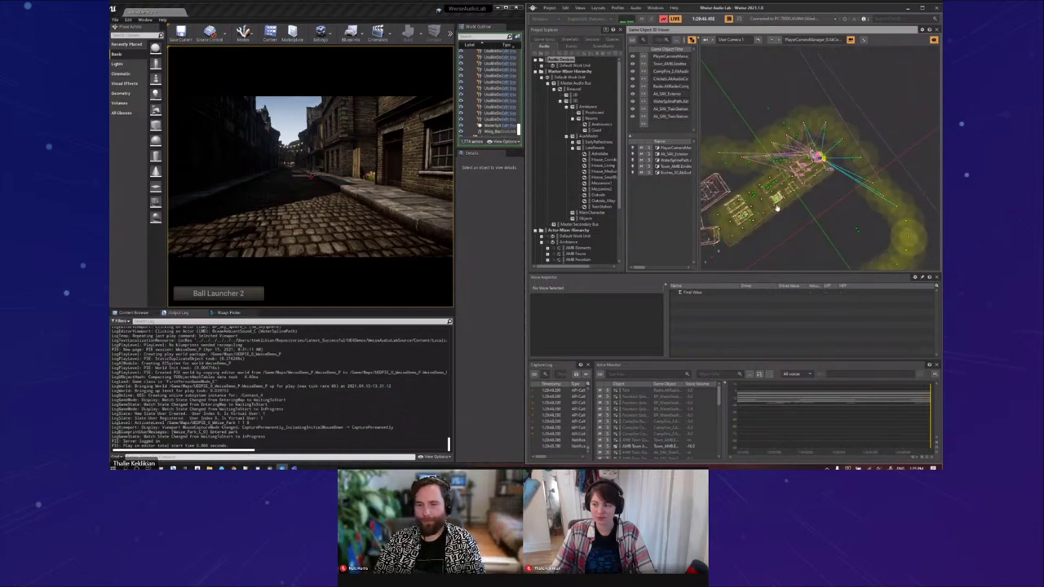
pyautogui.moveTo(735, 236); pyautogui.dragTo(732, 173)
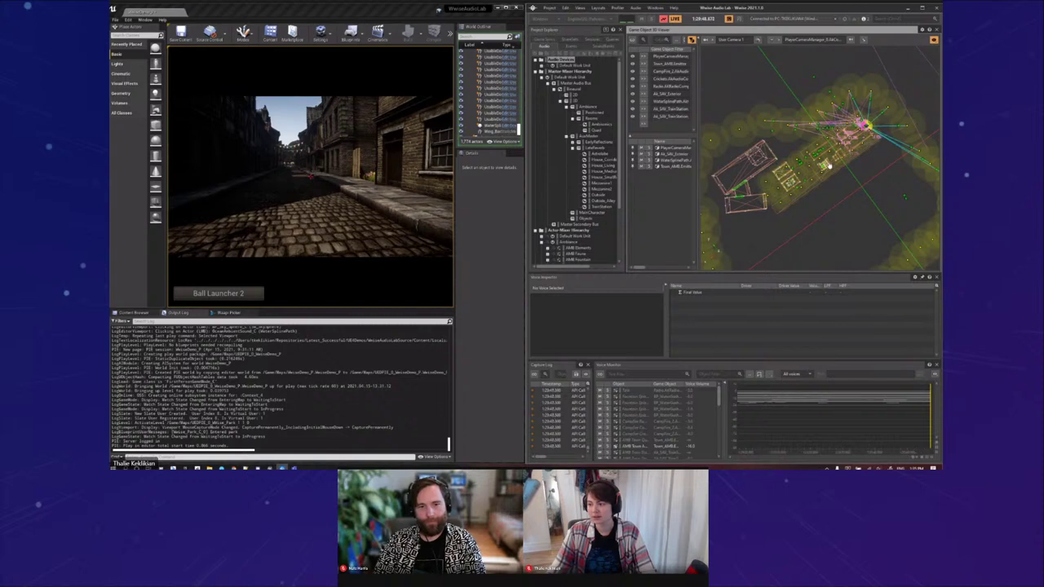
pyautogui.moveTo(819, 179); pyautogui.dragTo(821, 131)
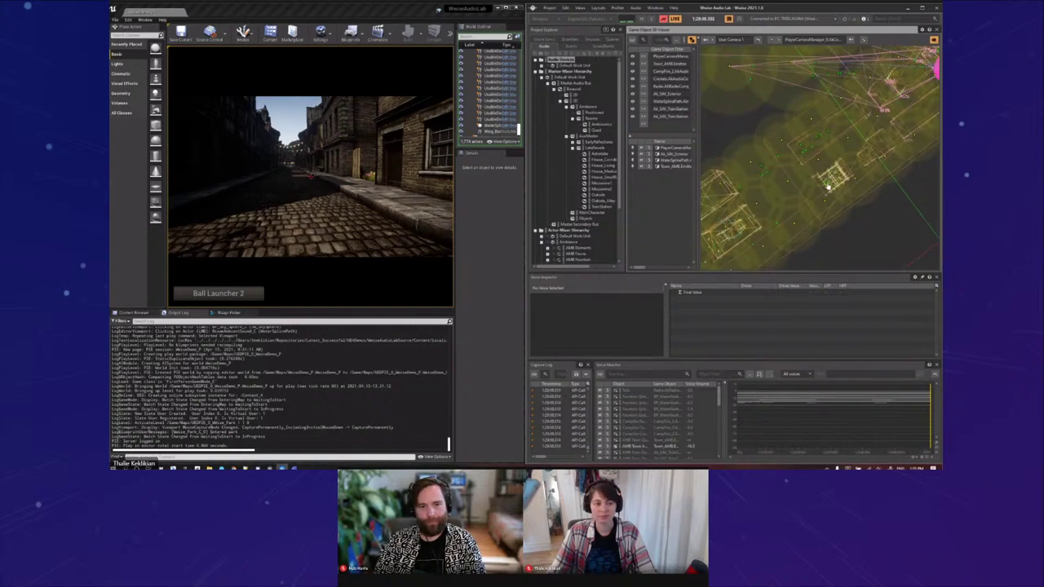
pyautogui.scroll(4, 821, 181)
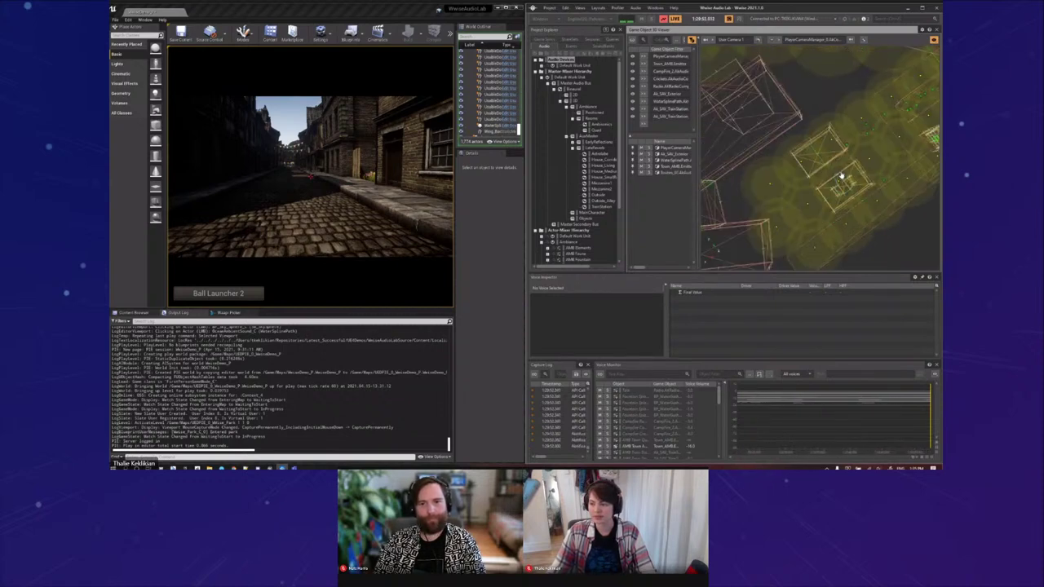
pyautogui.scroll(-8, 841, 181)
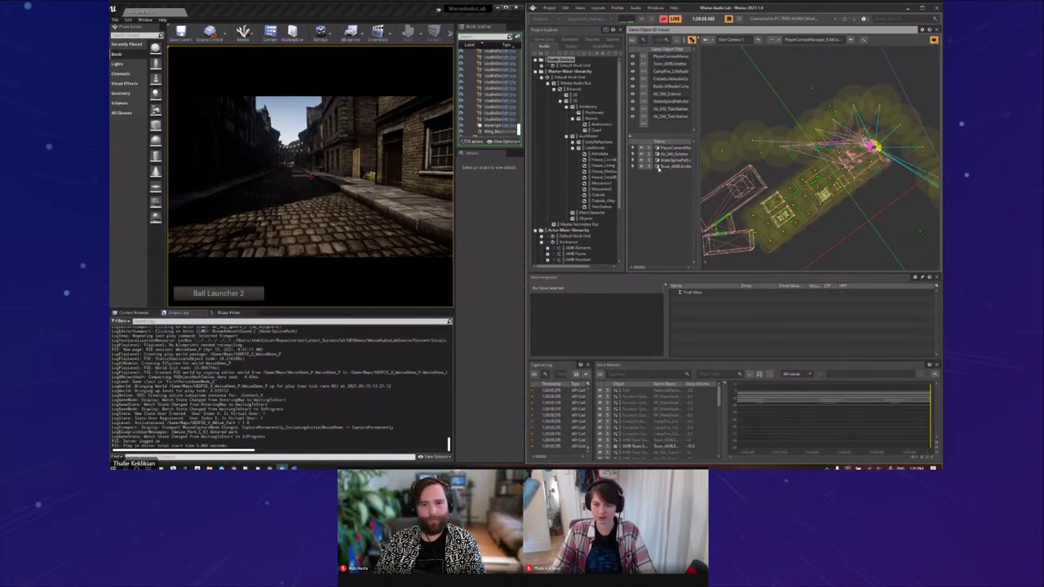
# Step: Walk the player back through the town street and across the grass to the stone wall
pyautogui.click(318, 191)
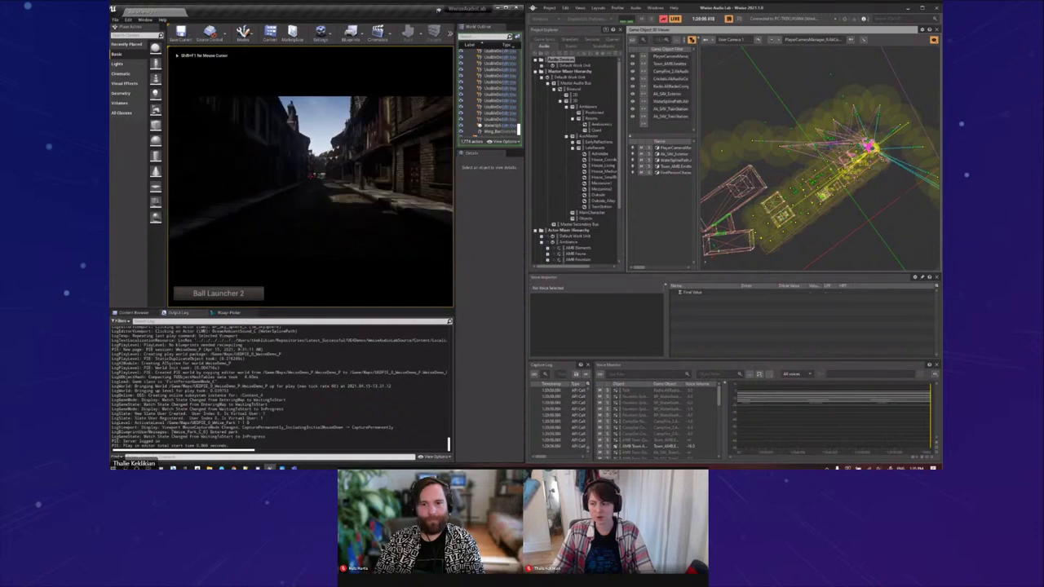
pyautogui.press('w')
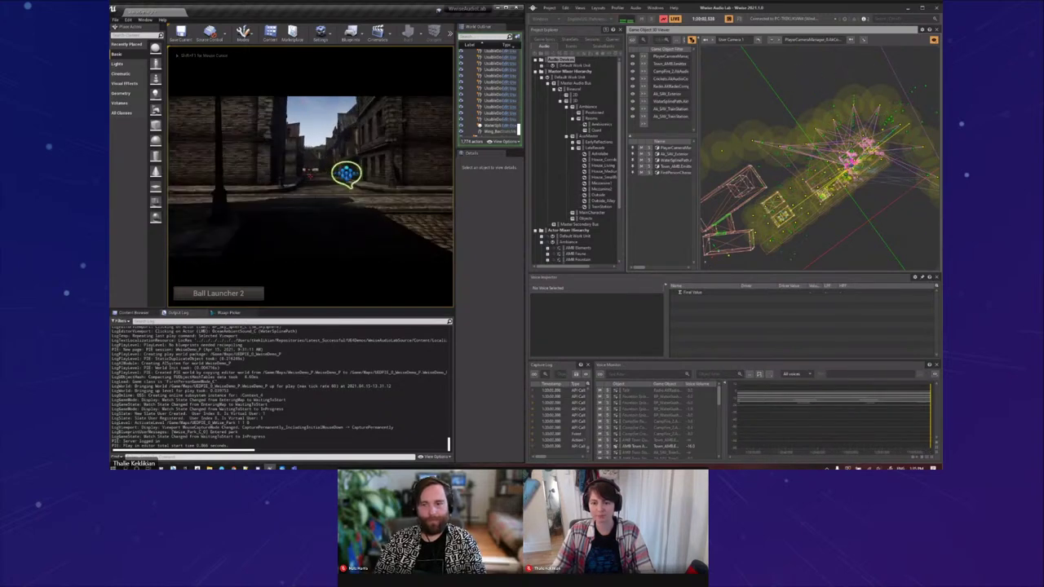
pyautogui.press('w')
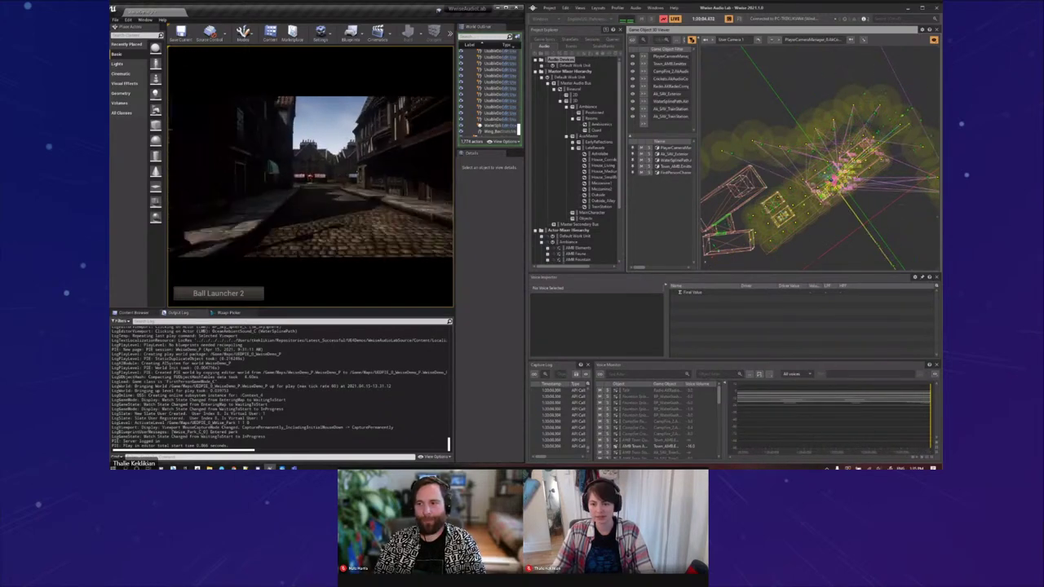
pyautogui.press('w')
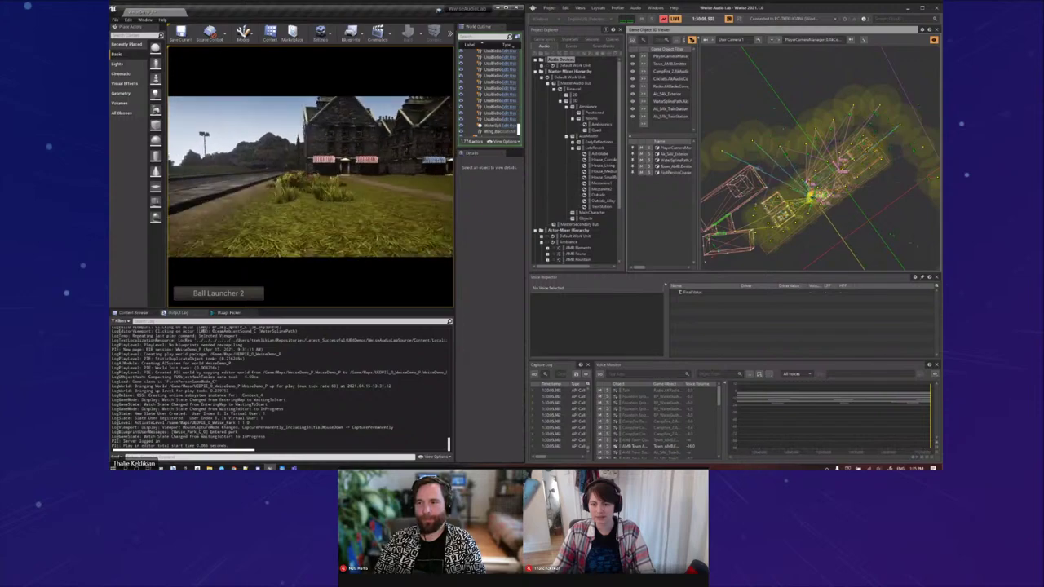
pyautogui.press('w')
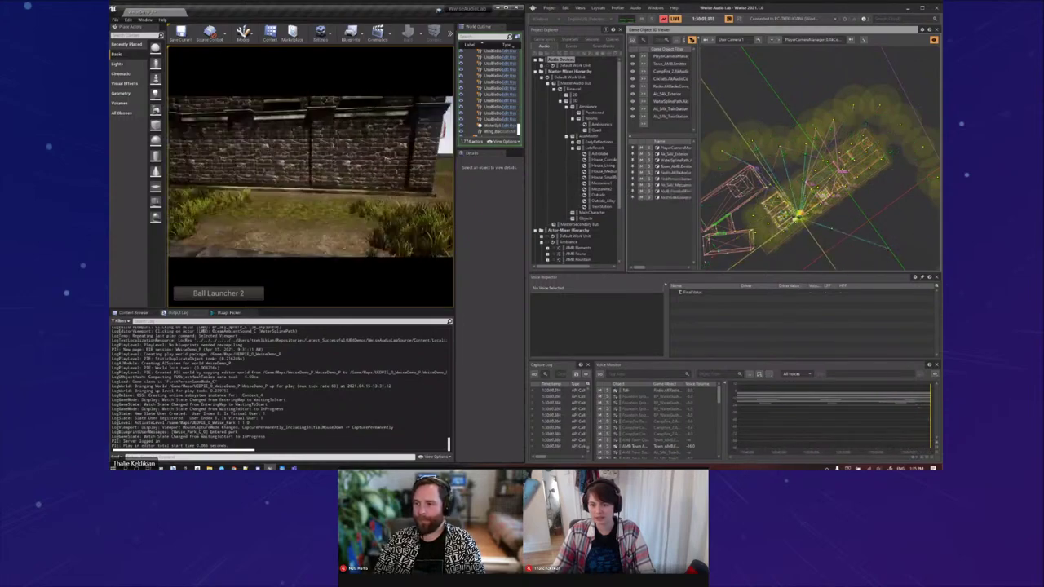
# Step: Examine the spread wedges around the listener beside the stone wall up close in the 3D viewer
pyautogui.hotkey('shift', 'F1')
pyautogui.click(802, 230)
pyautogui.scroll(5, 794, 178)
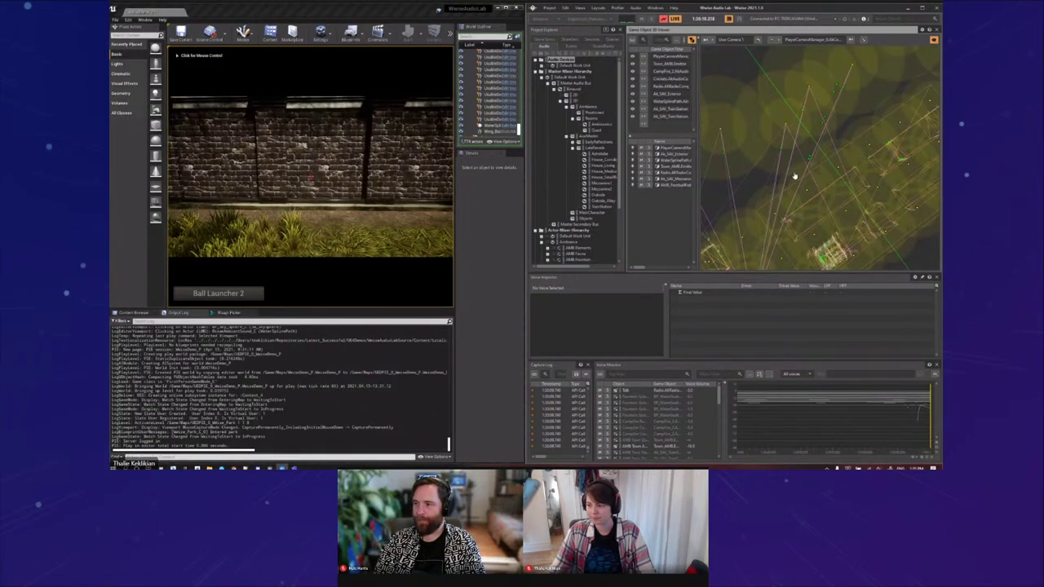
pyautogui.moveTo(800, 184); pyautogui.dragTo(838, 105)
pyautogui.moveTo(824, 169)
pyautogui.mouseDown()
pyautogui.moveTo(867, 149)
pyautogui.moveTo(833, 168)
pyautogui.moveTo(810, 155)
pyautogui.mouseUp()
pyautogui.scroll(3, 867, 150)
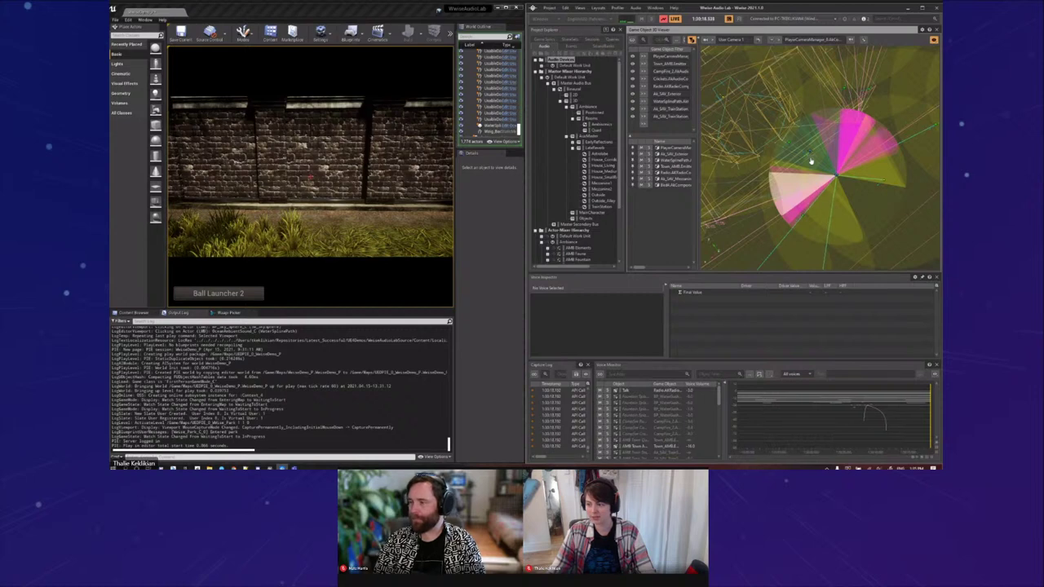
# Step: Walk the player around the shops with the striped awnings while watching the spread wedges in the 3D viewer
pyautogui.hotkey('alt', 'Tab')
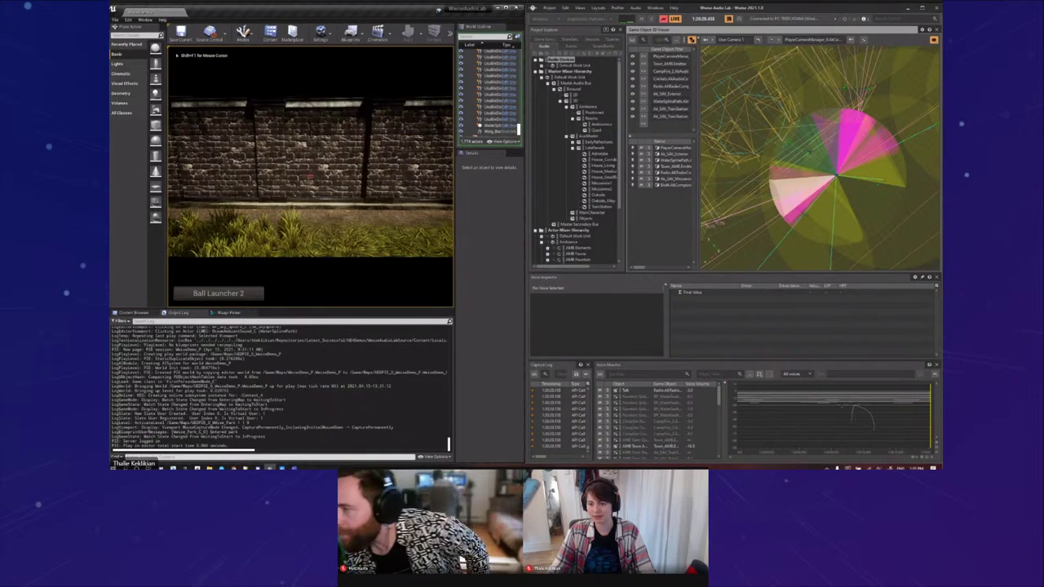
pyautogui.press('w')
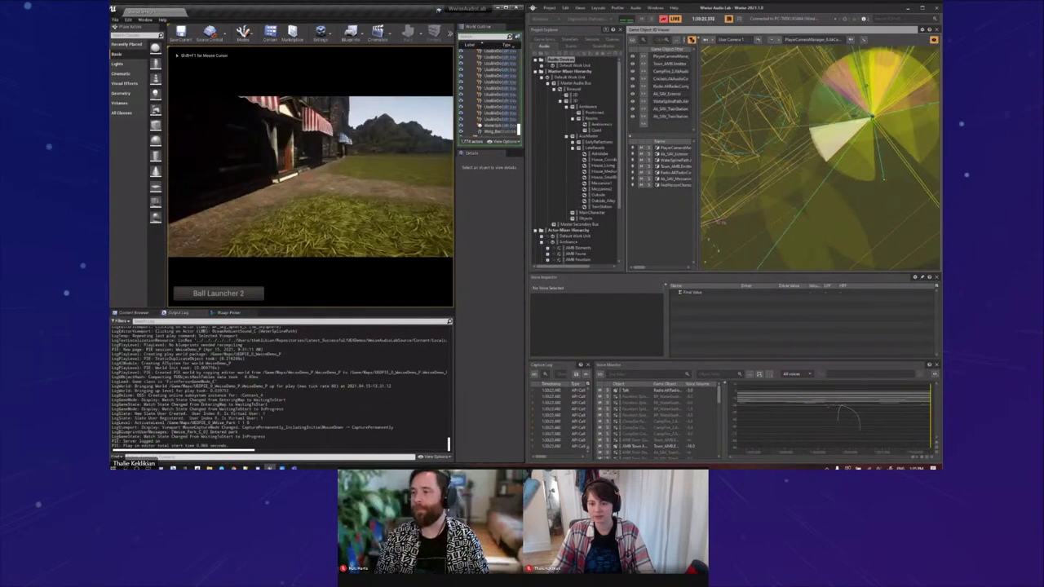
pyautogui.press('w')
pyautogui.press('s')
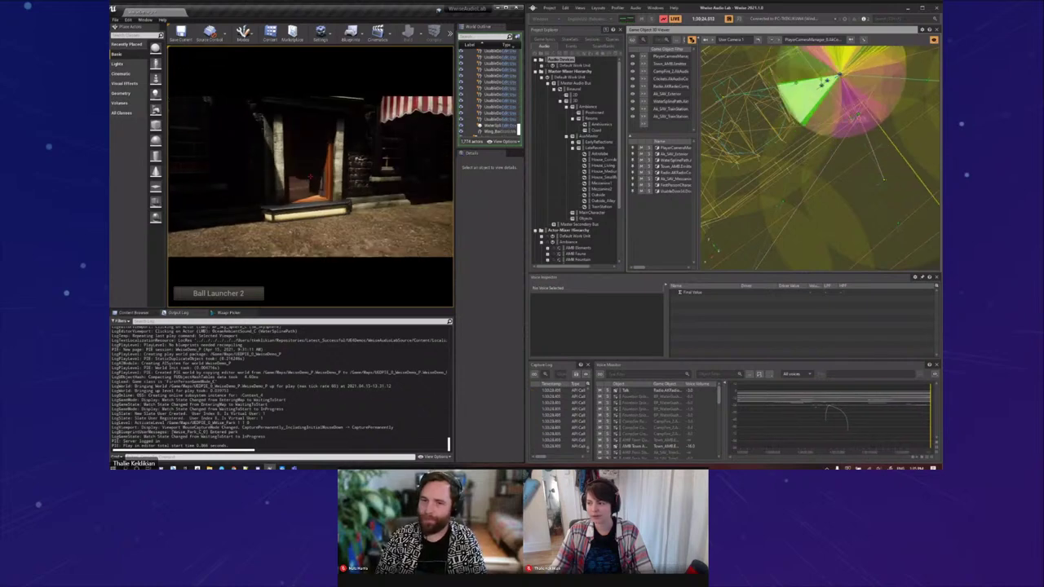
pyautogui.press('a')
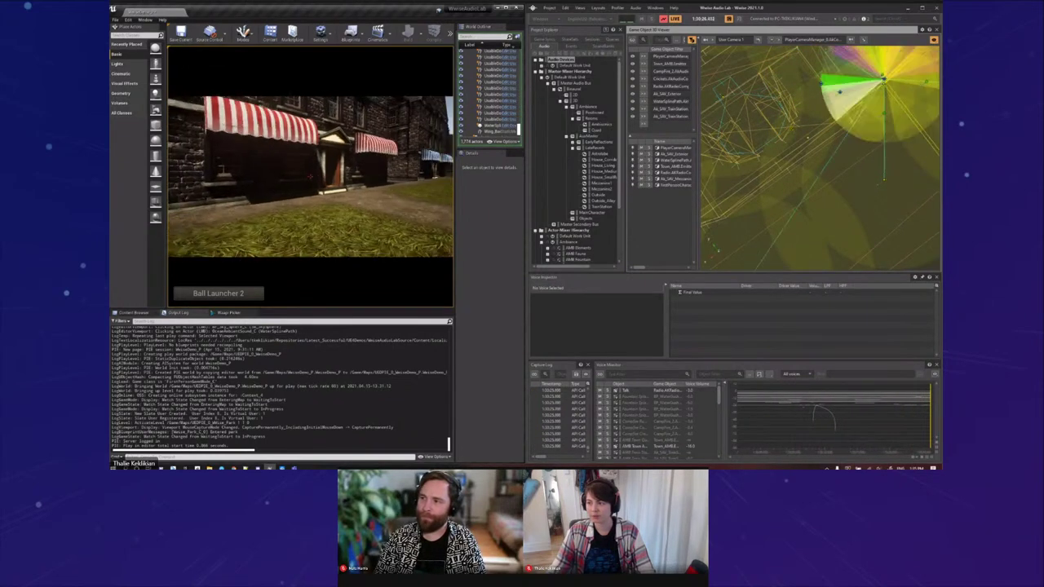
pyautogui.press('w')
pyautogui.hotkey('alt', 'Tab')
pyautogui.hotkey('alt', 'Tab')
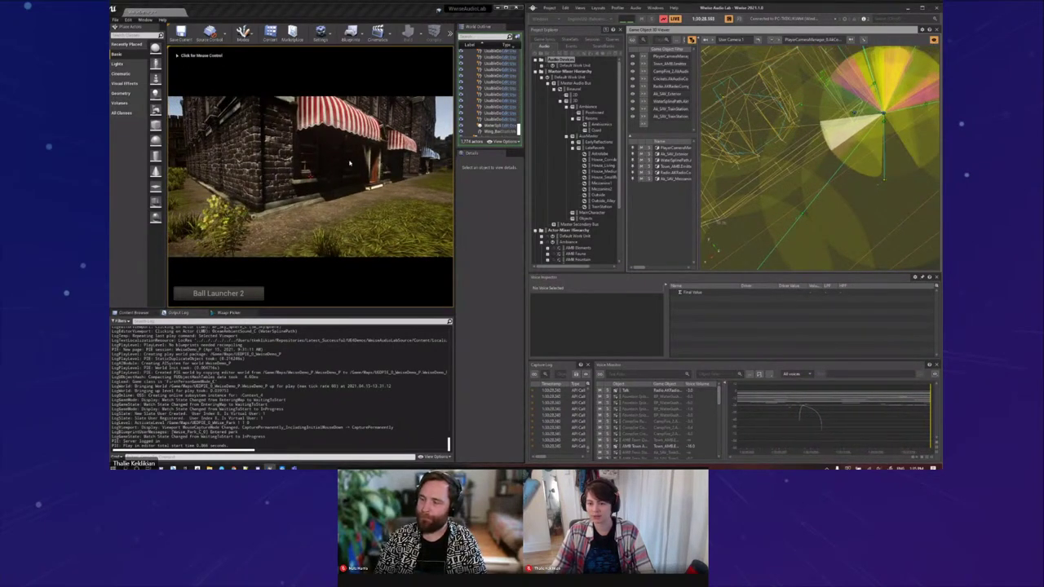
# Step: Examine the listener's wedges and the surrounding emitter rays beside the shop front in the 3D viewer
pyautogui.hotkey('shift', 'F1')
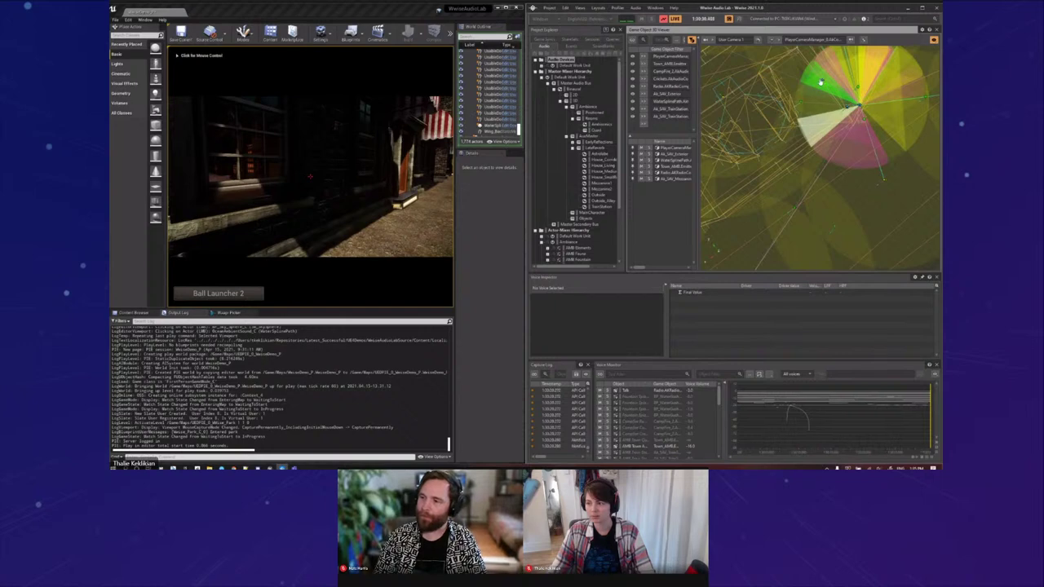
pyautogui.scroll(-5, 846, 112)
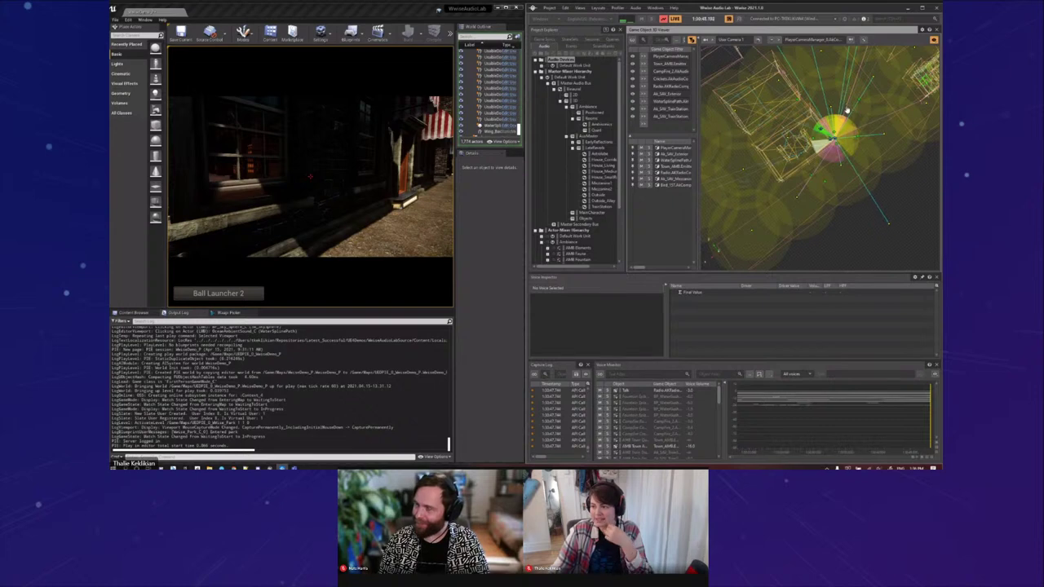
pyautogui.scroll(-5, 848, 198)
pyautogui.scroll(5, 847, 198)
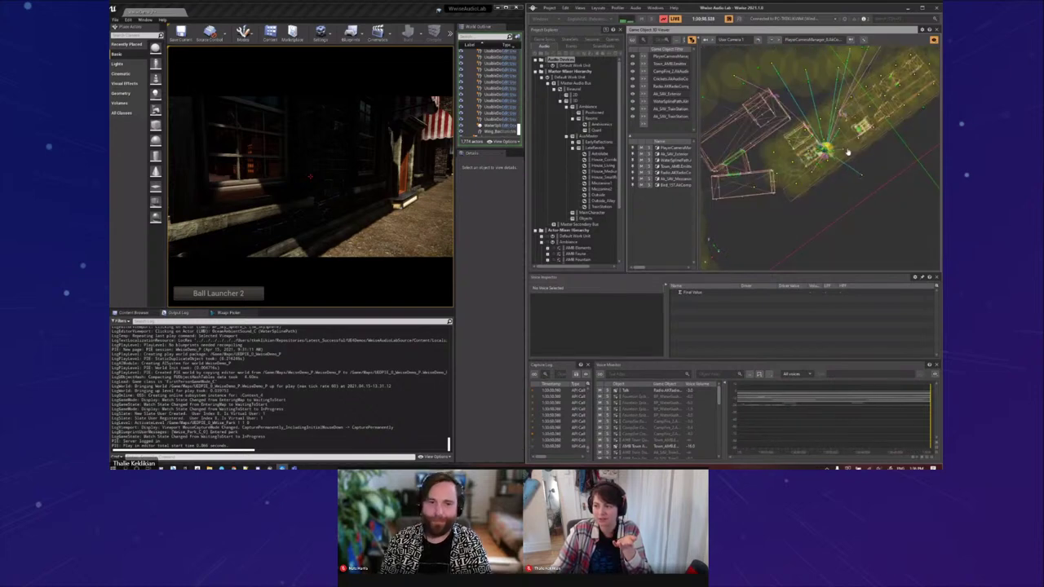
pyautogui.scroll(1, 848, 151)
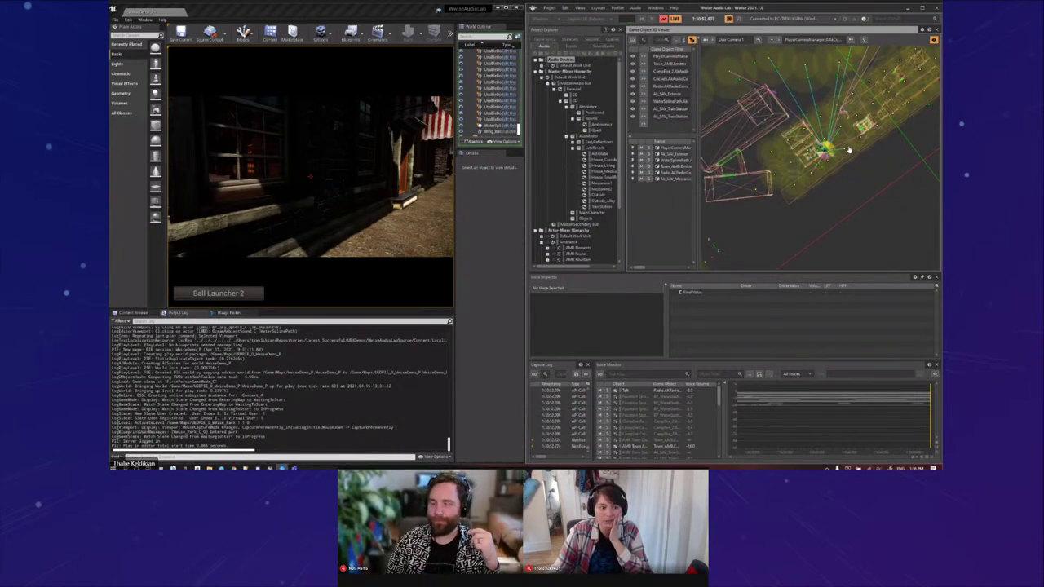
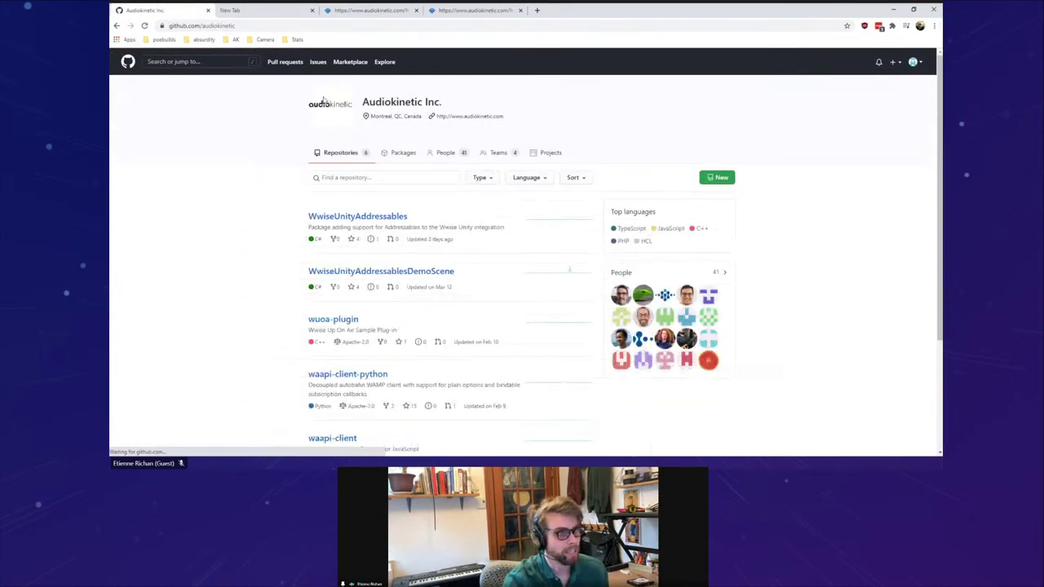
# Step: In the web browser, open Audiokinetic's WwiseUnityAddressables repository on GitHub and read its README
pyautogui.click(360, 215)
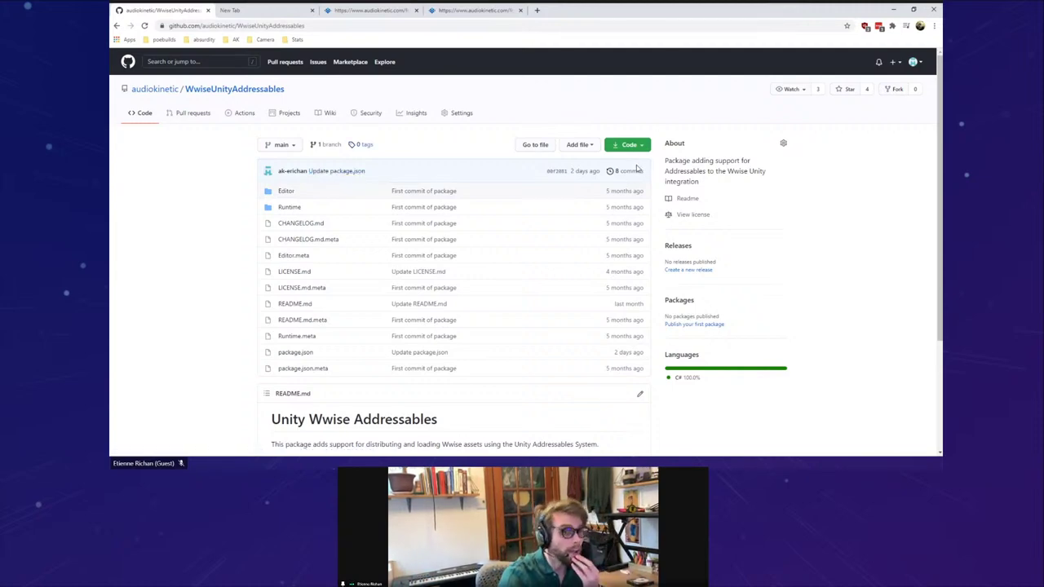
pyautogui.scroll(-3, 359, 176)
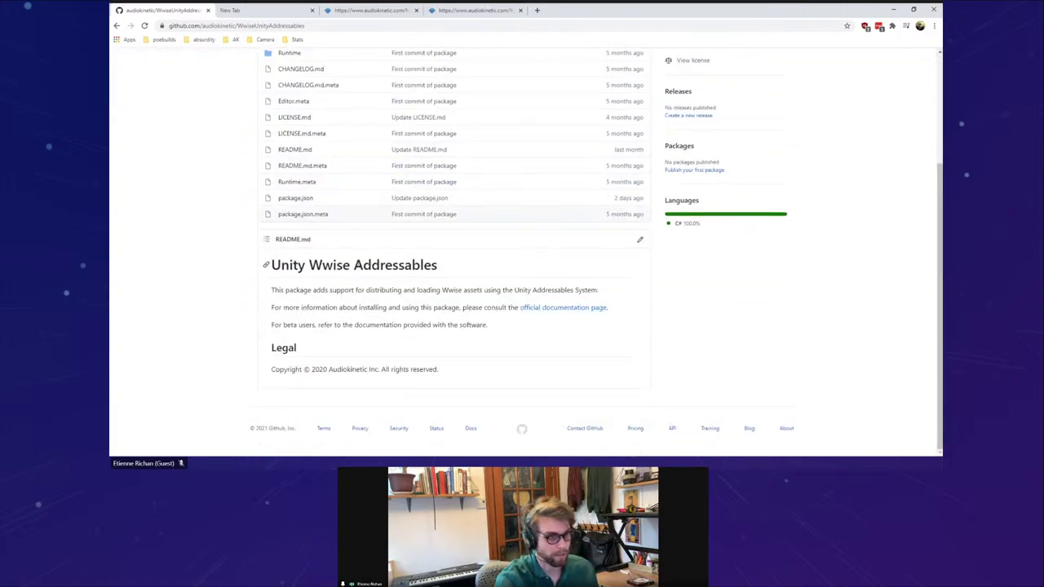
# Step: Open the official documentation page from the README and examine its tutorial on packaging DLC with the Wwise Addressables package
pyautogui.click(559, 308)
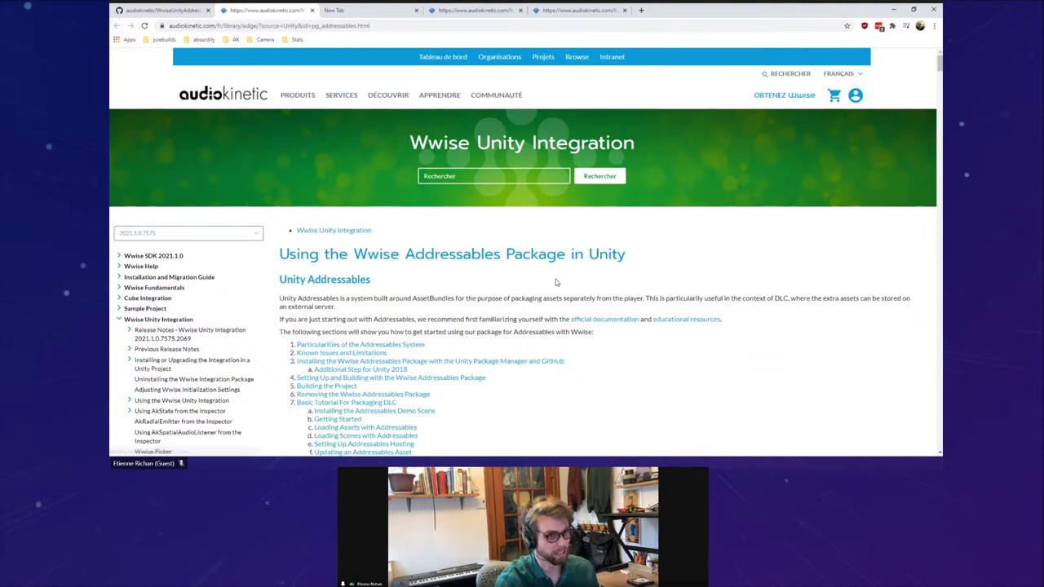
pyautogui.scroll(-2, 522, 261)
pyautogui.scroll(1, 544, 244)
pyautogui.moveTo(939, 67); pyautogui.dragTo(939, 229)
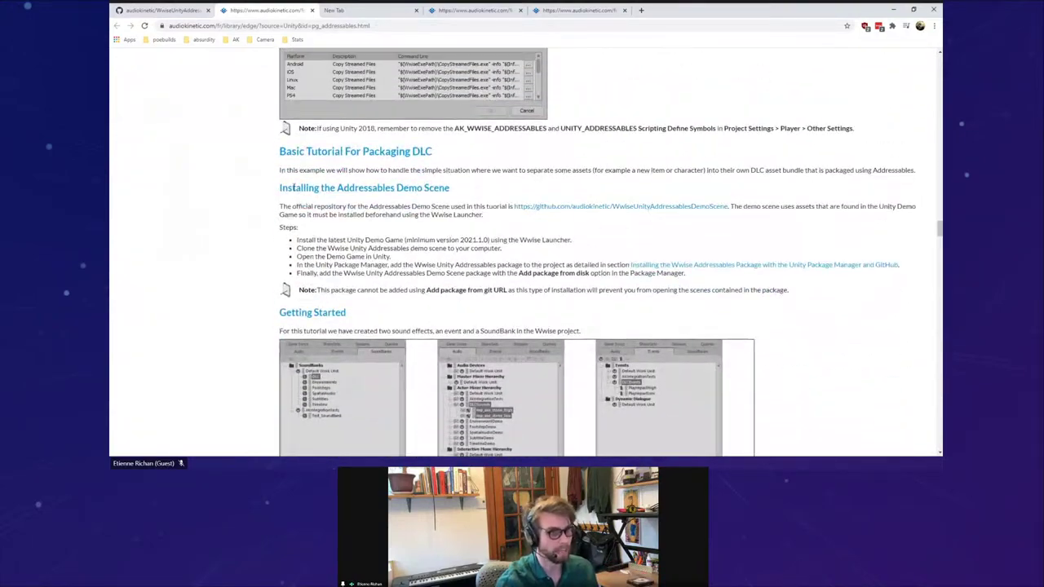
pyautogui.scroll(-4, 408, 194)
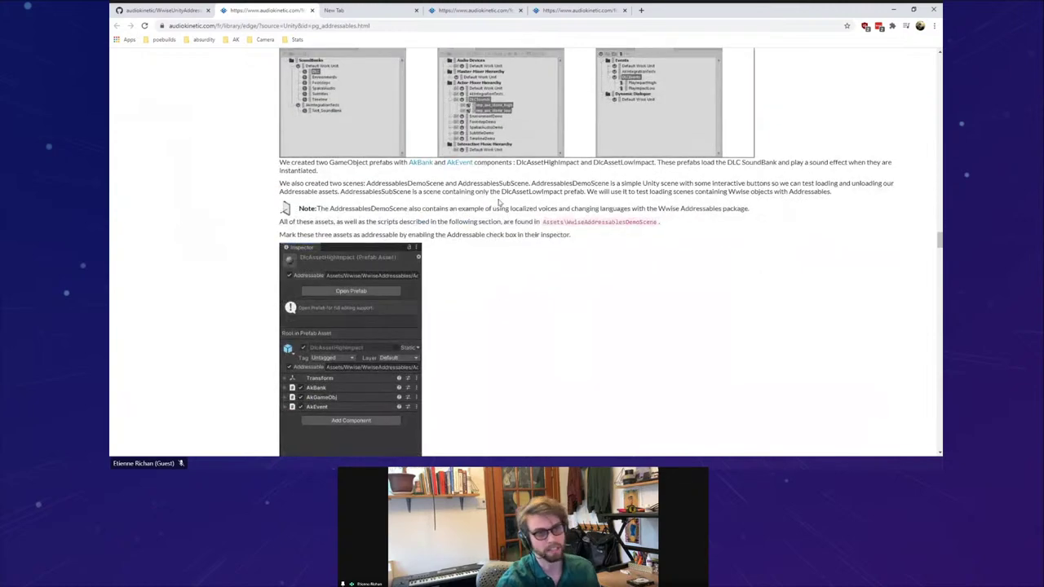
pyautogui.scroll(-1, 506, 224)
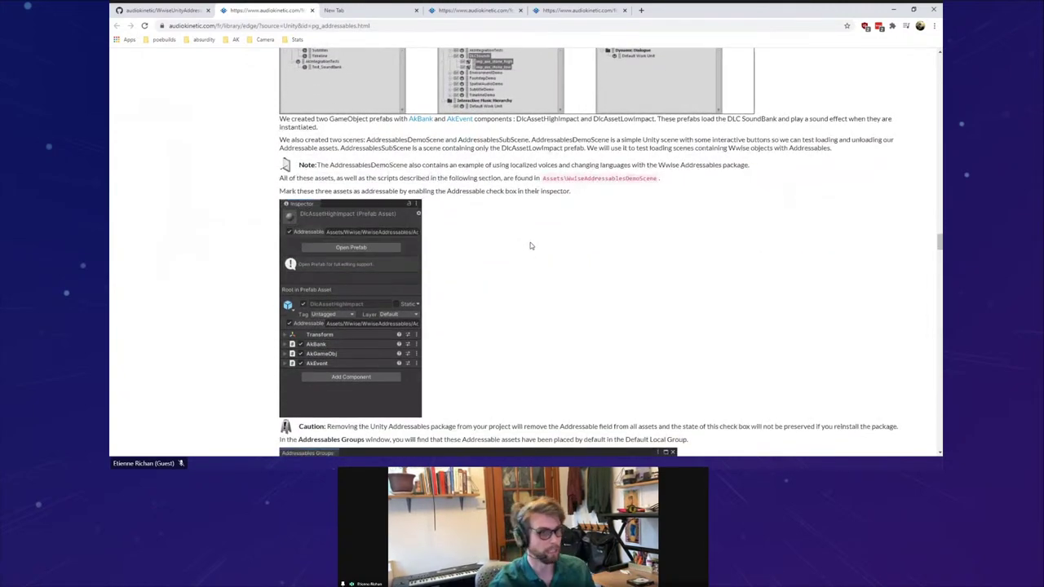
pyautogui.scroll(-4, 527, 249)
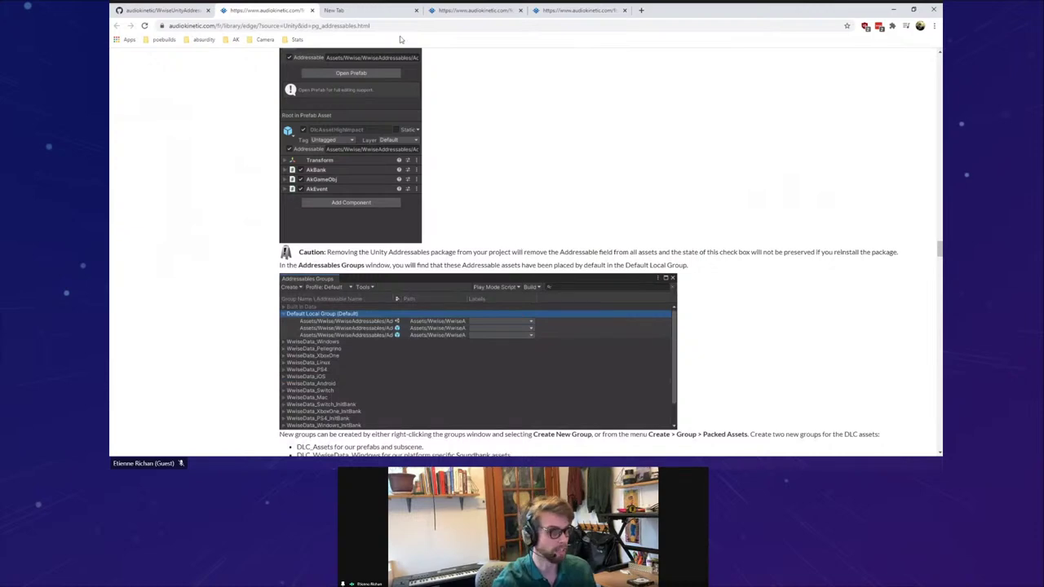
# Step: Return to the WwiseUnityAddressables GitHub repository and select its HTTPS clone URL for copying
pyautogui.click(163, 11)
pyautogui.scroll(3, 482, 269)
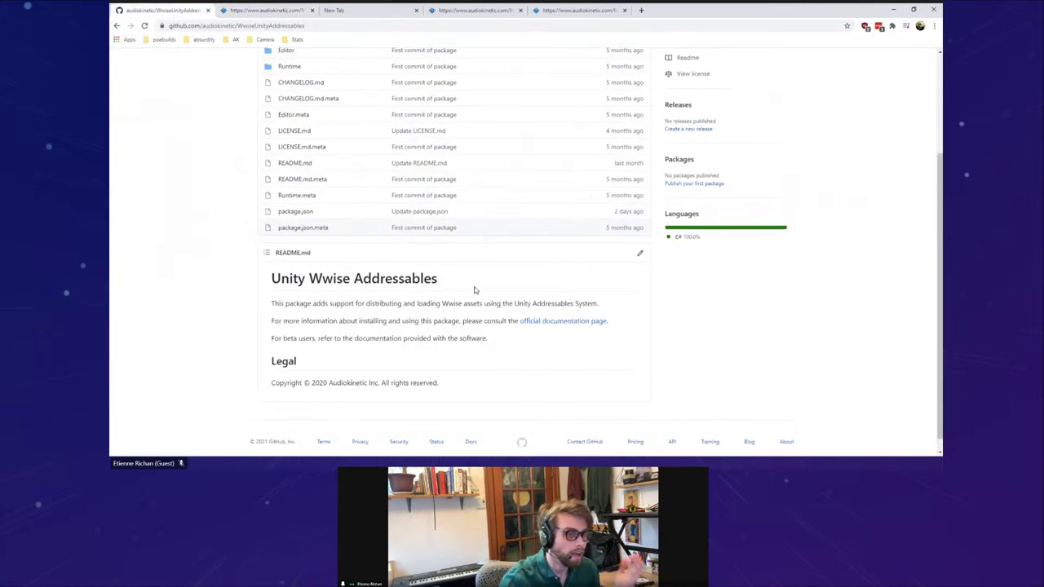
pyautogui.click(628, 144)
pyautogui.click(571, 194)
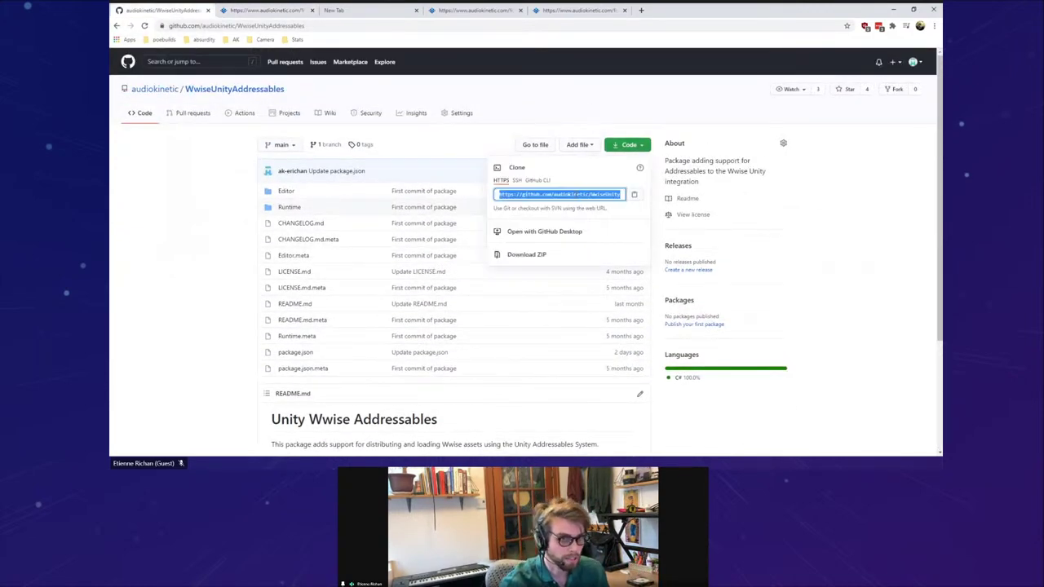
pyautogui.hotkey('alt', 'Tab')
pyautogui.click(457, 147)
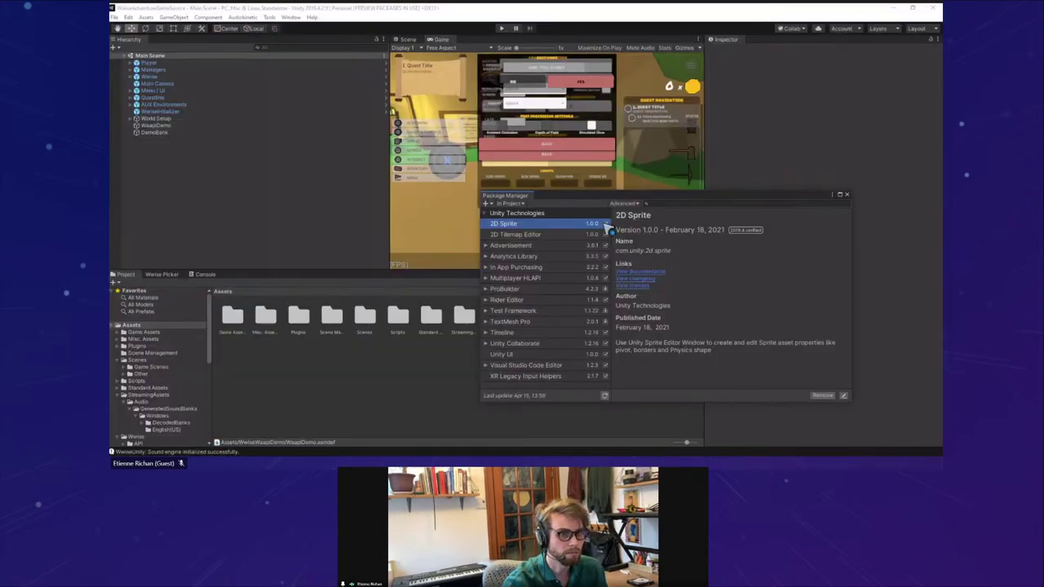
pyautogui.click(487, 182)
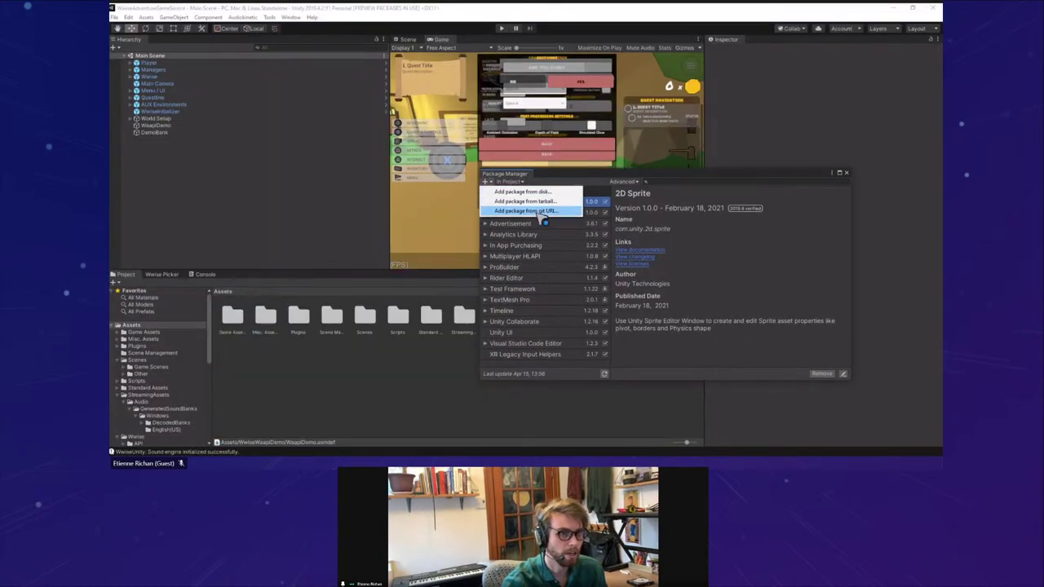
pyautogui.click(542, 213)
pyautogui.write('https://github.com/audiokinetic/WwiseUnityAddressables.git')
pyautogui.click(601, 195)
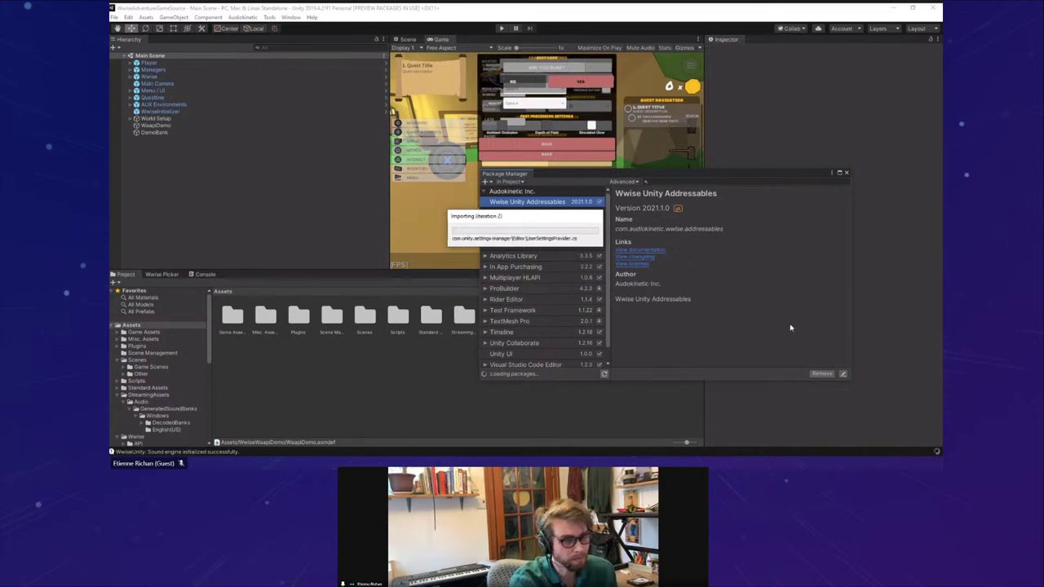
pyautogui.hotkey('alt', 'Tab')
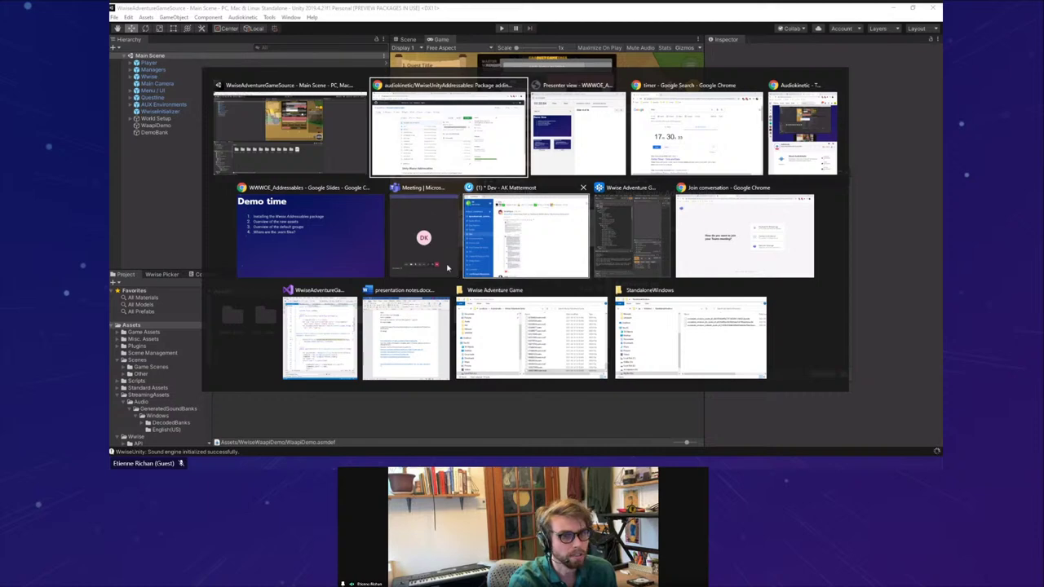
pyautogui.click(328, 342)
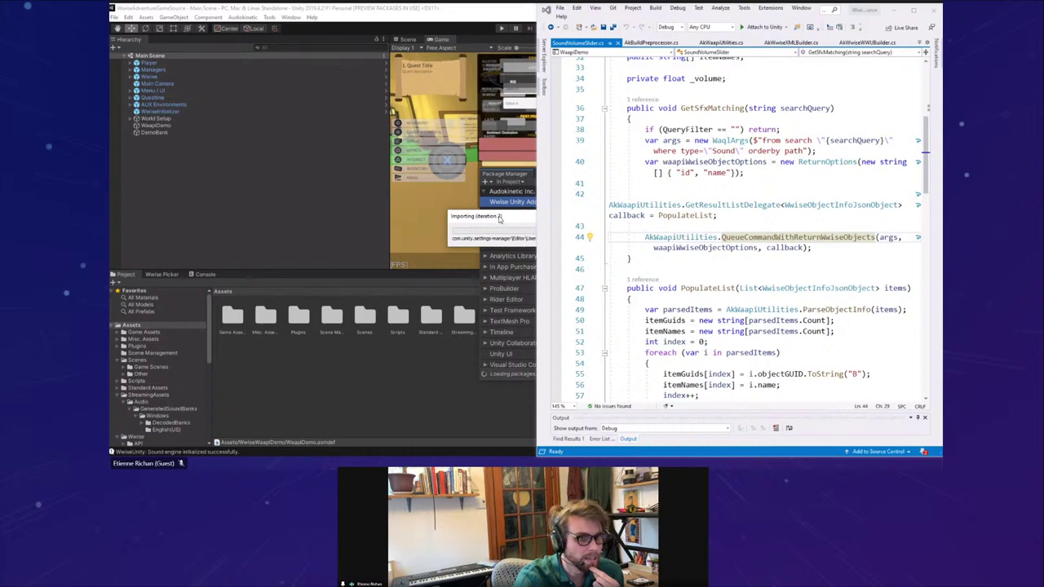
pyautogui.click(508, 128)
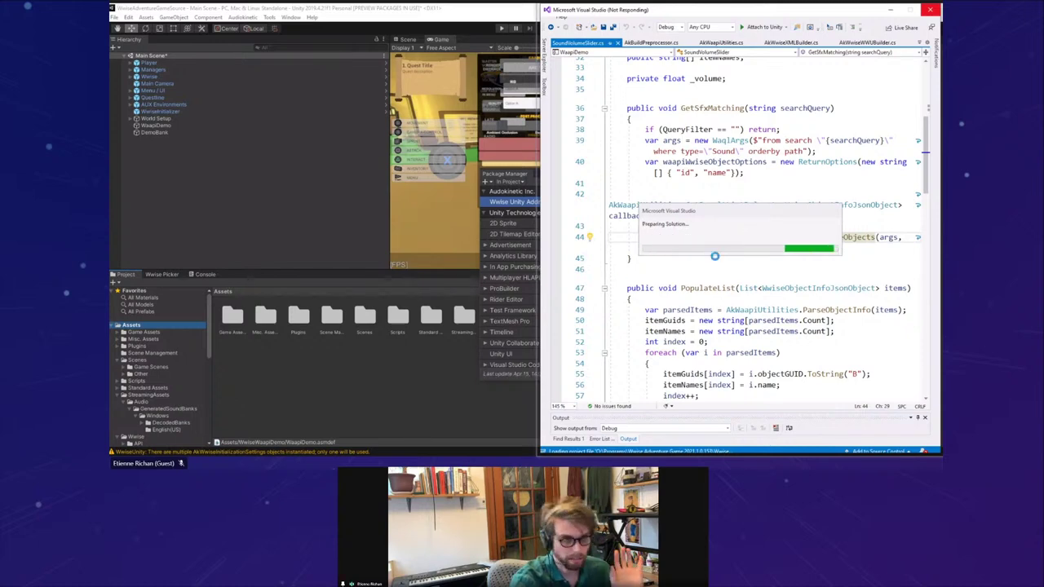
pyautogui.click(392, 364)
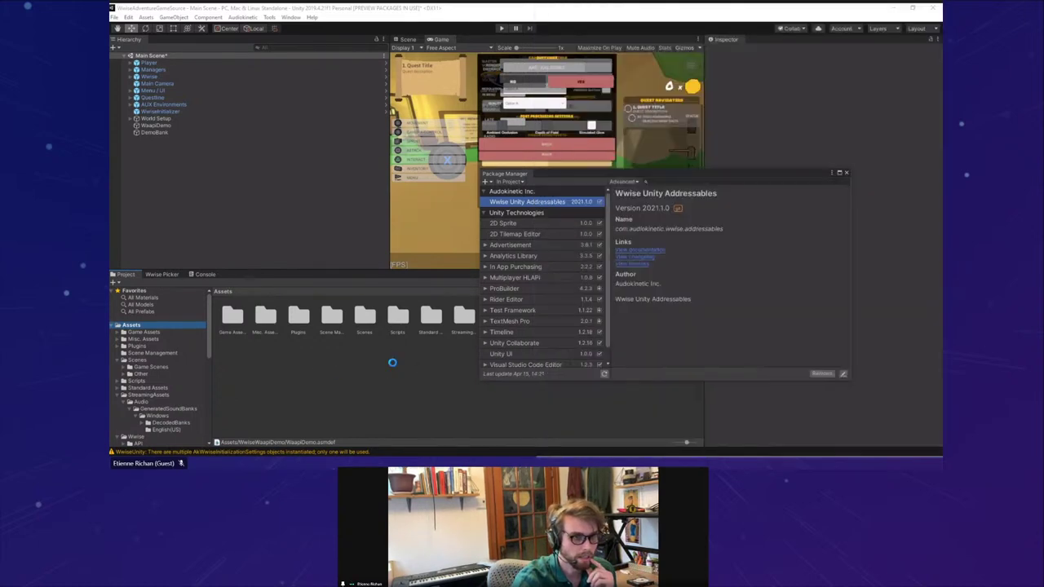
pyautogui.hotkey('alt', 'Tab')
pyautogui.click(711, 256)
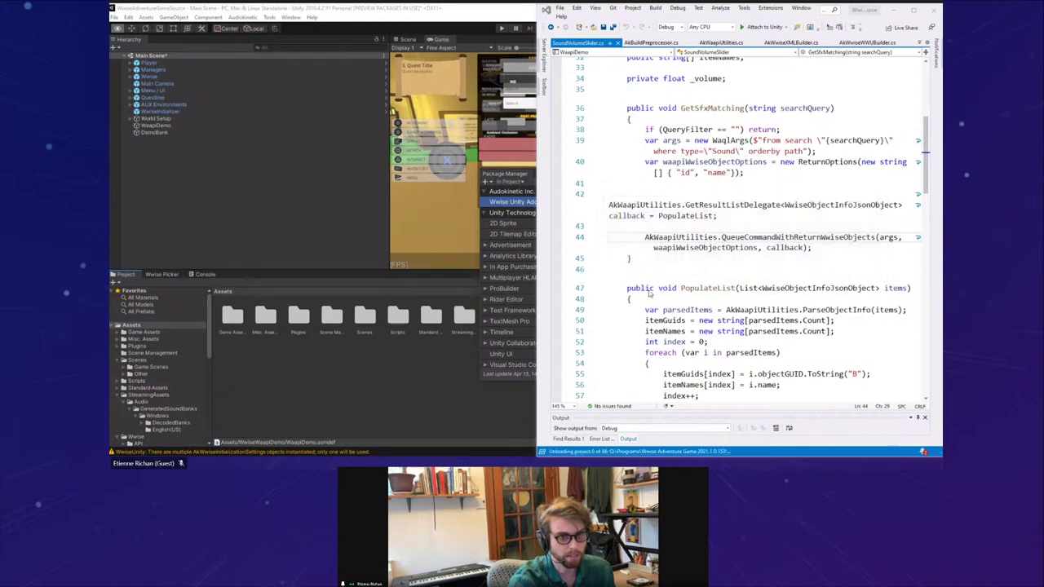
pyautogui.click(377, 354)
# Step: Examine the Runtime, Editor and root contents of the Wwise Unity Addressables package in the project files
pyautogui.click(398, 319)
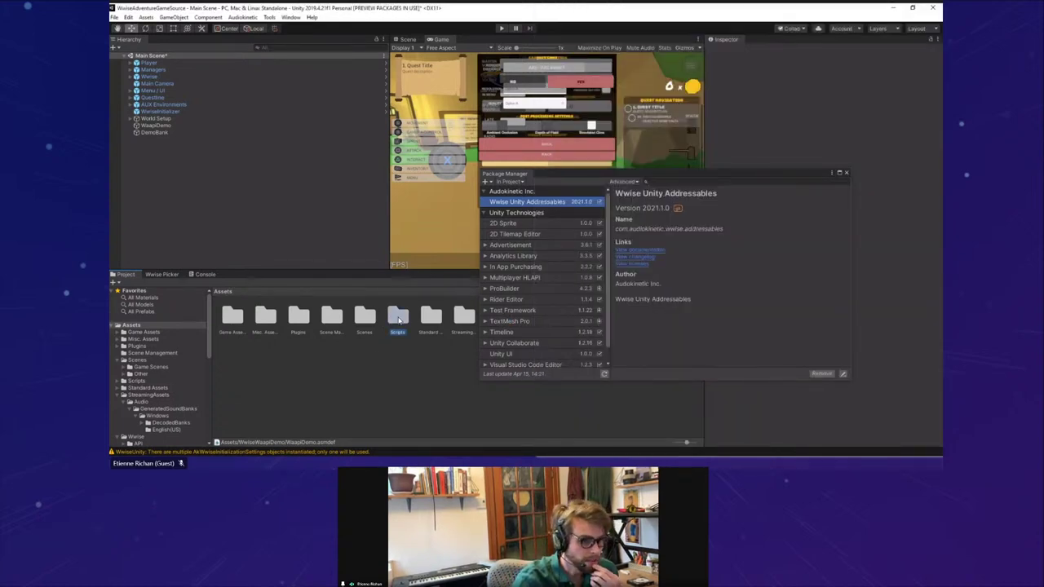
pyautogui.scroll(-10, 184, 401)
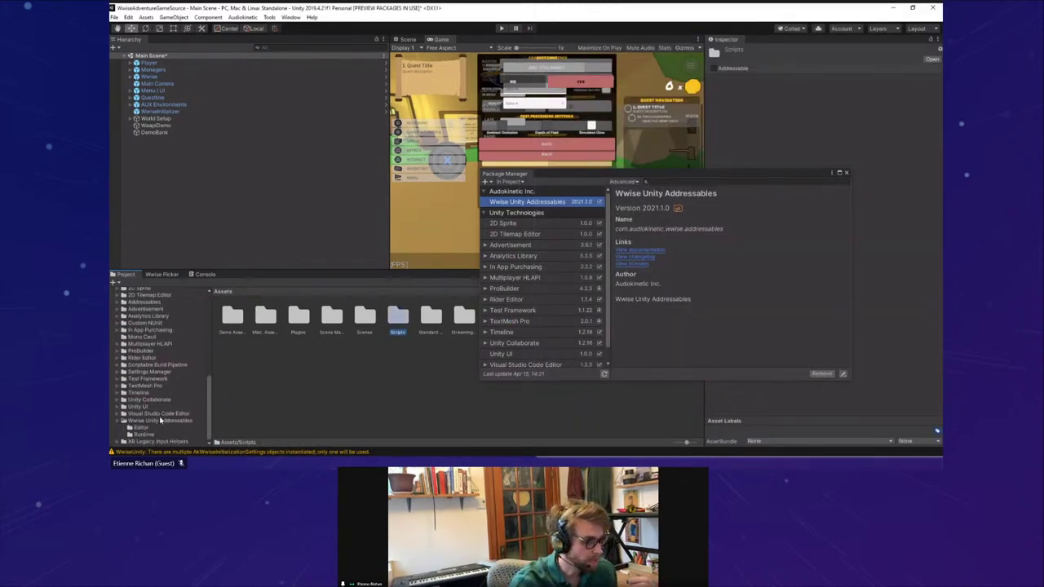
pyautogui.click(165, 422)
pyautogui.click(152, 435)
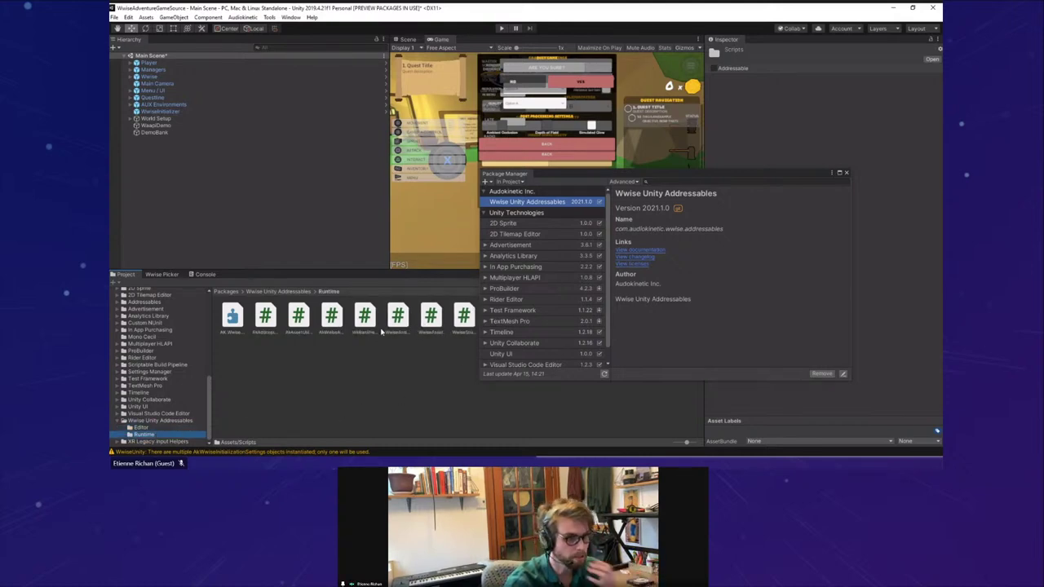
pyautogui.click(147, 427)
pyautogui.click(160, 420)
pyautogui.scroll(10, 163, 392)
pyautogui.scroll(2, 172, 383)
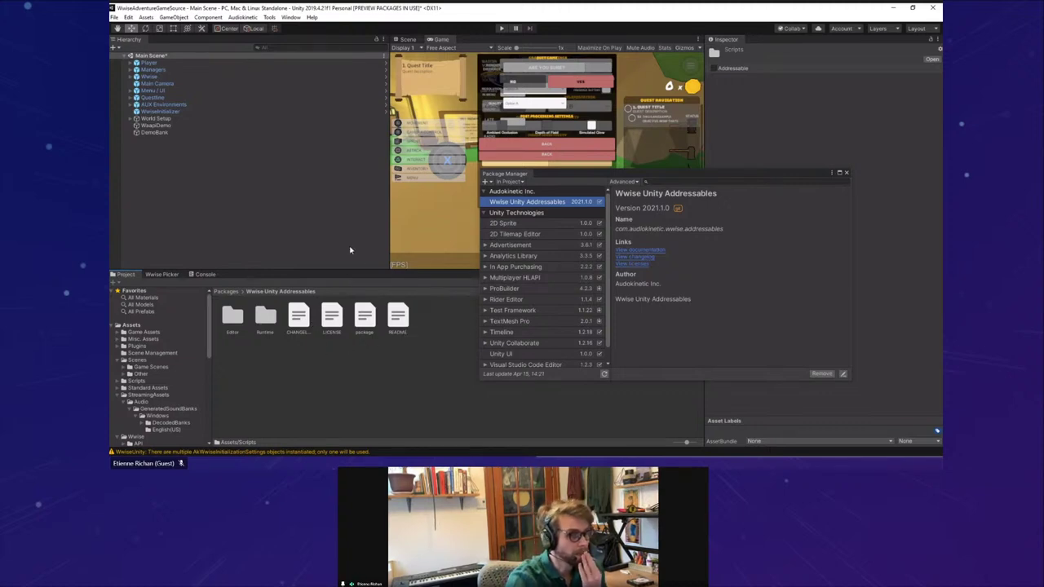
# Step: Open the Wwise Editor project settings and browse for a new Generated SoundBanks Path folder
pyautogui.moveTo(539, 173); pyautogui.dragTo(574, 158)
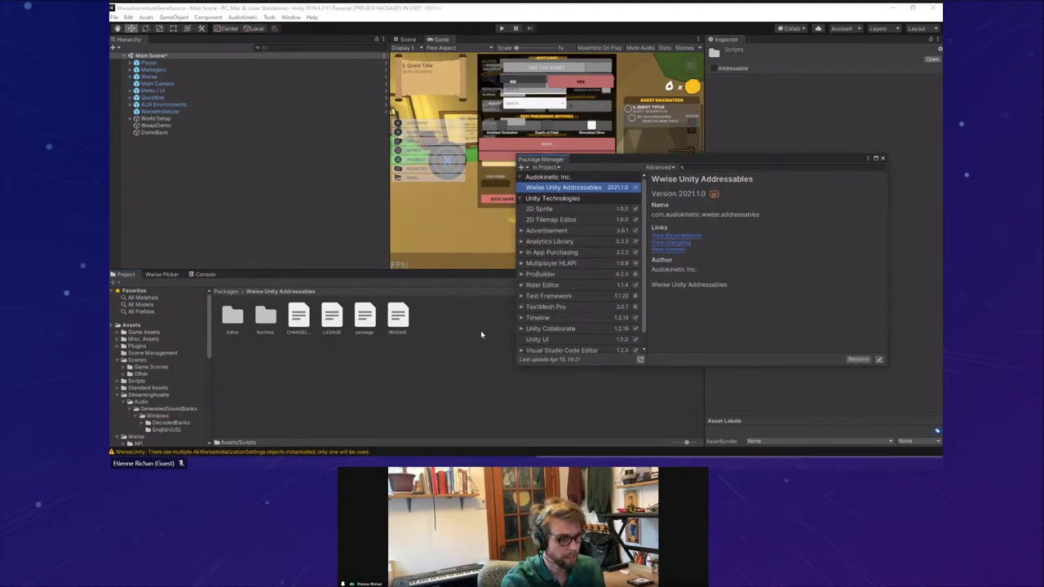
pyautogui.click(128, 16)
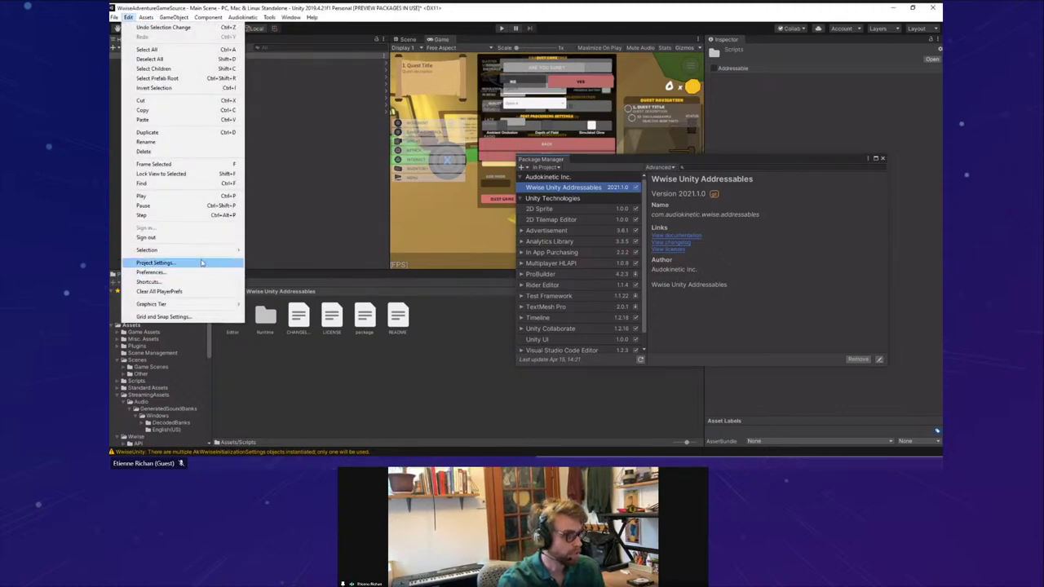
pyautogui.click(203, 263)
pyautogui.moveTo(453, 236); pyautogui.dragTo(449, 152)
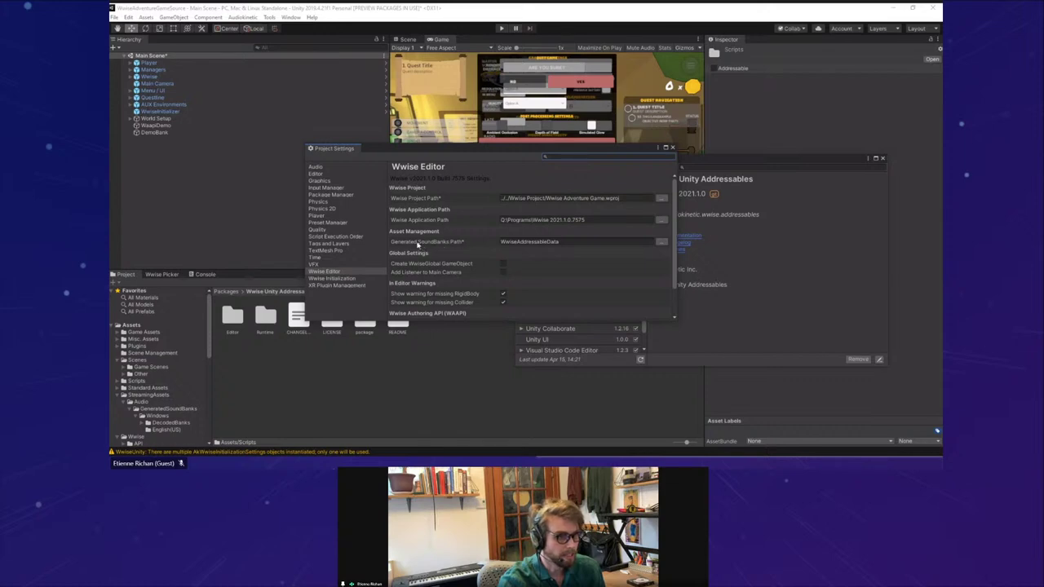
pyautogui.click(663, 244)
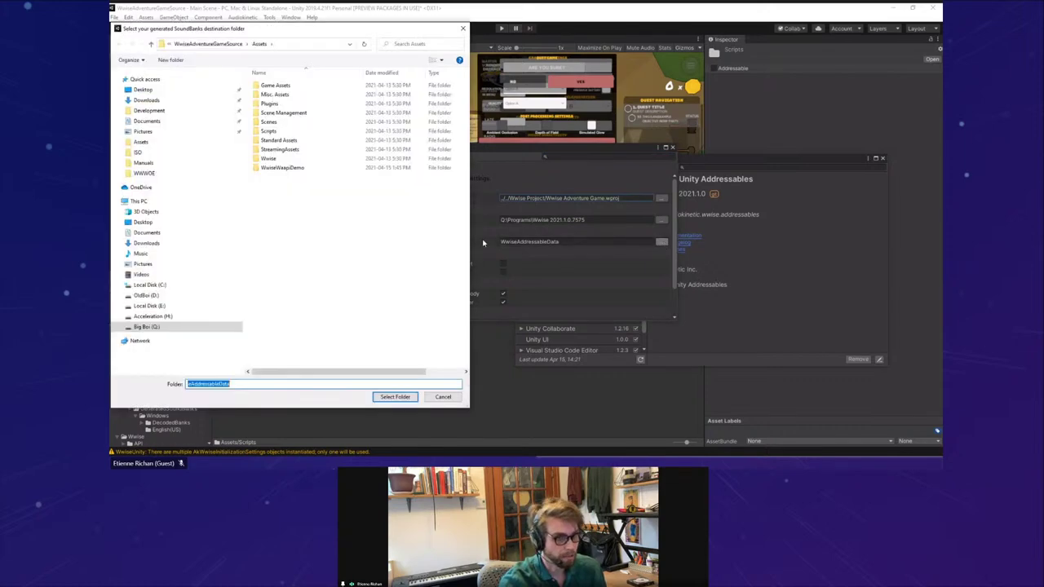
# Step: Switch to Wwise, check the SoundBank output paths in its project settings, and return to Unity's folder selection
pyautogui.hotkey('alt', 'Tab')
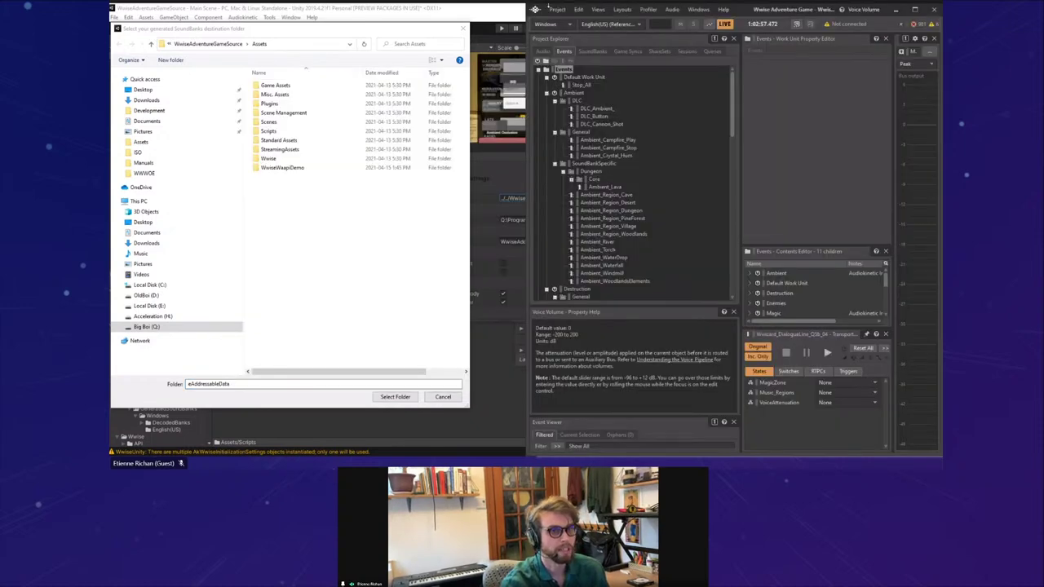
pyautogui.click(554, 9)
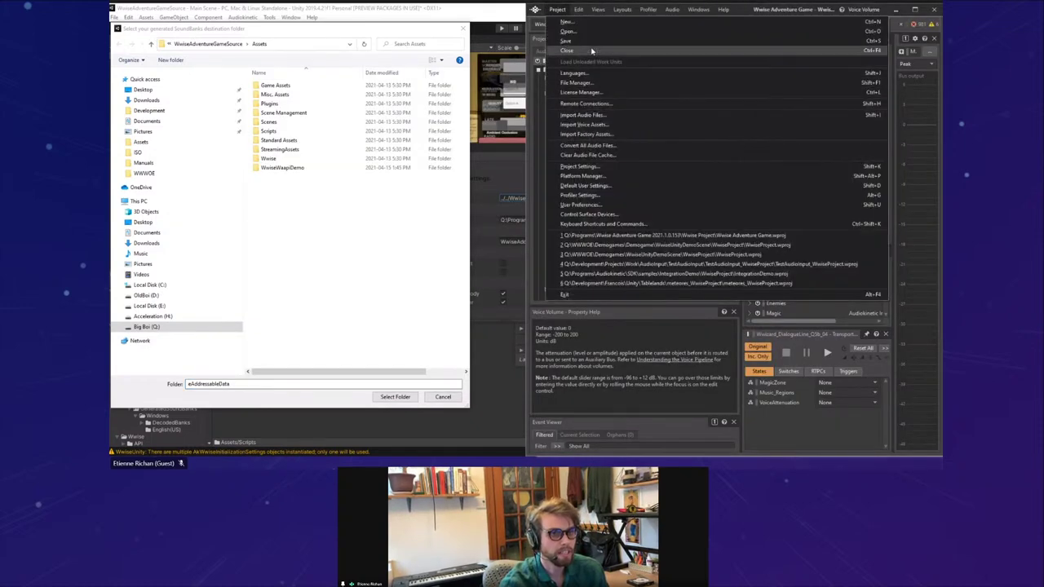
pyautogui.click(608, 167)
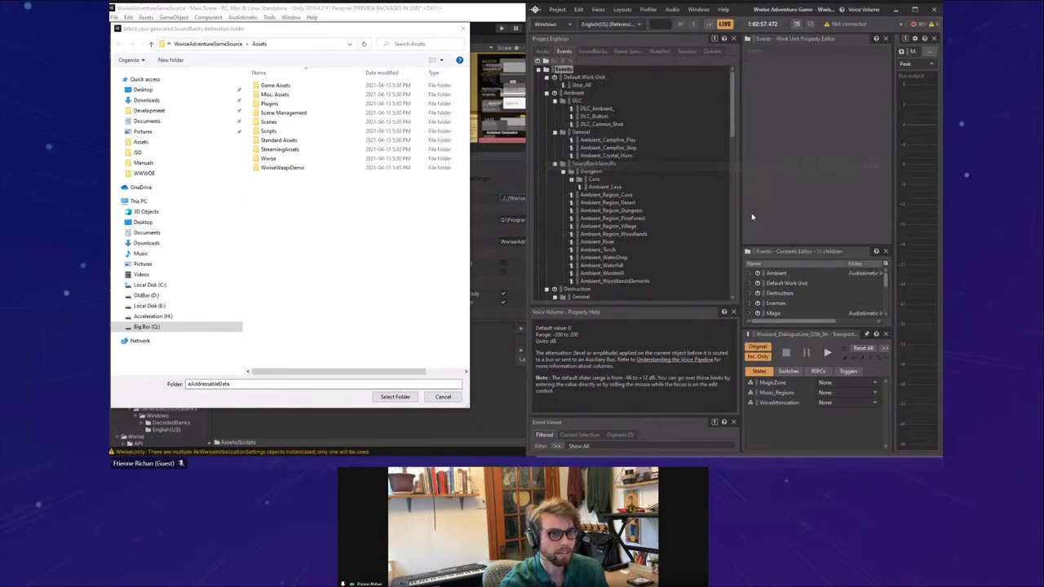
pyautogui.click(668, 85)
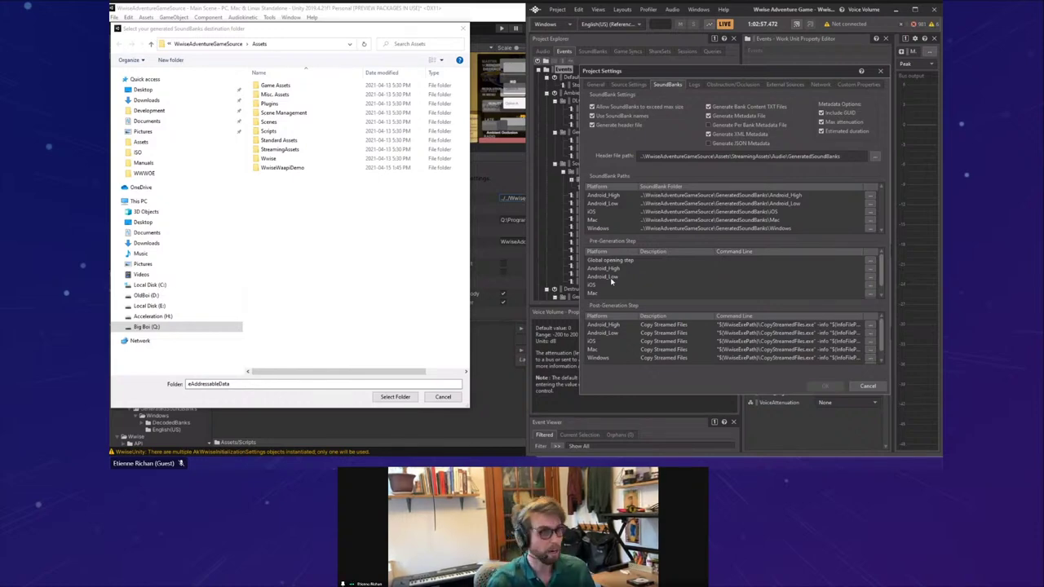
pyautogui.click(390, 189)
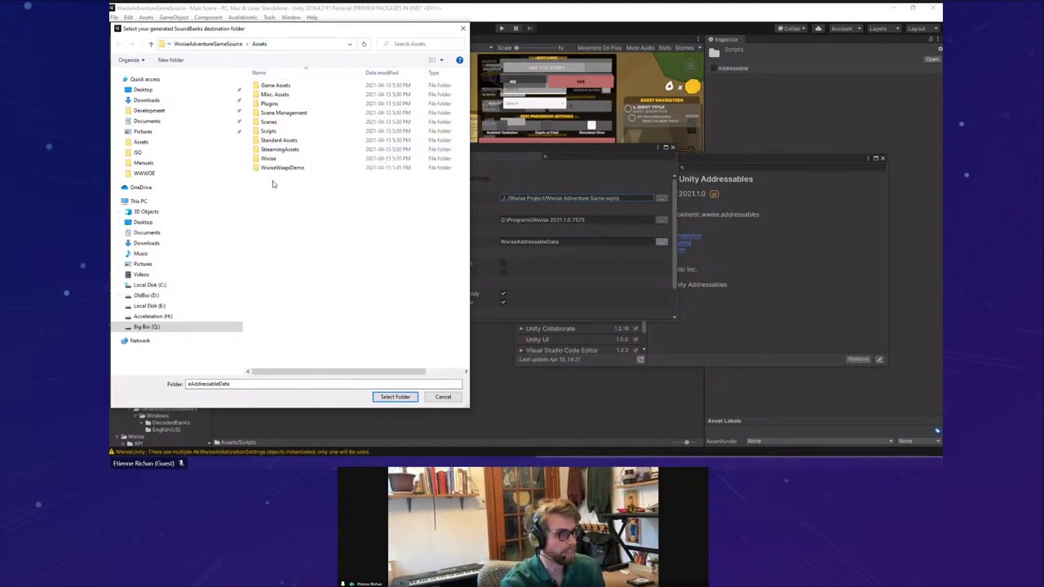
# Step: Create a WwiseData folder inside Assets and set it as the Generated SoundBanks Path
pyautogui.click(257, 384)
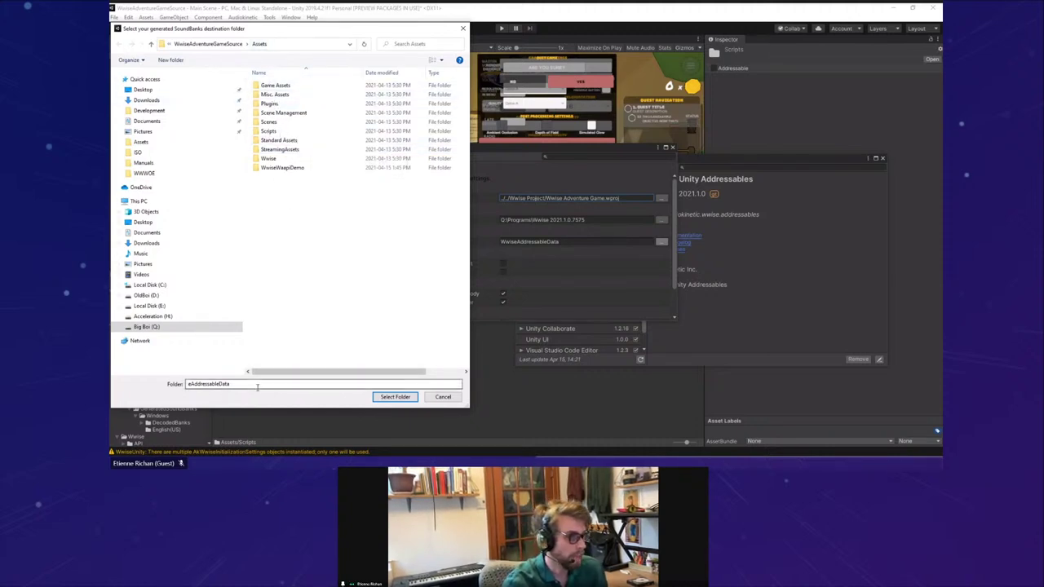
pyautogui.click(170, 60)
pyautogui.write('WwiseData')
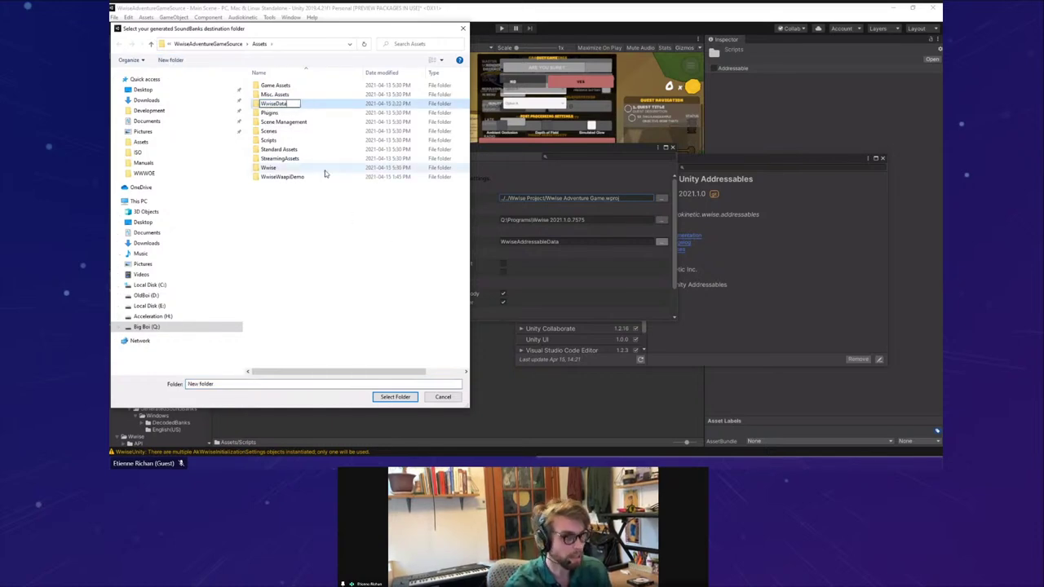
pyautogui.press('Return')
pyautogui.click(397, 397)
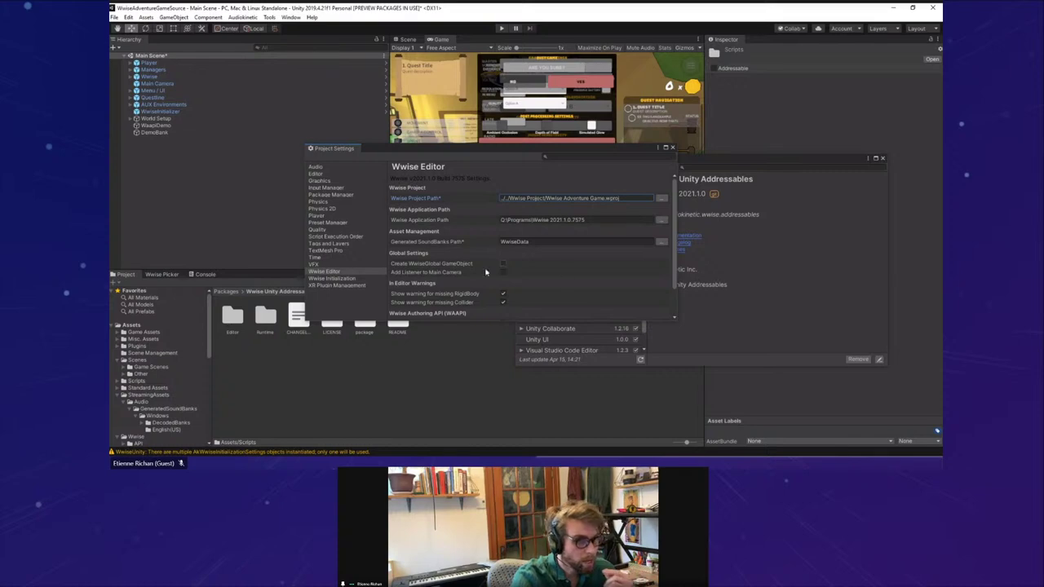
# Step: Close the project settings and the Package Manager, and show the Wwise Picker
pyautogui.moveTo(432, 149); pyautogui.dragTo(602, 142)
pyautogui.click(444, 388)
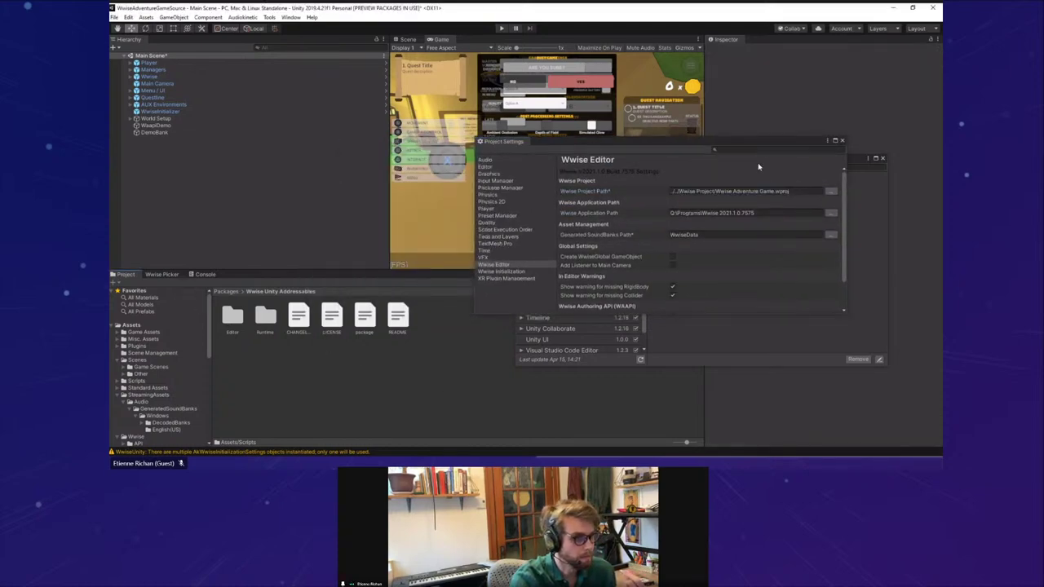
pyautogui.moveTo(831, 143); pyautogui.dragTo(693, 151)
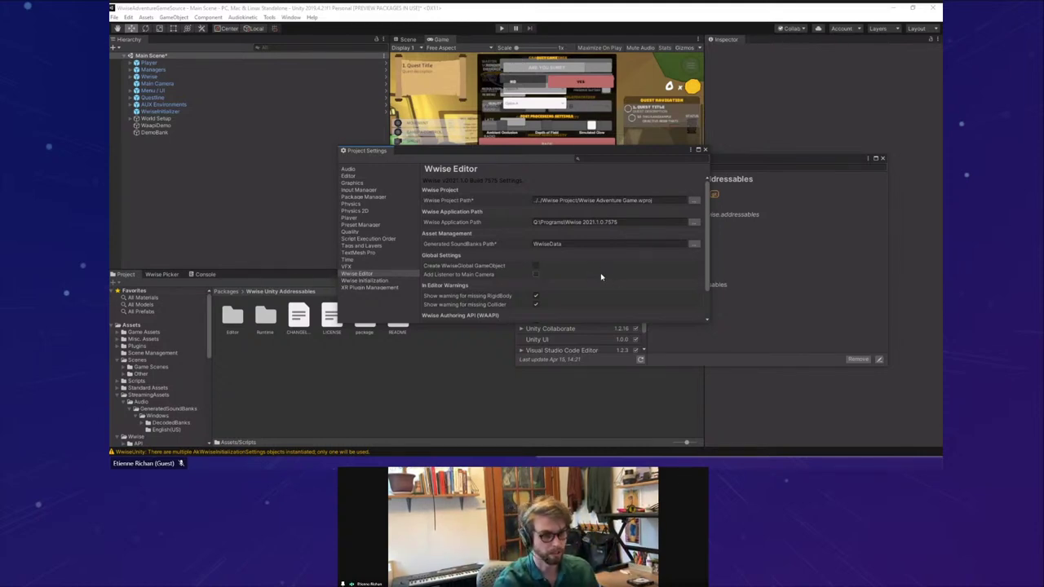
pyautogui.click(705, 151)
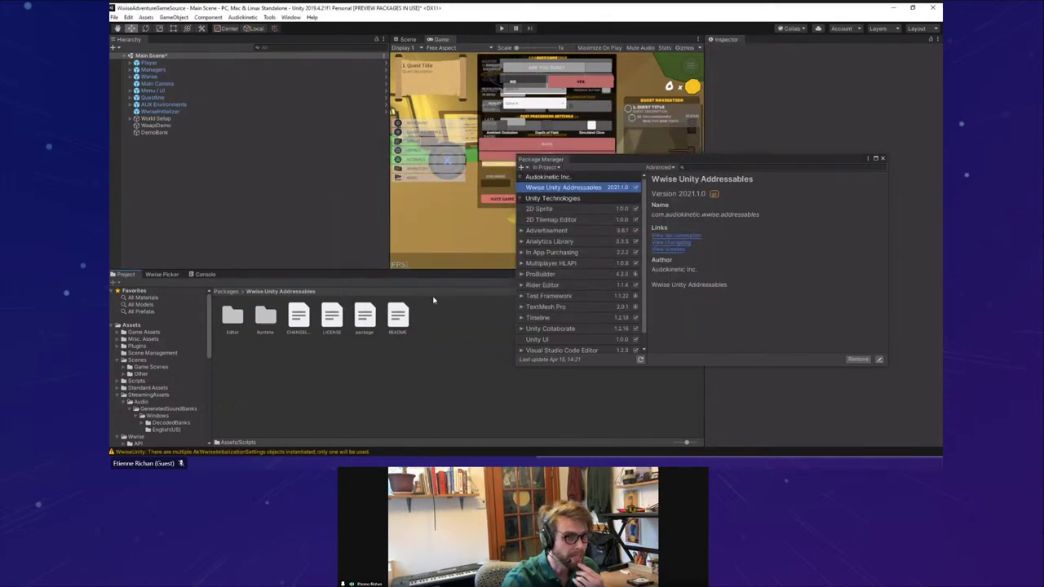
pyautogui.click(882, 159)
pyautogui.click(163, 275)
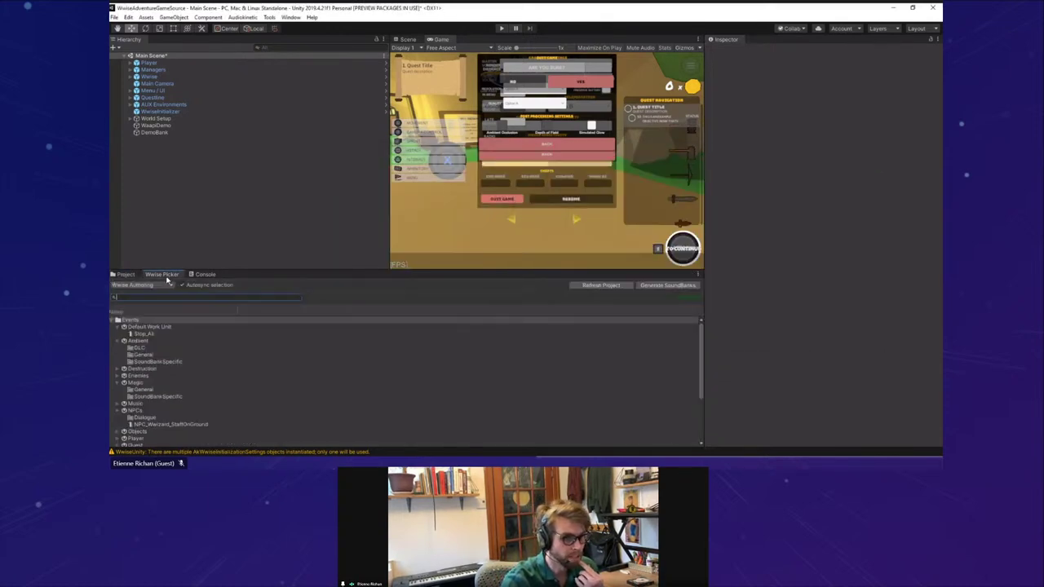
# Step: Generate the SoundBanks from the Wwise Picker and return to Unity once the import is done
pyautogui.click(659, 287)
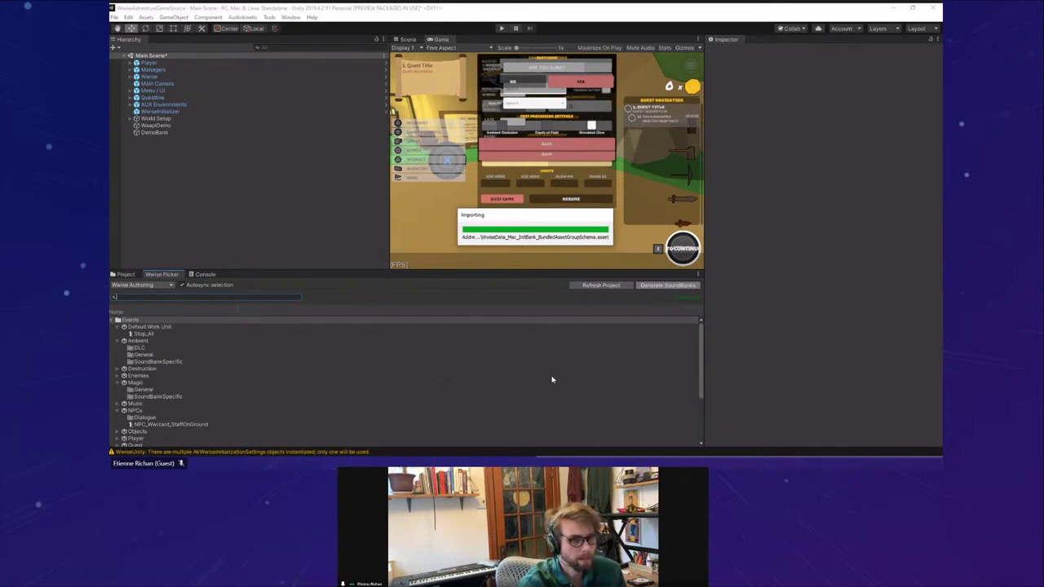
pyautogui.hotkey('alt', 'Tab')
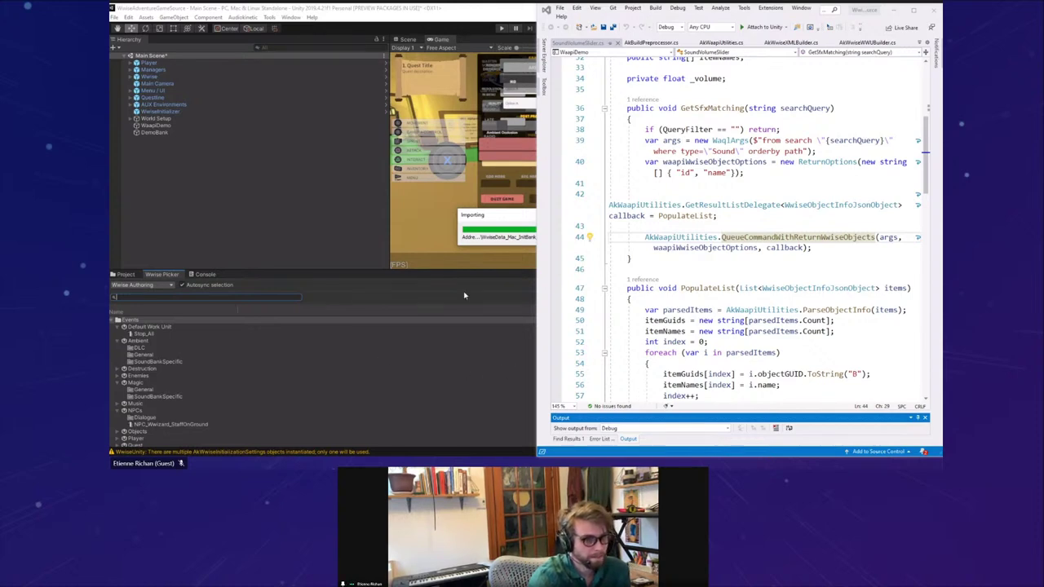
pyautogui.click(494, 221)
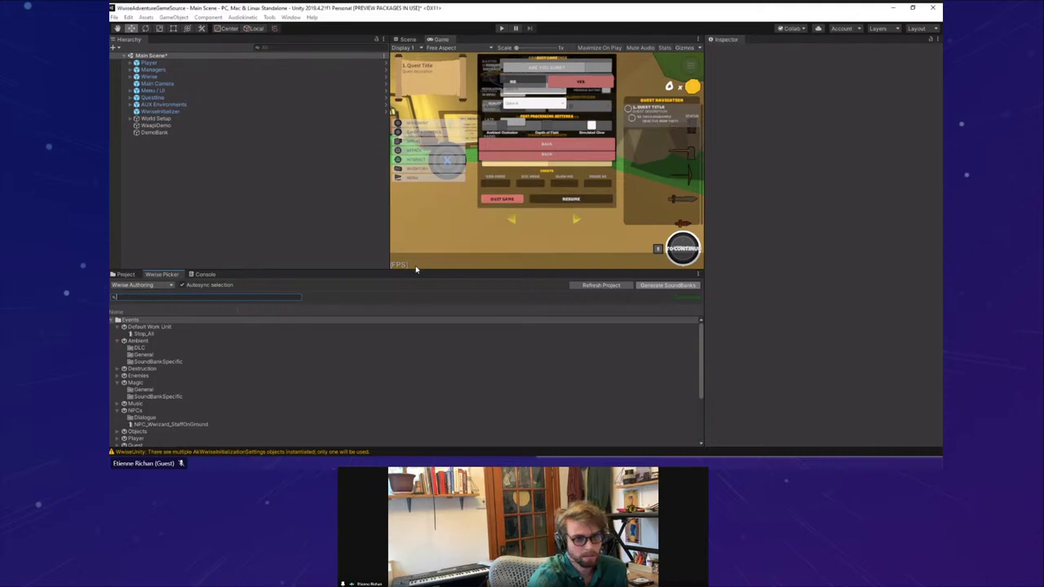
# Step: Open the Windows folder inside the project's WwiseData assets and inspect a streamed .wem file's addressable import settings
pyautogui.click(124, 274)
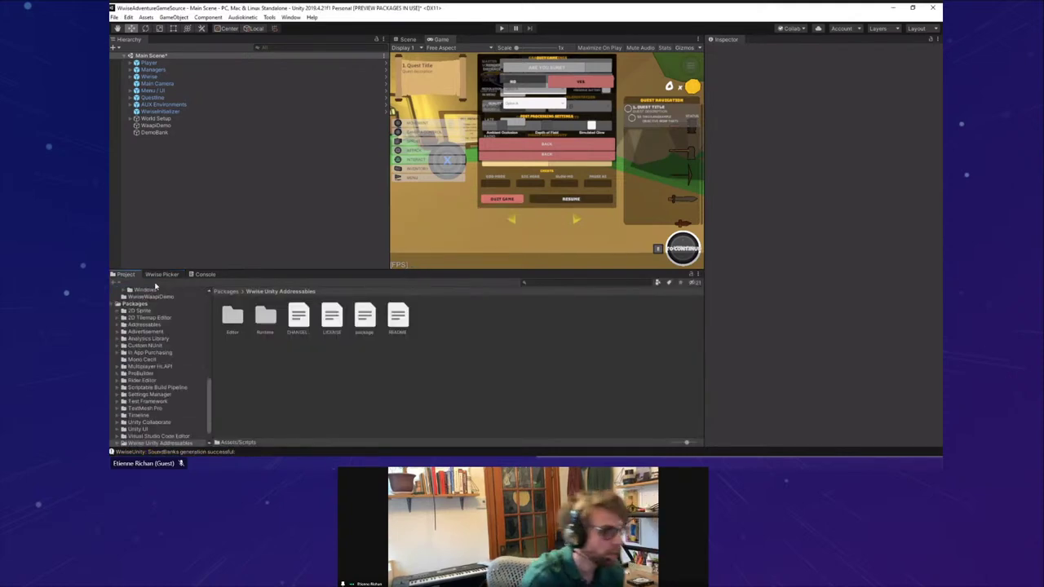
pyautogui.scroll(5, 126, 392)
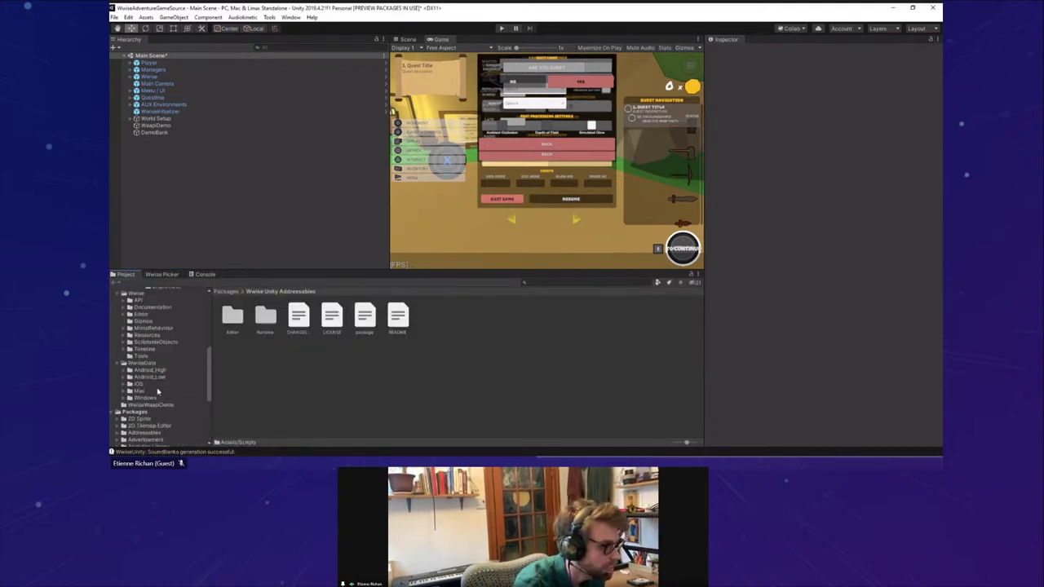
pyautogui.click(147, 363)
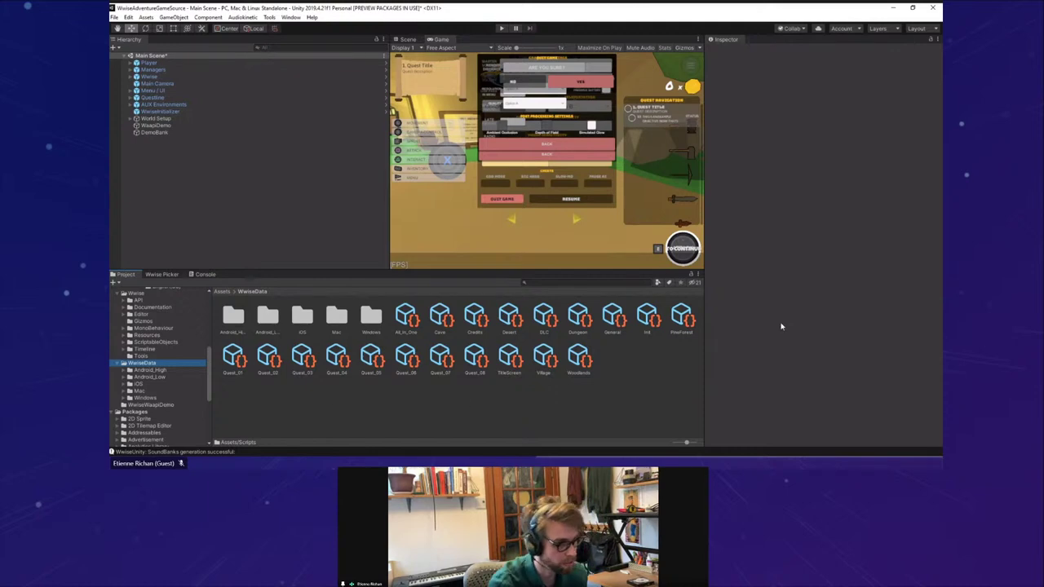
pyautogui.click(246, 323)
pyautogui.doubleClick(377, 318)
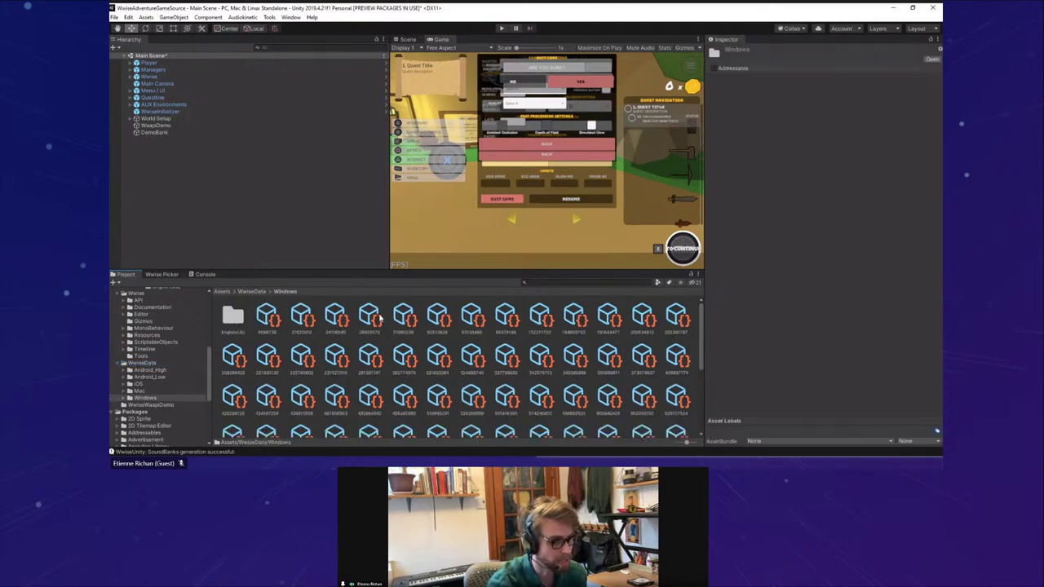
pyautogui.scroll(-5, 553, 351)
pyautogui.click(541, 334)
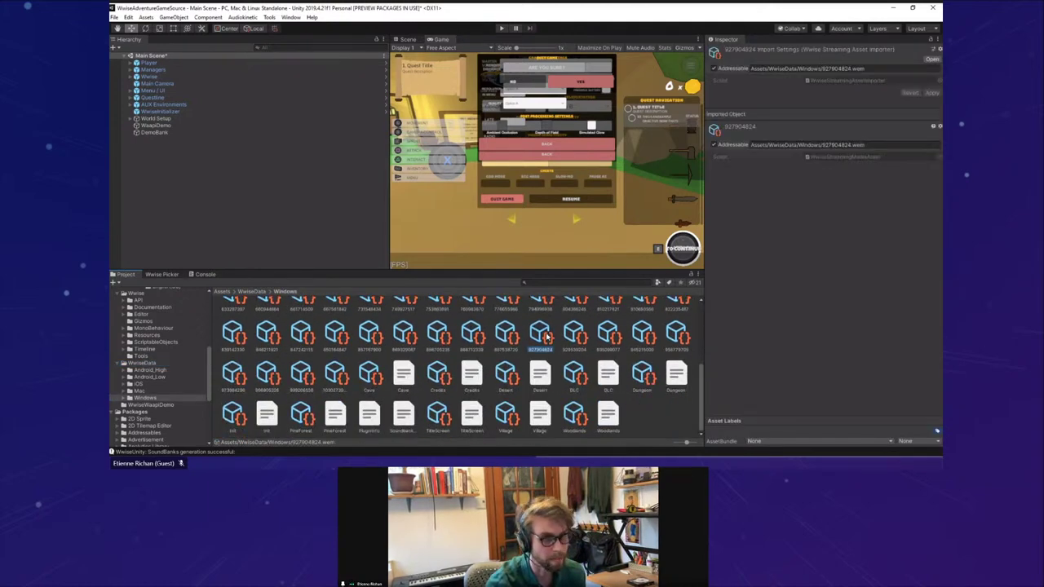
pyautogui.scroll(1, 541, 350)
pyautogui.scroll(-1, 563, 367)
# Step: Inspect the addressable path and import settings of the DLC bank in the Windows folder
pyautogui.click(574, 383)
pyautogui.click(608, 335)
pyautogui.click(857, 69)
pyautogui.click(853, 222)
pyautogui.hotkey('ctrl', 'z')
# Step: Go back to the WwiseData folder and inspect the Woodlands and Desert addressable SoundBank assets
pyautogui.click(151, 405)
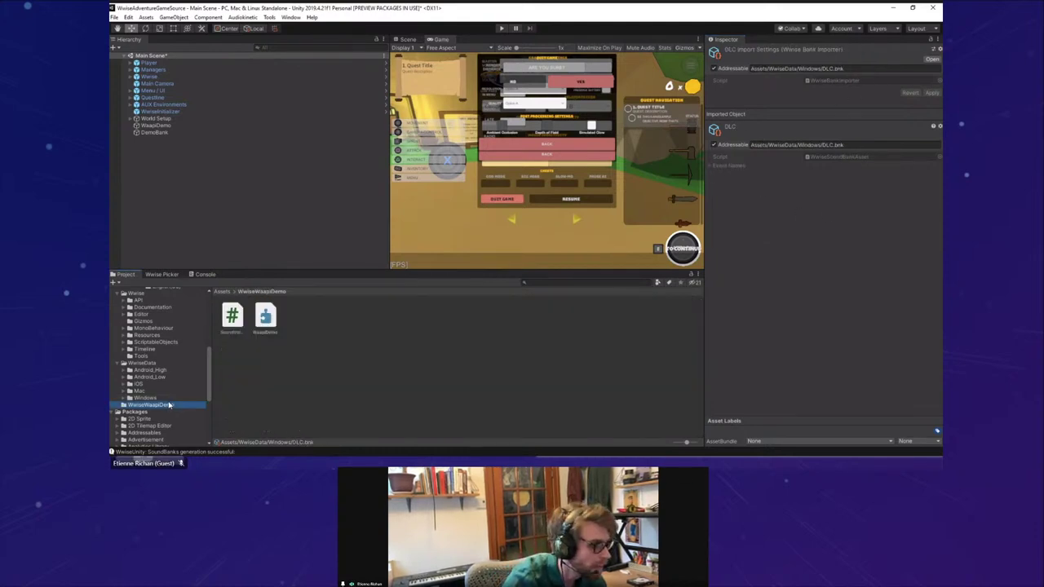
pyautogui.click(143, 363)
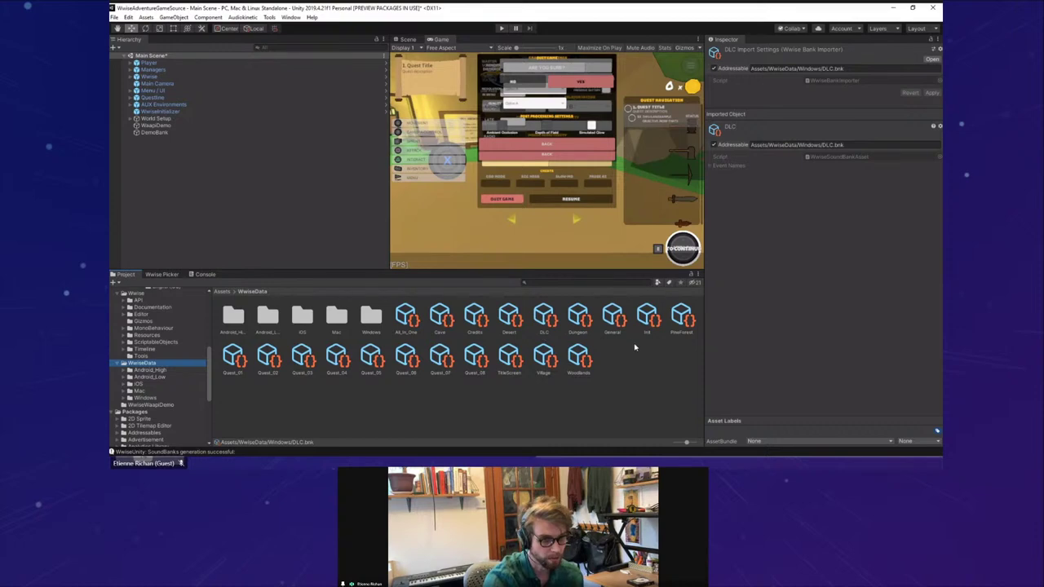
pyautogui.click(579, 356)
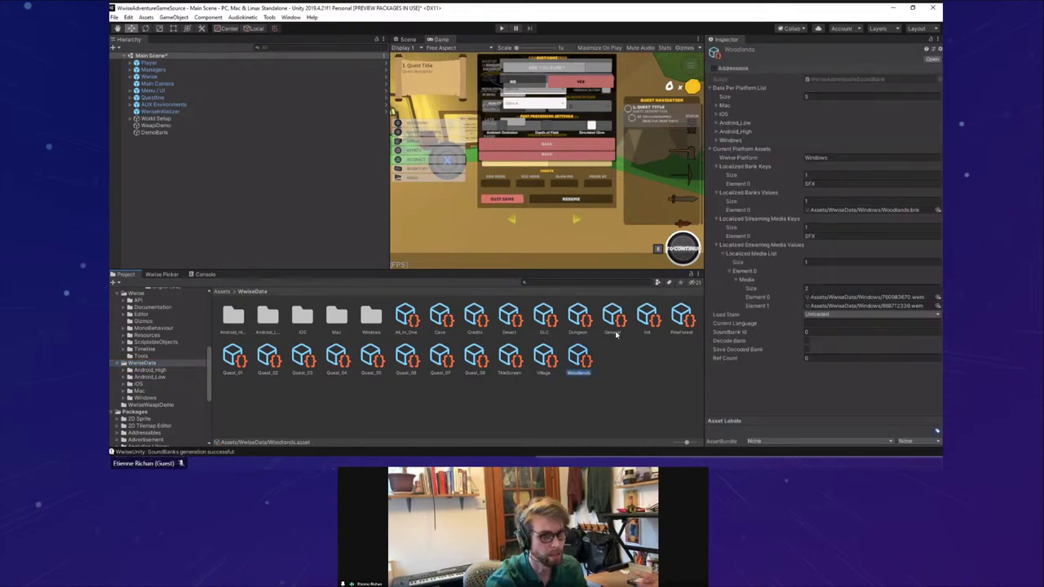
pyautogui.click(513, 325)
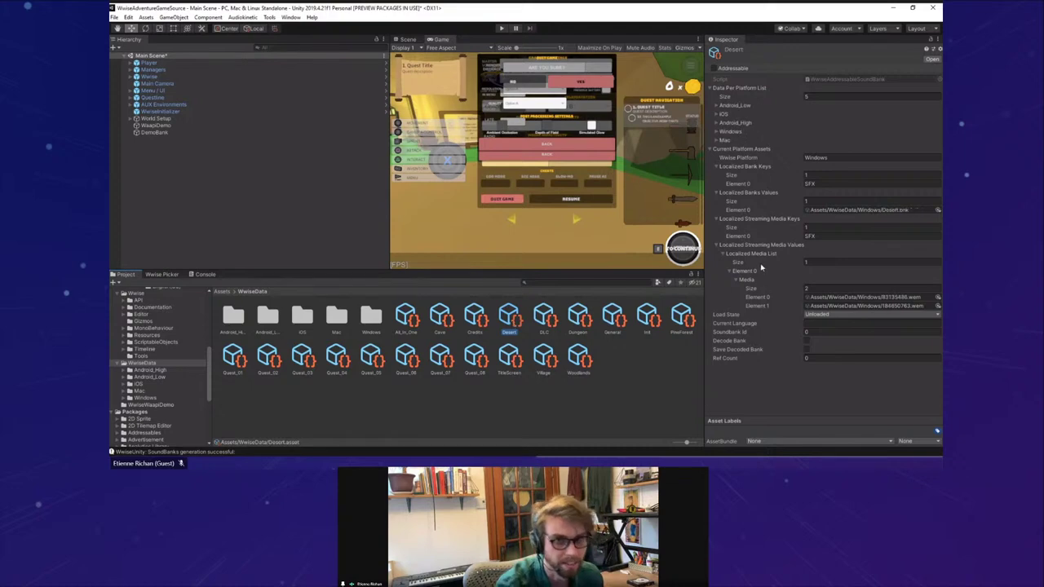
# Step: Examine the Desert bank's Data Per Platform List, looking into its Android_Low entry
pyautogui.click(710, 88)
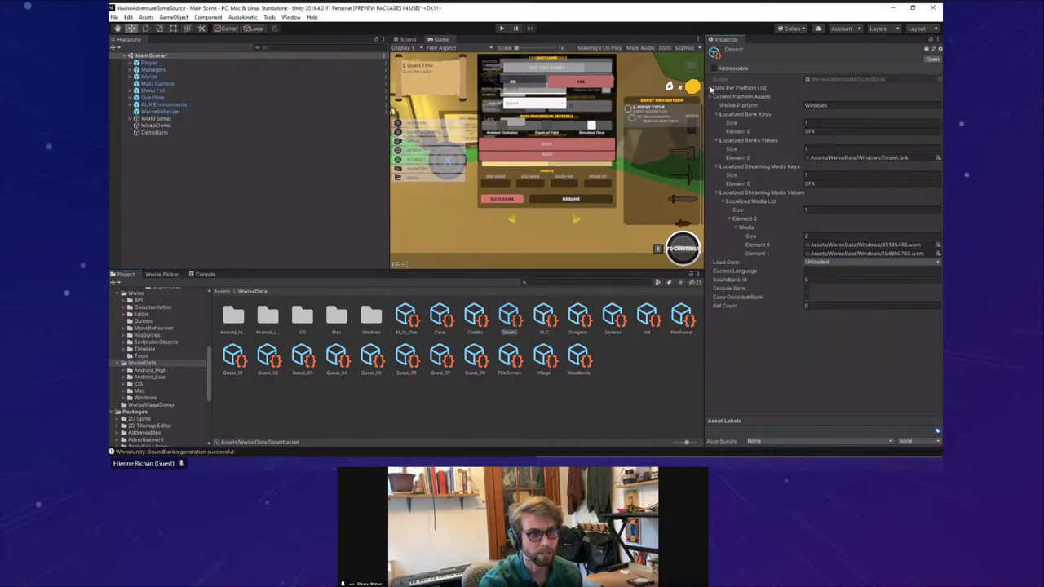
pyautogui.click(711, 97)
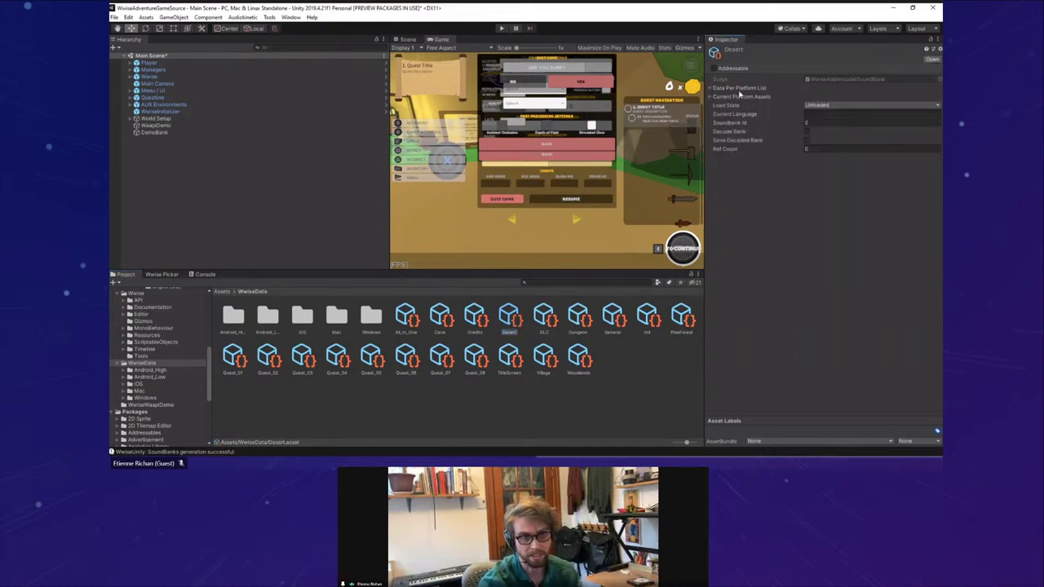
pyautogui.click(710, 88)
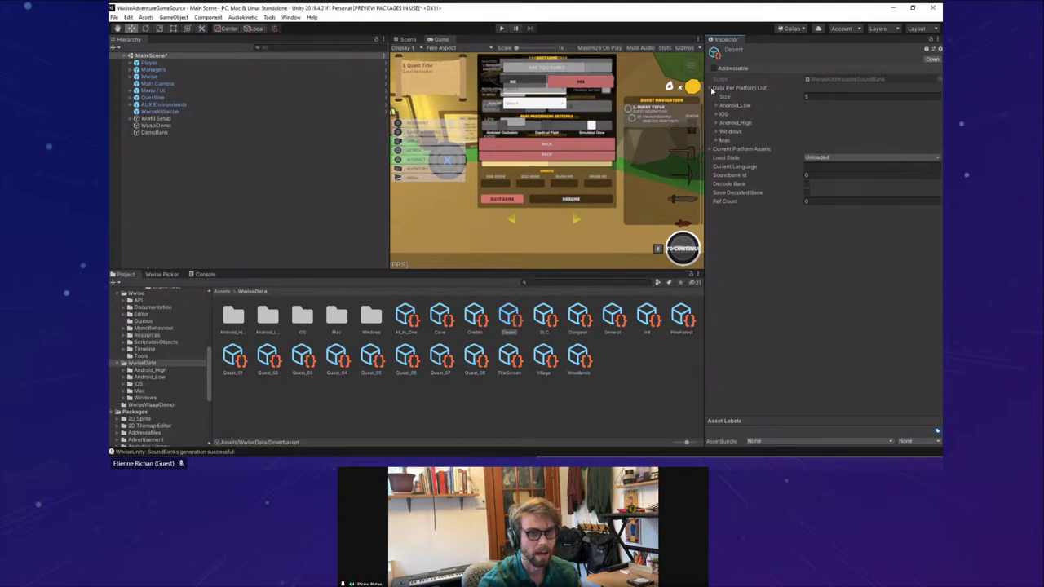
pyautogui.click(717, 106)
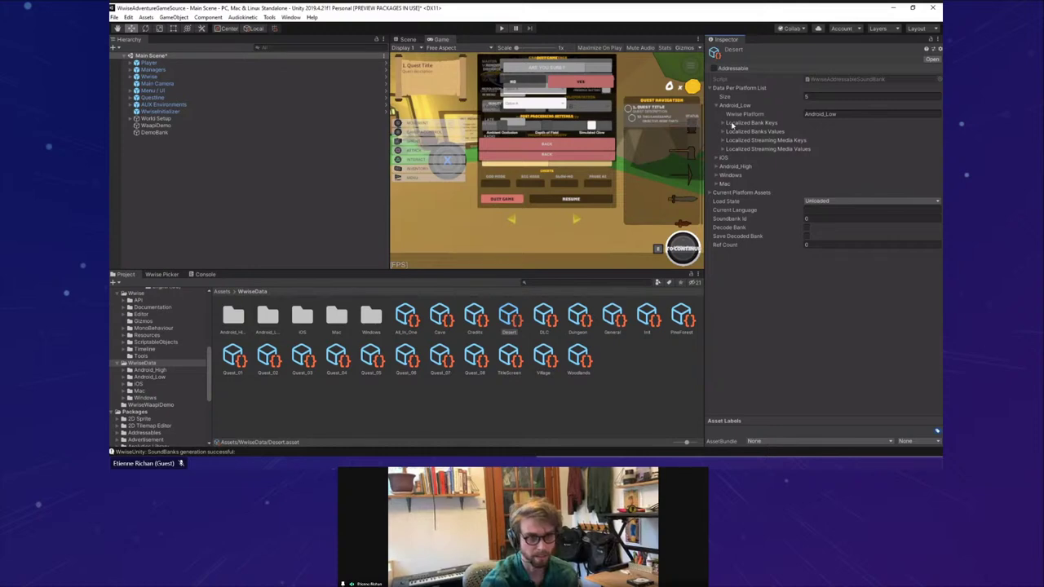
pyautogui.click(717, 106)
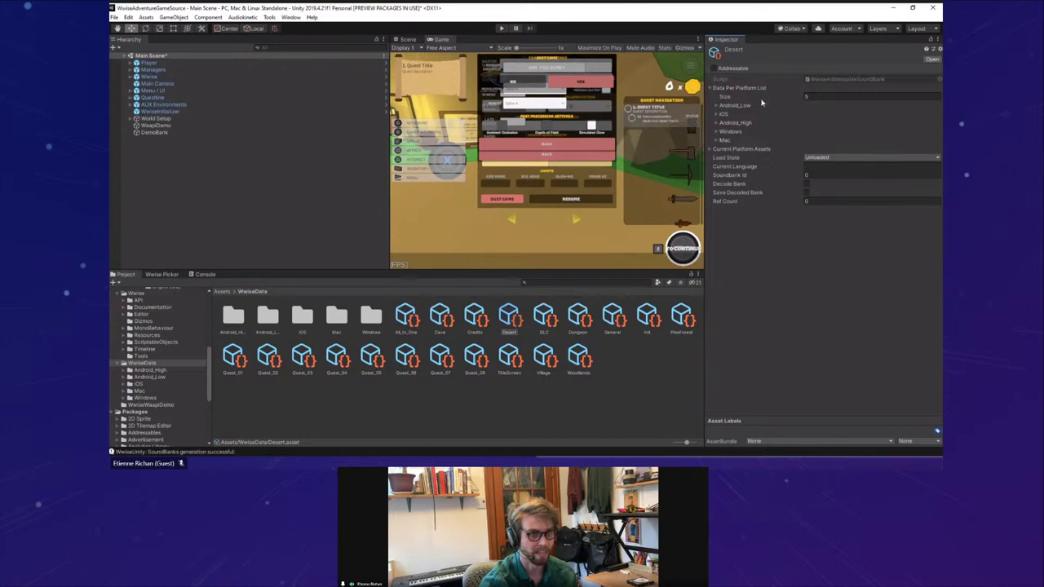
# Step: Show the Desert bank's Current Platform Assets and locate its referenced Desert.bnk and first streamed media file
pyautogui.click(711, 150)
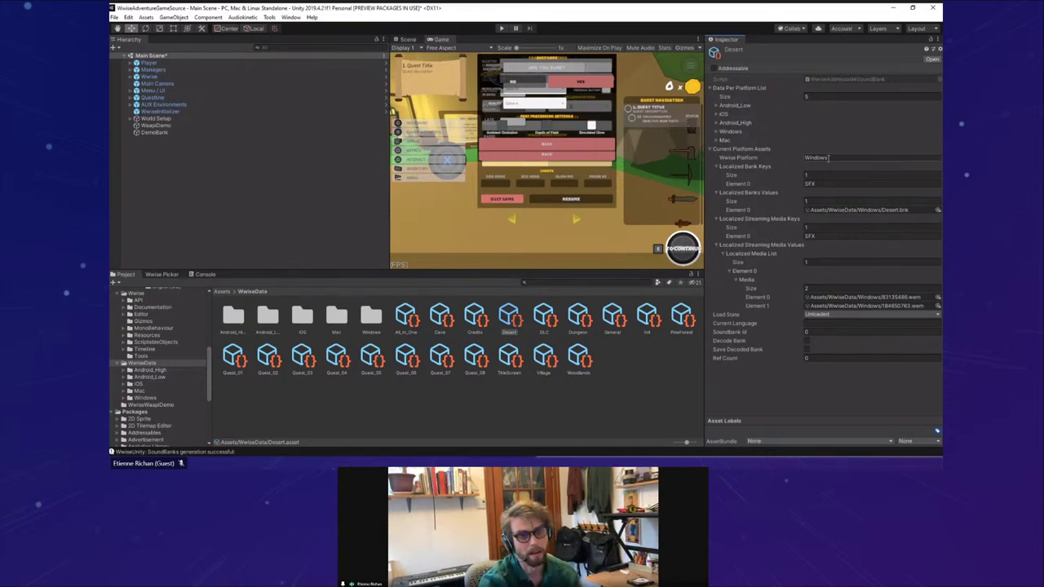
pyautogui.click(894, 210)
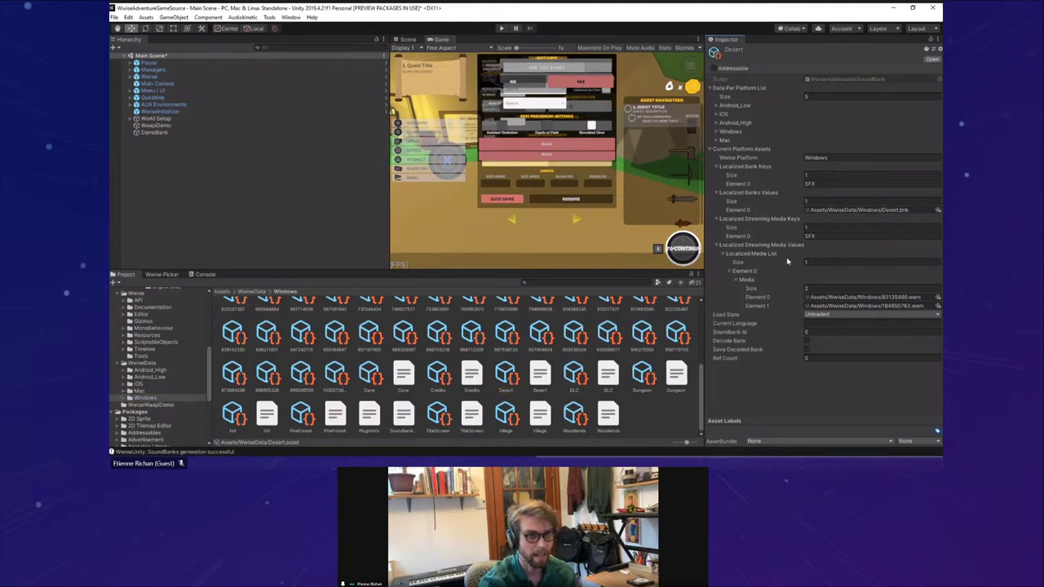
pyautogui.click(861, 298)
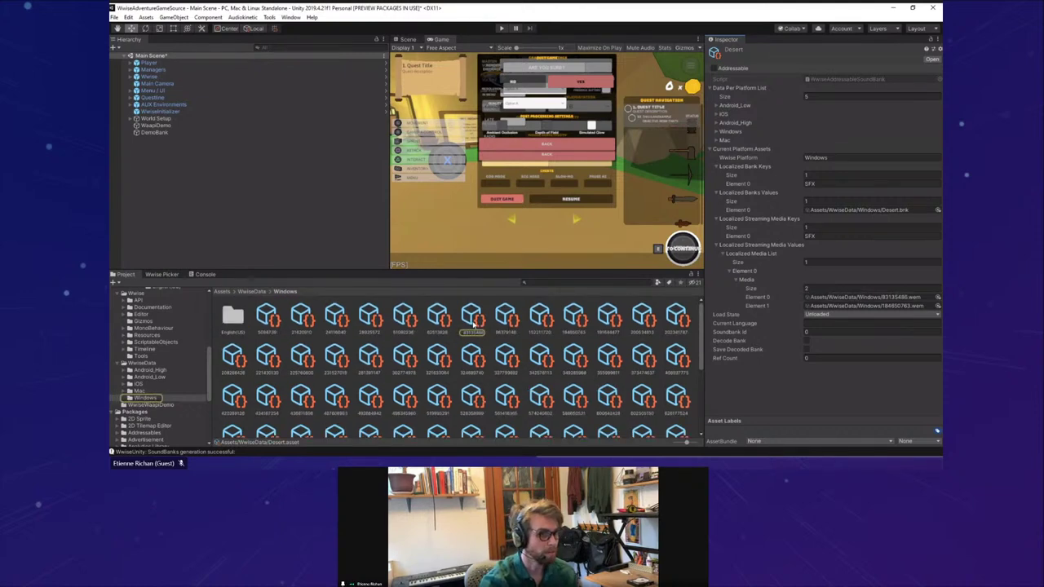
# Step: Select the DemoBank object, look at the SoundBank choices of its AkBank component, and cancel without choosing one
pyautogui.click(183, 154)
pyautogui.click(153, 133)
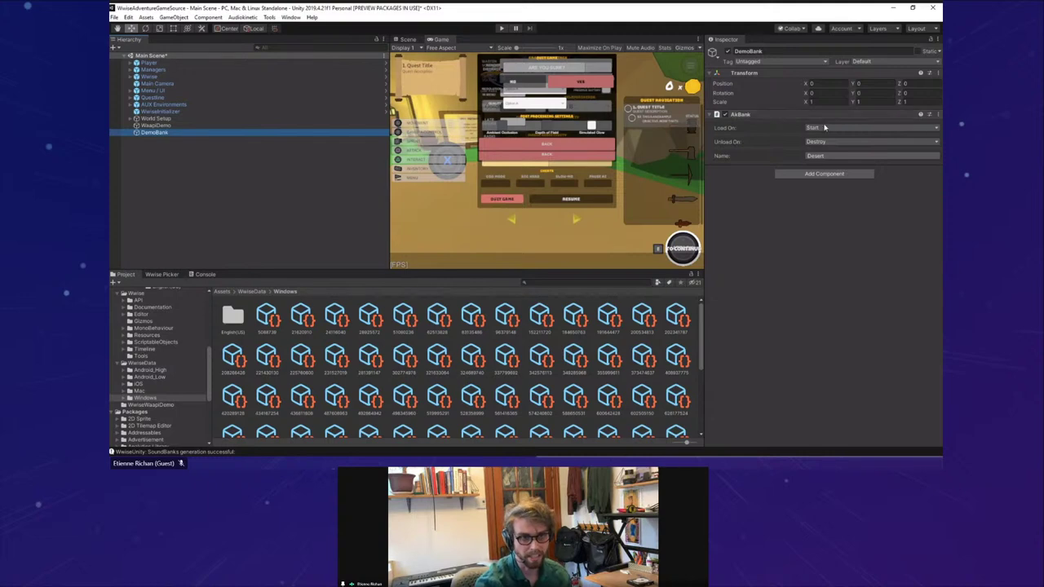
pyautogui.click(854, 155)
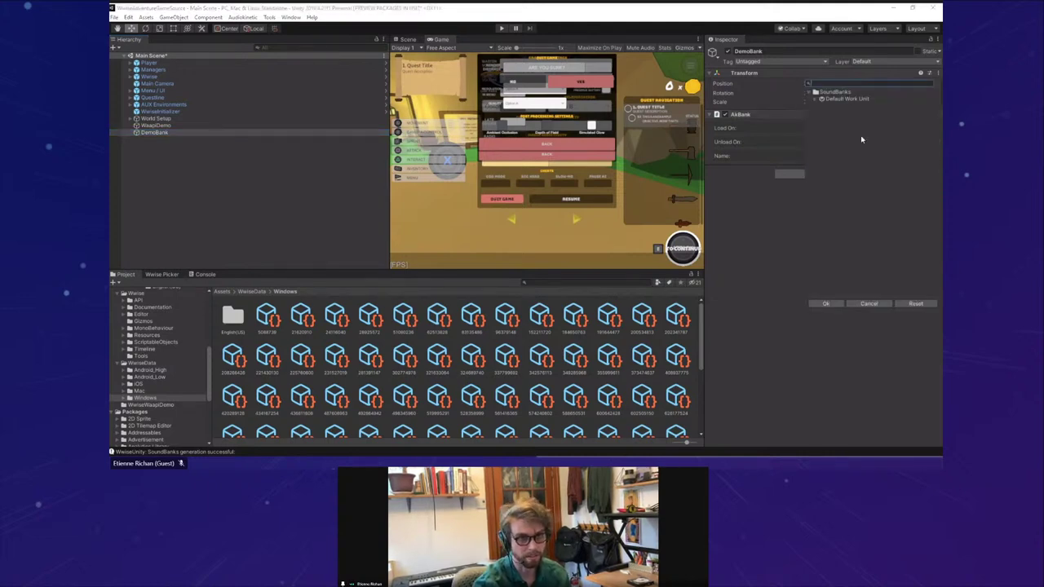
pyautogui.click(881, 303)
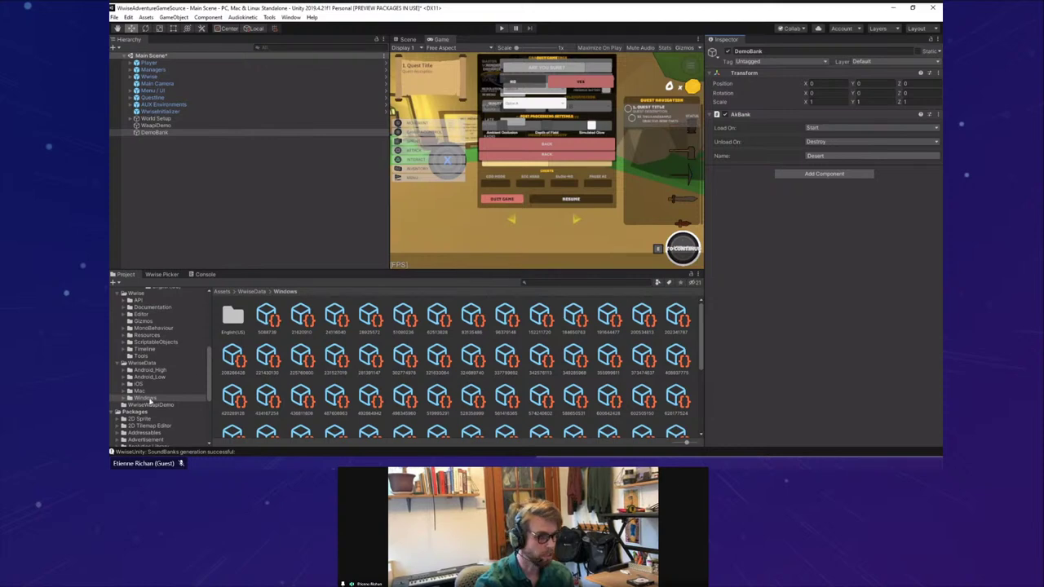
# Step: Inspect the Desert bank reference in Wwise/Resources/Soundbank and follow its Bank field to the addressable SoundBank asset
pyautogui.scroll(2, 173, 394)
pyautogui.click(130, 361)
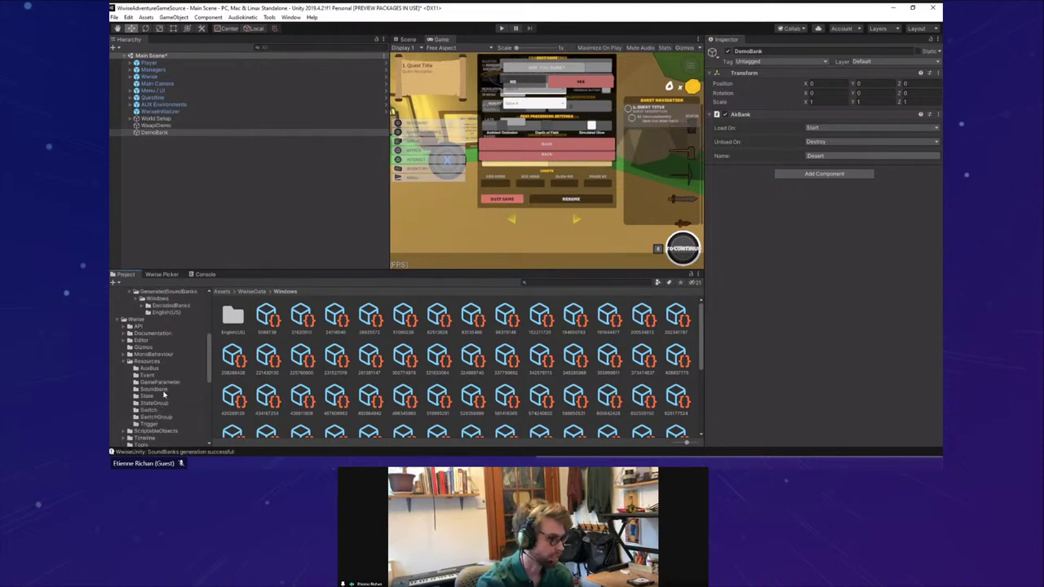
pyautogui.click(152, 389)
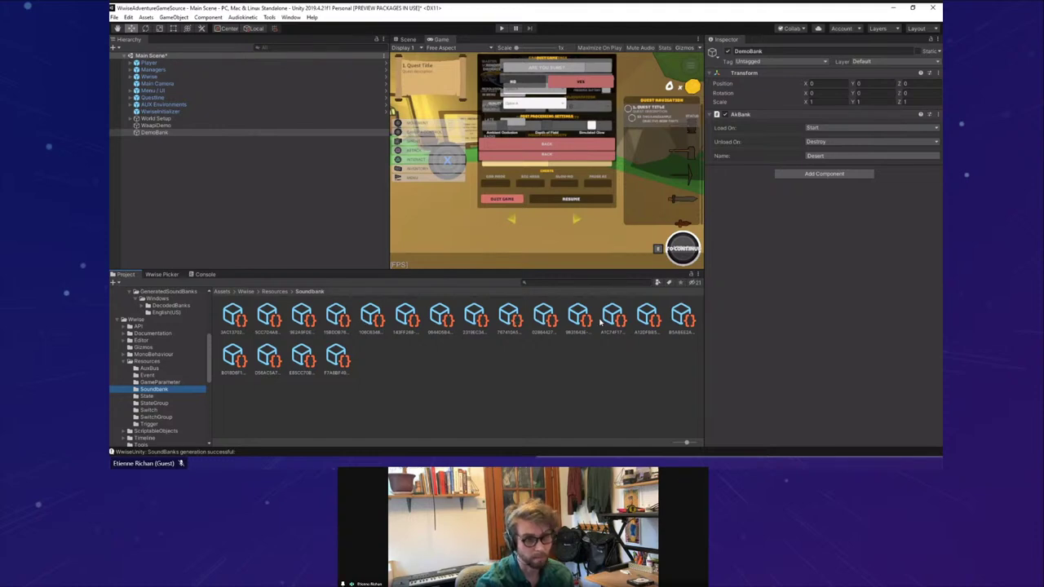
pyautogui.click(542, 319)
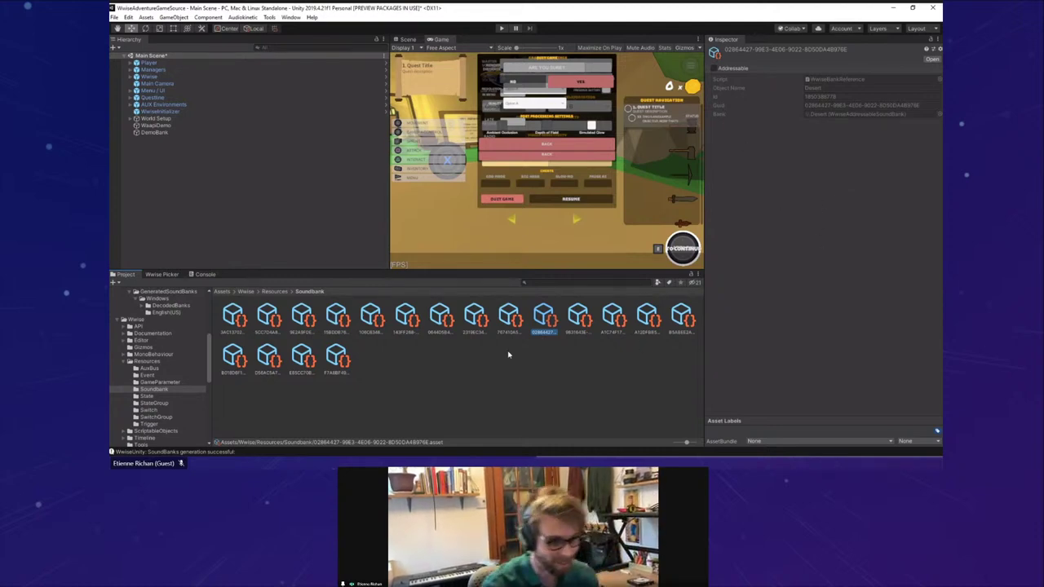
pyautogui.click(828, 84)
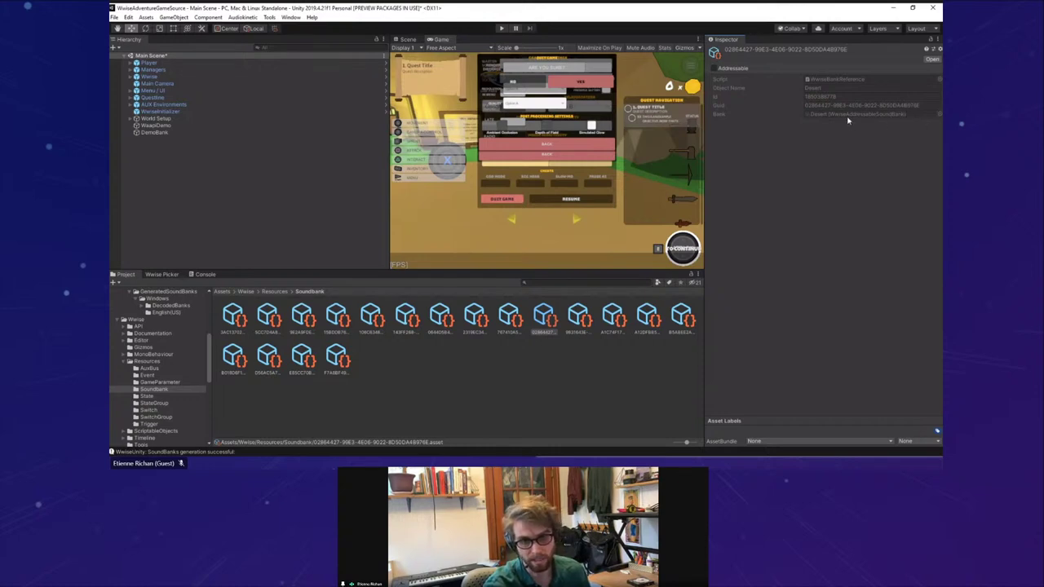
pyautogui.doubleClick(887, 122)
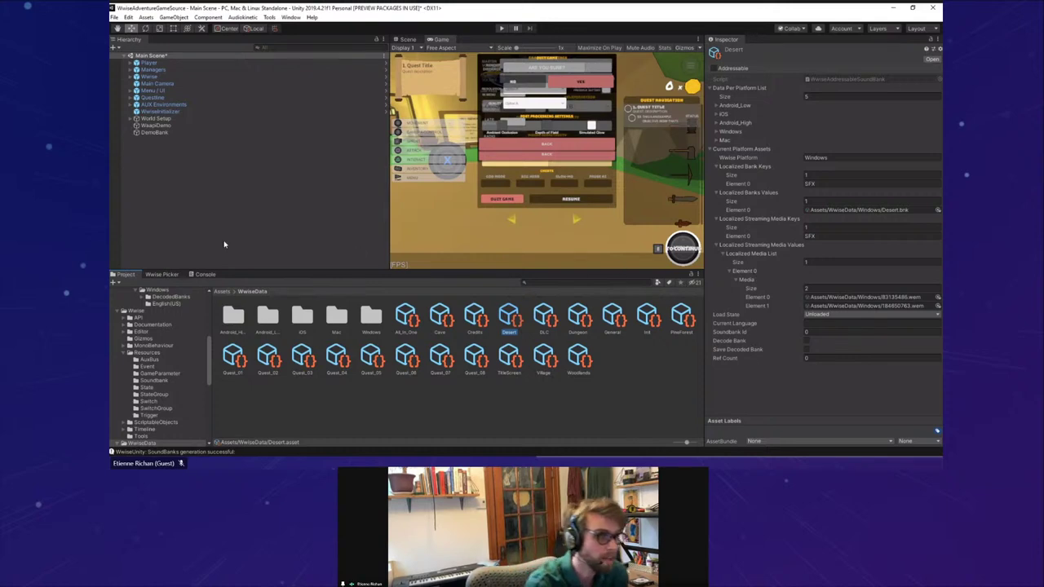
# Step: Clear the selection and open the Addressables Groups window
pyautogui.click(256, 241)
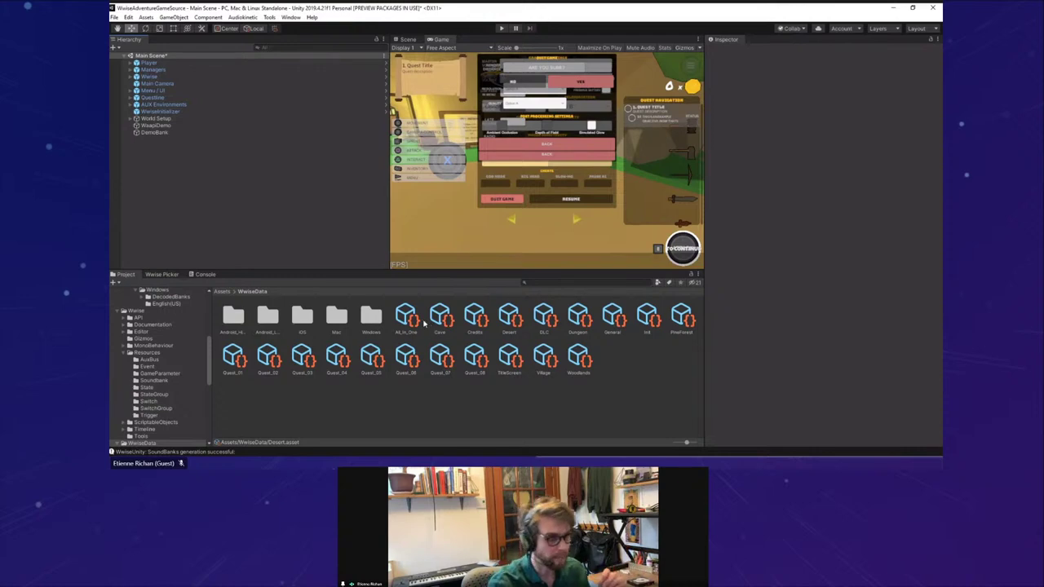
pyautogui.click(270, 18)
pyautogui.moveTo(283, 20)
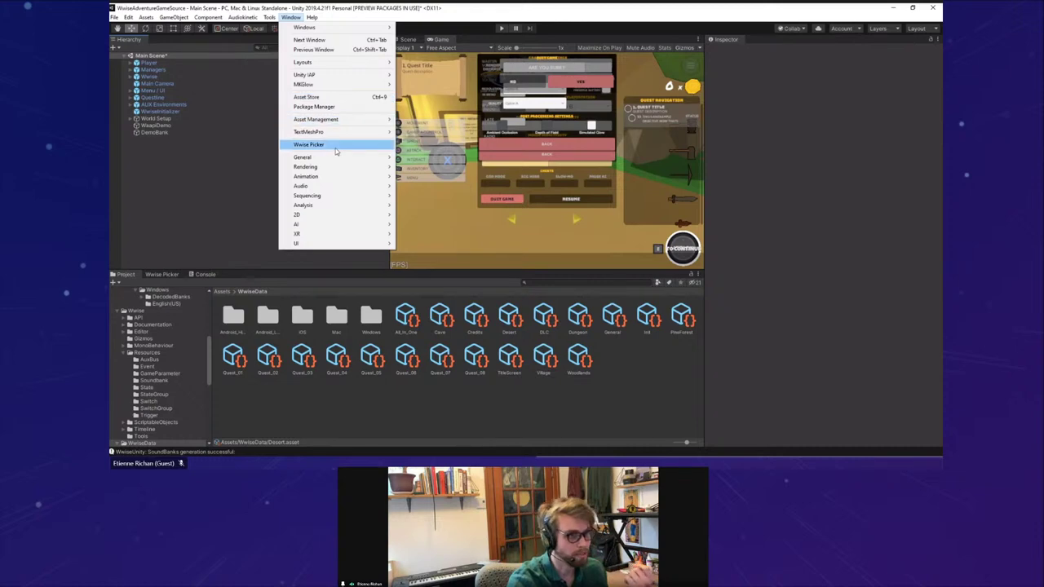
pyautogui.moveTo(371, 119)
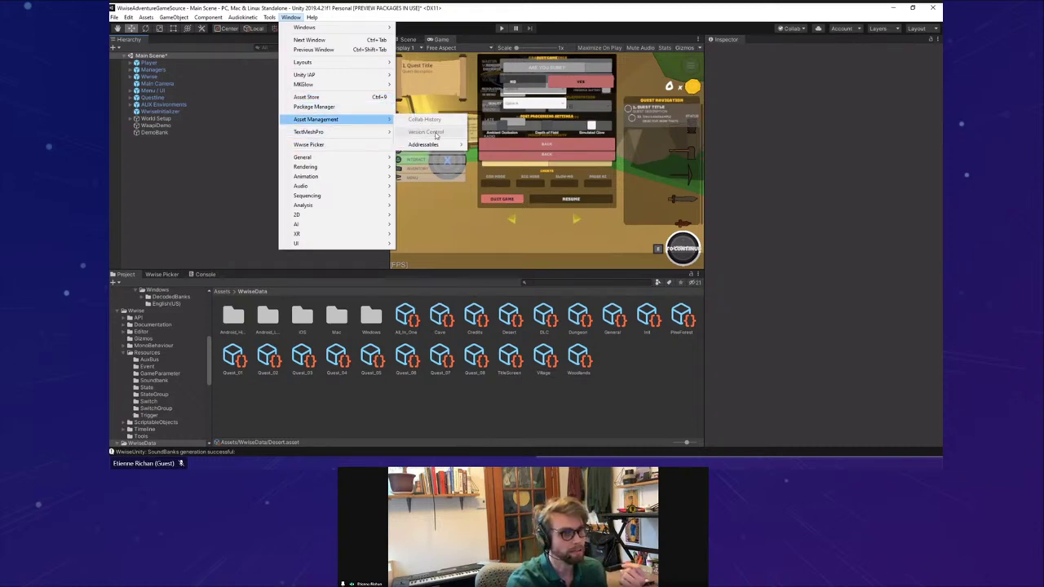
pyautogui.moveTo(446, 147)
pyautogui.click(499, 145)
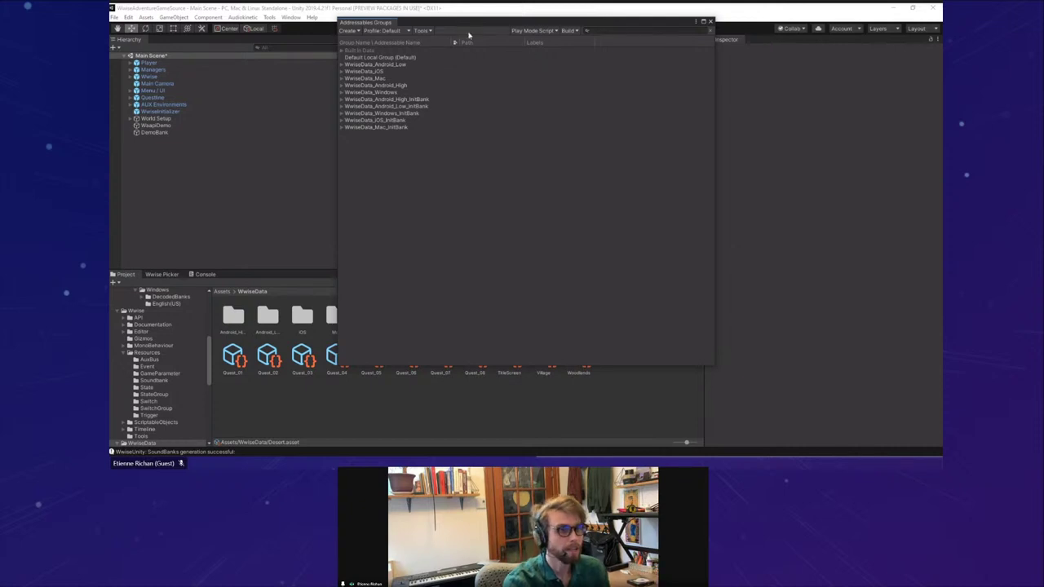
# Step: Inspect the WwiseData_Android_Low and WwiseData_Windows groups, and expand WwiseData_Windows to list its assets
pyautogui.click(436, 65)
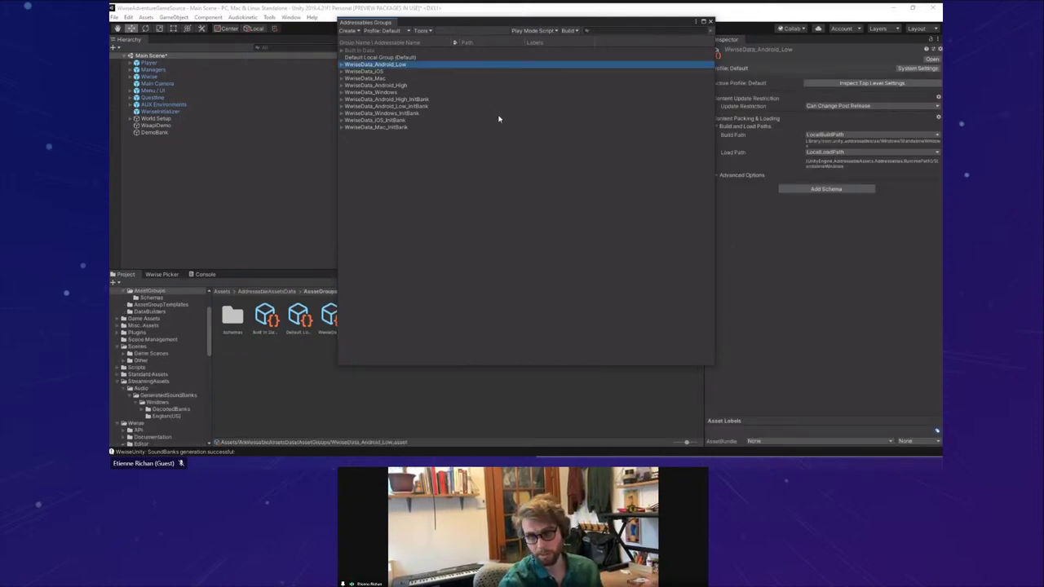
pyautogui.click(412, 94)
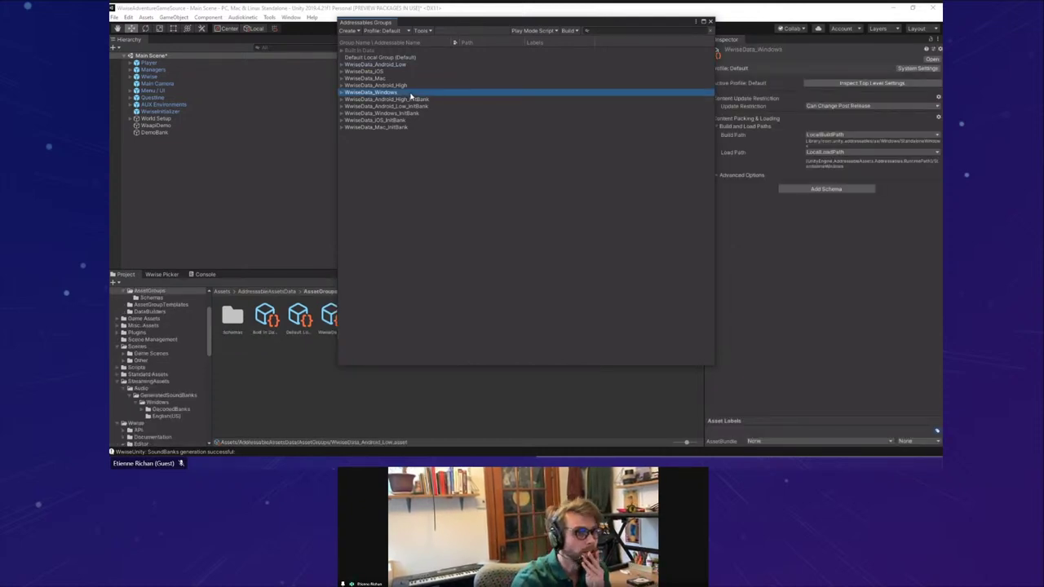
pyautogui.doubleClick(431, 93)
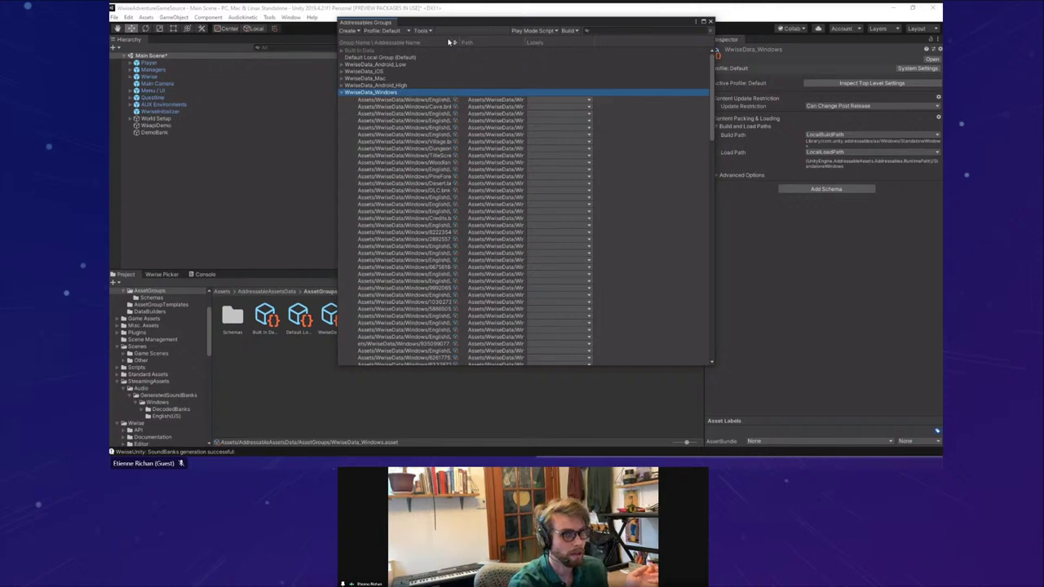
# Step: Widen the addressable name column and look through the assets listed in the WwiseData_Windows group
pyautogui.moveTo(453, 42); pyautogui.dragTo(538, 42)
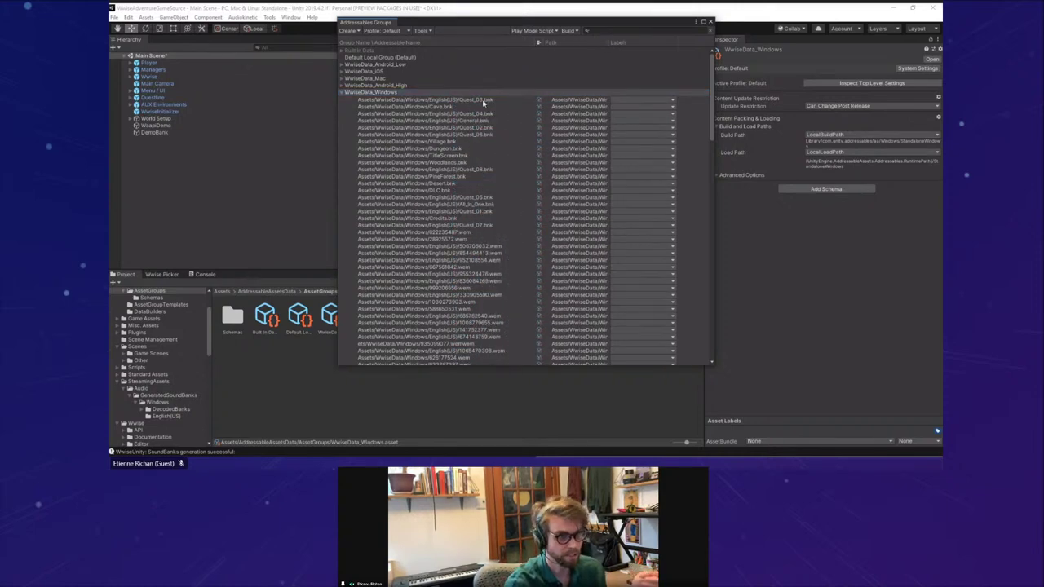
pyautogui.scroll(-10, 481, 122)
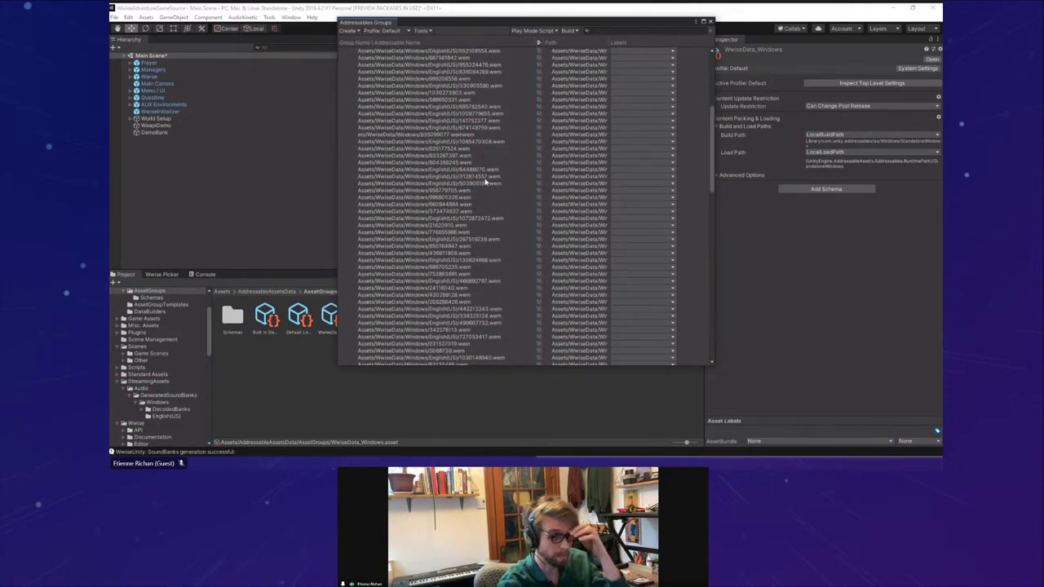
pyautogui.scroll(-15, 485, 183)
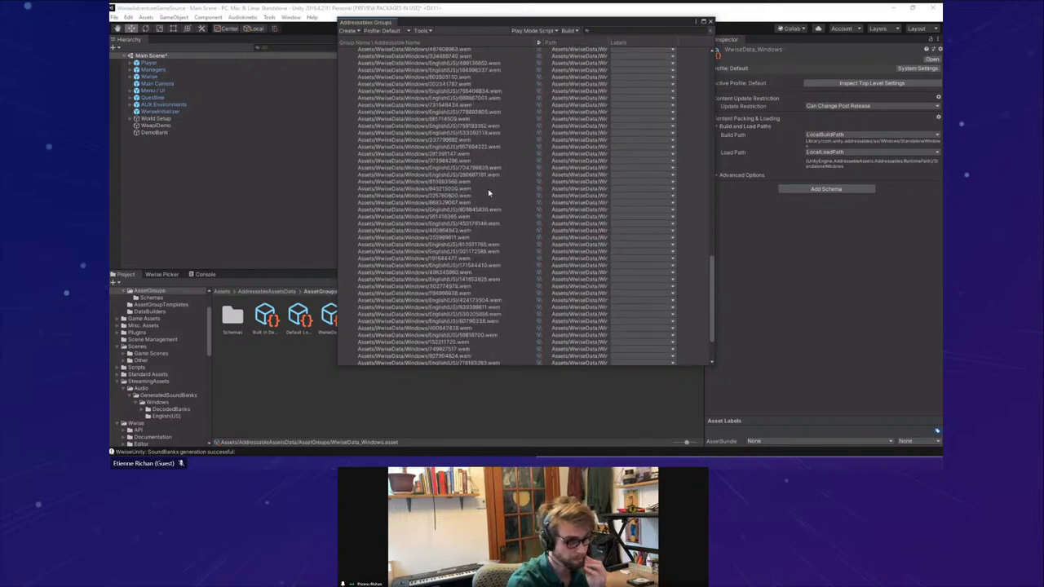
pyautogui.scroll(-3, 489, 193)
# Step: Expand the WwiseData_Windows_InitBank group to examine which bank it contains
pyautogui.click(466, 347)
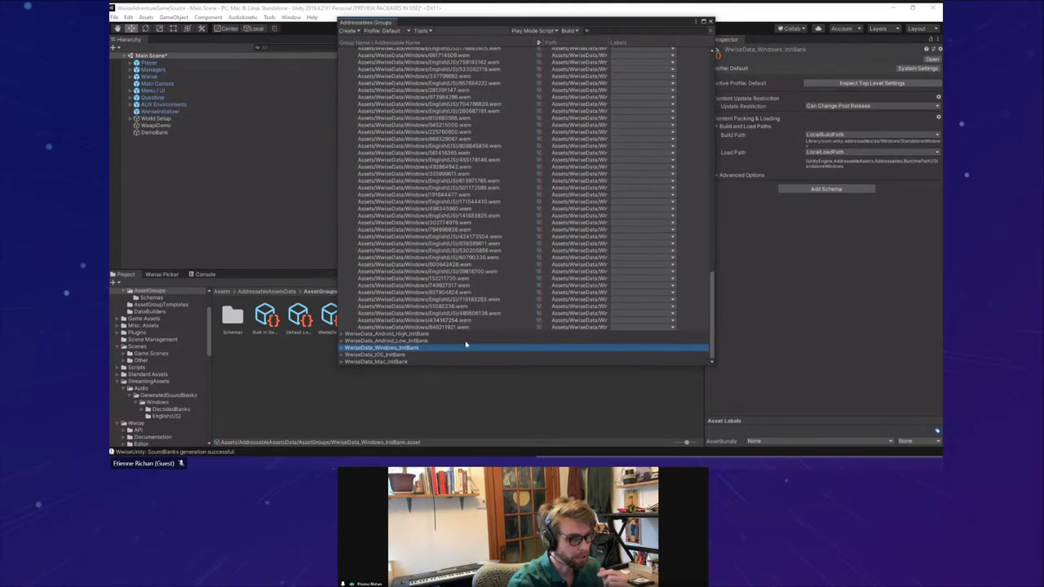
pyautogui.press('Right')
pyautogui.scroll(-2, 465, 341)
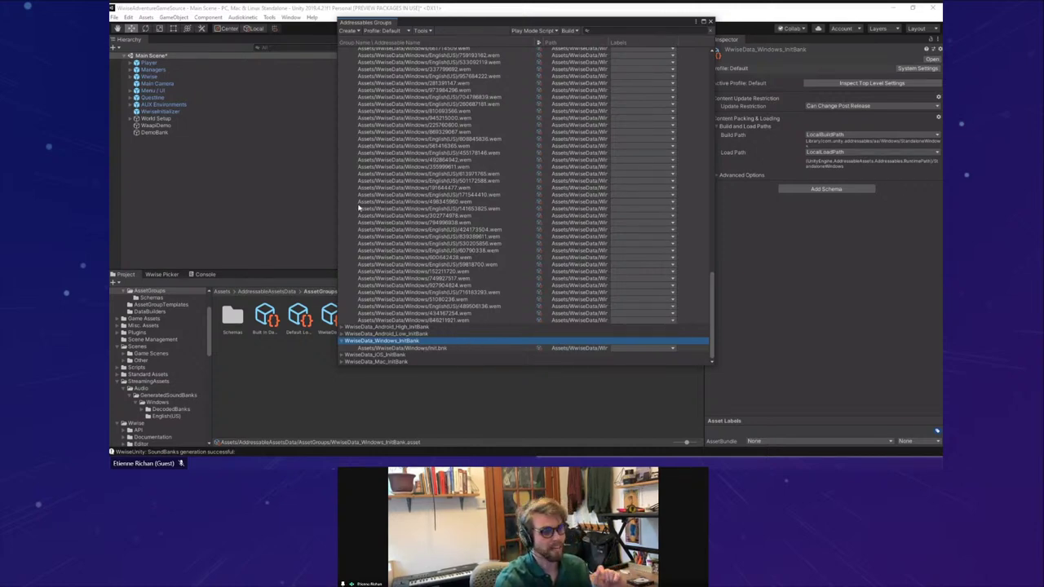
# Step: Select the WwiseInitializer object, look at the bank choices for its Init Bank Holder, and close the selector without choosing one
pyautogui.moveTo(339, 188); pyautogui.dragTo(379, 179)
pyautogui.click(216, 163)
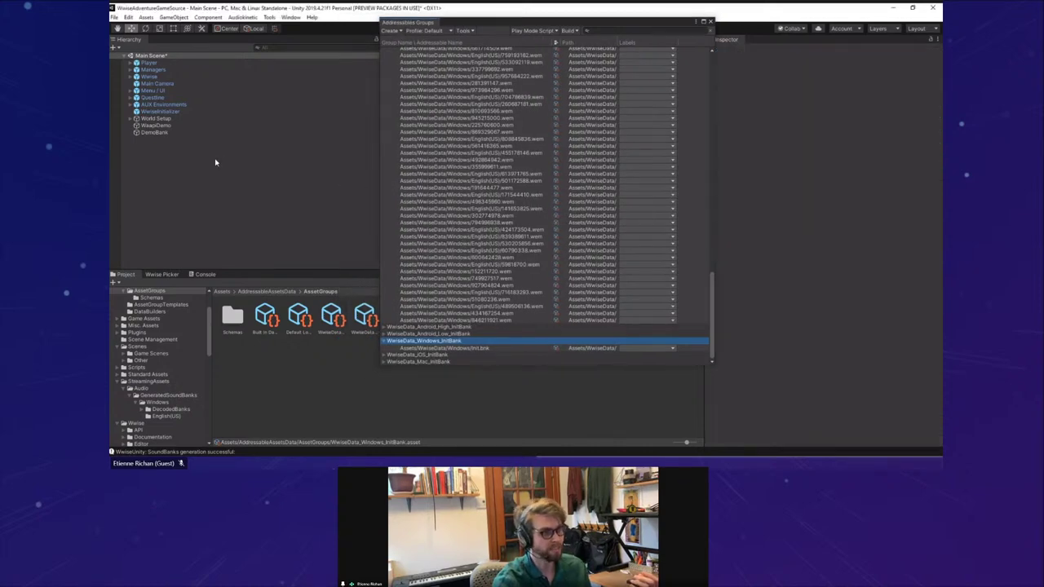
pyautogui.click(176, 113)
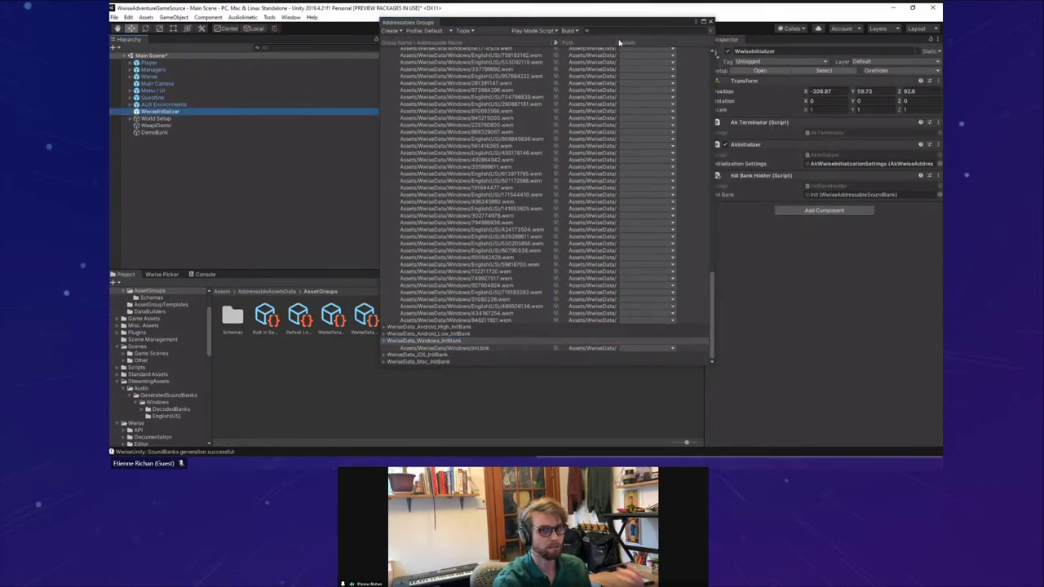
pyautogui.moveTo(612, 22); pyautogui.dragTo(509, 27)
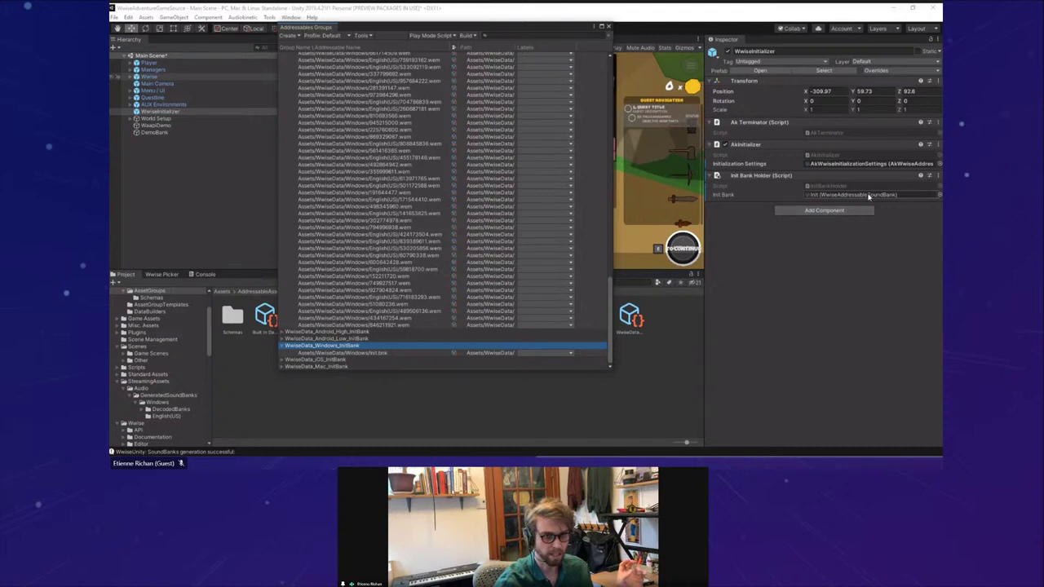
pyautogui.click(939, 195)
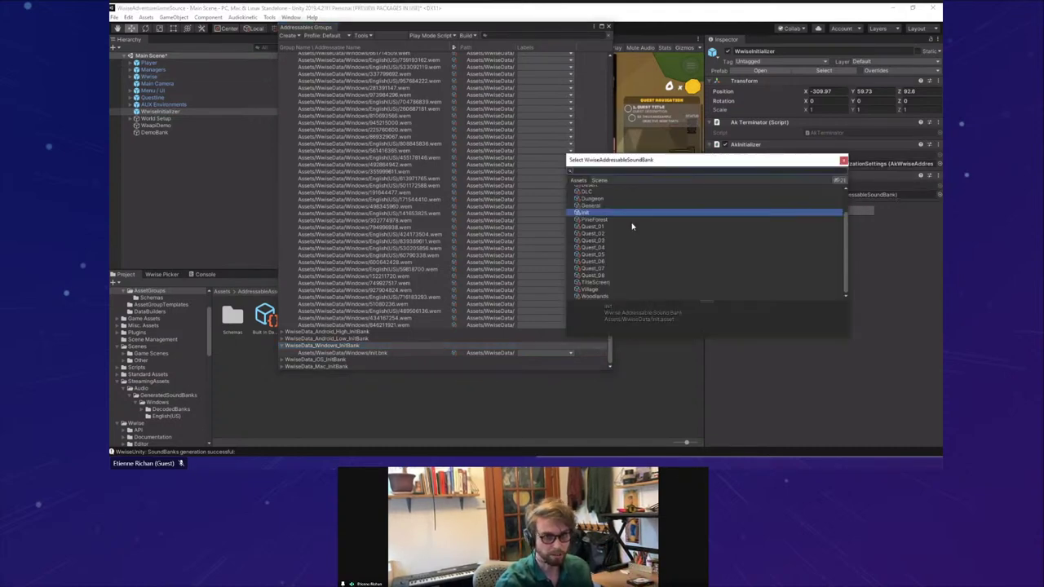
pyautogui.click(844, 160)
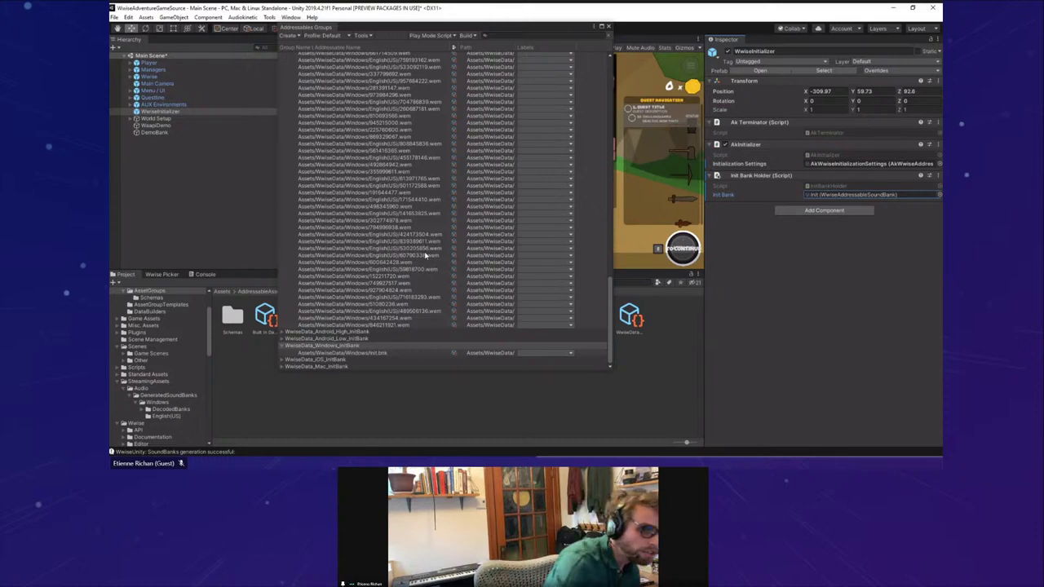
# Step: Create a new addressables group from the Packed Assets template
pyautogui.scroll(4, 429, 323)
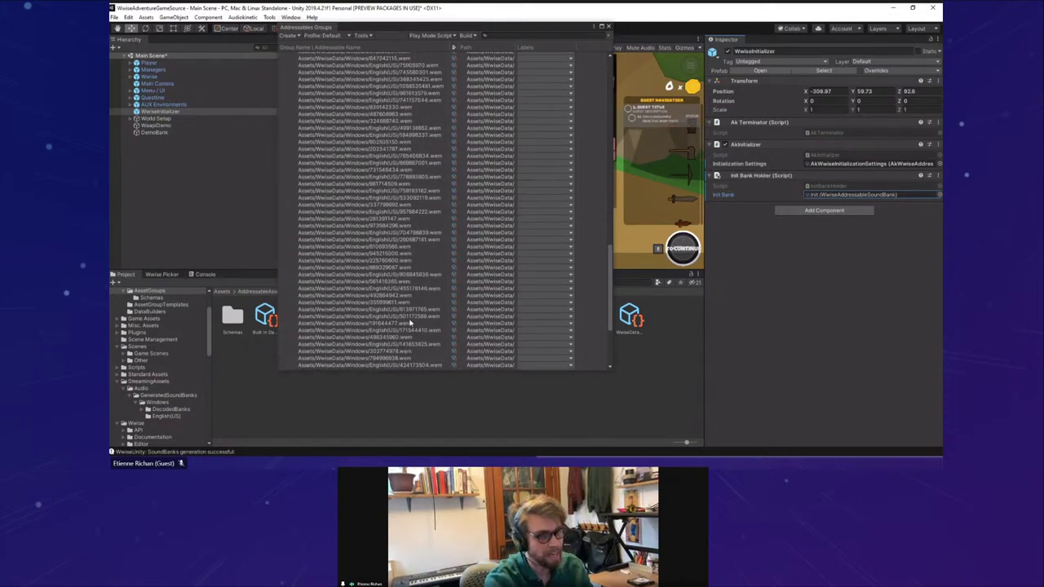
pyautogui.moveTo(610, 281); pyautogui.dragTo(611, 112)
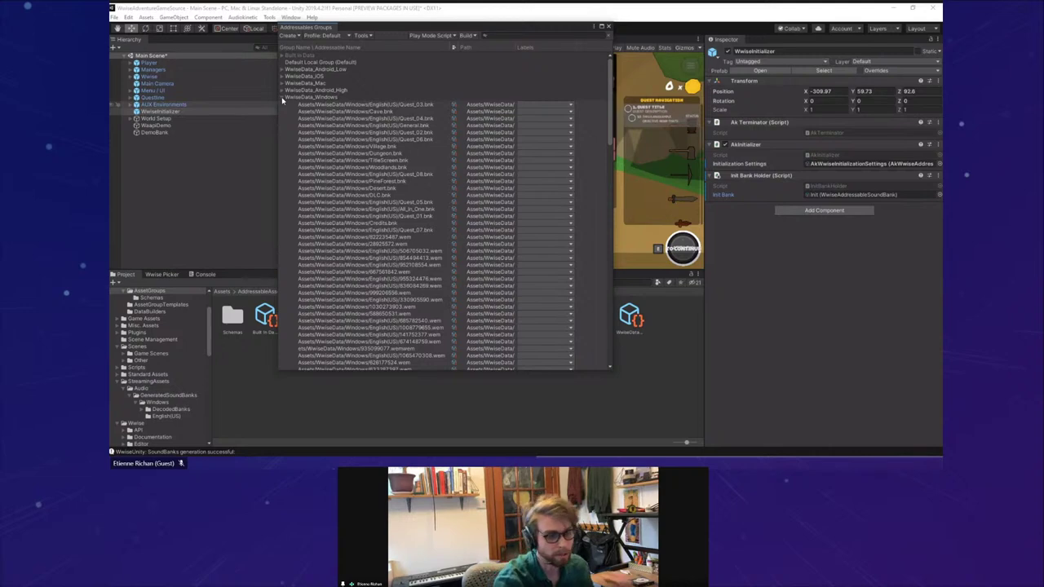
pyautogui.moveTo(610, 106); pyautogui.dragTo(609, 343)
pyautogui.click(410, 345)
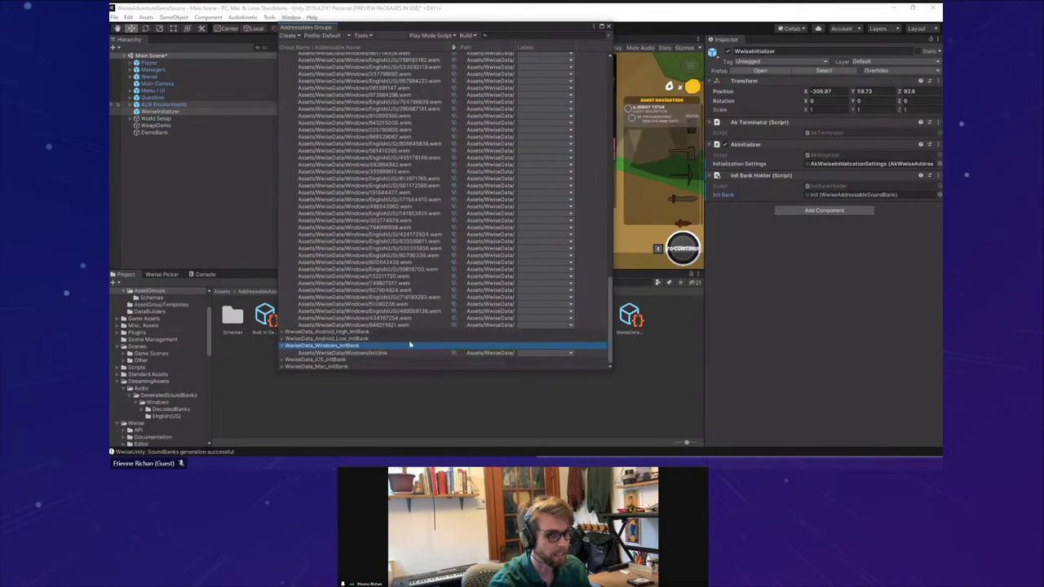
pyautogui.rightClick(318, 368)
pyautogui.moveTo(394, 411)
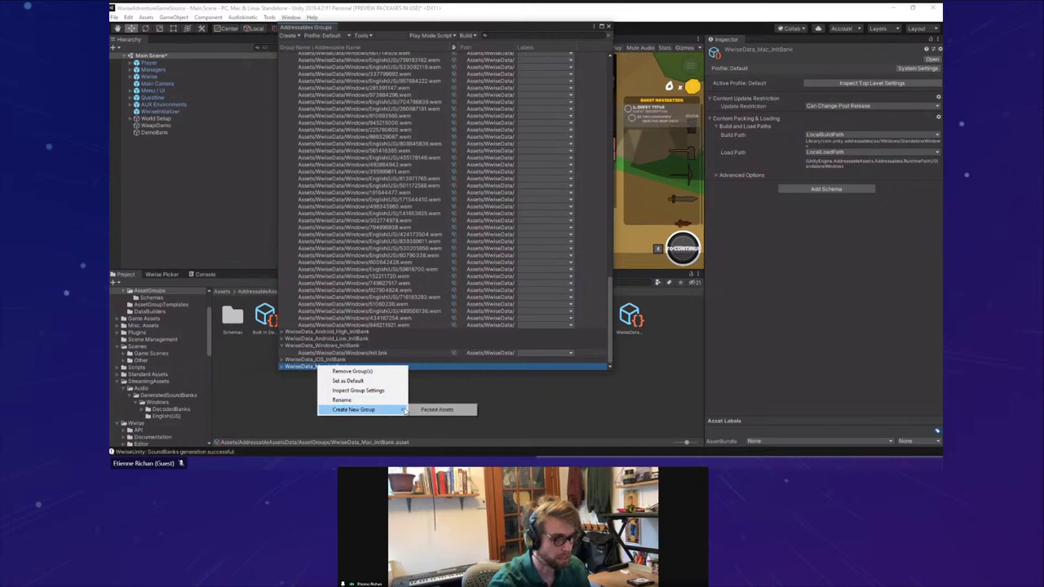
pyautogui.click(437, 410)
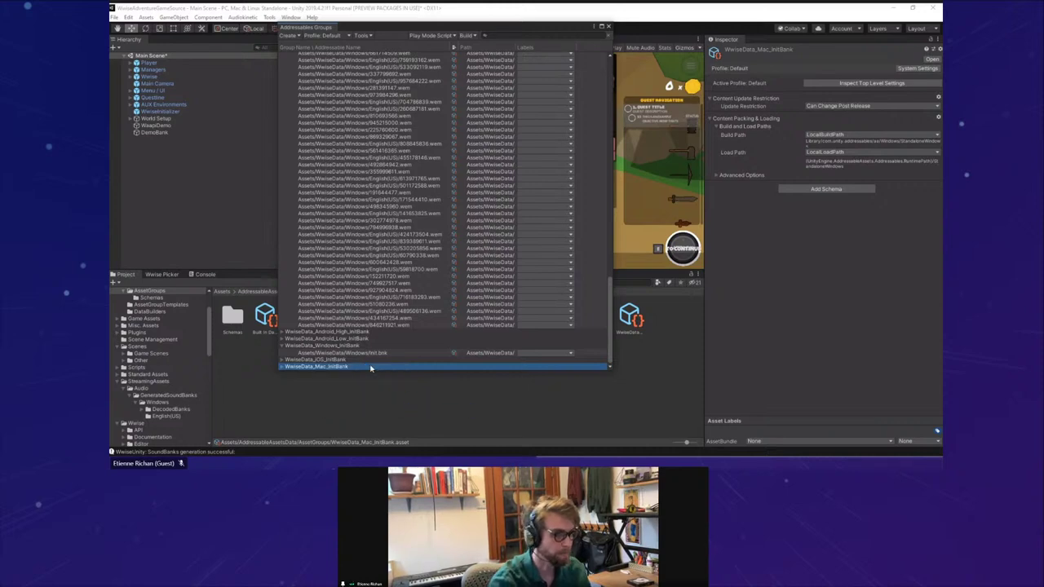
# Step: Name the new Packed Assets group WwiseData_Windows_DLC
pyautogui.scroll(-1, 334, 369)
pyautogui.click(320, 368)
pyautogui.click(319, 368)
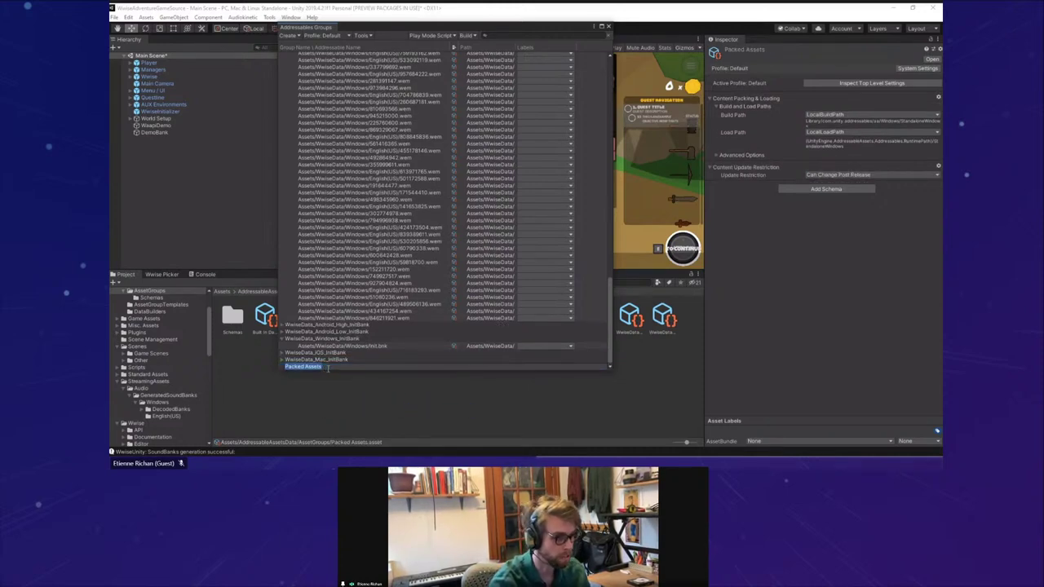
pyautogui.write('Wwis')
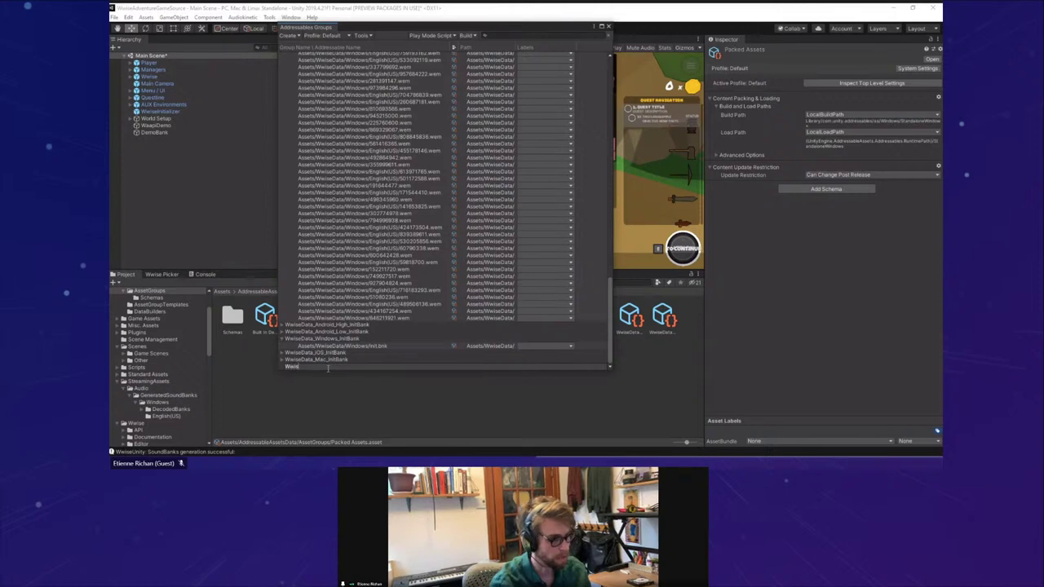
pyautogui.write('eData_Windows_DLC')
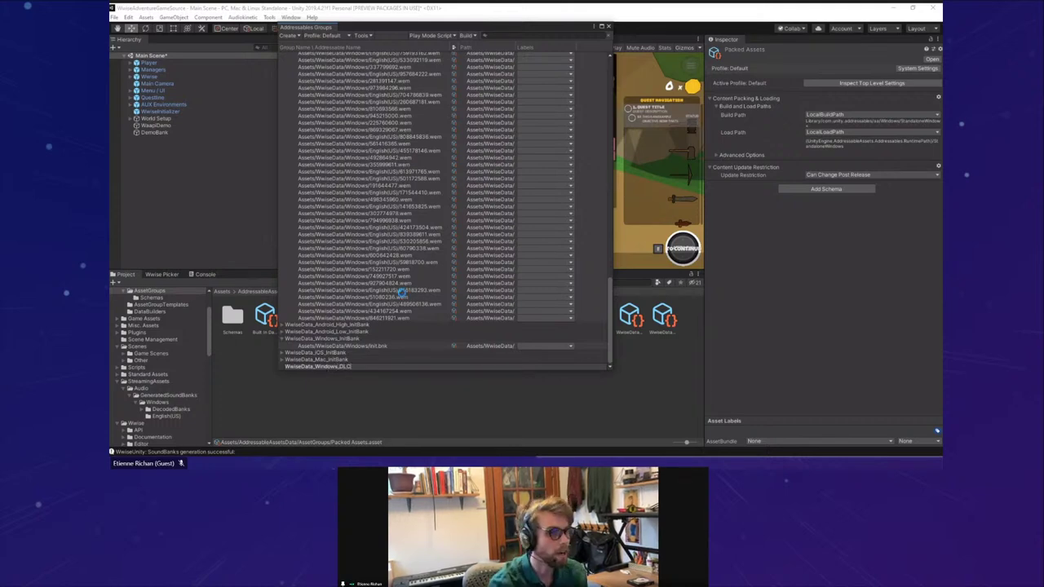
pyautogui.press('Return')
# Step: Move the Windows DLC.bnk asset from WwiseData_Windows into the WwiseData_Windows_DLC group and expand that group
pyautogui.scroll(5, 410, 298)
pyautogui.scroll(10, 394, 245)
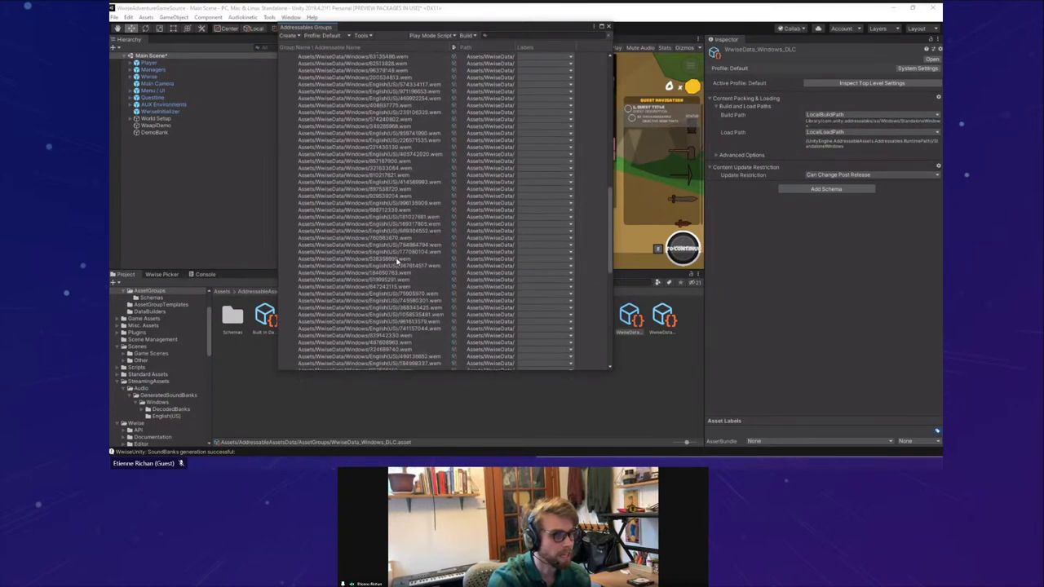
pyautogui.scroll(5, 402, 274)
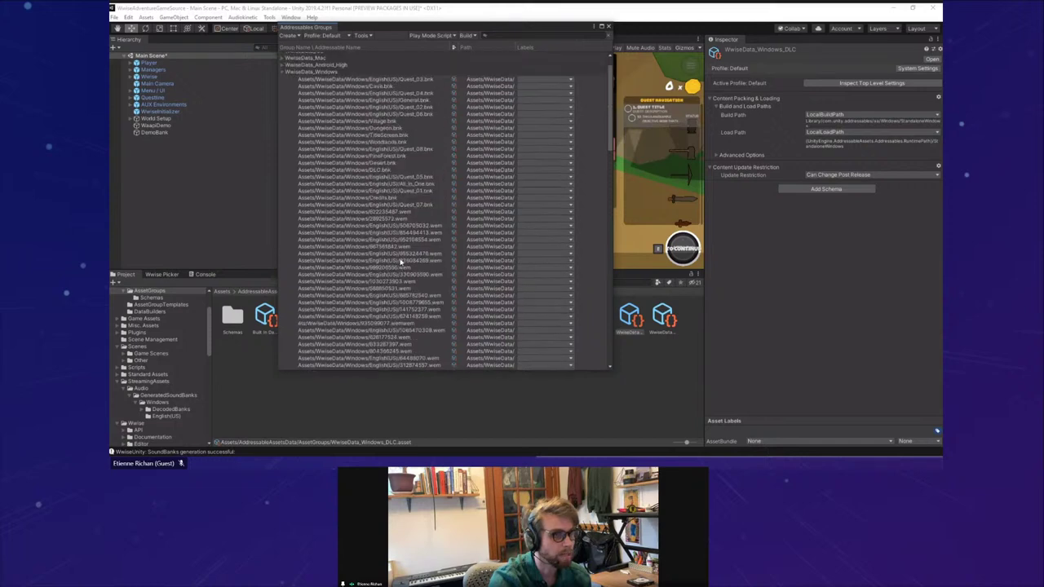
pyautogui.rightClick(396, 171)
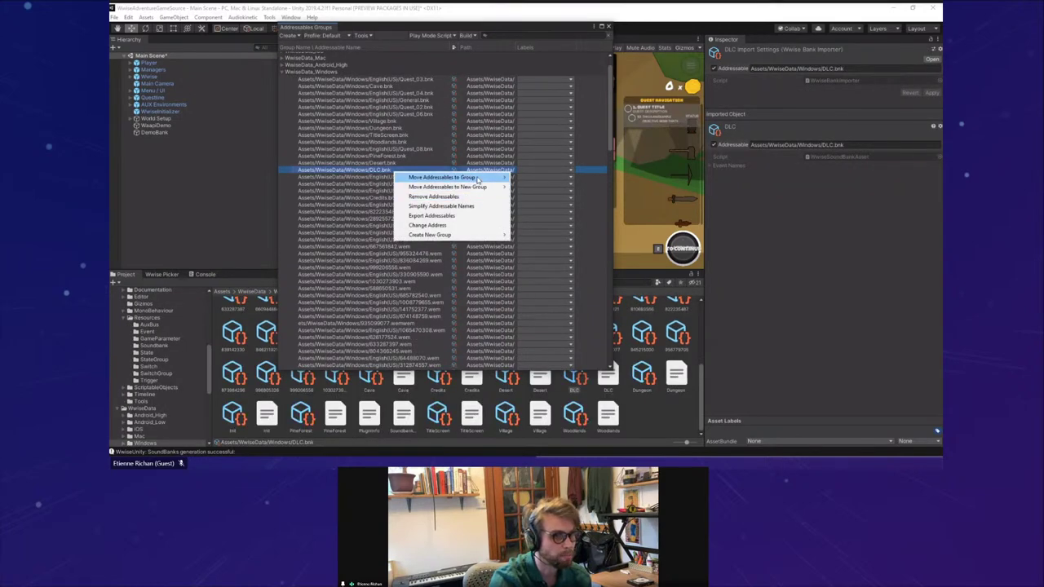
pyautogui.moveTo(479, 178)
pyautogui.click(581, 283)
pyautogui.scroll(-10, 501, 296)
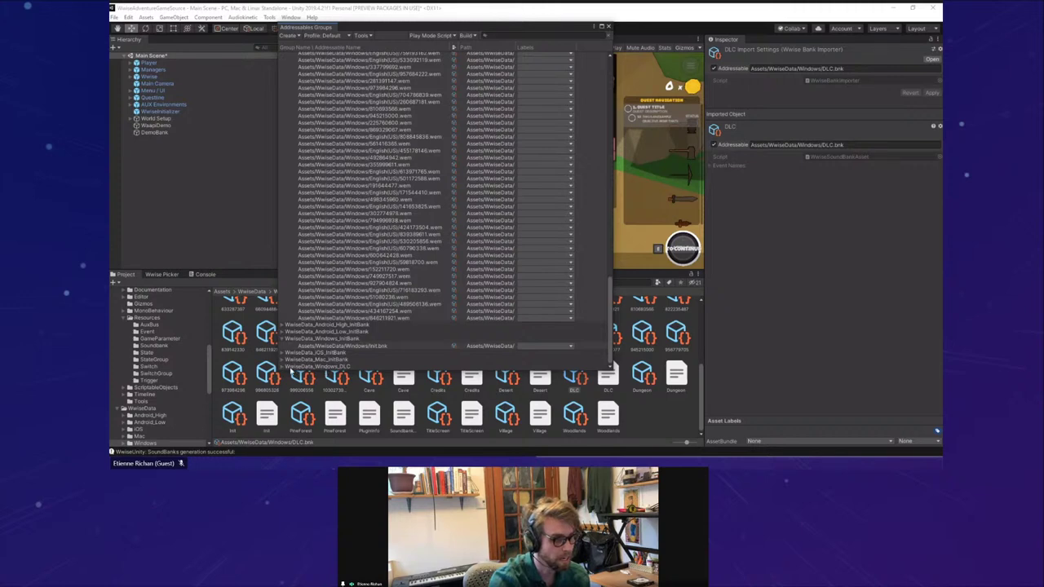
pyautogui.click(283, 369)
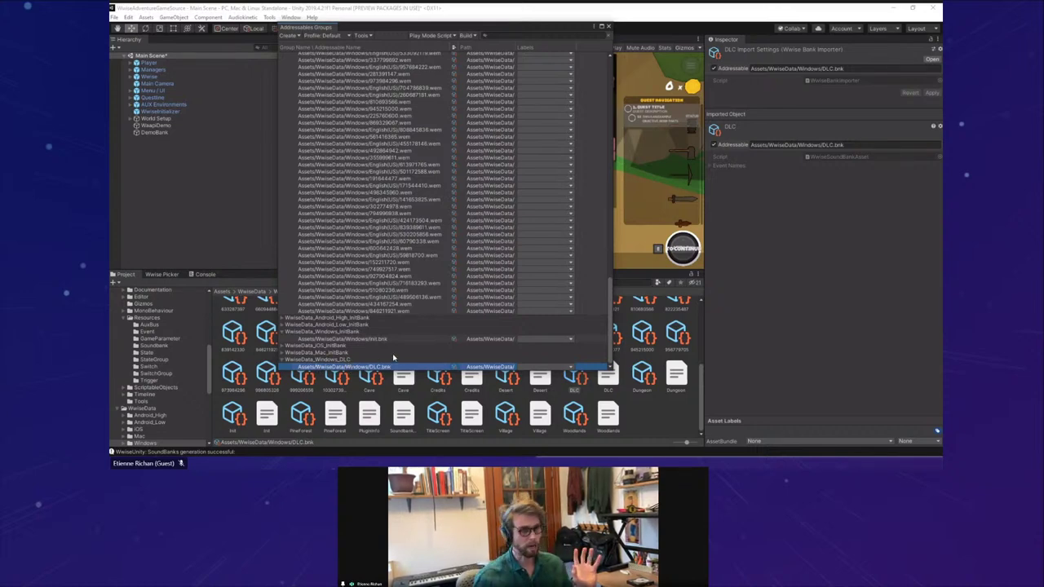
# Step: Move the Addressables Groups window aside and open the AddressableAssetsData/DataBuilders folder in the project
pyautogui.scroll(5, 175, 368)
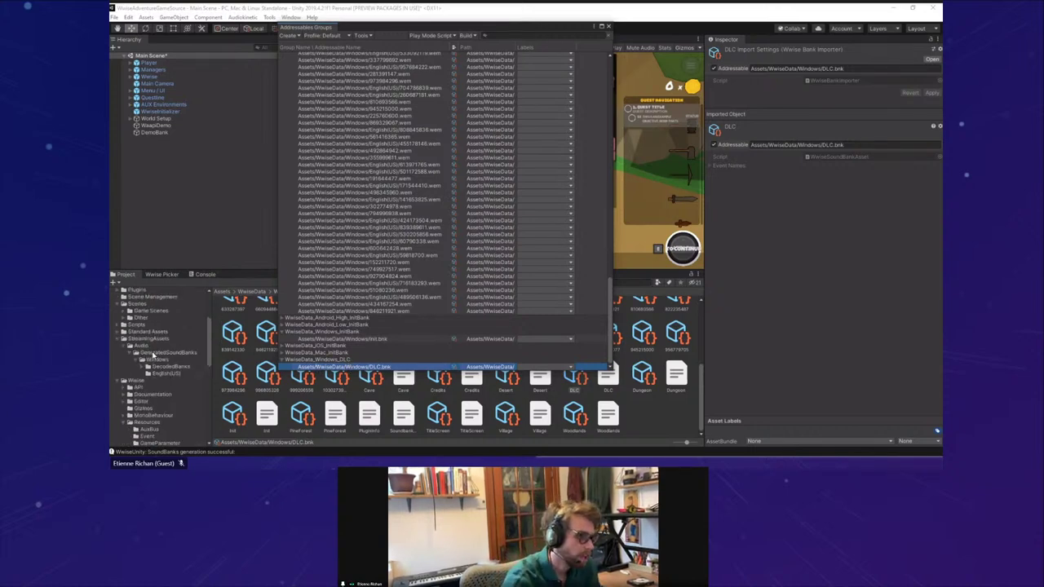
pyautogui.click(143, 380)
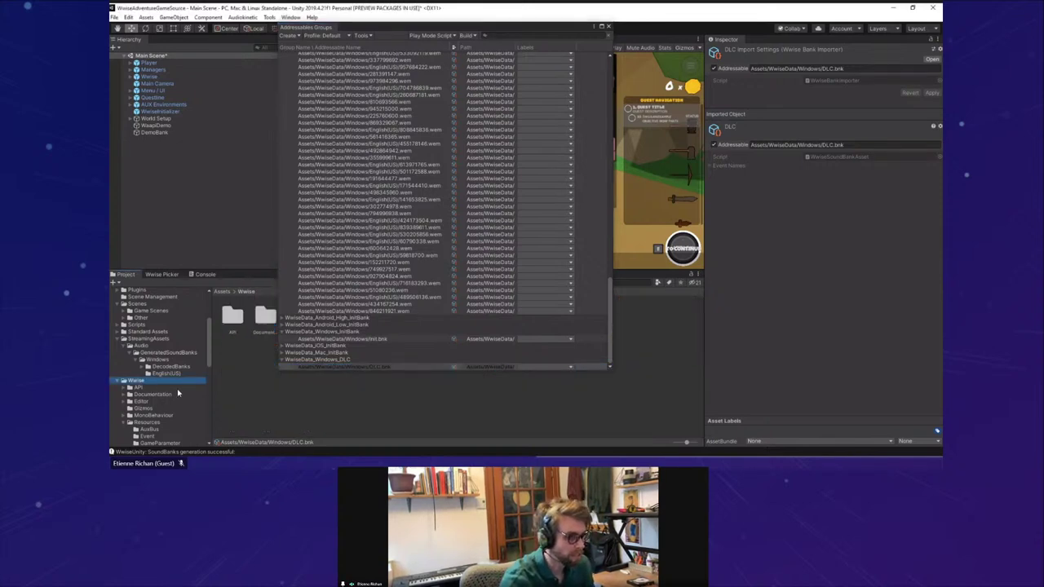
pyautogui.scroll(-3, 178, 395)
pyautogui.click(126, 370)
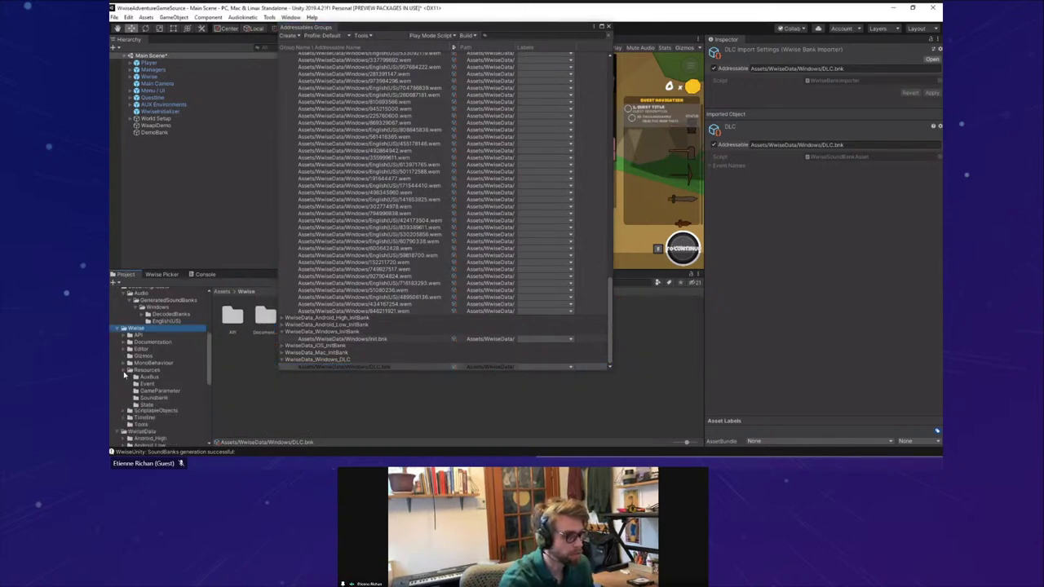
pyautogui.scroll(2, 145, 347)
pyautogui.click(153, 333)
pyautogui.moveTo(469, 26); pyautogui.dragTo(693, 33)
pyautogui.click(149, 359)
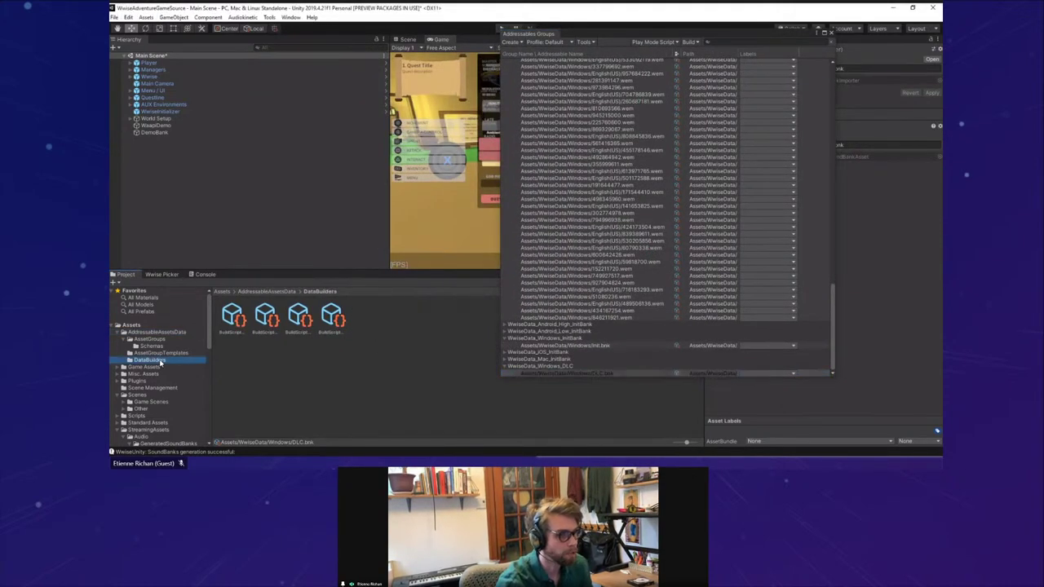
# Step: Create a Wwise packed build script from the Addressables content builders in the DataBuilders folder, keeping its default name
pyautogui.rightClick(385, 354)
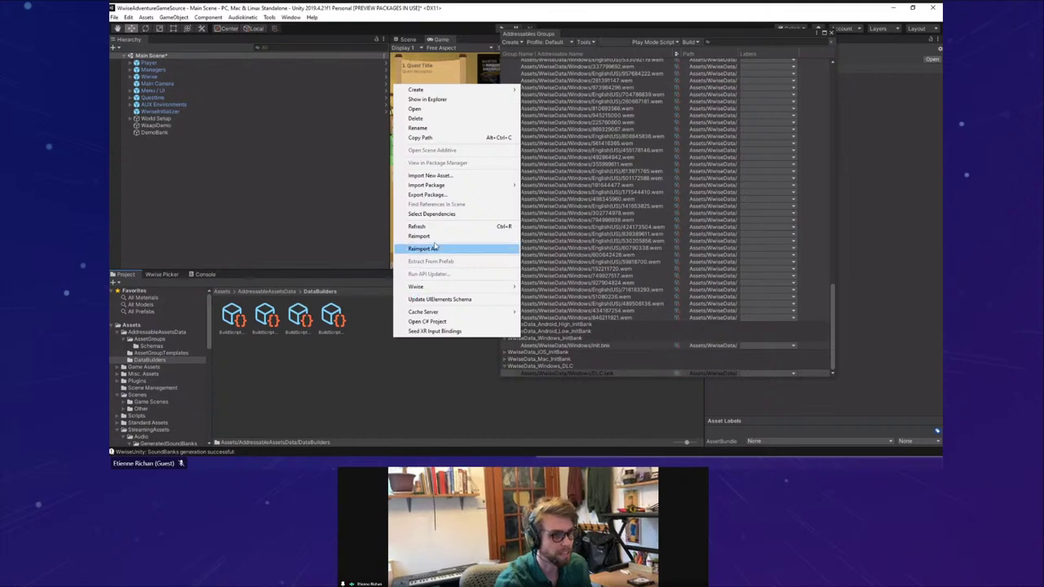
pyautogui.moveTo(420, 90)
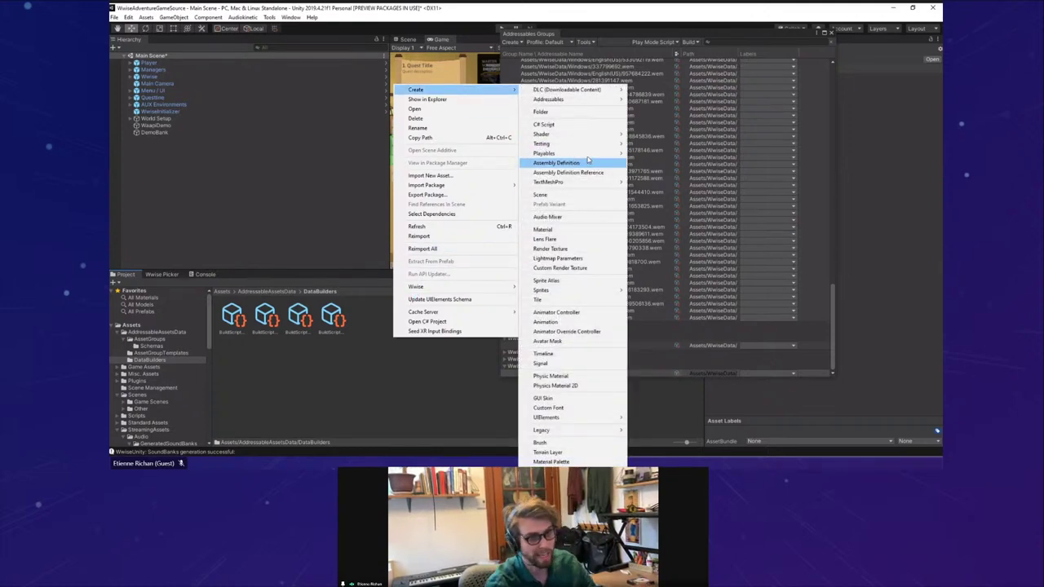
pyautogui.moveTo(610, 100)
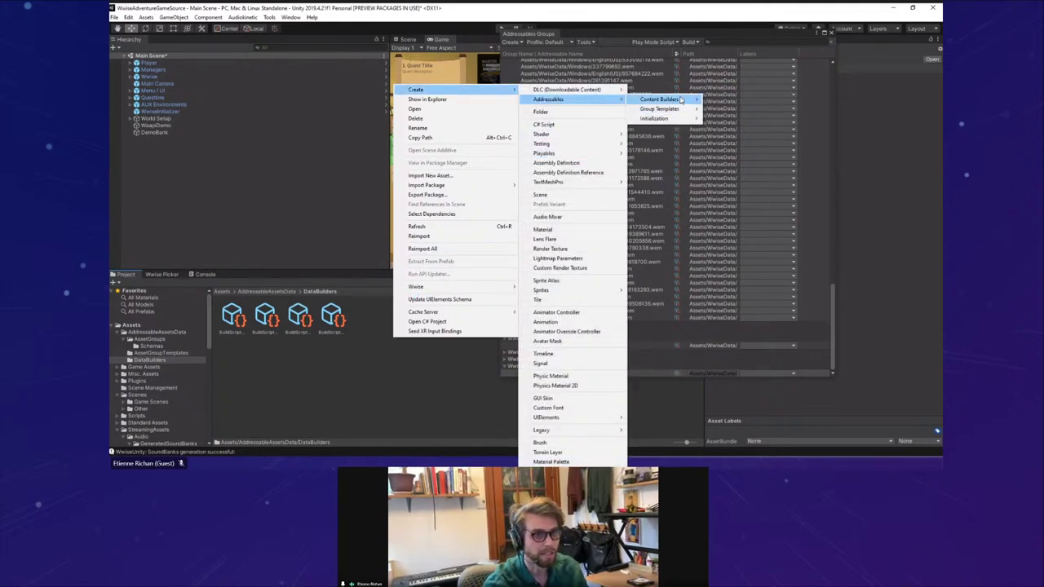
pyautogui.moveTo(681, 99)
pyautogui.click(745, 108)
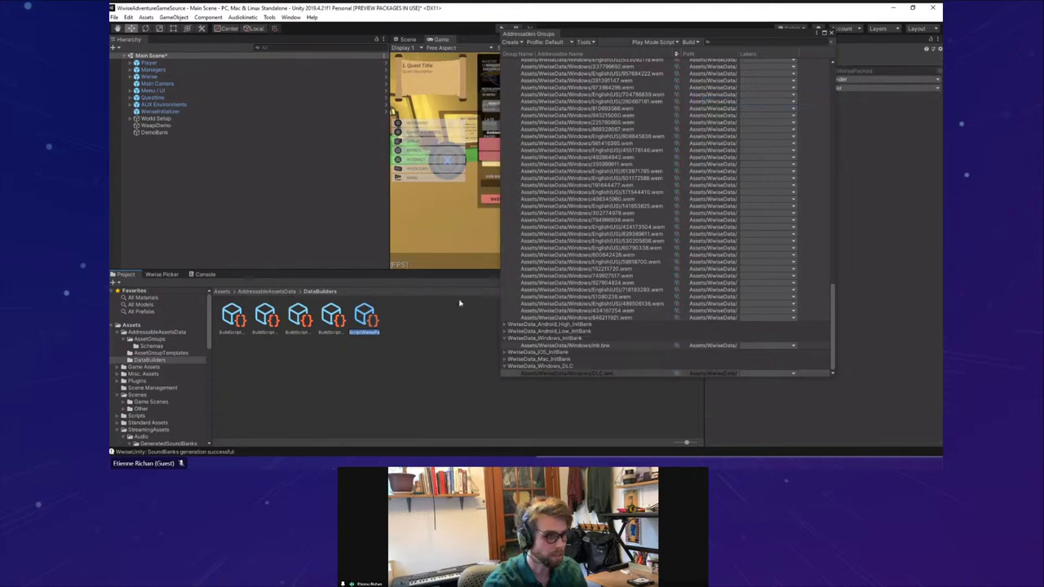
pyautogui.press('Return')
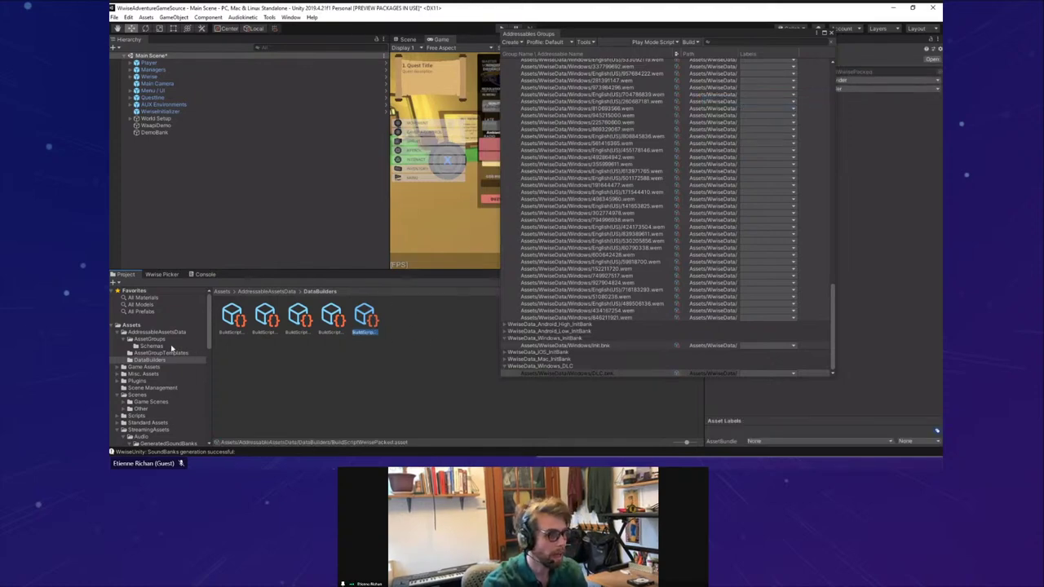
# Step: Add the BuildScriptWwisePacked asset from the DataBuilders folder to the Build and Play Mode Scripts of AddressableAssetSettings
pyautogui.click(157, 332)
pyautogui.click(332, 316)
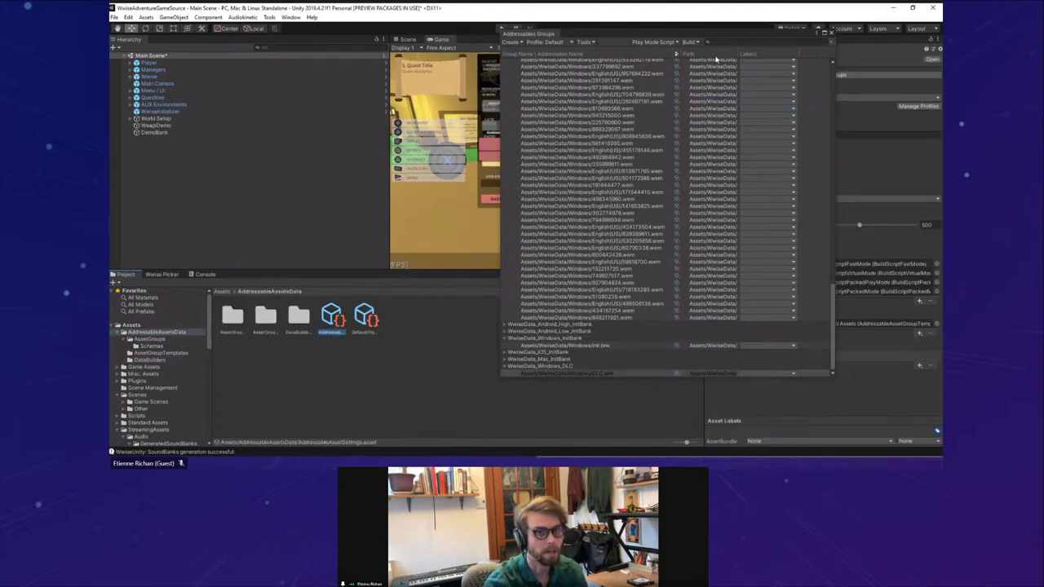
pyautogui.moveTo(708, 35); pyautogui.dragTo(499, 64)
pyautogui.click(920, 300)
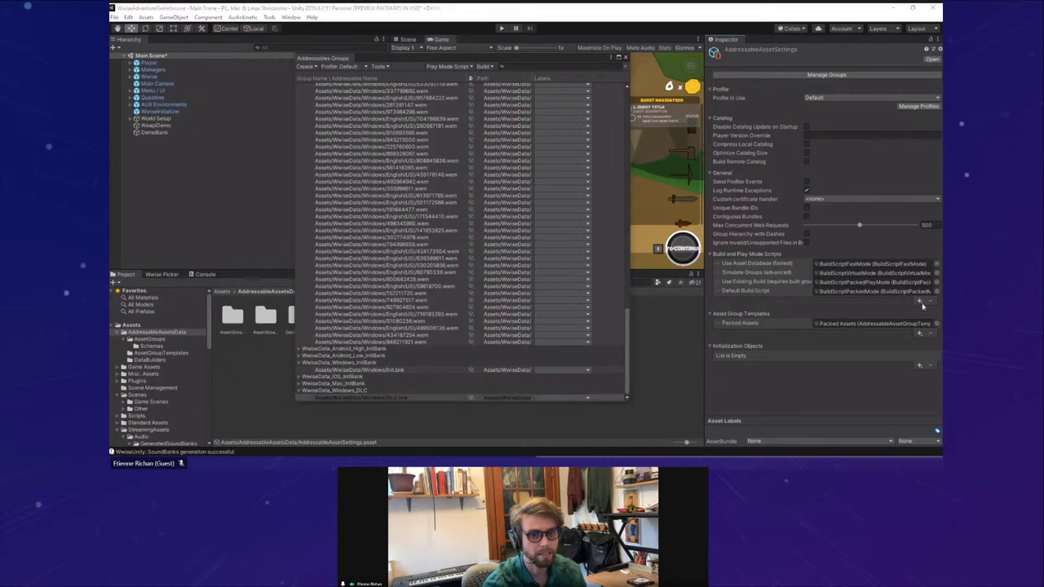
pyautogui.doubleClick(286, 85)
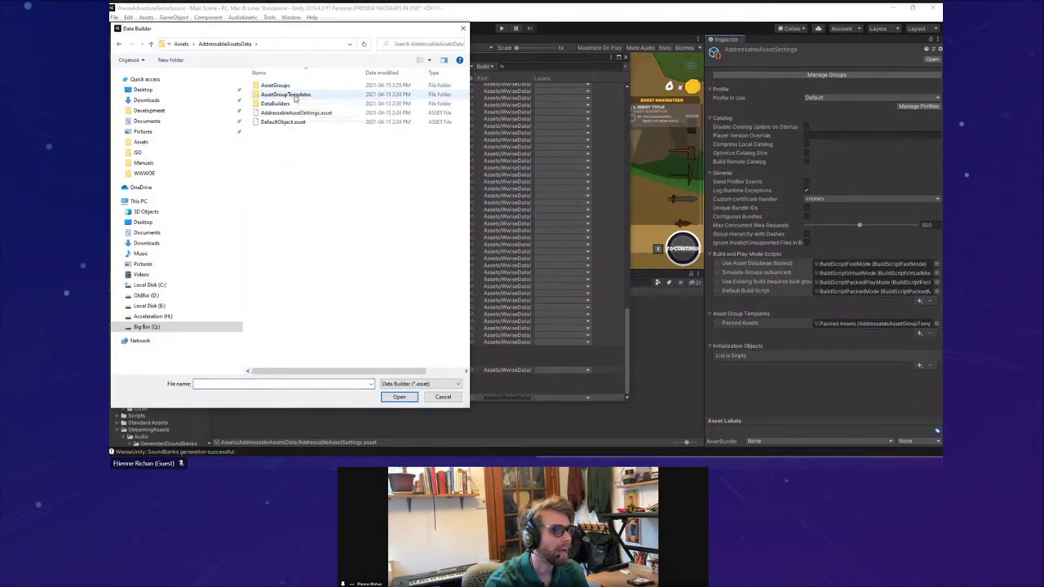
pyautogui.doubleClick(294, 103)
pyautogui.doubleClick(317, 123)
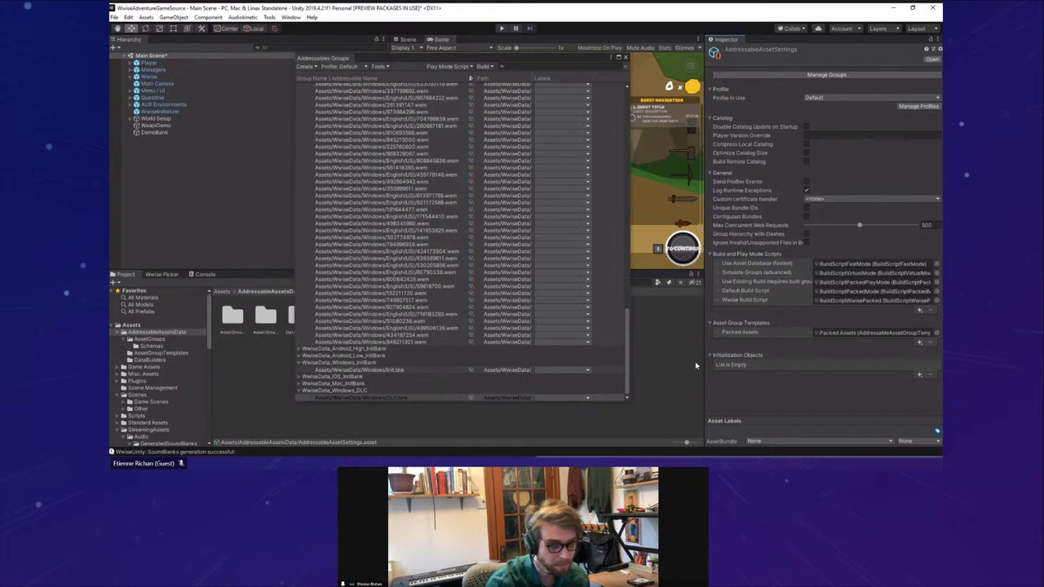
pyautogui.click(484, 66)
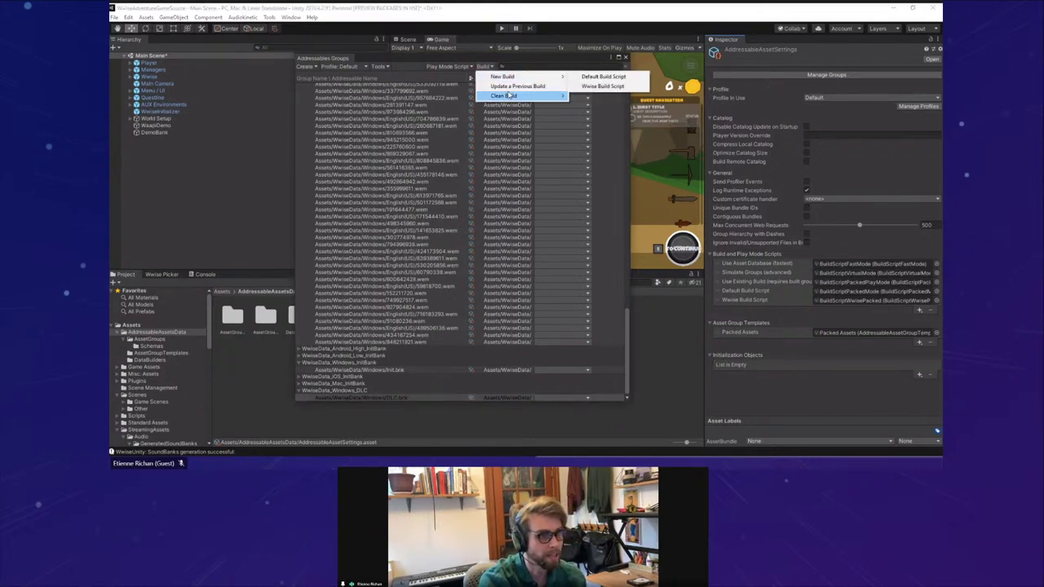
pyautogui.moveTo(503, 77)
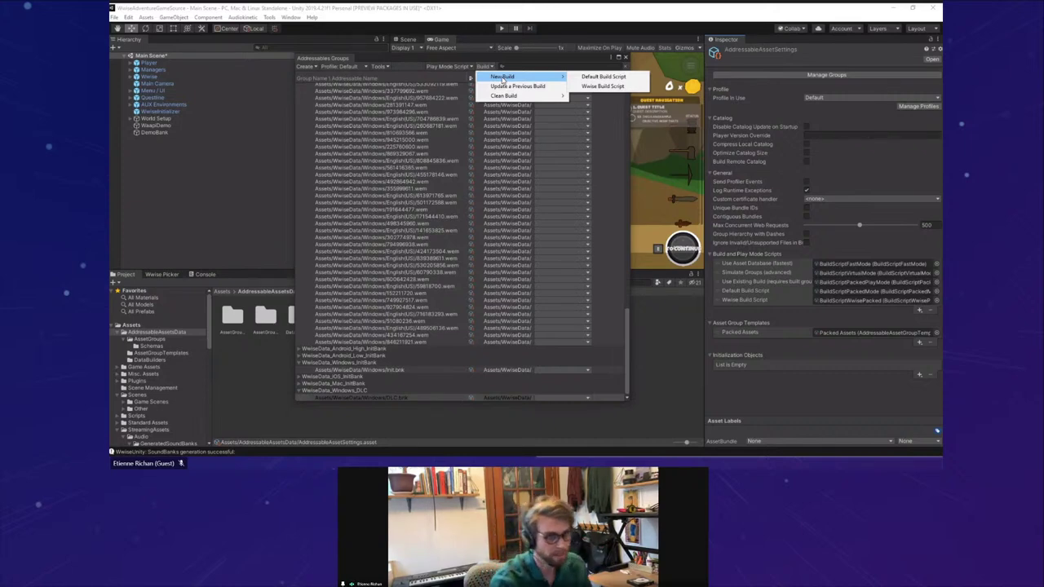
pyautogui.click(617, 86)
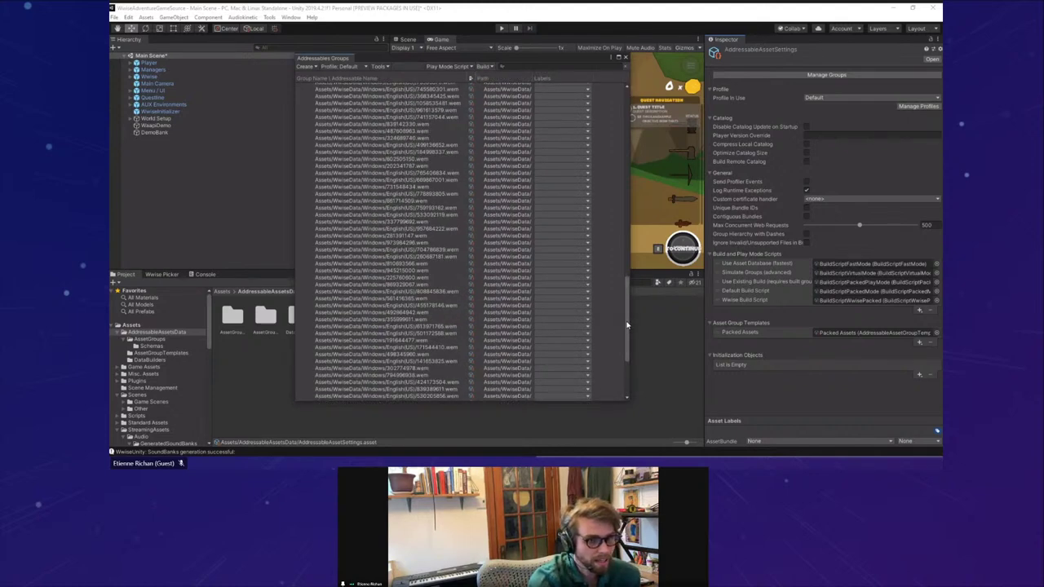
# Step: Collapse the WwiseData_Windows group and show the advanced options of the WwiseData_Windows_InitBank group
pyautogui.click(300, 129)
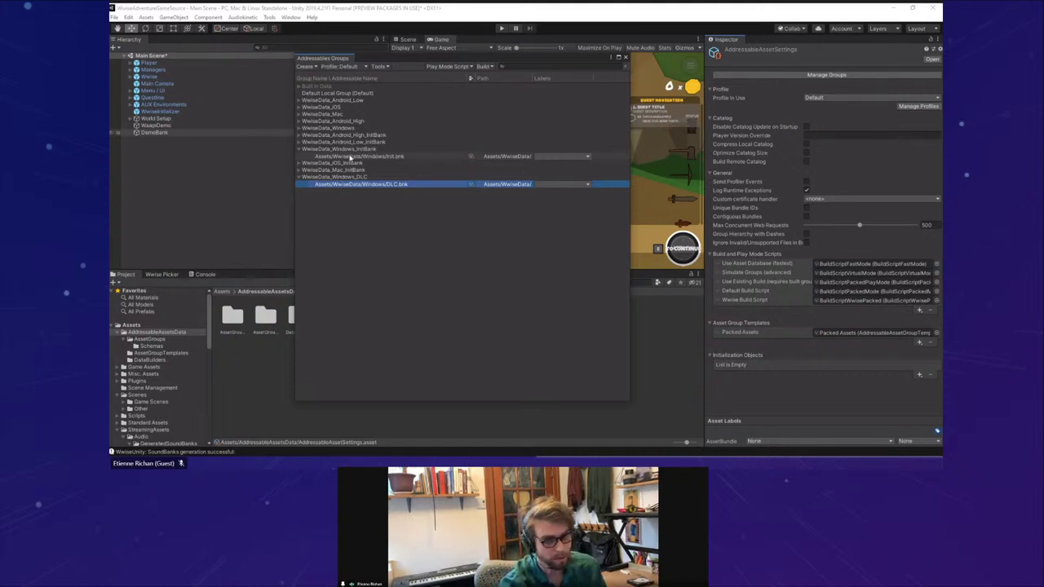
pyautogui.click(367, 150)
pyautogui.click(725, 176)
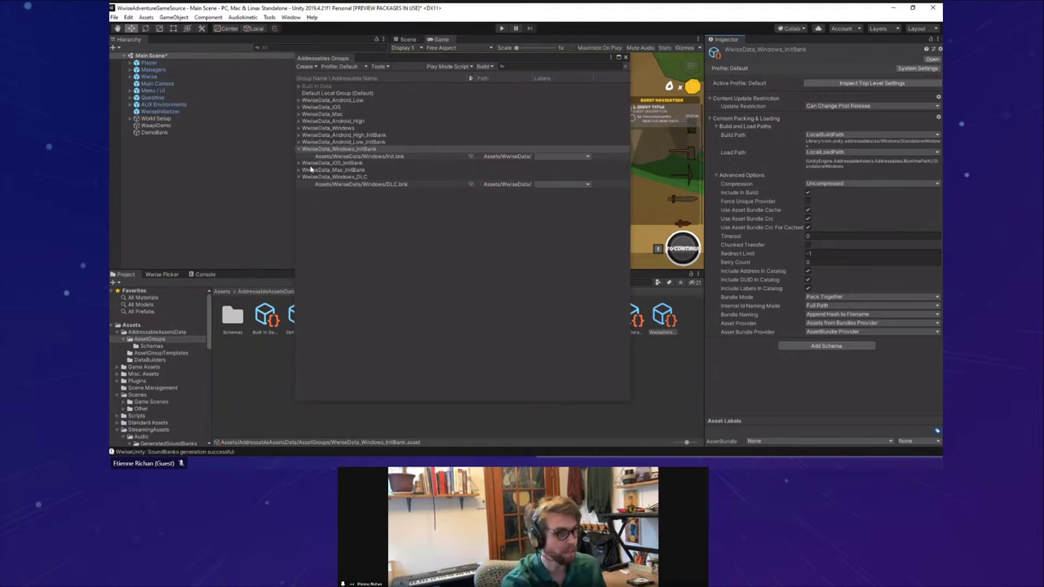
# Step: Run a new Addressables build with the Wwise Build Script
pyautogui.click(483, 66)
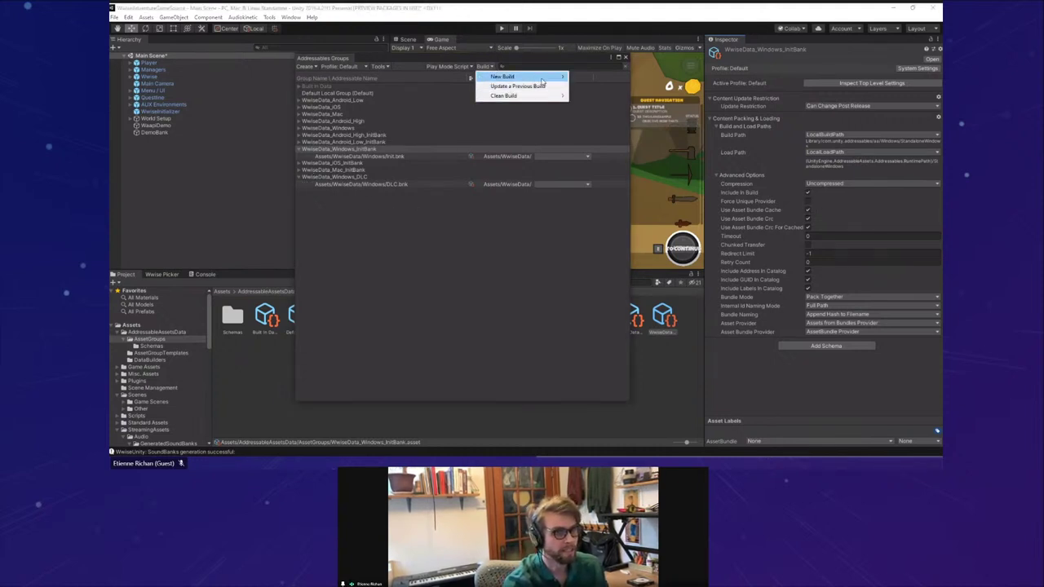
pyautogui.moveTo(543, 81)
pyautogui.click(618, 87)
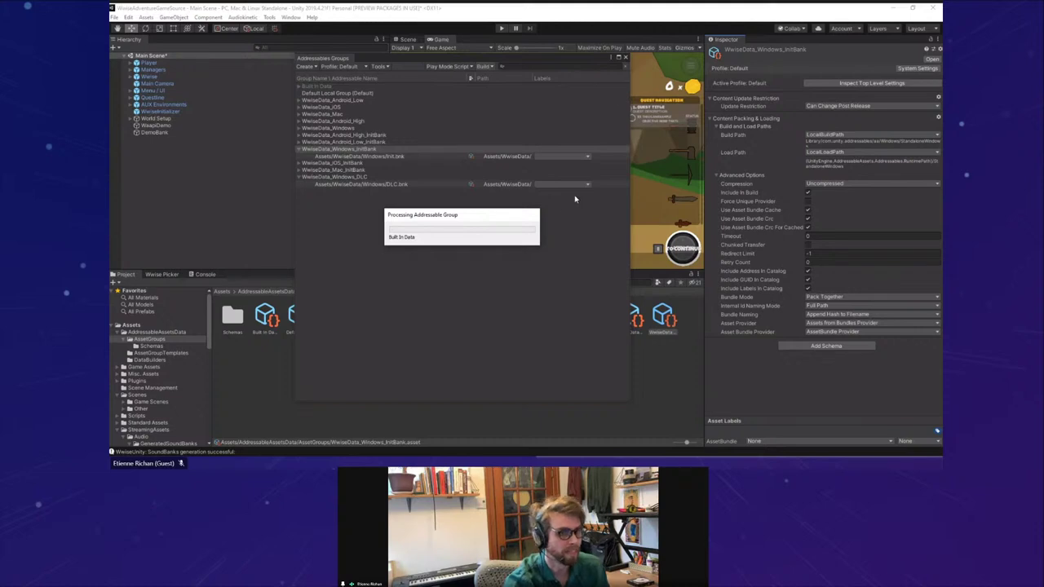
pyautogui.click(528, 252)
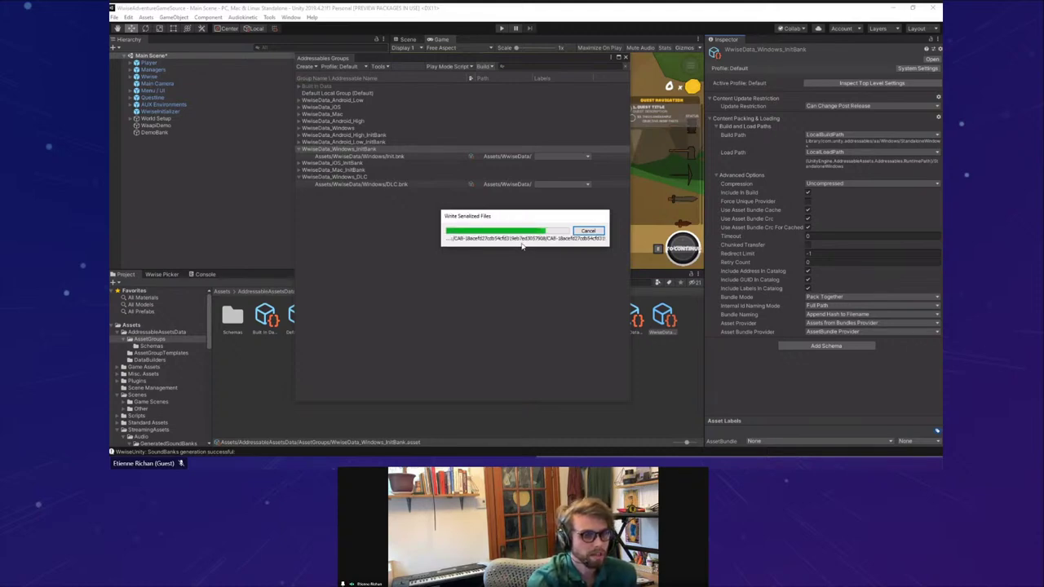
# Step: Compare the packing and advanced options of the WwiseData_Windows_DLC, WwiseData_Windows_InitBank and WwiseData_Mac_InitBank groups
pyautogui.click(343, 178)
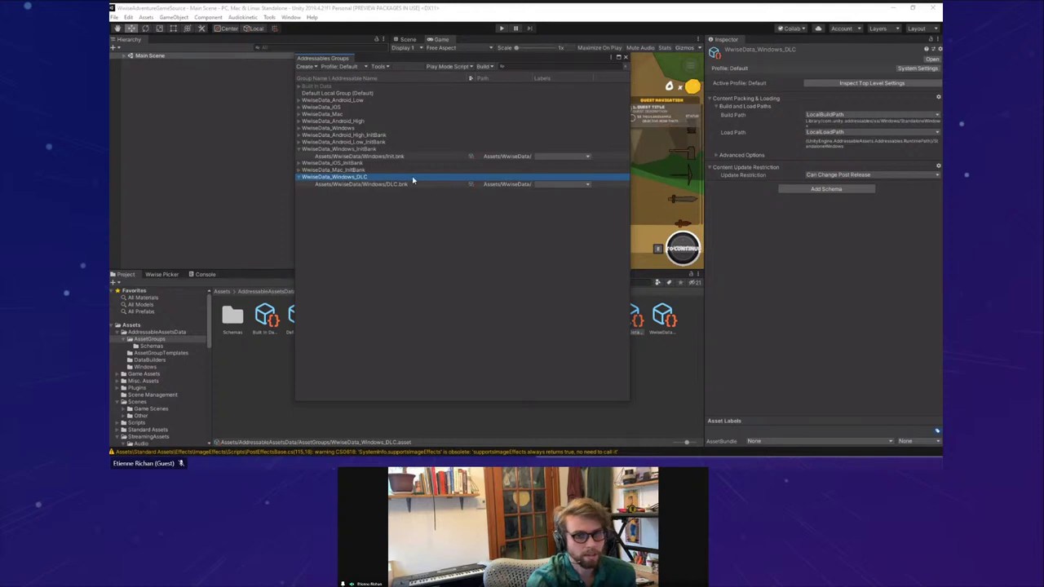
pyautogui.click(374, 150)
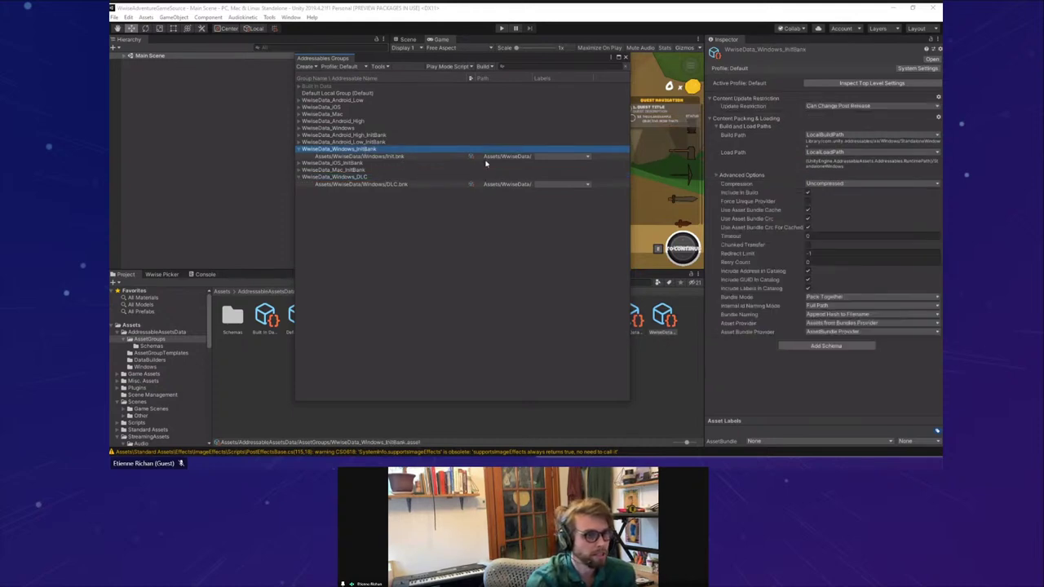
pyautogui.click(426, 176)
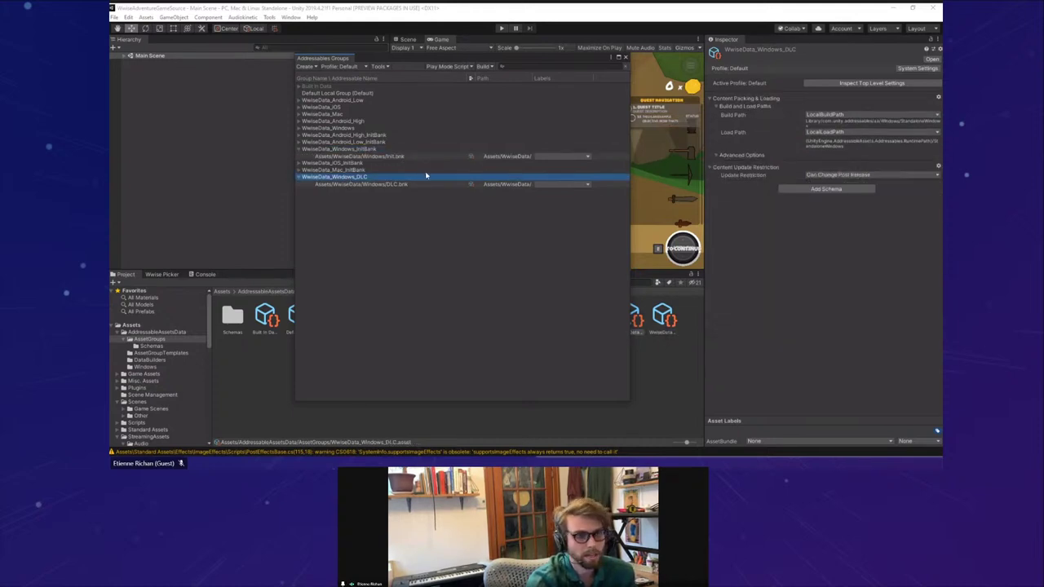
pyautogui.click(723, 155)
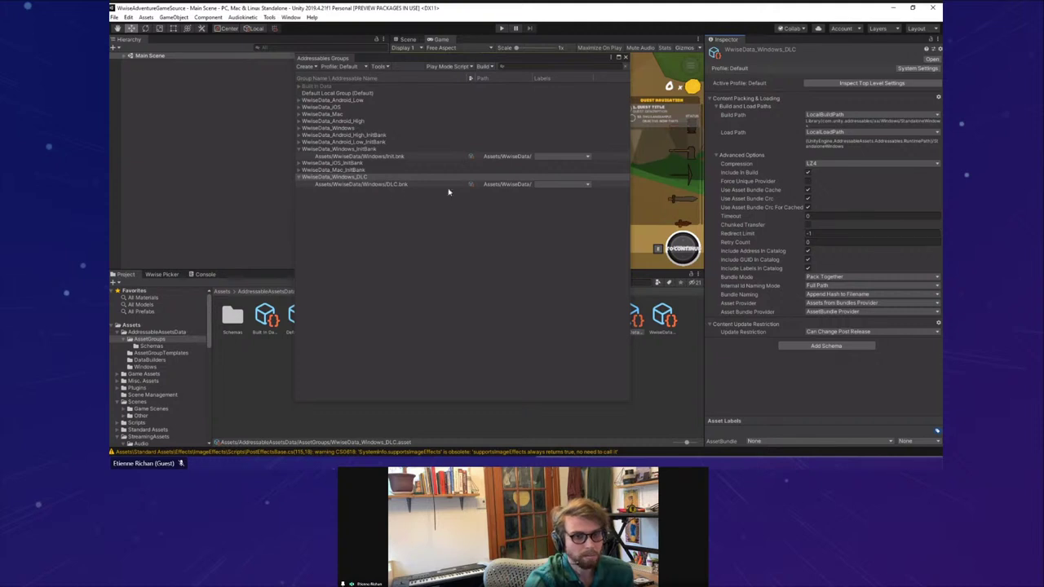
pyautogui.click(304, 170)
pyautogui.click(330, 170)
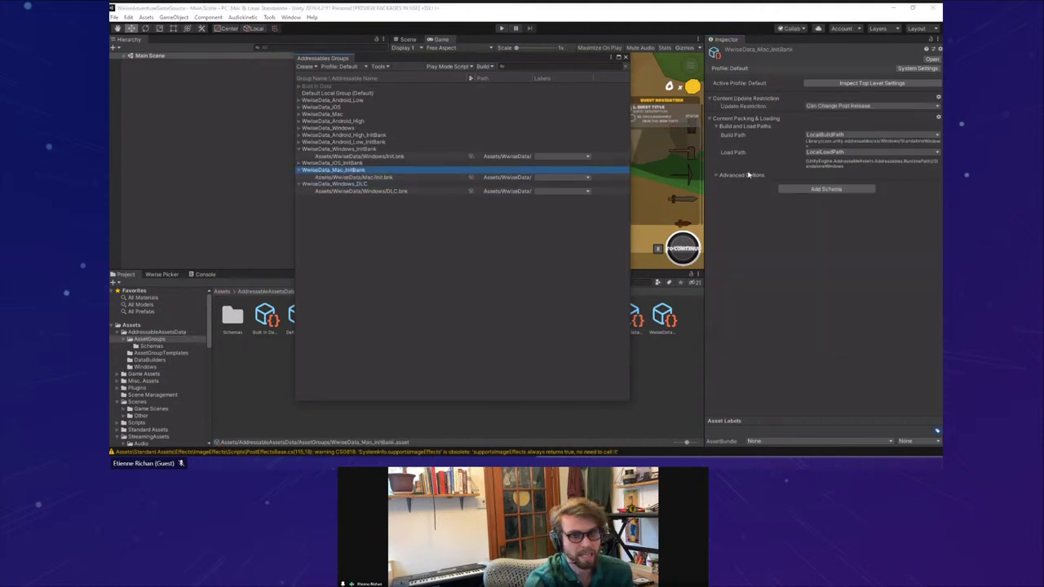
pyautogui.click(716, 175)
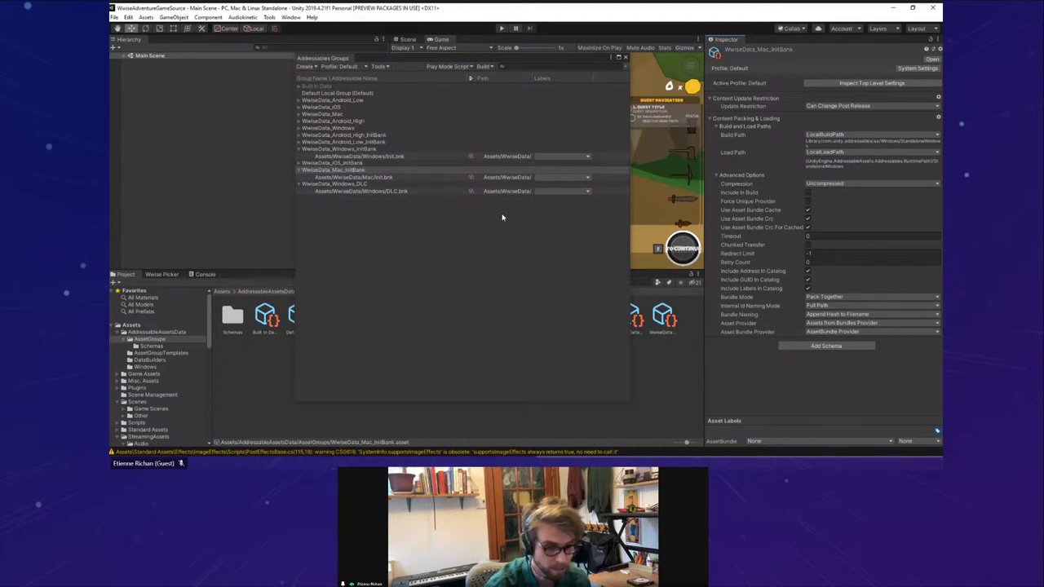
pyautogui.click(420, 291)
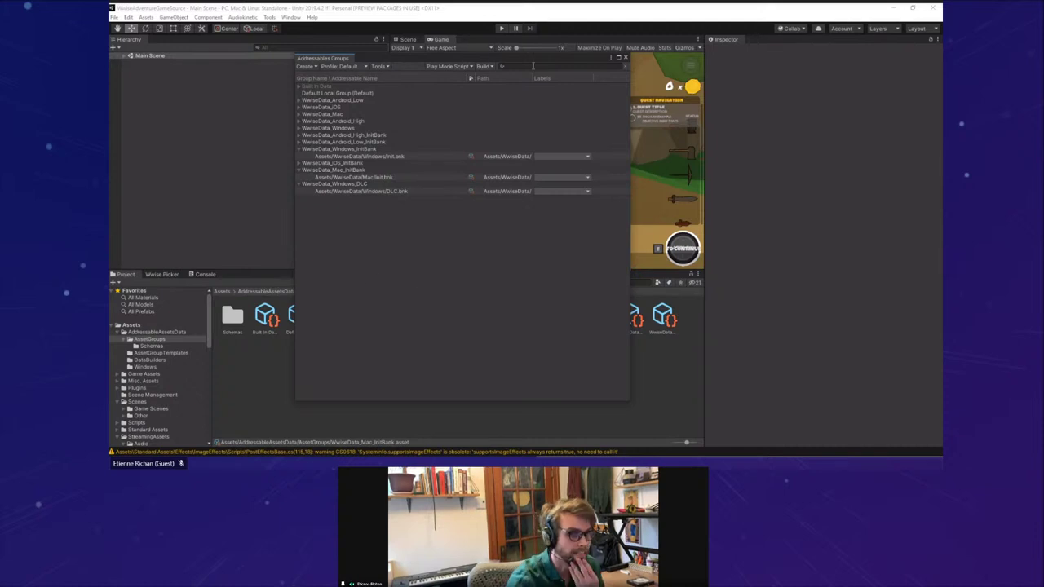
pyautogui.click(483, 66)
pyautogui.moveTo(504, 78)
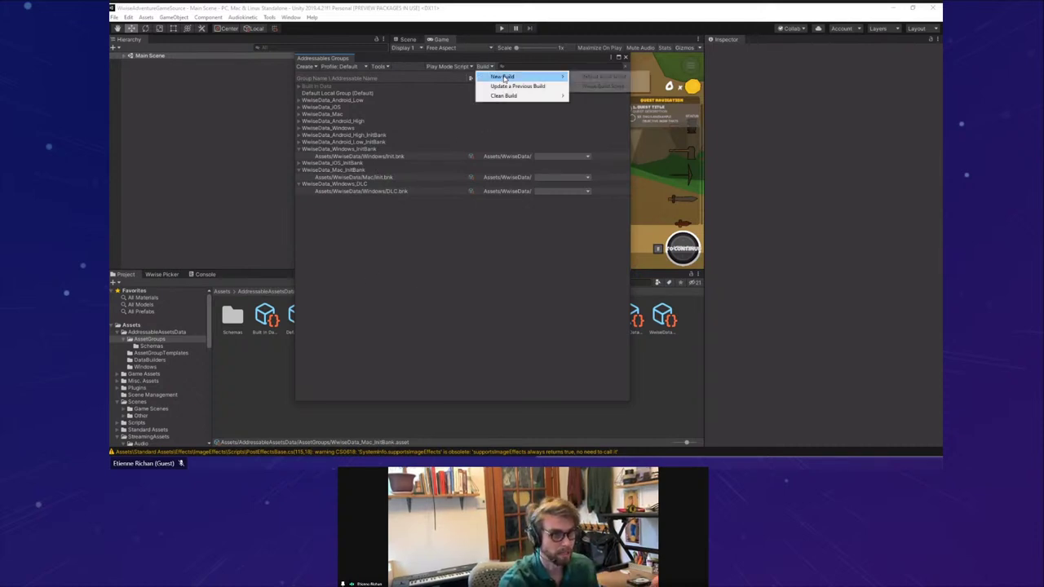
pyautogui.click(592, 86)
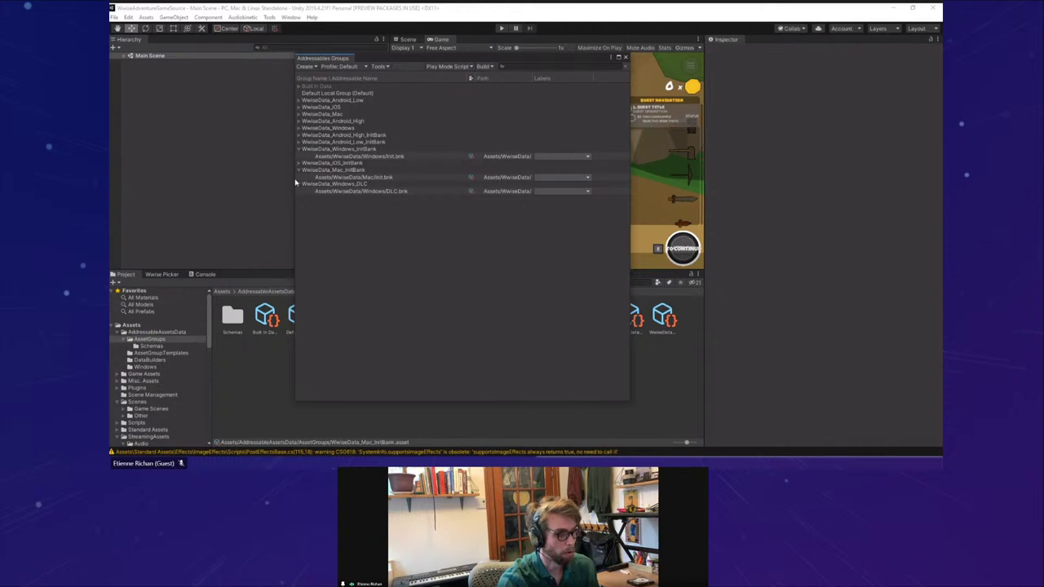
# Step: Expand Main Scene in the hierarchy, close the Addressables Groups window and start Play mode
pyautogui.click(129, 55)
pyautogui.click(124, 56)
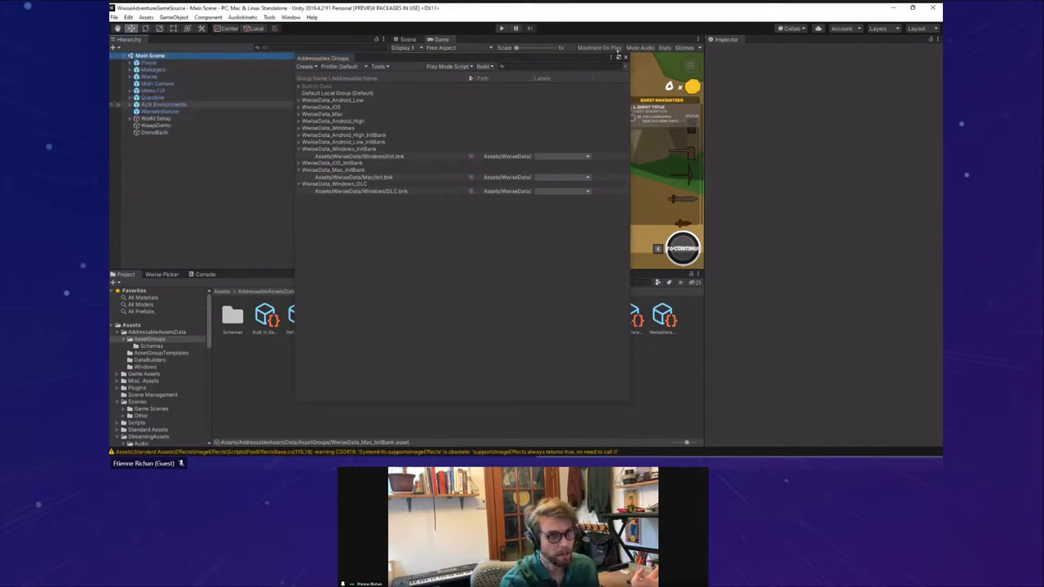
pyautogui.click(625, 57)
pyautogui.click(502, 28)
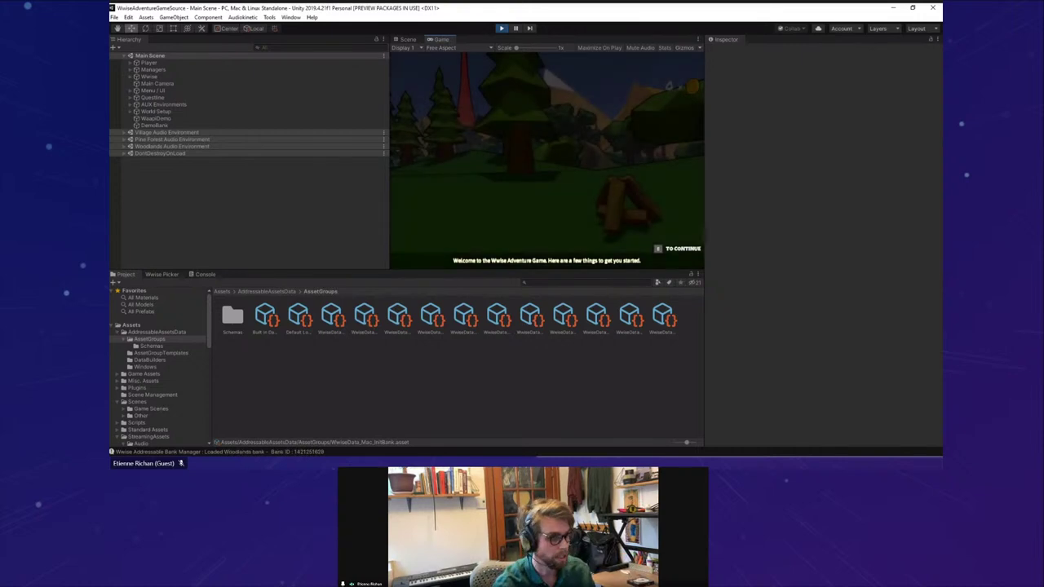
# Step: Advance past the game's welcome dialogue and walk the character forward along the path to the village crate
pyautogui.press('e')
pyautogui.press('e')
pyautogui.press('w')
pyautogui.press('w')
pyautogui.press('w')
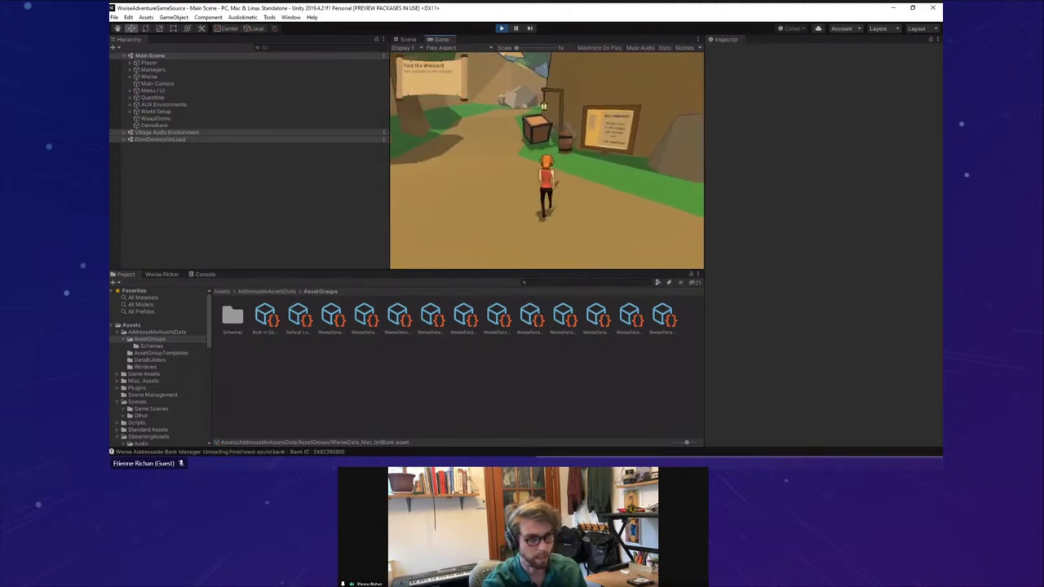
pyautogui.press('w')
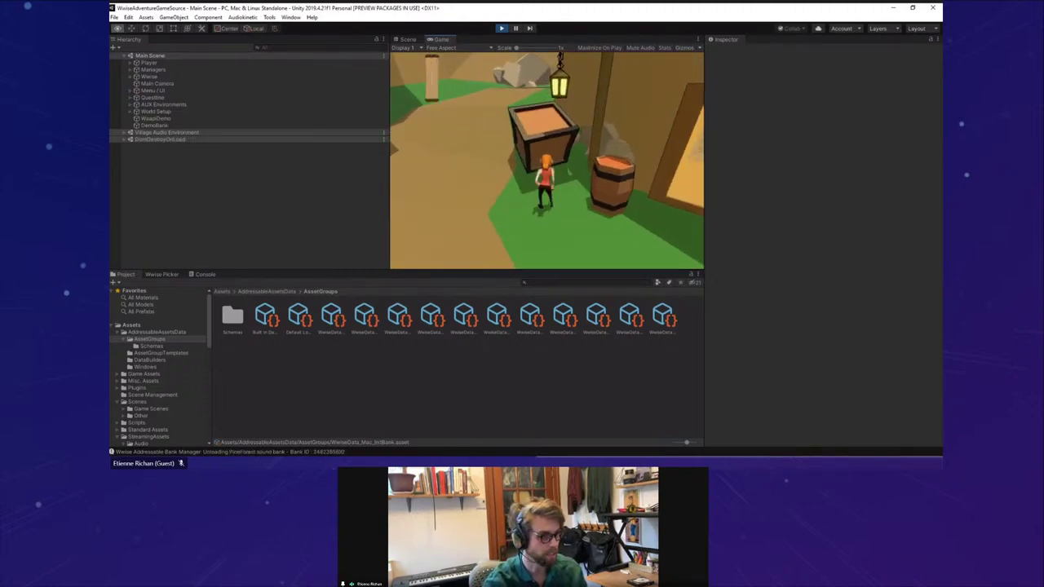
pyautogui.hotkey('alt', 'Tab')
pyautogui.hotkey('alt', 'Tab')
pyautogui.press('w')
# Step: Release the game view and review the Wwise Addressable Bank Manager's bank loading and unloading messages in the Console
pyautogui.press('super')
pyautogui.click(341, 26)
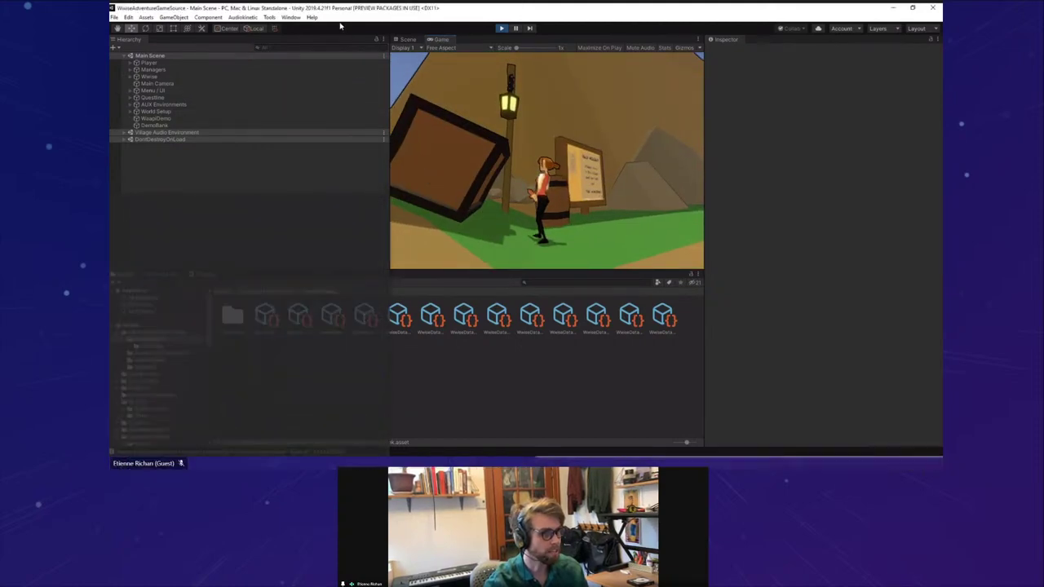
pyautogui.click(160, 275)
pyautogui.click(203, 275)
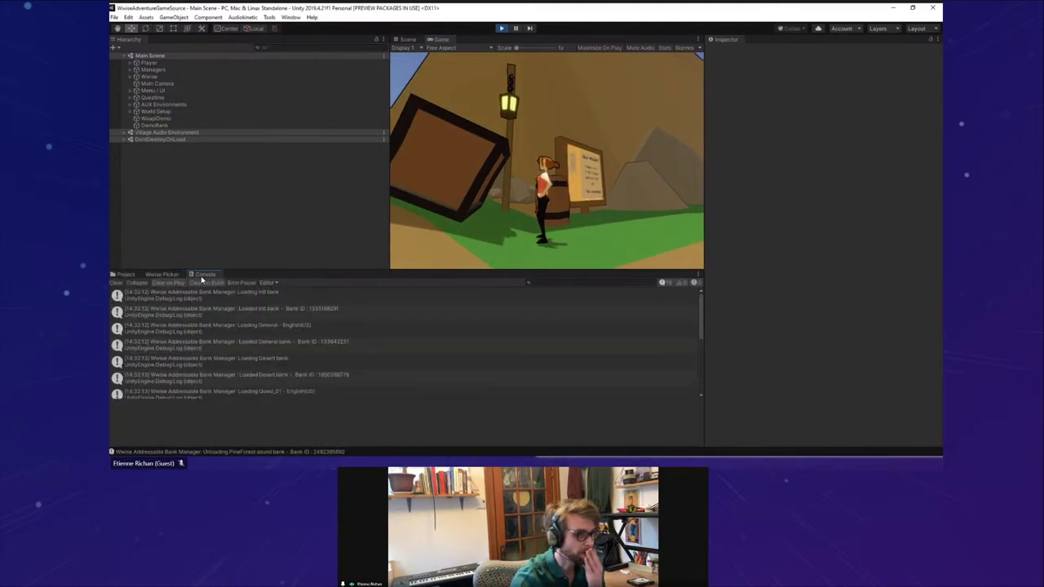
pyautogui.scroll(-2, 367, 356)
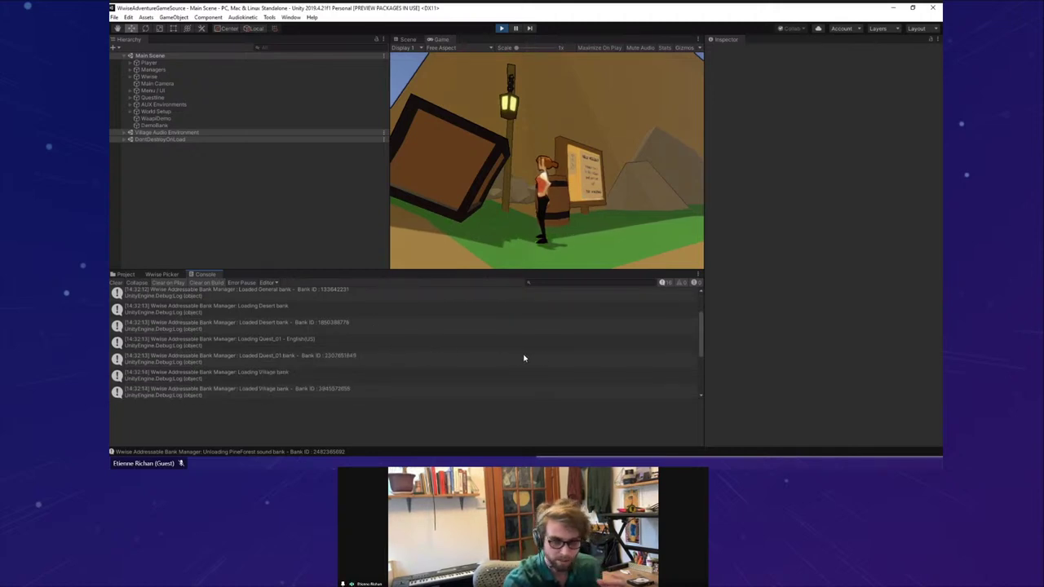
pyautogui.scroll(-5, 440, 359)
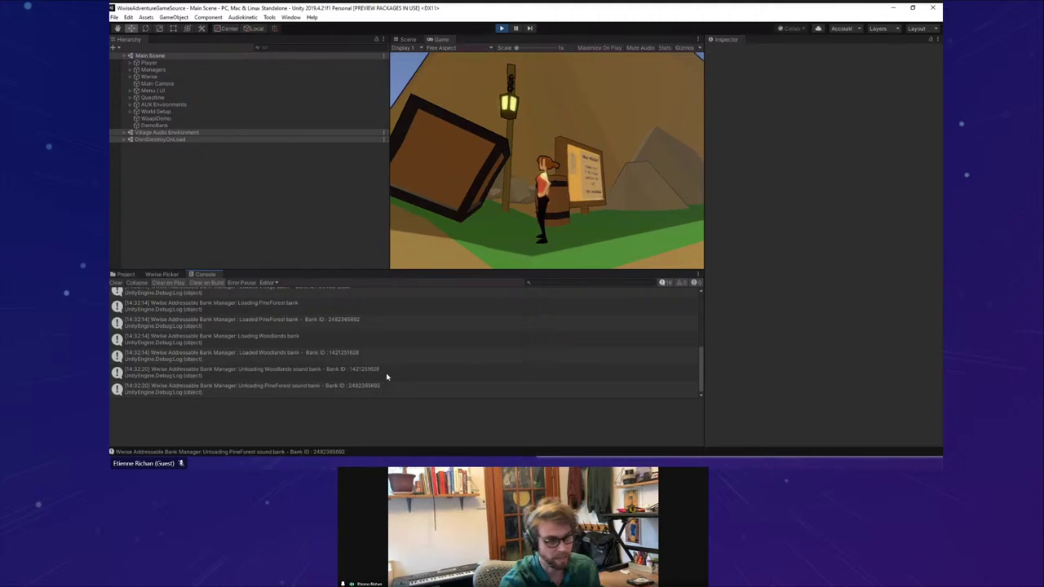
pyautogui.scroll(3, 388, 384)
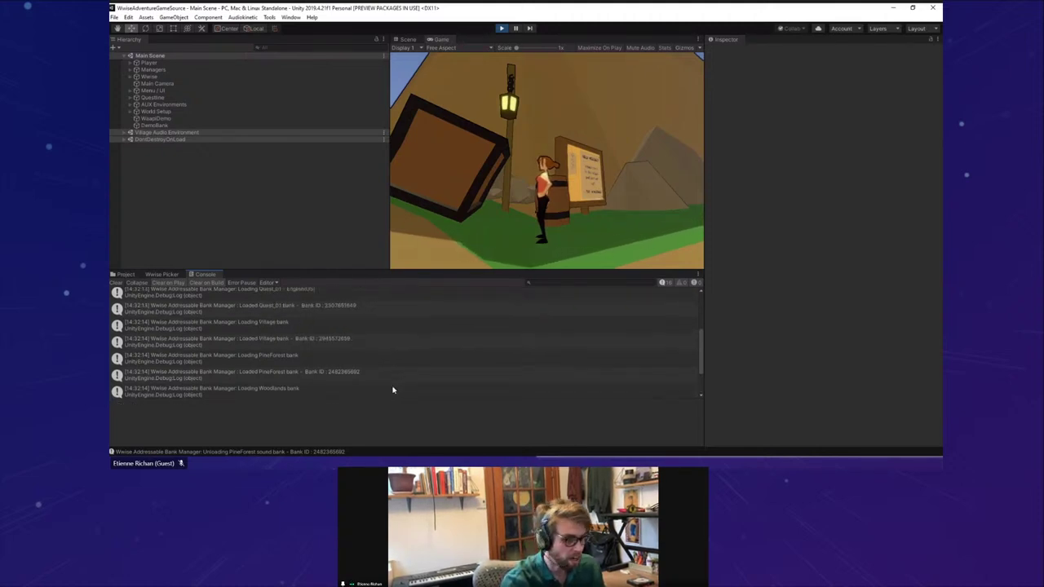
pyautogui.scroll(2, 391, 390)
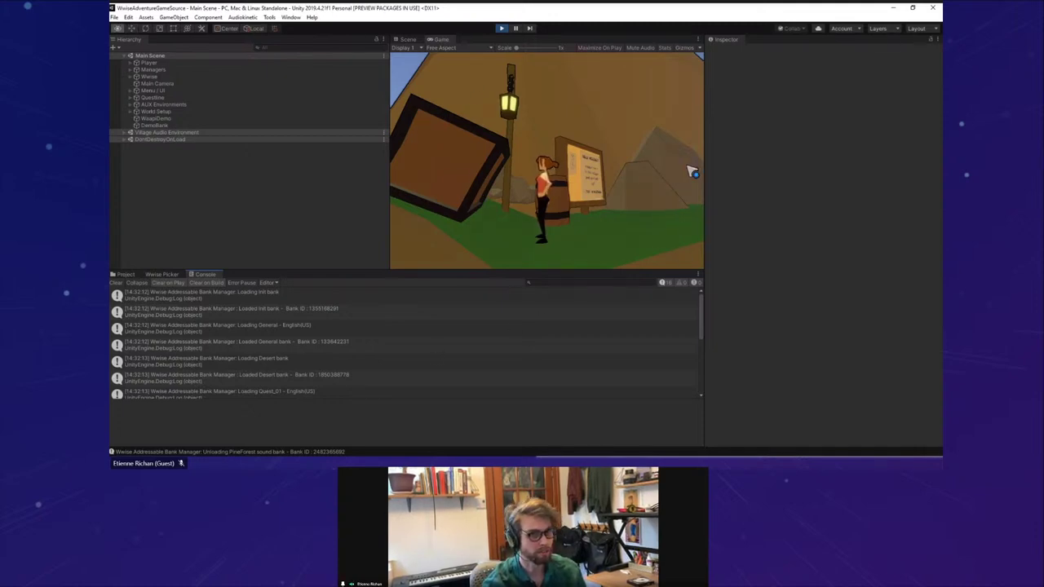
# Step: Bring up the Wwise authoring window beside Unity and open Unity's Project Settings at the Wwise Editor page
pyautogui.hotkey('alt', 'Tab')
pyautogui.click(521, 132)
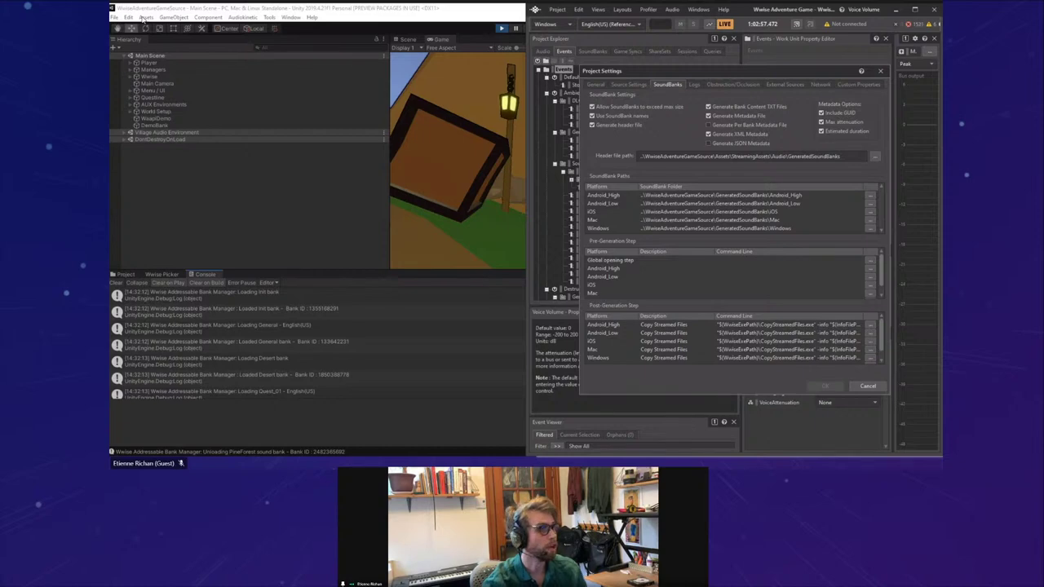
pyautogui.click(128, 17)
pyautogui.click(155, 263)
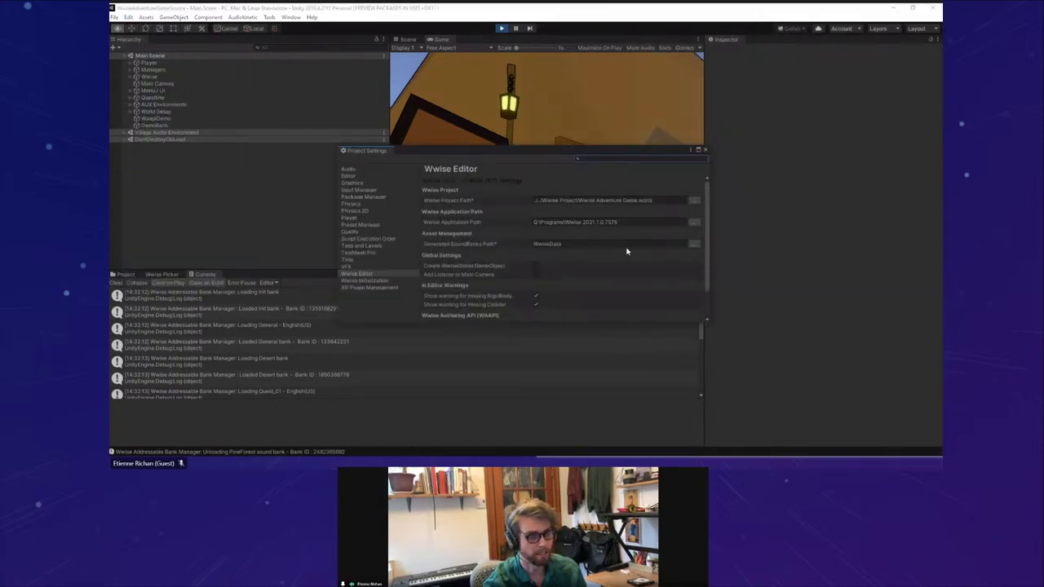
# Step: Switch to the Wwise authoring application and close its Project Settings dialog
pyautogui.hotkey('alt', 'Tab')
pyautogui.click(435, 145)
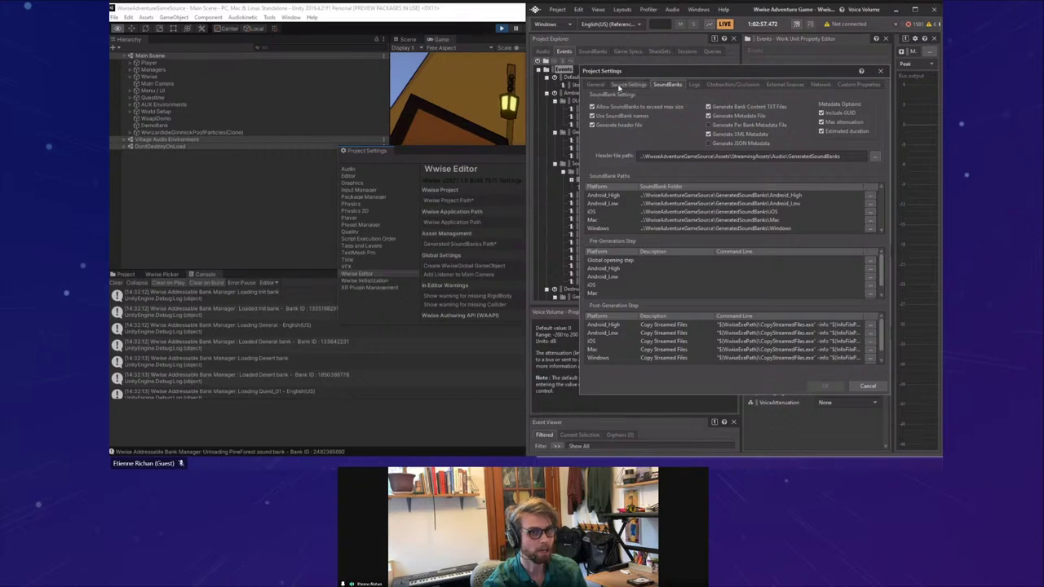
pyautogui.click(881, 71)
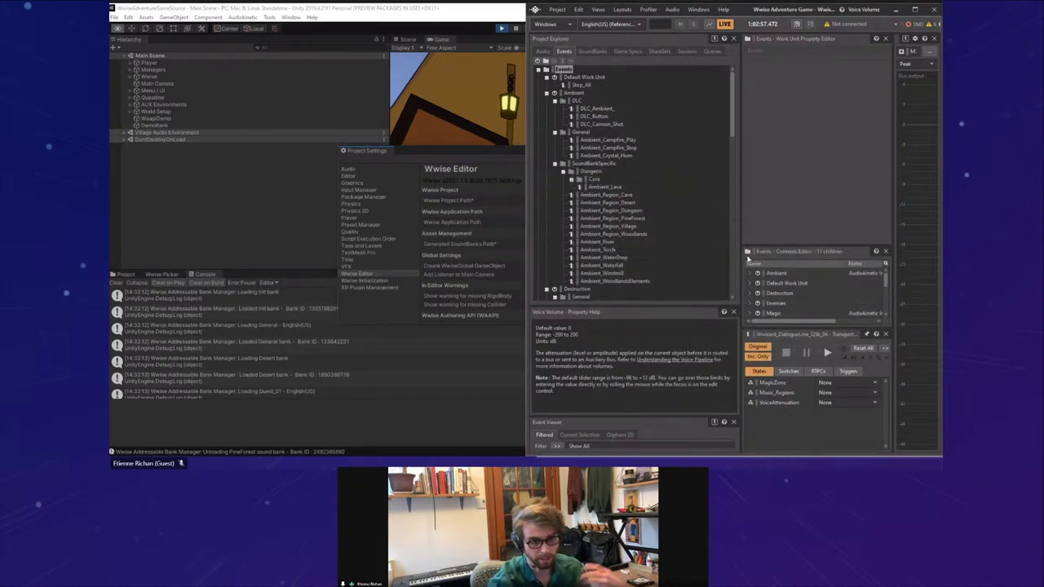
# Step: Open the Wwise Project Settings at the SoundBanks page and examine the per-platform SoundBank paths, selecting the iOS entry
pyautogui.click(734, 244)
pyautogui.click(880, 337)
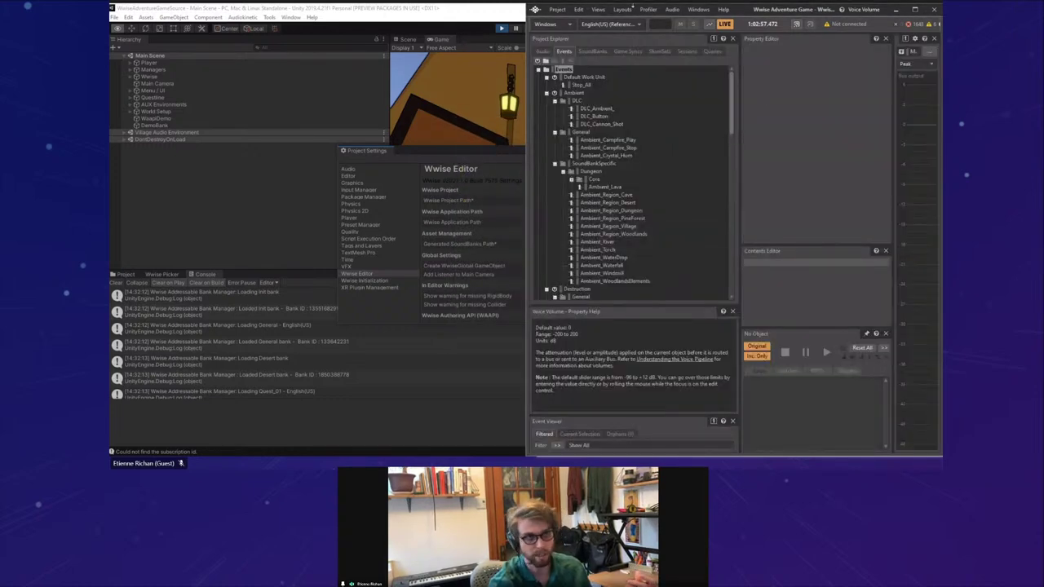
pyautogui.click(558, 9)
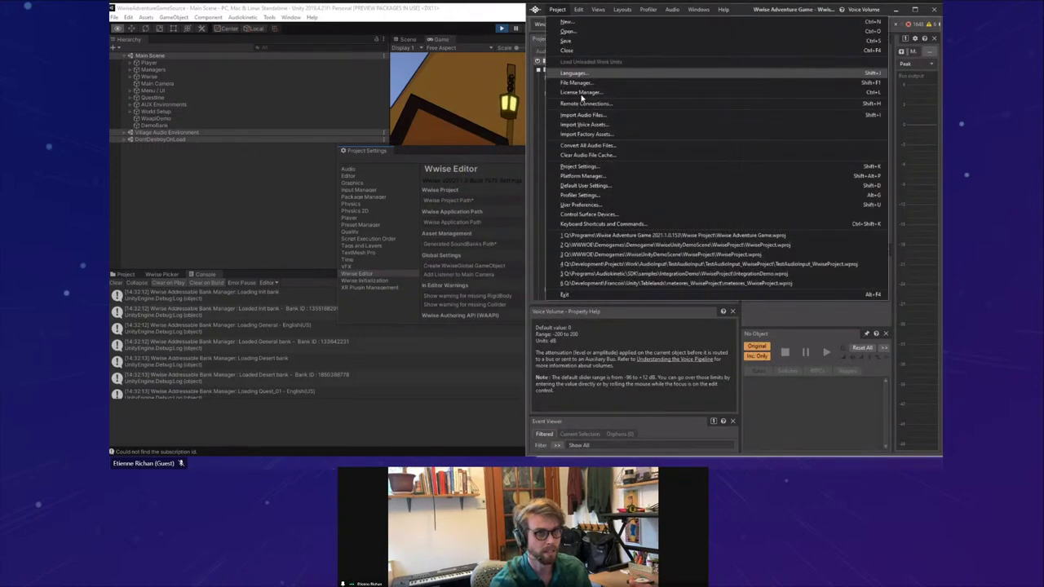
pyautogui.click(608, 168)
pyautogui.click(643, 85)
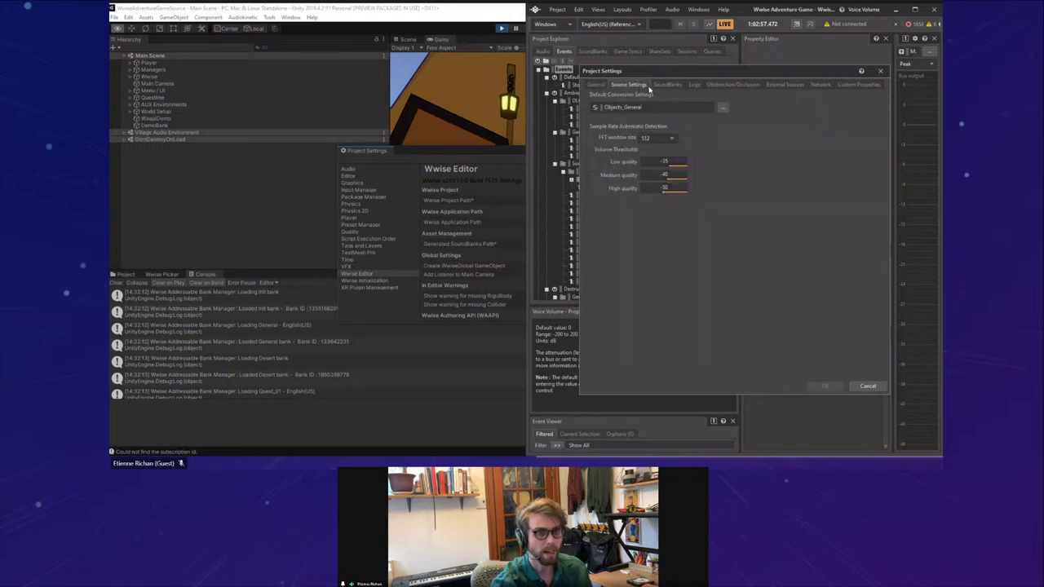
pyautogui.click(666, 85)
pyautogui.click(734, 212)
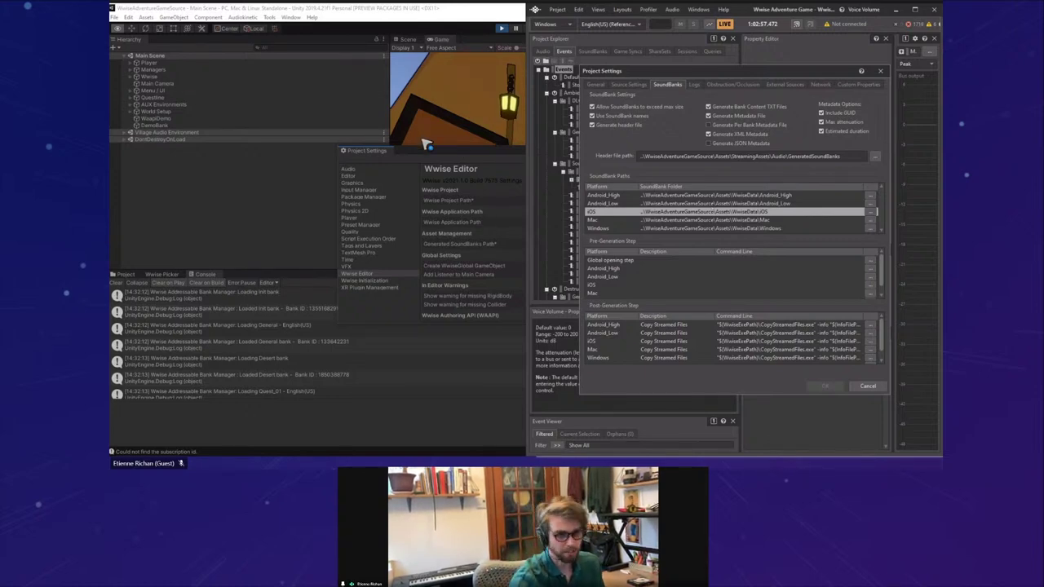
# Step: Bring up the File Explorer window of the Wwise Adventure Game folder and move Unity's Project Settings window lower
pyautogui.click(503, 29)
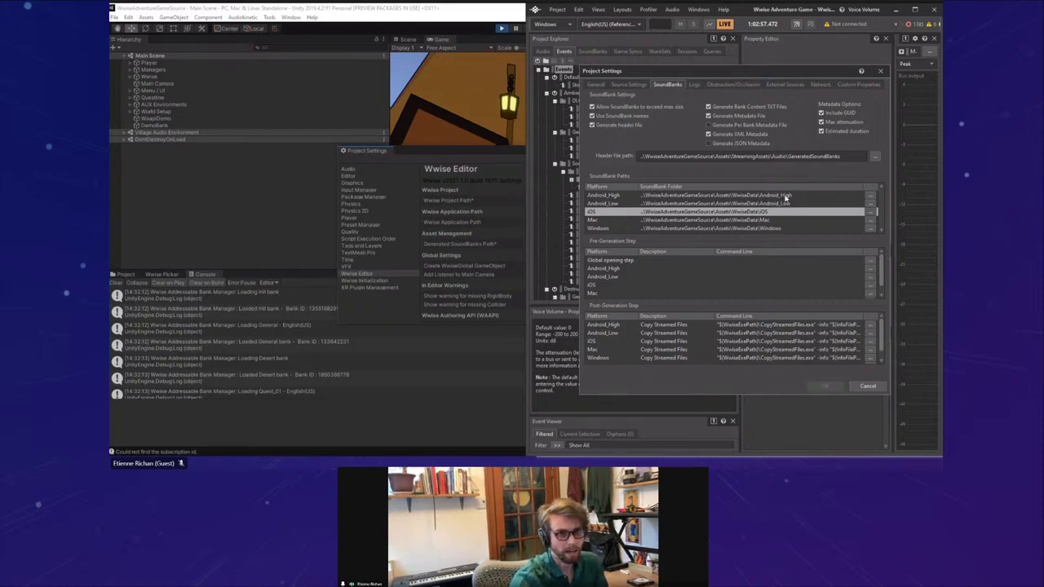
pyautogui.click(470, 154)
pyautogui.hotkey('alt', 'Tab')
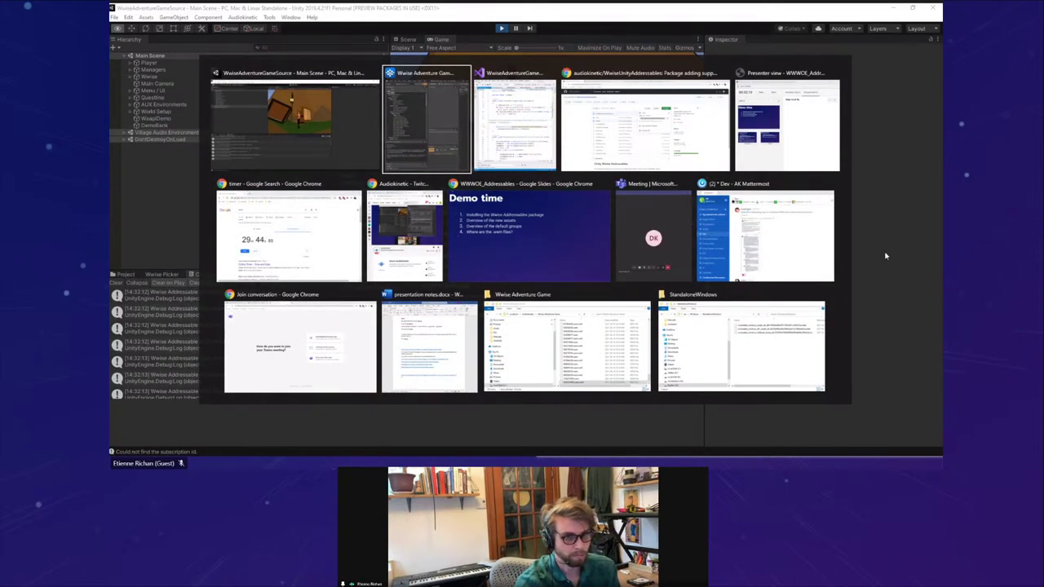
pyautogui.click(596, 343)
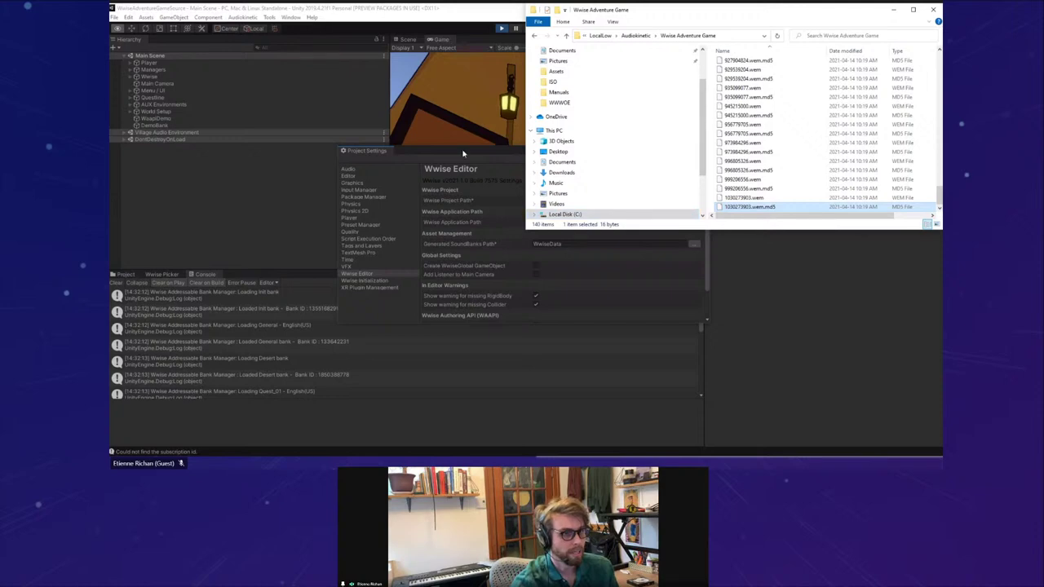
pyautogui.moveTo(499, 153); pyautogui.dragTo(491, 190)
pyautogui.hotkey('alt', 'Tab')
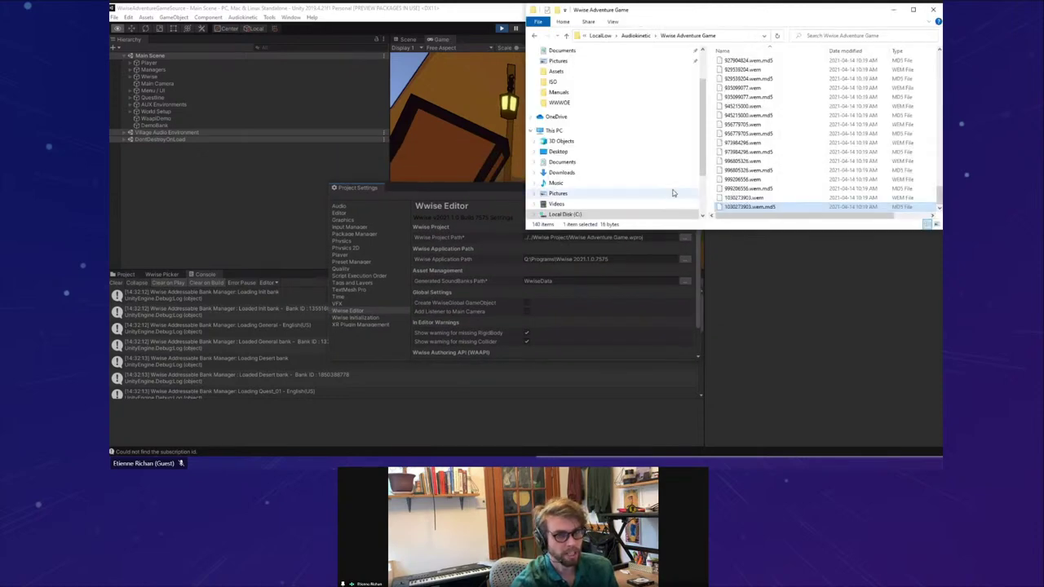
# Step: Enlarge the File Explorer window, reopen Audiokinetic > Wwise Adventure Game from LocalLow and examine the .wem files stored there
pyautogui.scroll(5, 783, 189)
pyautogui.scroll(10, 851, 161)
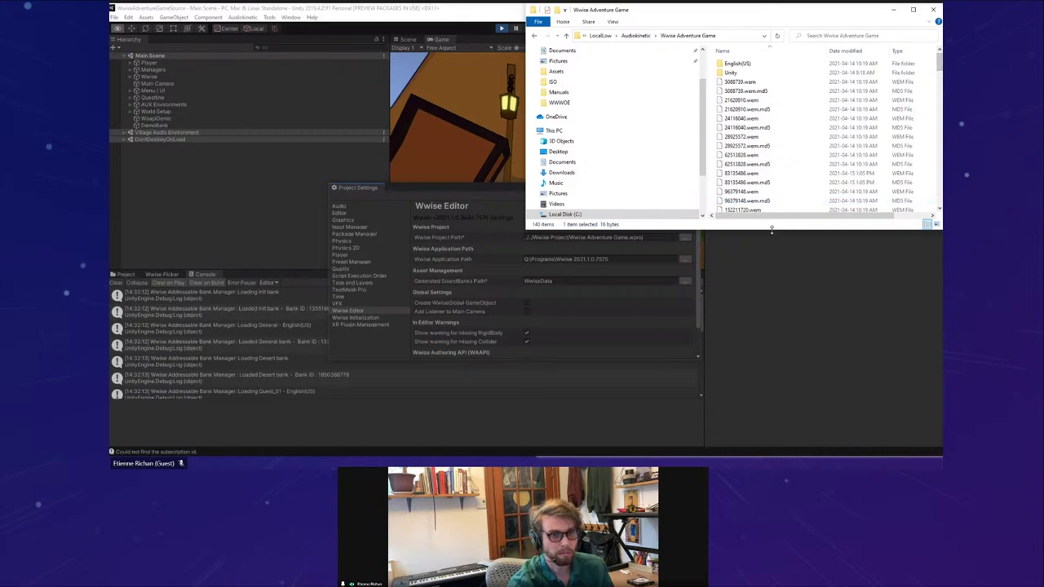
pyautogui.moveTo(772, 229); pyautogui.dragTo(780, 384)
pyautogui.click(601, 36)
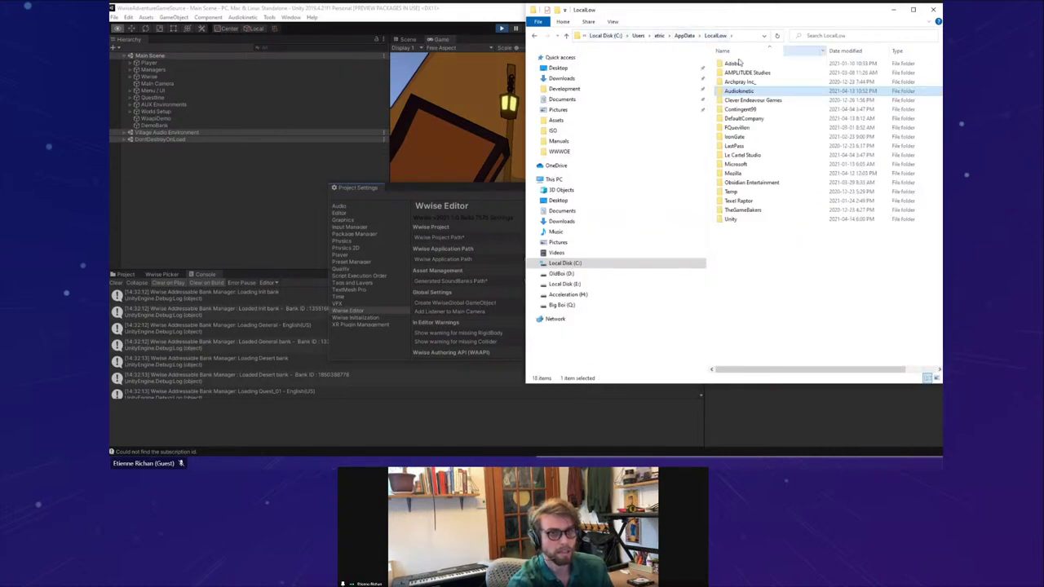
pyautogui.doubleClick(738, 90)
pyautogui.click(752, 66)
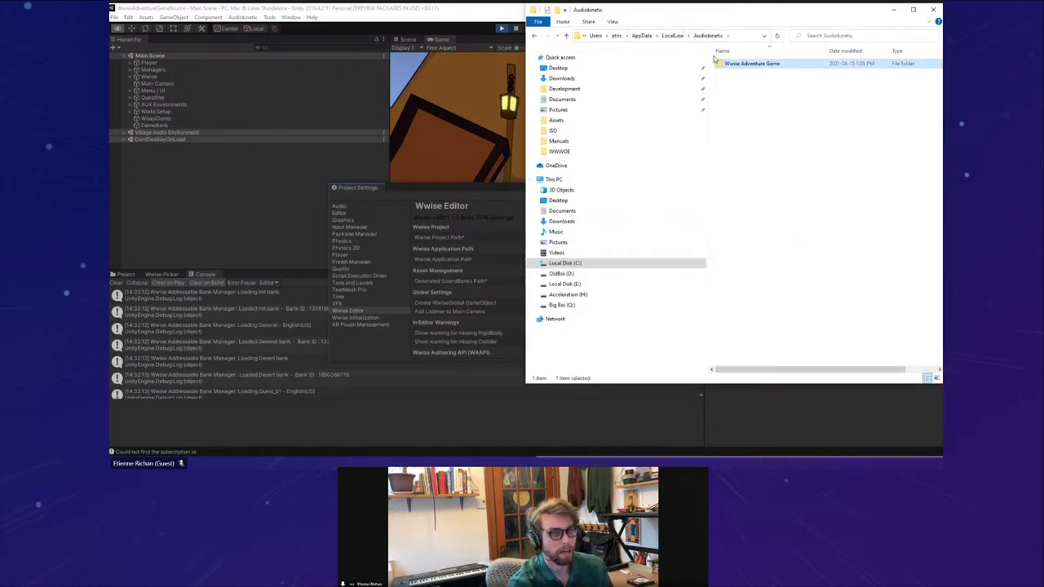
pyautogui.doubleClick(747, 65)
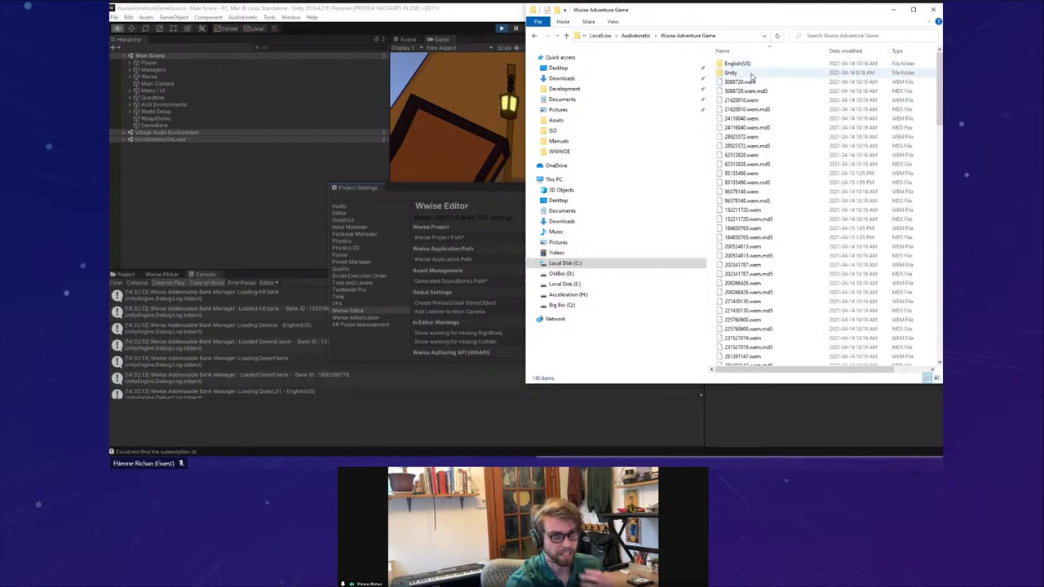
pyautogui.scroll(-3, 780, 265)
pyautogui.scroll(-20, 783, 270)
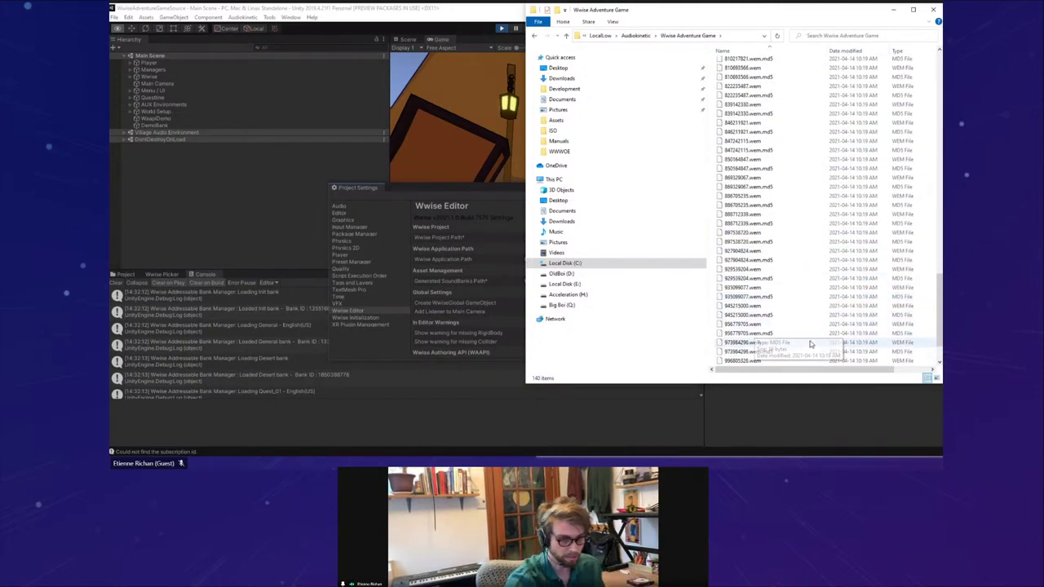
# Step: Return to Unity, then switch to the presentation slide "Things to keep in mind"
pyautogui.click(264, 222)
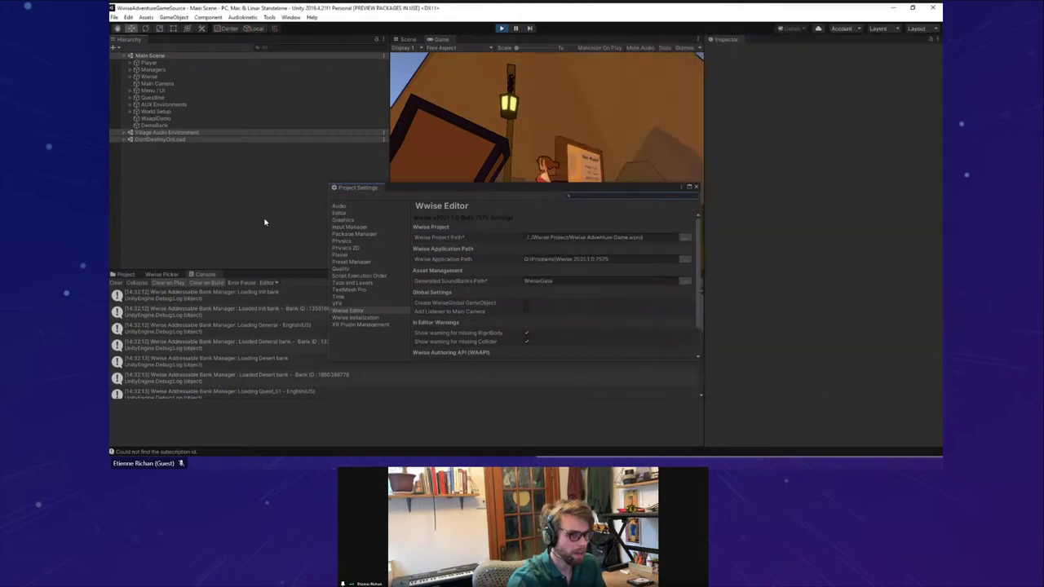
pyautogui.click(427, 463)
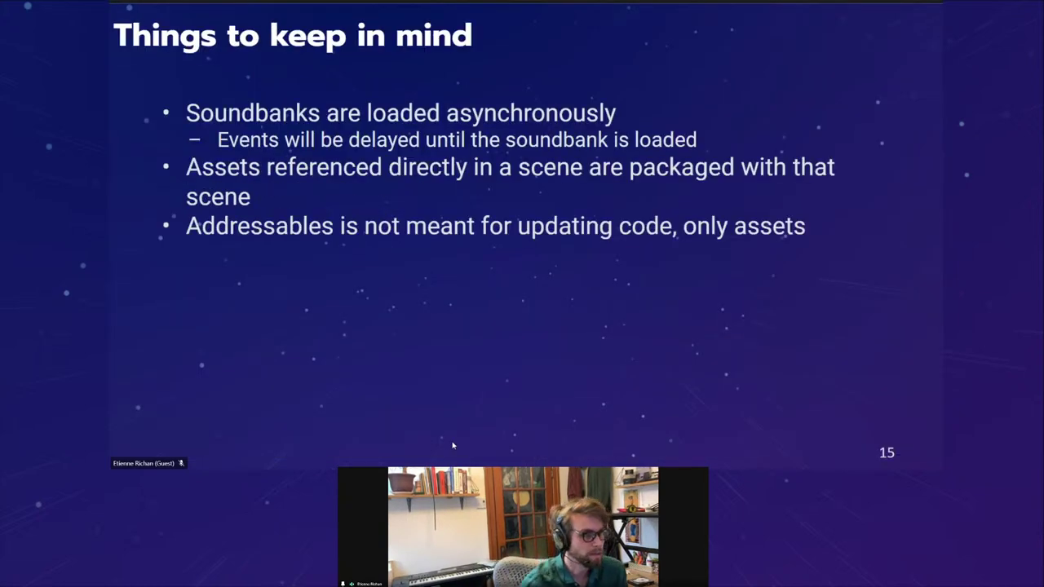
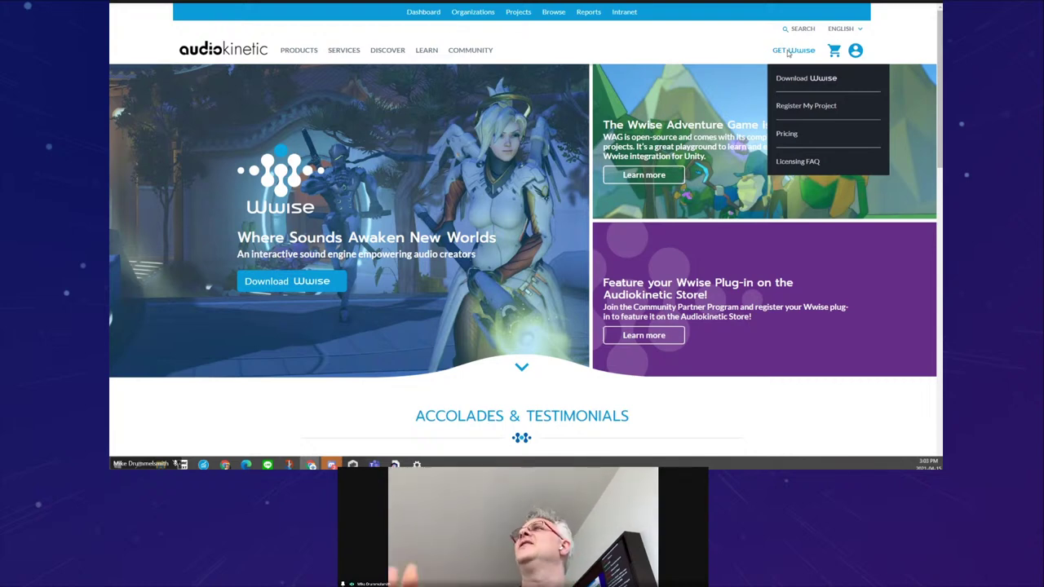
# Step: On the Audiokinetic website, start registering a Commercial Gaming project that needs more than 500 media assets and proceed to the project details
pyautogui.click(802, 107)
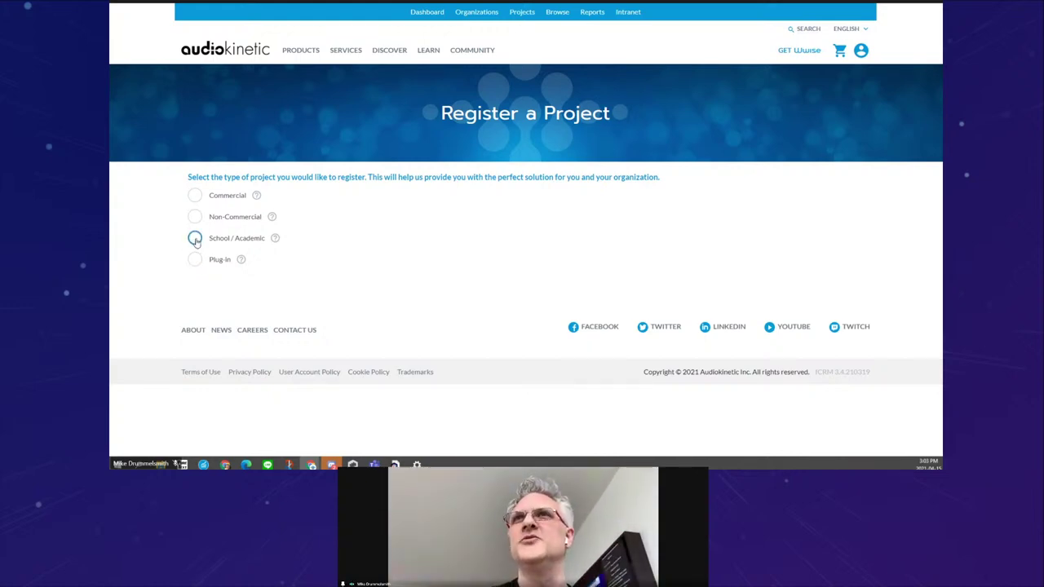
pyautogui.click(194, 196)
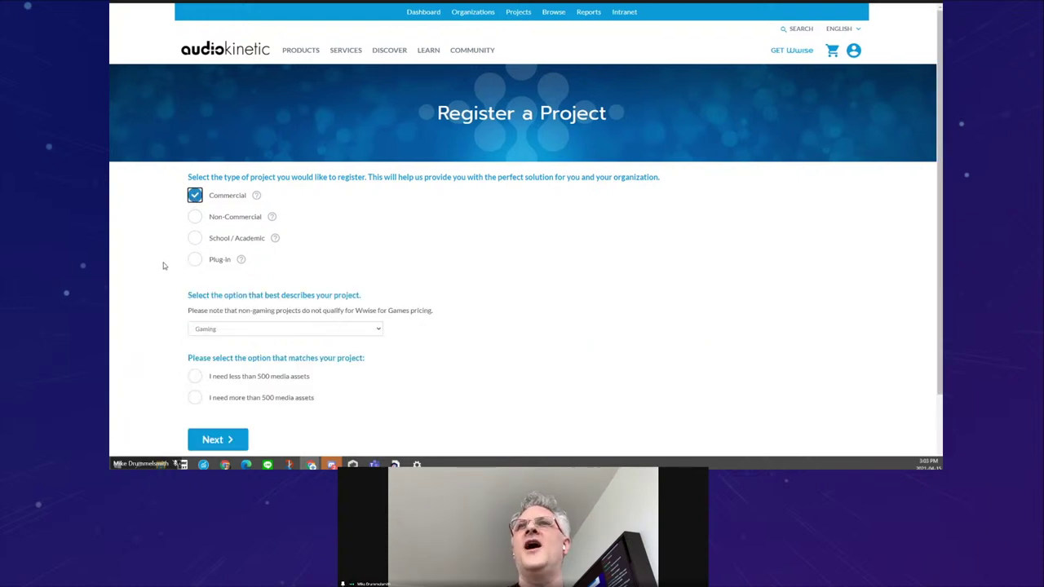
pyautogui.scroll(-2, 149, 288)
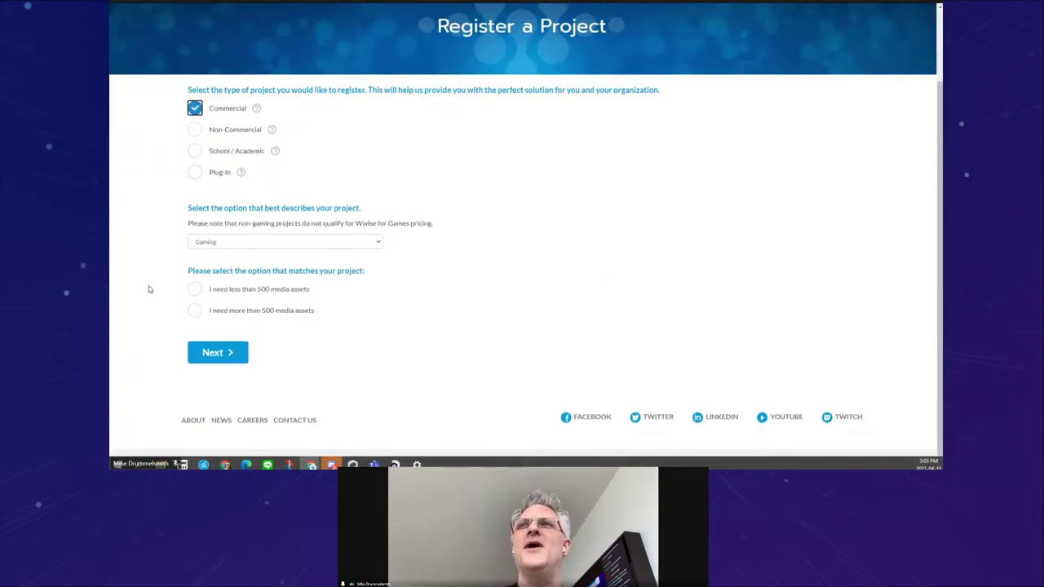
pyautogui.click(257, 244)
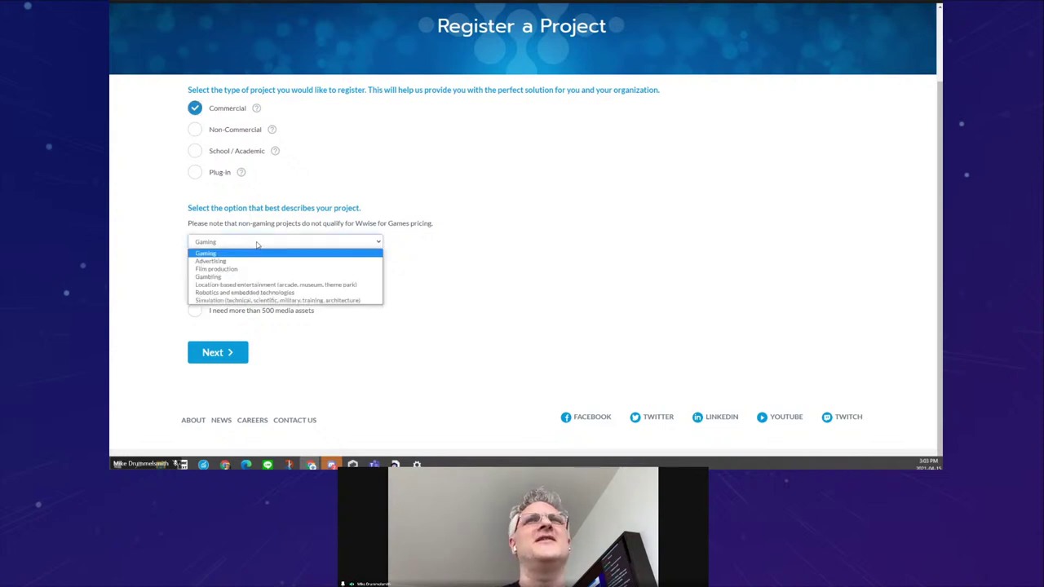
pyautogui.click(257, 243)
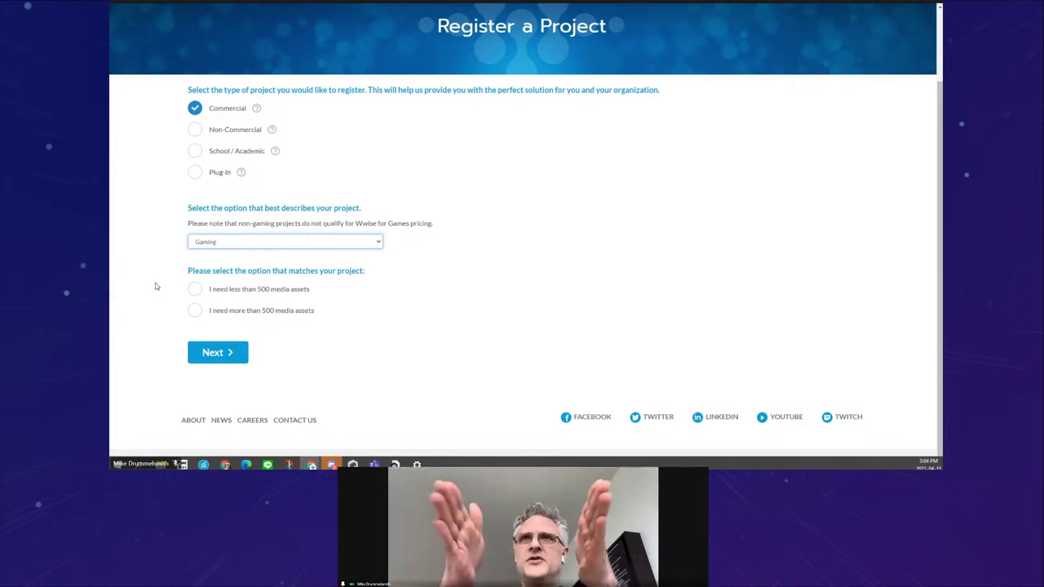
pyautogui.click(196, 312)
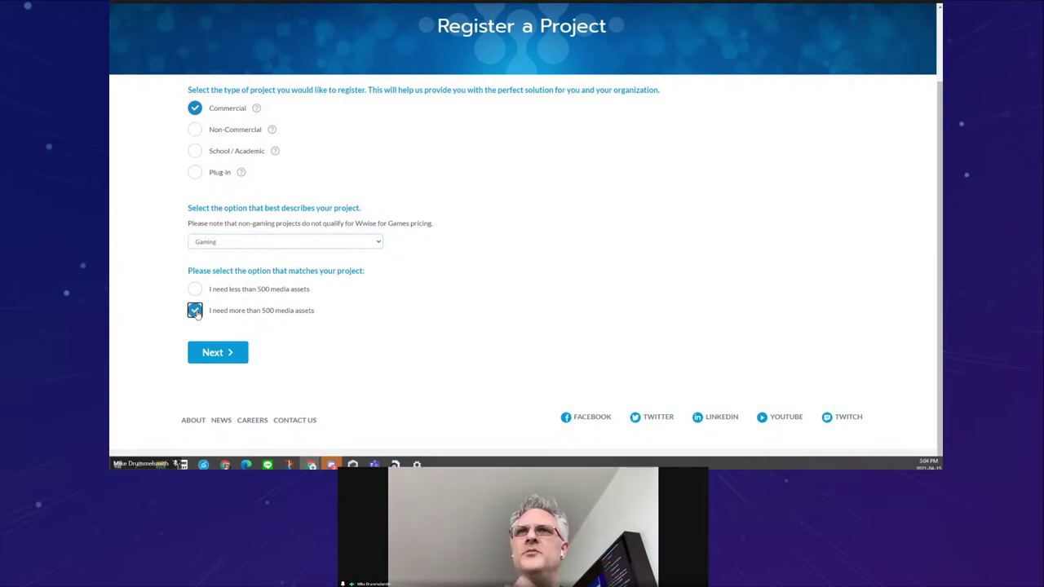
pyautogui.click(228, 354)
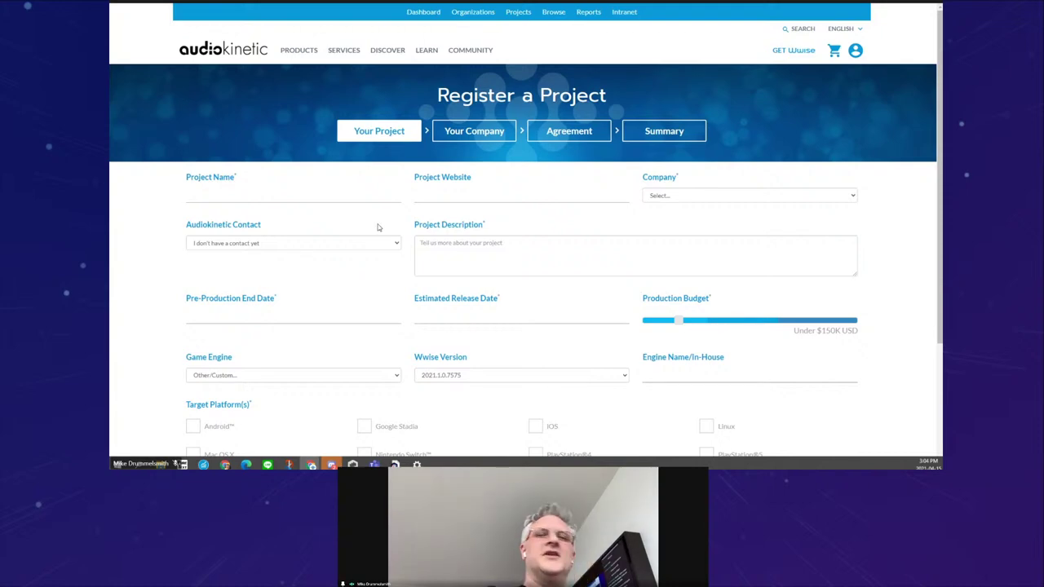
# Step: Name the project "My Really Really Fake Game" and choose Audiokinetic Inc. as its company
pyautogui.write('Really Re')
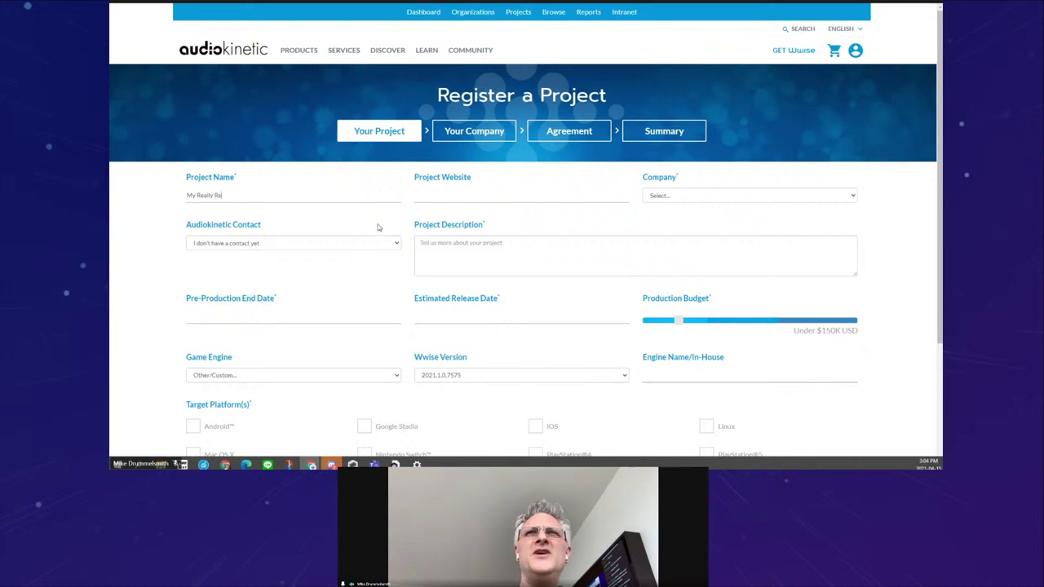
pyautogui.write('ally Fake Game')
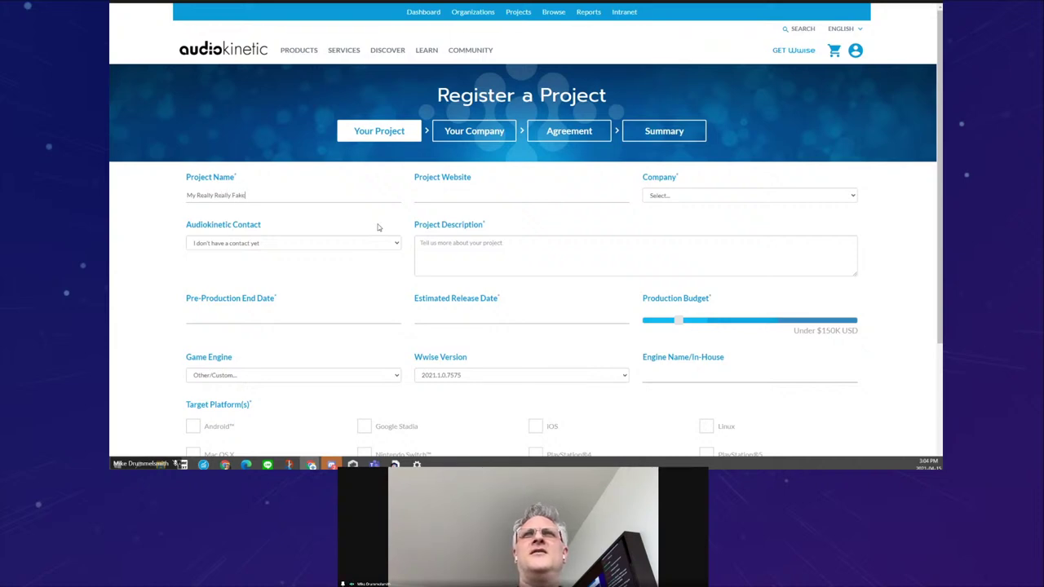
pyautogui.click(465, 197)
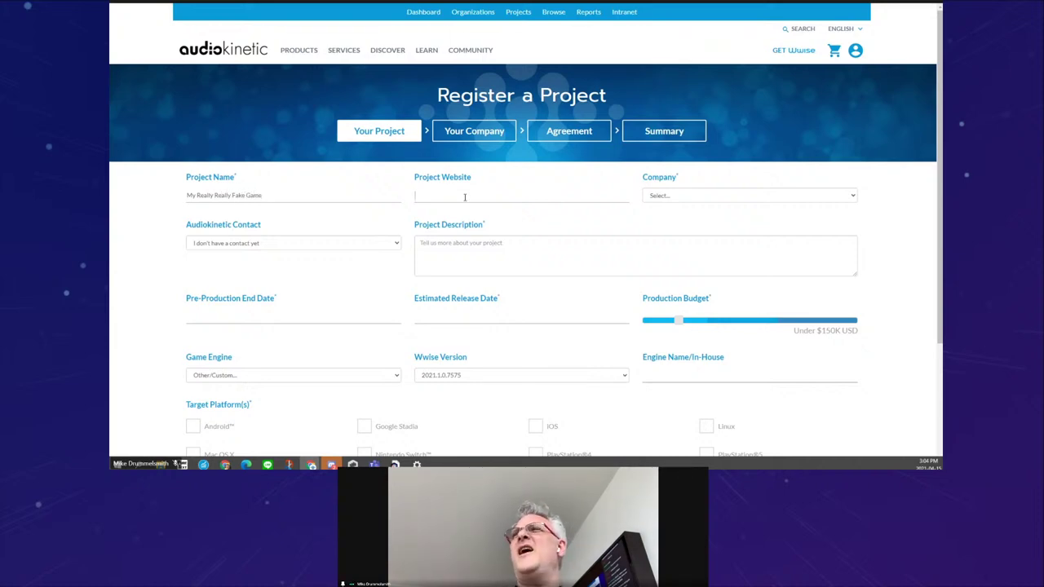
pyautogui.click(677, 201)
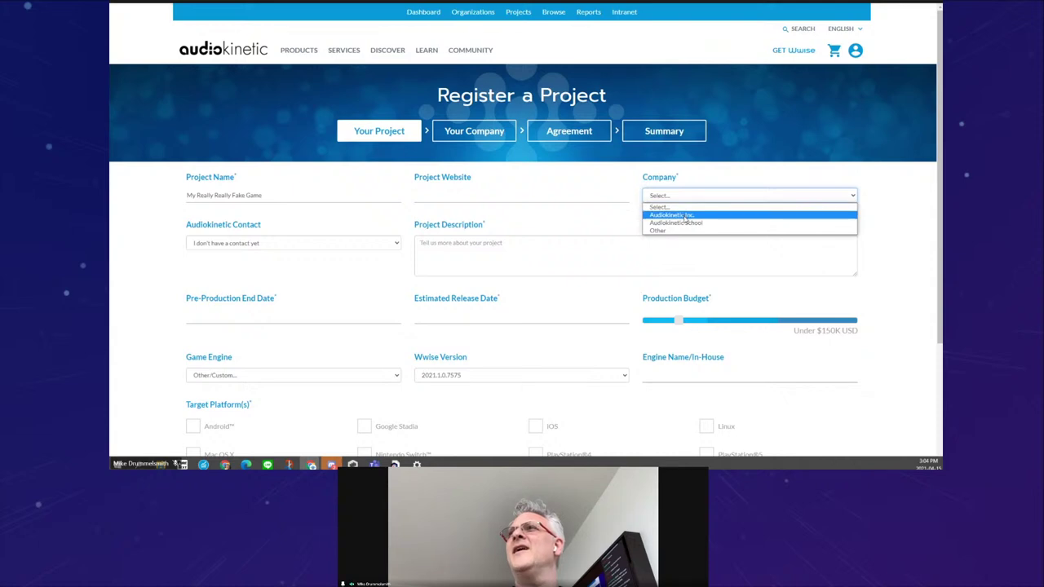
pyautogui.click(686, 217)
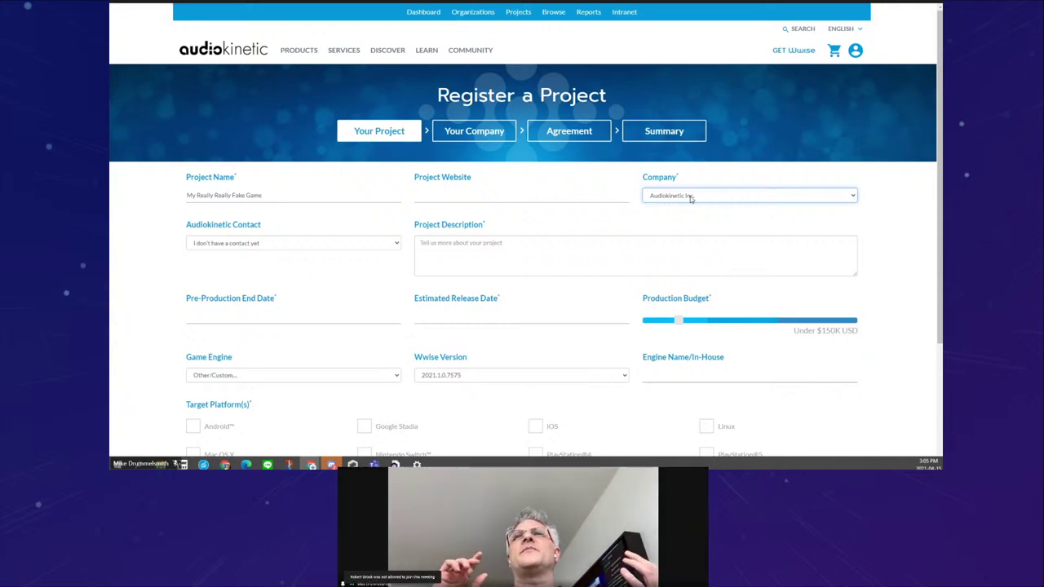
# Step: Choose the project's Audiokinetic contact and enter "This isn't really a game." as the project description
pyautogui.click(316, 242)
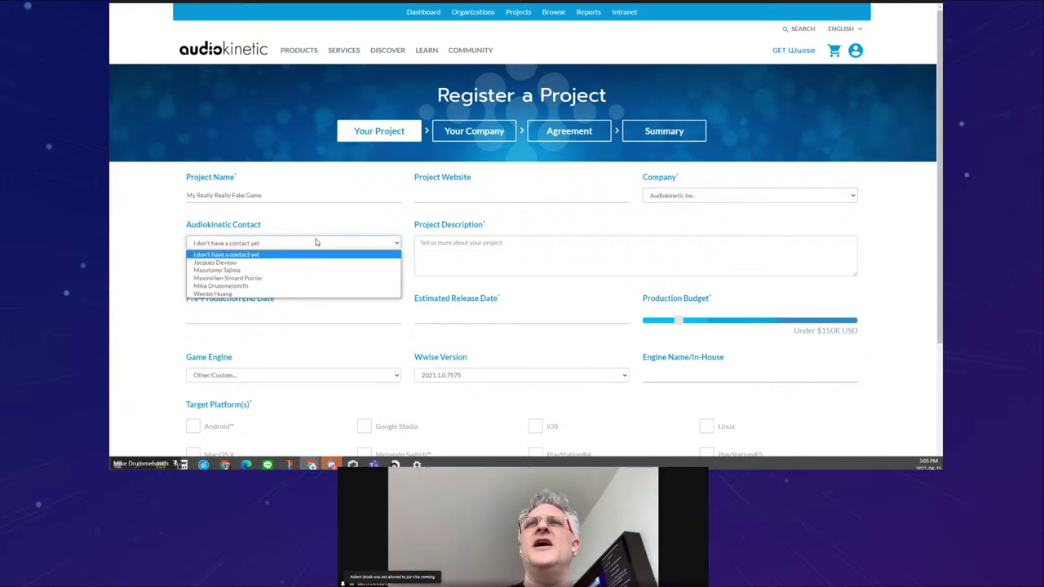
pyautogui.click(236, 290)
pyautogui.click(476, 256)
pyautogui.write('This i')
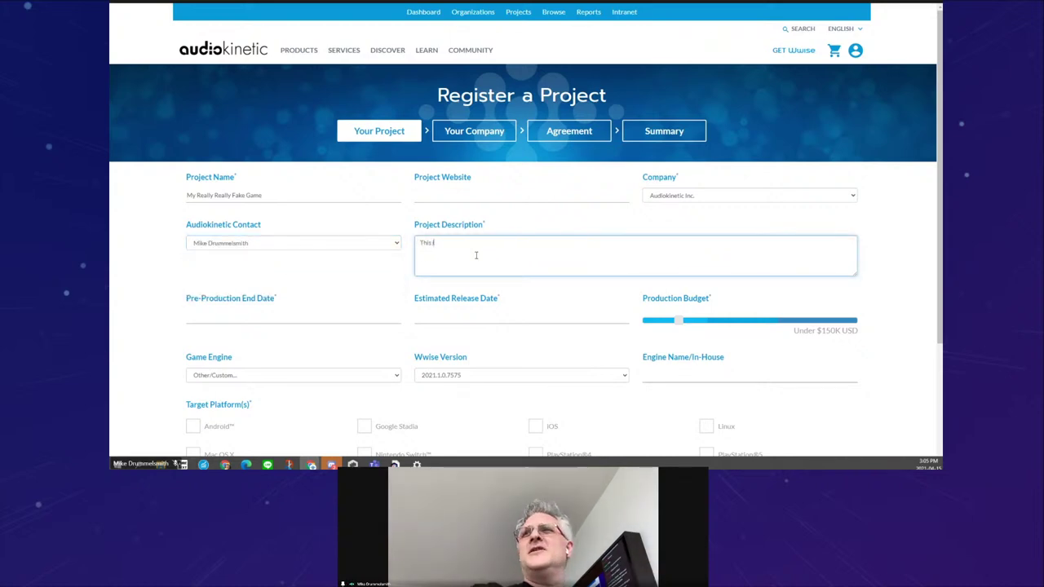
pyautogui.write("sn't really a game.")
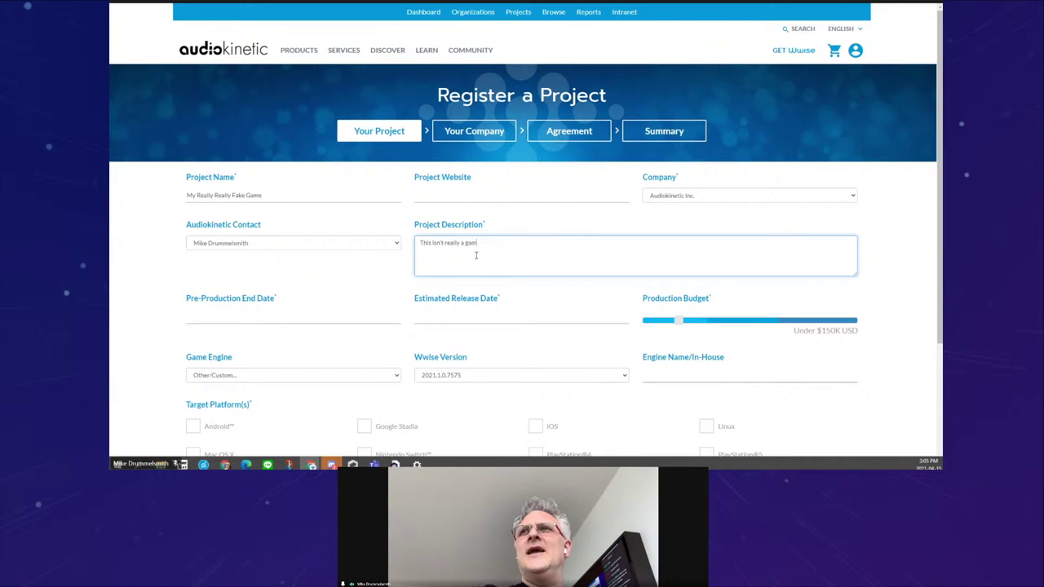
# Step: Set the project's pre-production end date to 2021-06-30
pyautogui.click(218, 315)
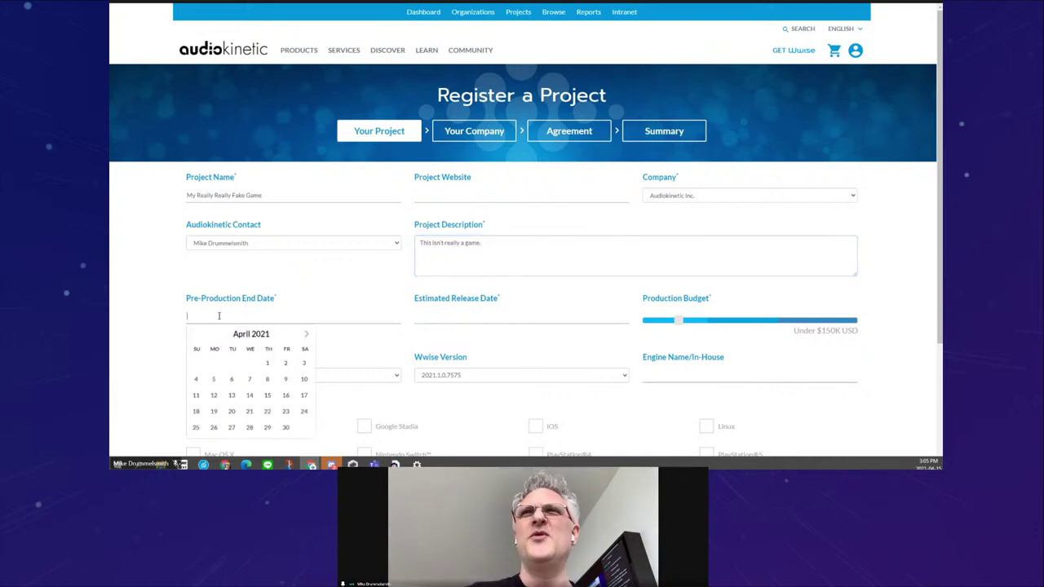
pyautogui.click(307, 336)
pyautogui.click(307, 336)
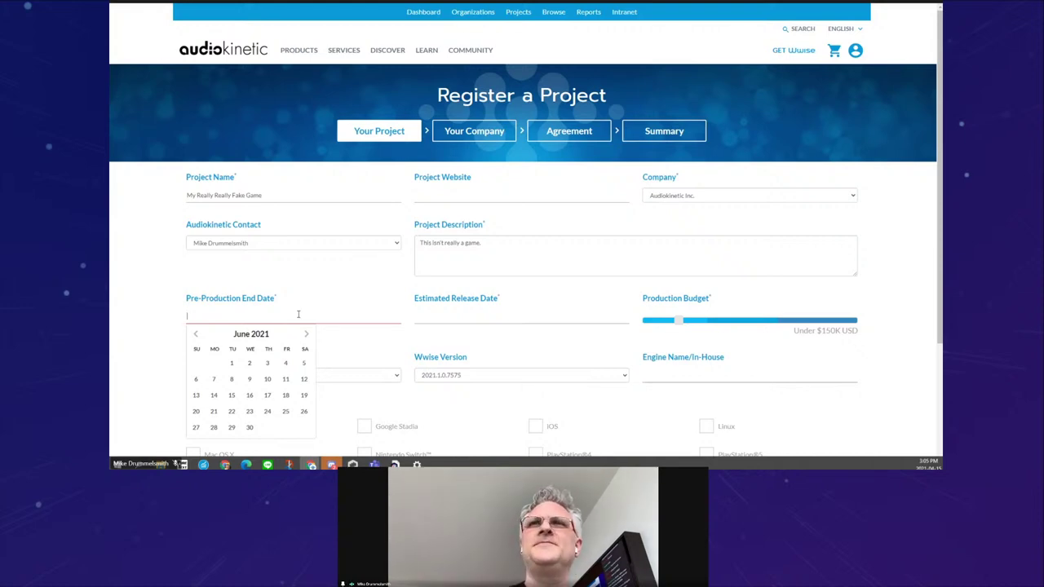
pyautogui.click(249, 430)
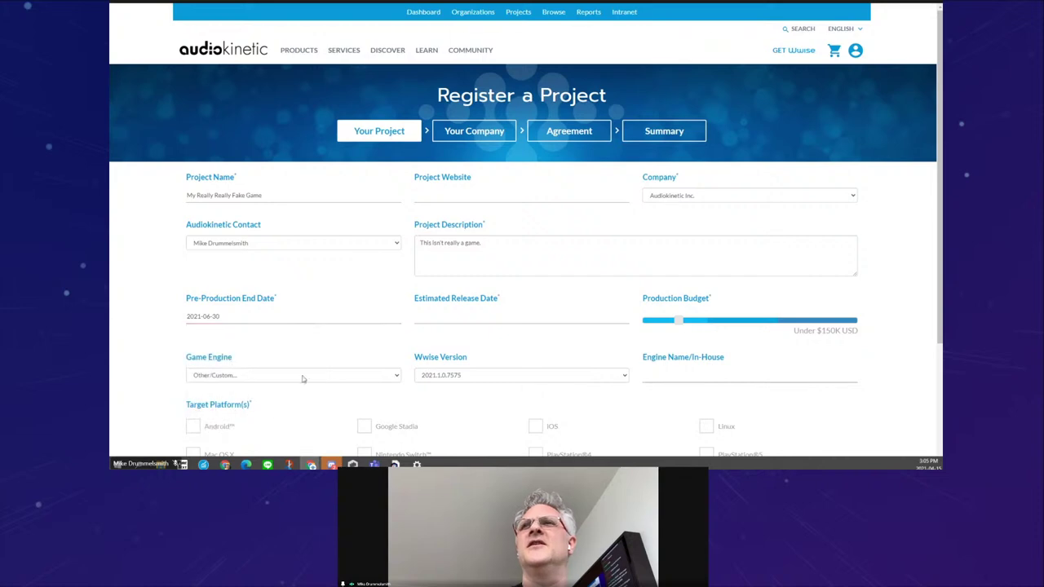
# Step: Set the project's estimated release date to 2021-09-30
pyautogui.click(447, 316)
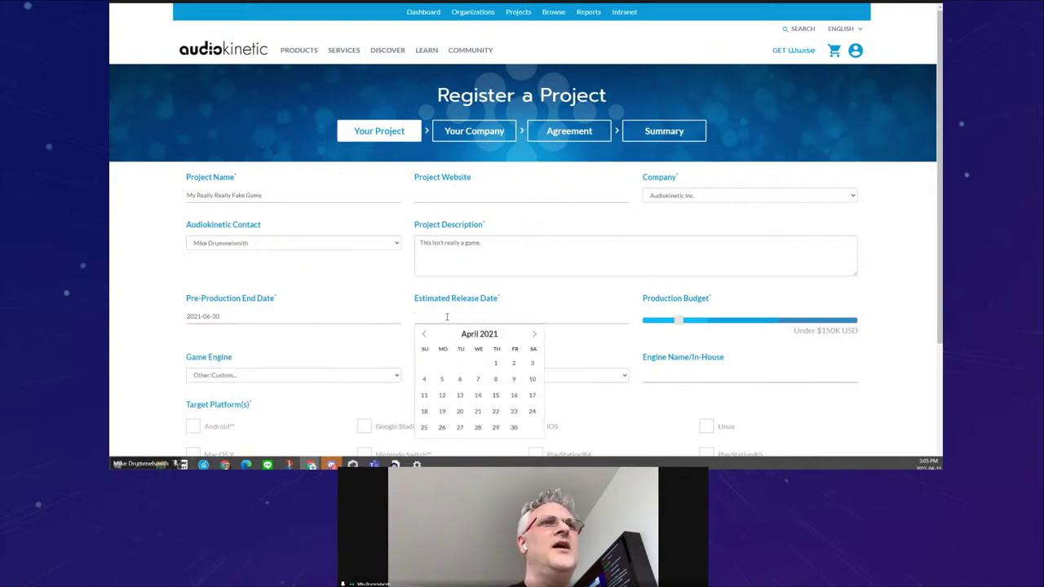
pyautogui.click(533, 334)
pyautogui.click(534, 334)
pyautogui.click(533, 335)
pyautogui.click(533, 334)
pyautogui.click(534, 334)
pyautogui.click(495, 427)
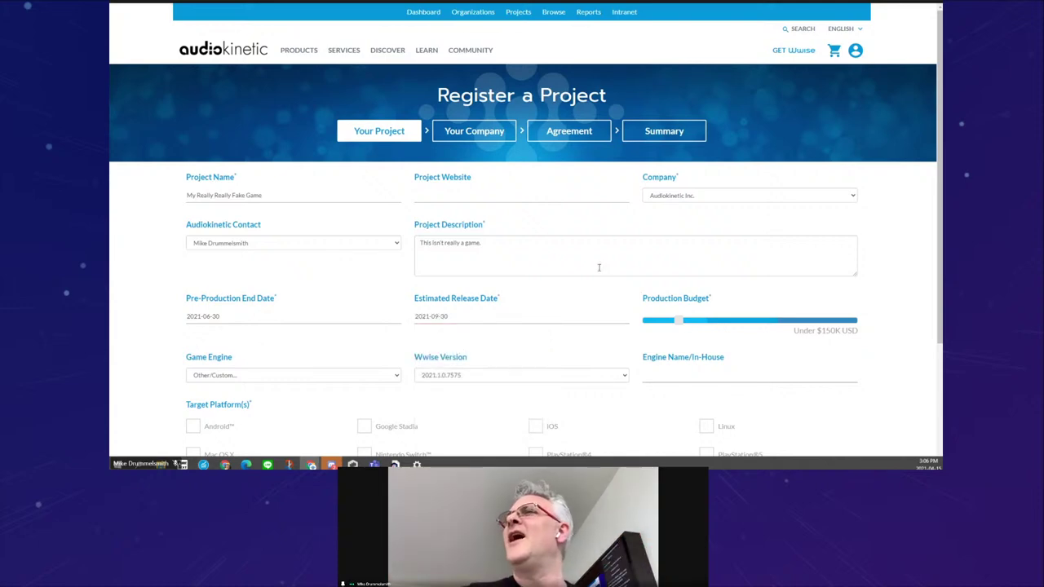
# Step: Try the different production budget levels and set the project's budget to Under $1.5M USD
pyautogui.moveTo(680, 321)
pyautogui.mouseDown()
pyautogui.moveTo(857, 320)
pyautogui.moveTo(679, 321)
pyautogui.moveTo(749, 323)
pyautogui.moveTo(659, 332)
pyautogui.moveTo(714, 327)
pyautogui.moveTo(680, 323)
pyautogui.mouseUp()
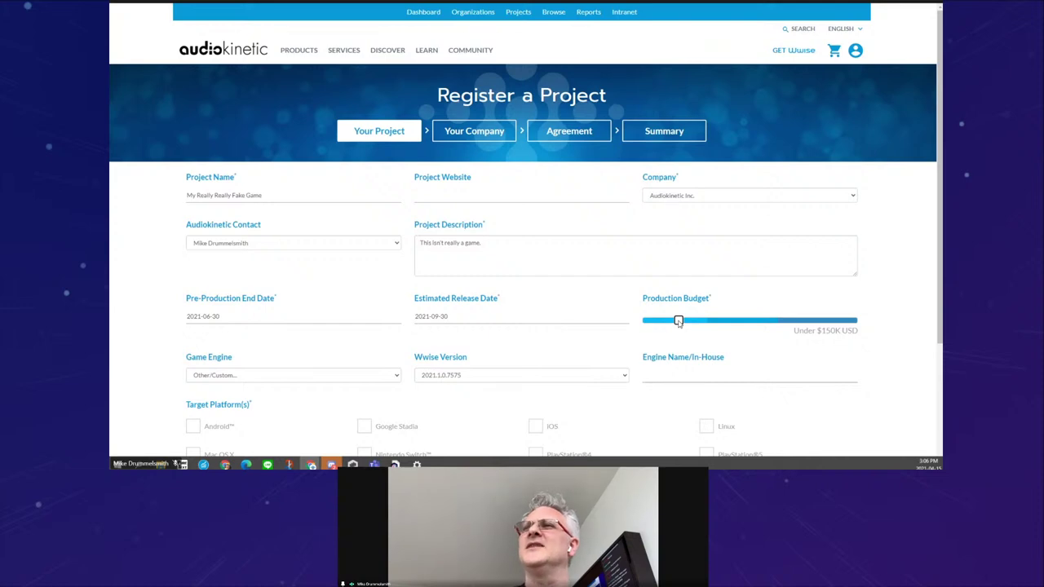
pyautogui.moveTo(715, 322); pyautogui.dragTo(821, 321)
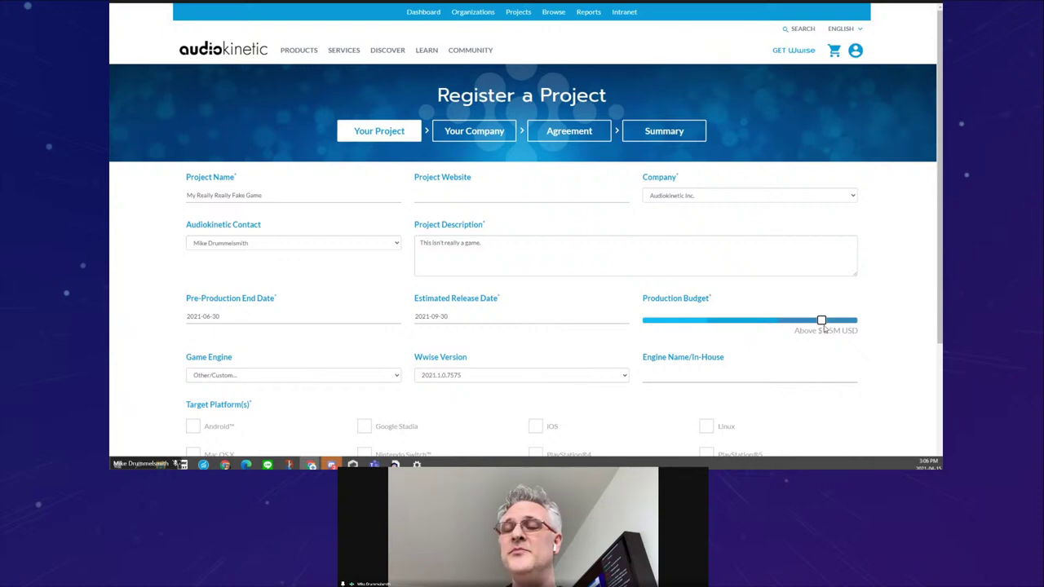
pyautogui.moveTo(824, 325); pyautogui.dragTo(680, 323)
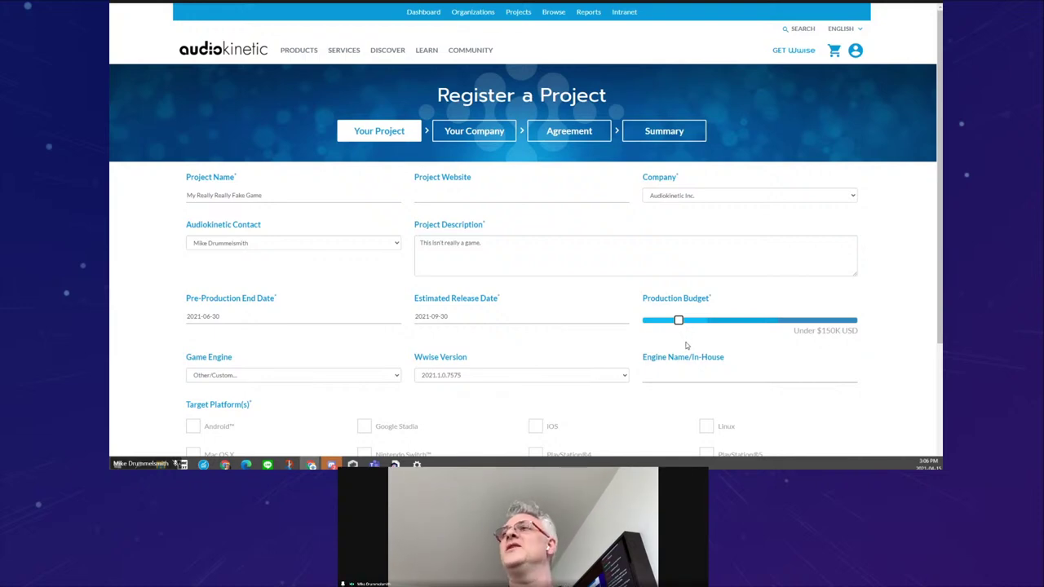
pyautogui.moveTo(686, 346); pyautogui.dragTo(740, 344)
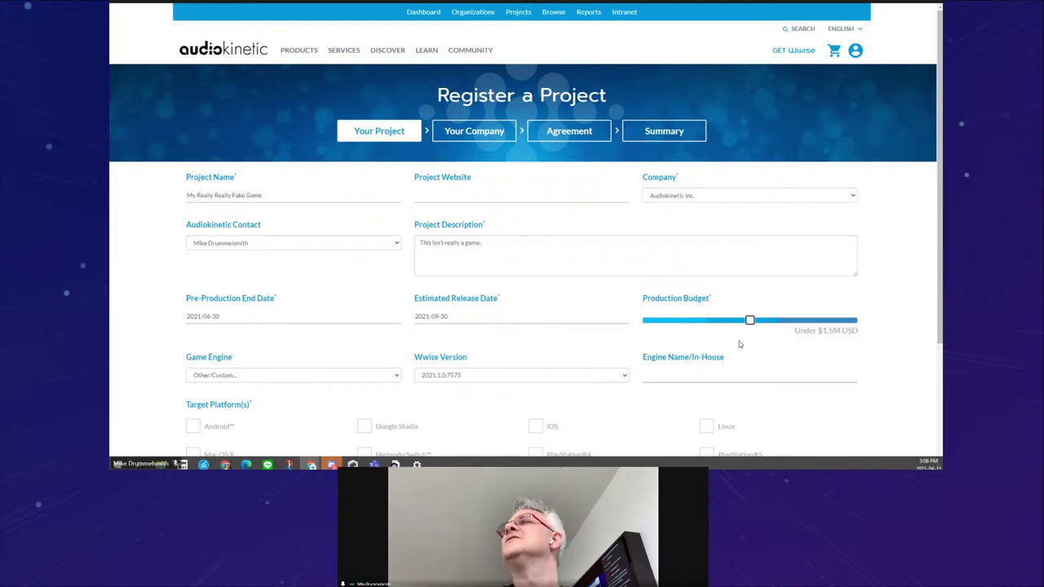
# Step: Choose Unreal Engine as the game engine, specify version "Unreal 5 (kinda)", and select Unreal Integration 2021.1.0.1956
pyautogui.click(276, 380)
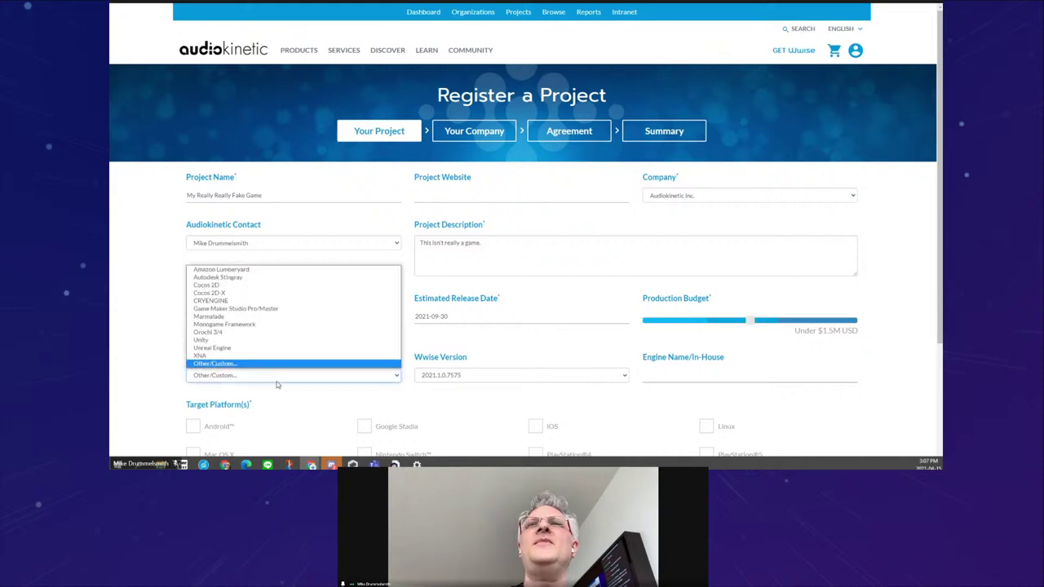
pyautogui.click(237, 352)
pyautogui.click(483, 374)
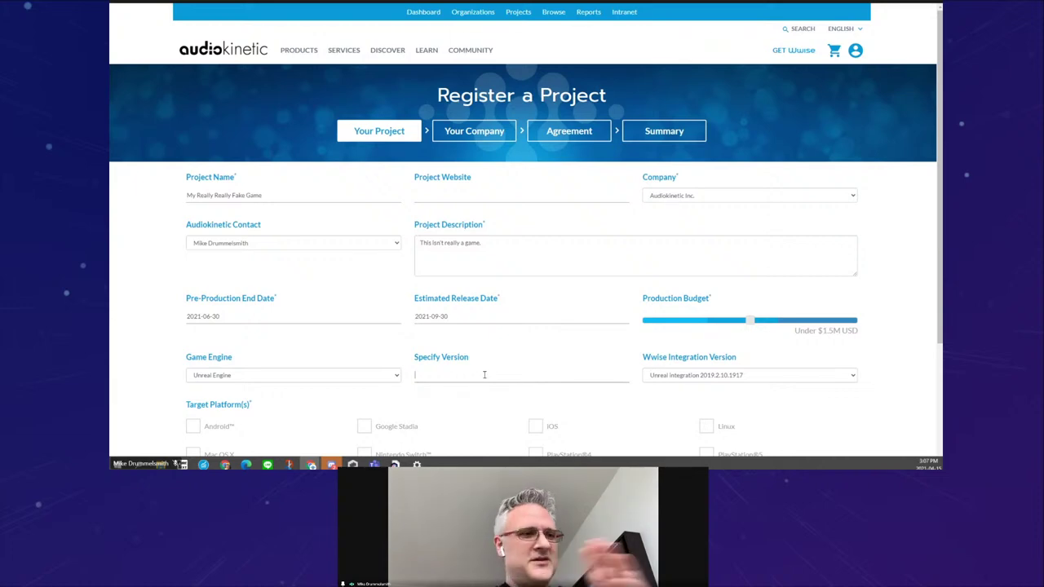
pyautogui.write('Unreal')
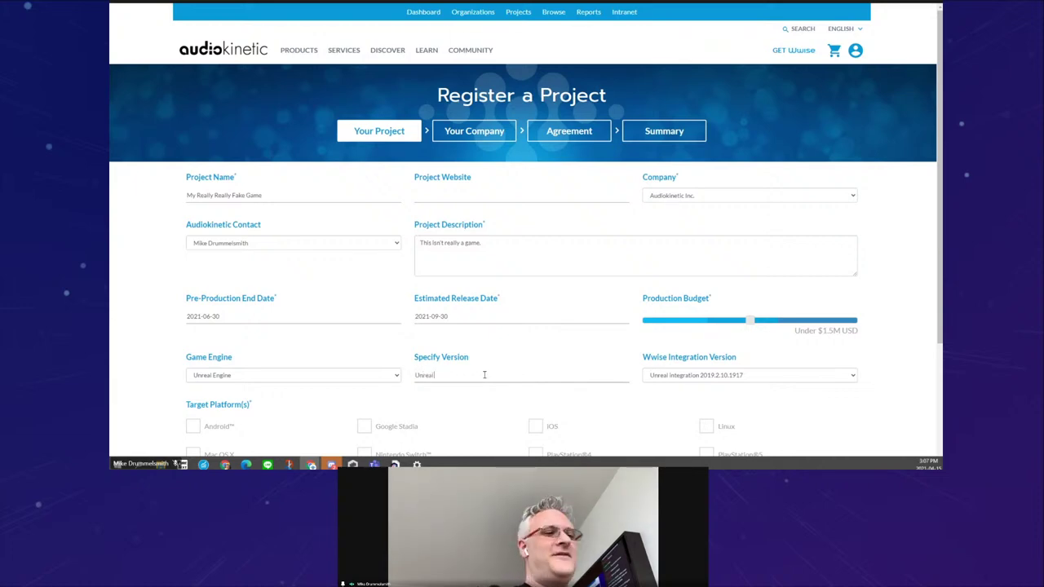
pyautogui.write(' 5 (kinda)')
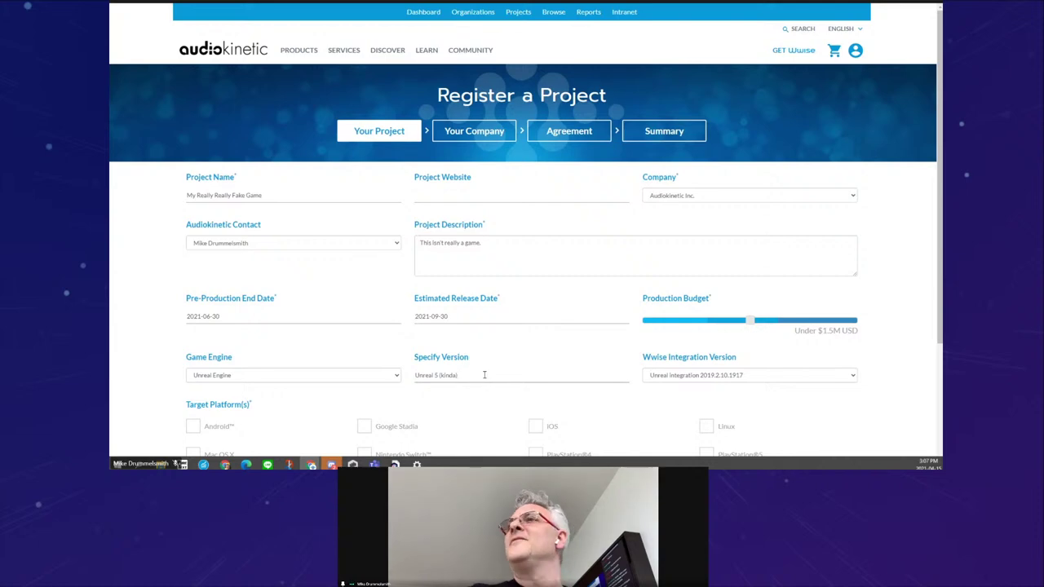
pyautogui.click(752, 374)
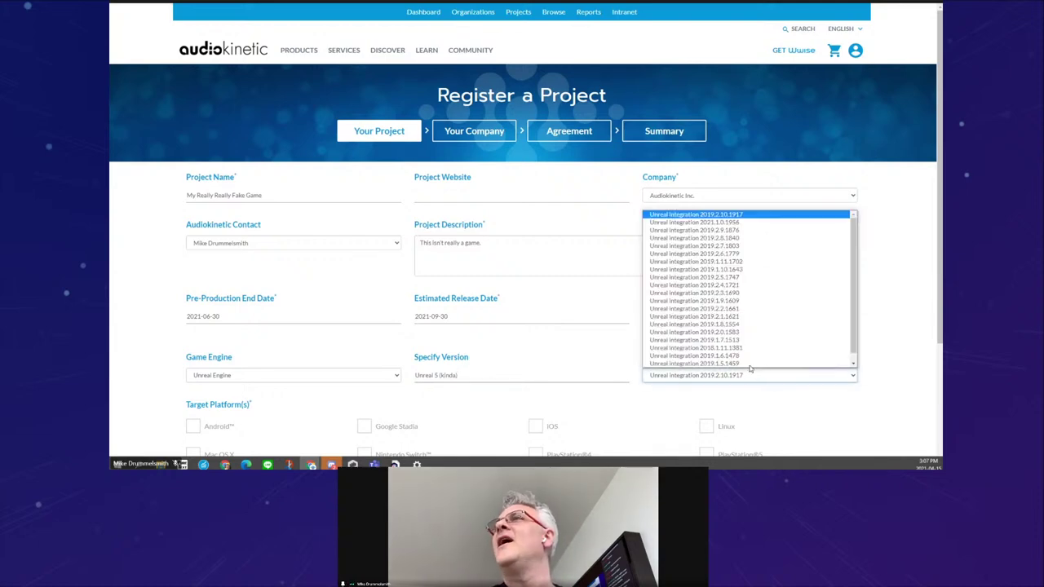
pyautogui.click(695, 222)
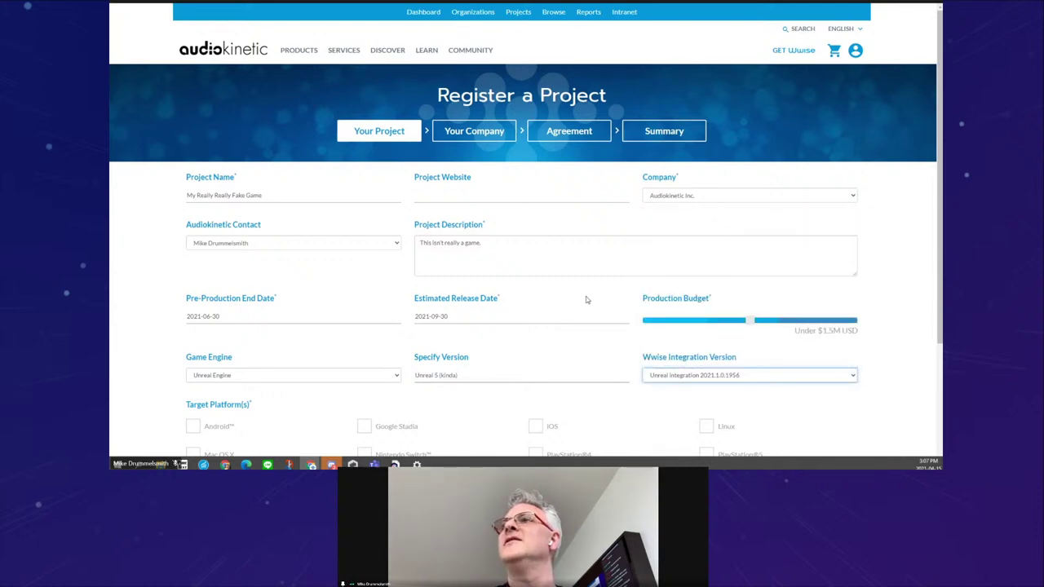
# Step: Select Google Stadia, Nintendo Switch and Android as target platforms and proceed to the next registration stage
pyautogui.scroll(-1, 586, 300)
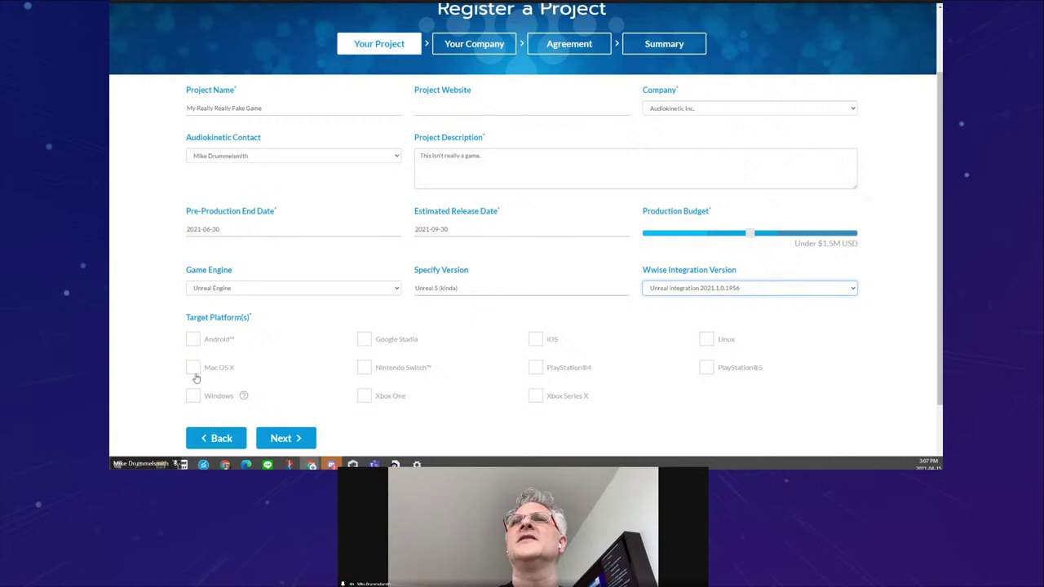
pyautogui.click(364, 341)
pyautogui.click(364, 368)
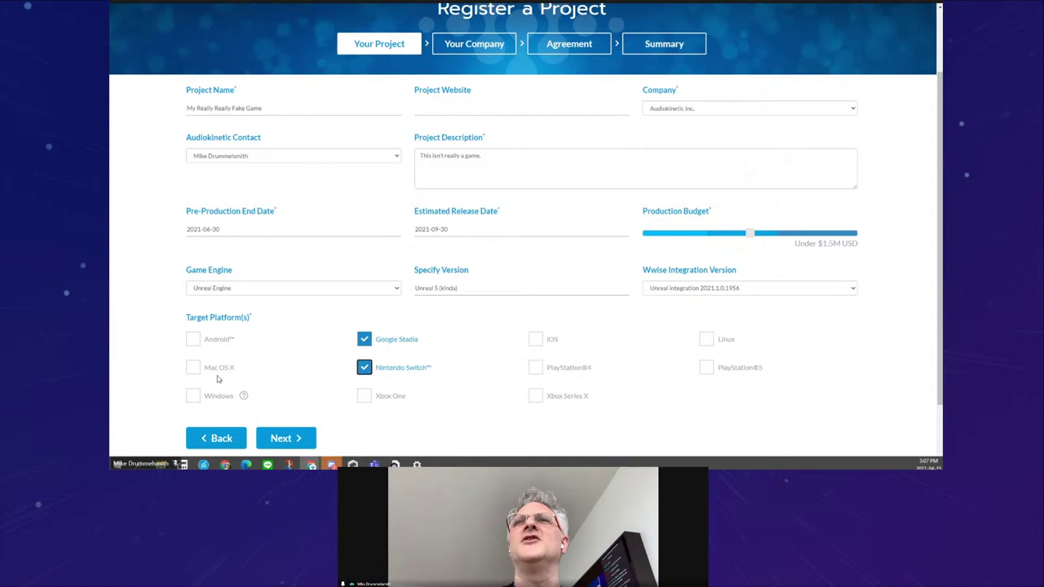
pyautogui.click(193, 339)
pyautogui.click(290, 446)
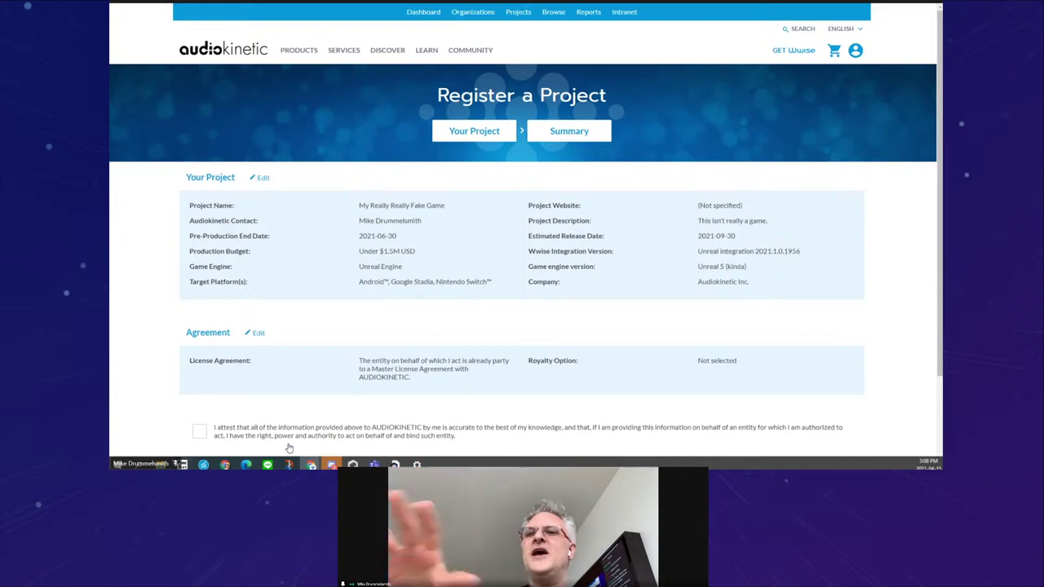
# Step: Attest that the information in the registration summary is accurate and submit the project
pyautogui.scroll(-2, 341, 269)
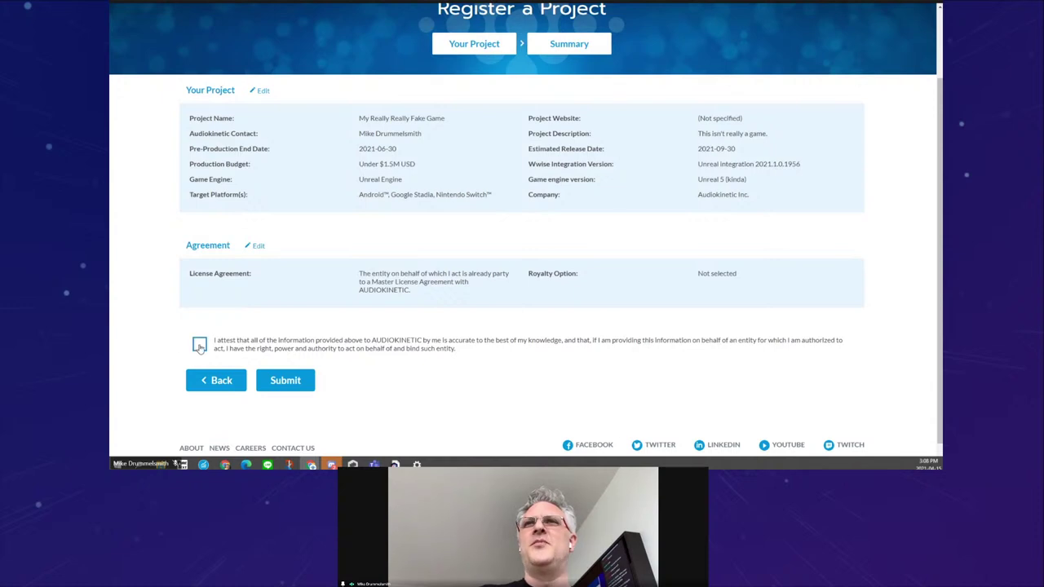
pyautogui.click(201, 346)
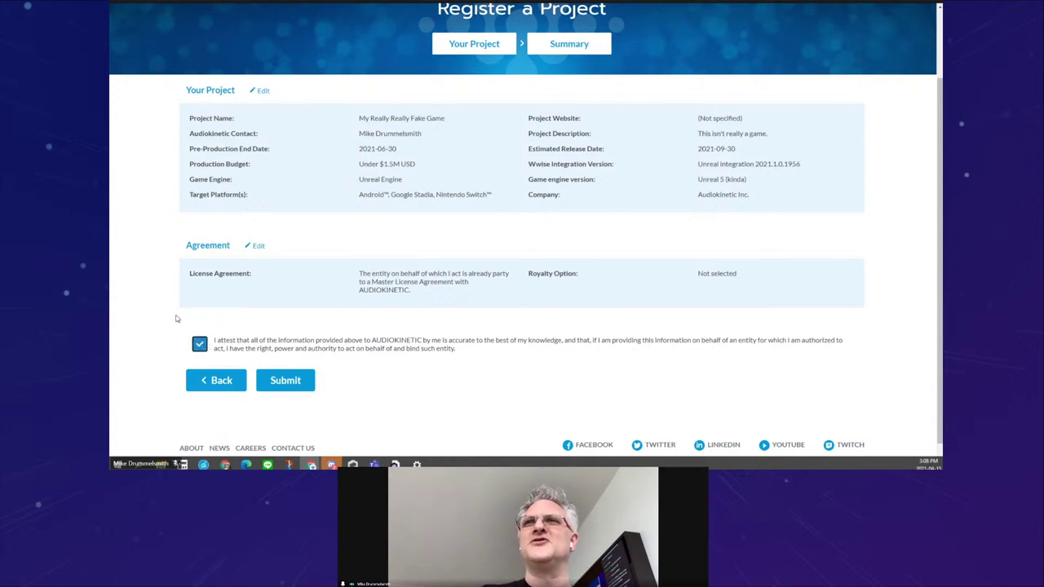
pyautogui.click(285, 381)
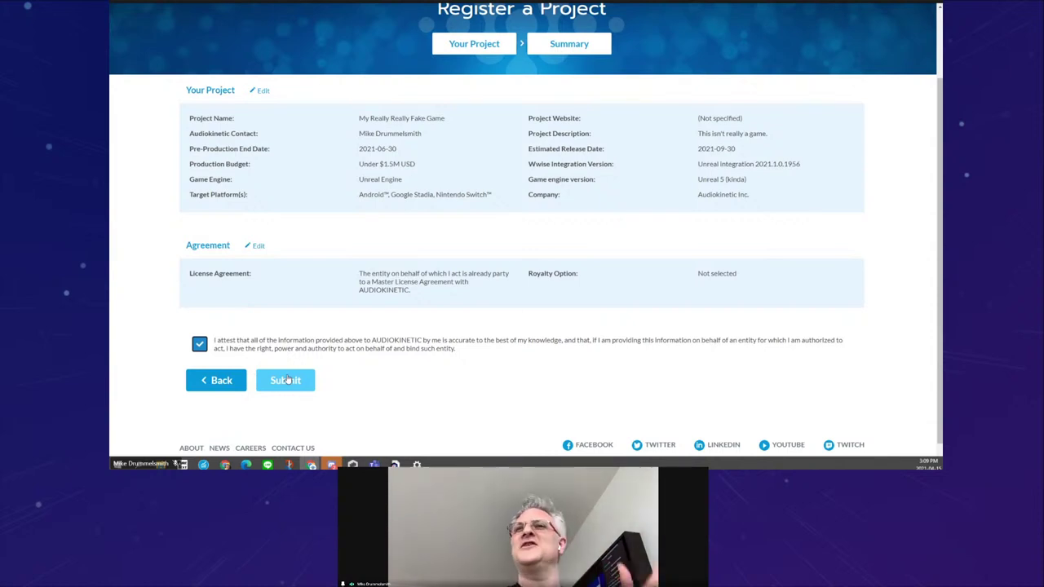
pyautogui.click(294, 381)
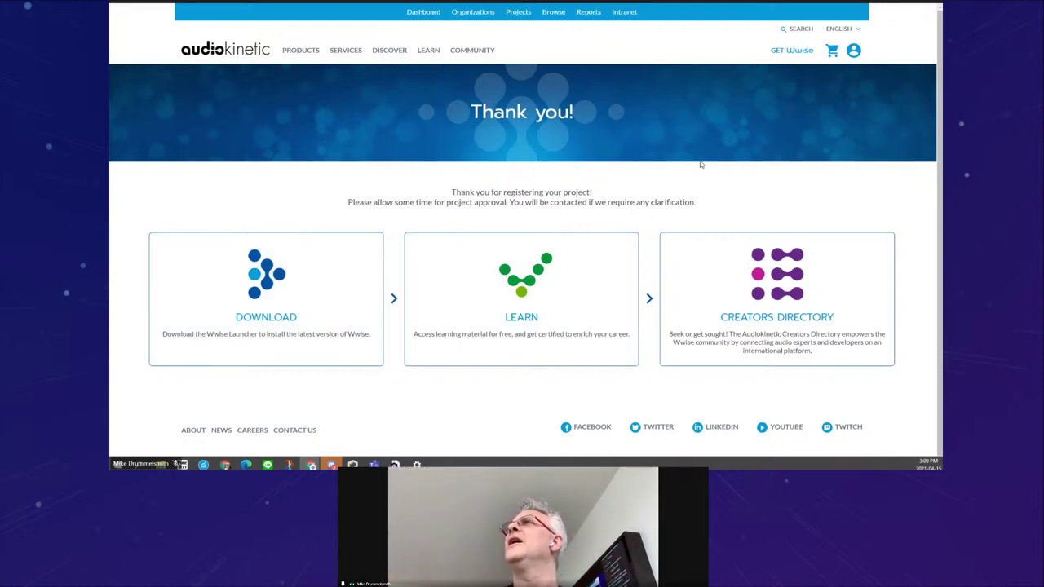
# Step: Open the account's projects page and examine the project information and administrative fields of My Completely Fake Game
pyautogui.moveTo(854, 50)
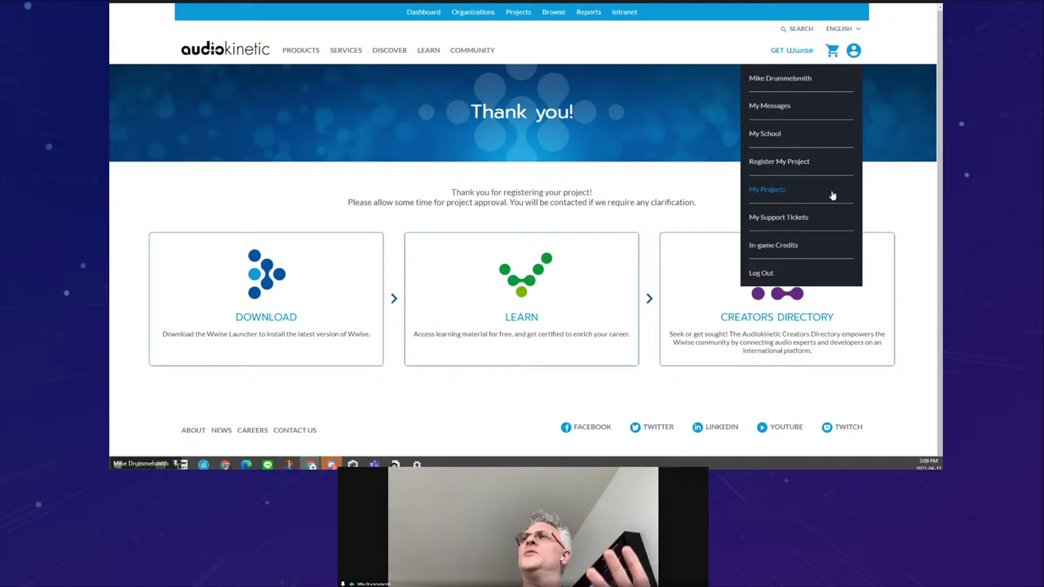
pyautogui.click(779, 193)
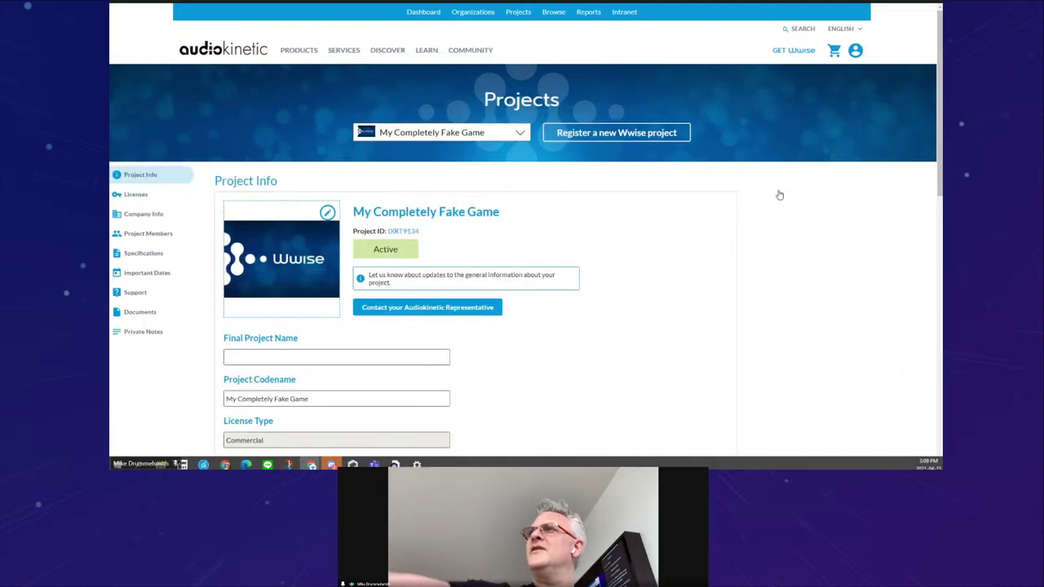
pyautogui.moveTo(855, 52)
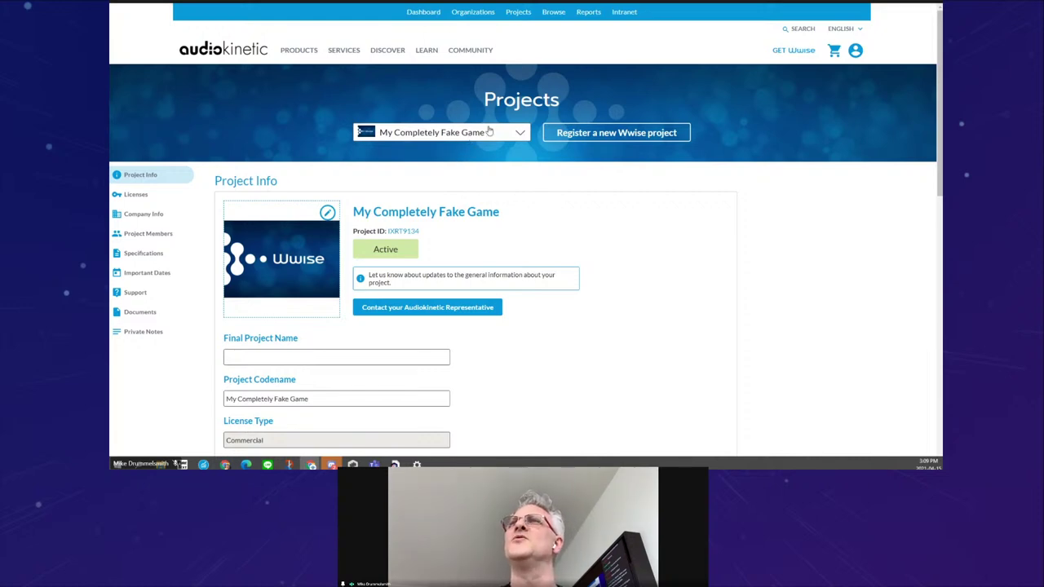
pyautogui.scroll(-2, 295, 200)
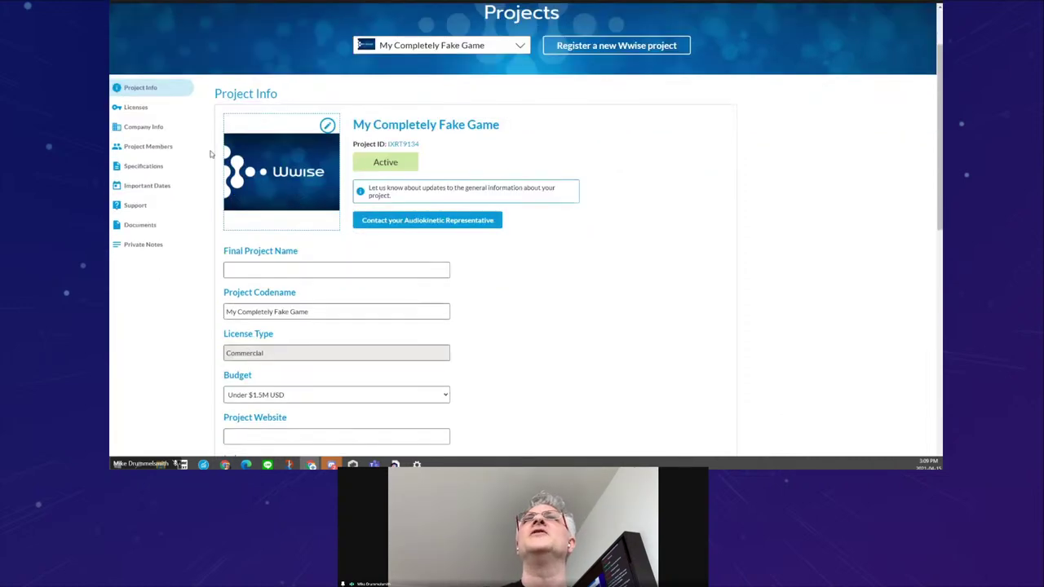
pyautogui.scroll(-2, 351, 218)
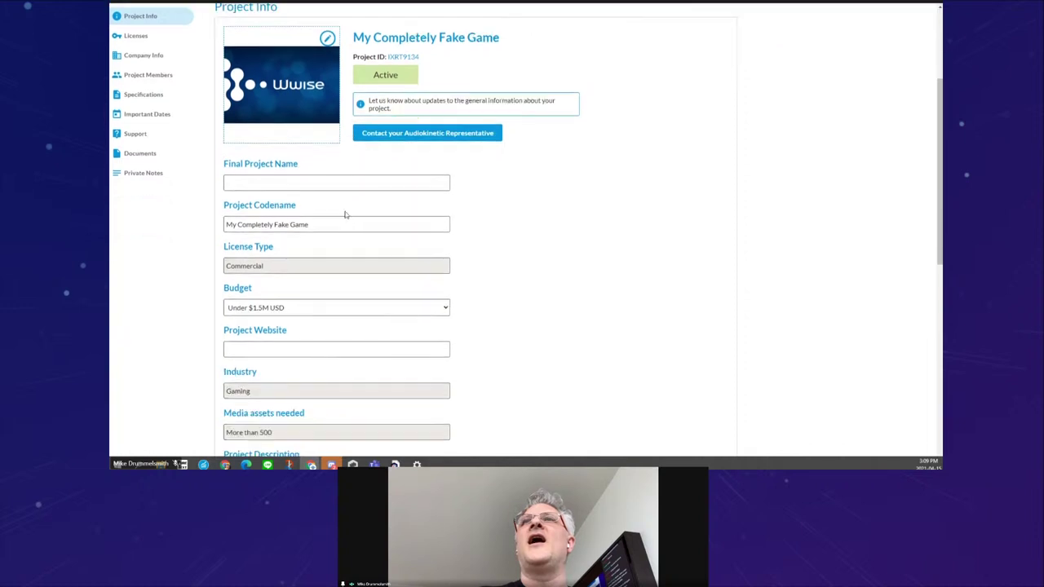
pyautogui.click(301, 225)
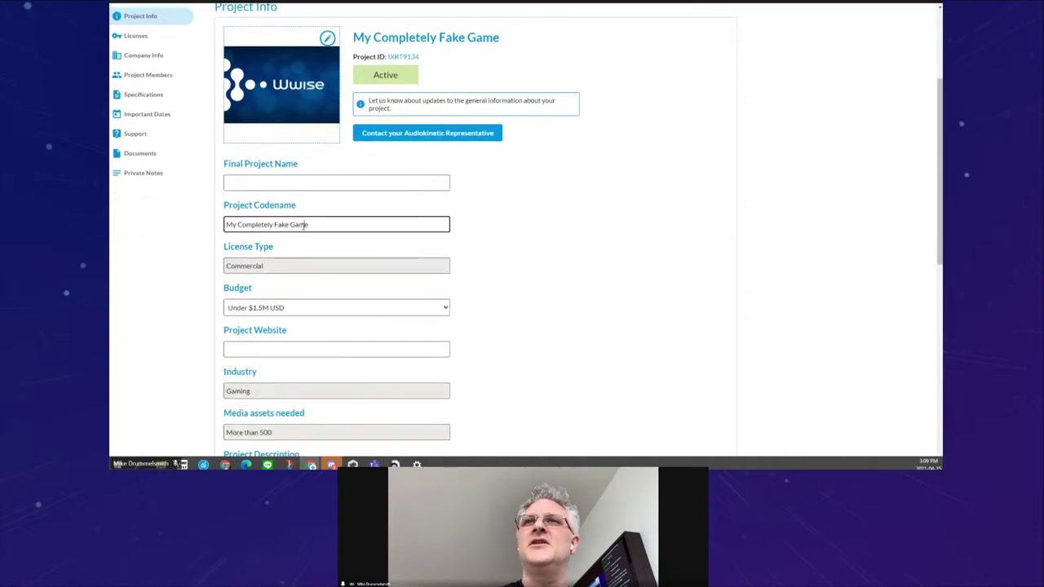
pyautogui.scroll(-2, 301, 225)
pyautogui.click(303, 221)
pyautogui.click(306, 226)
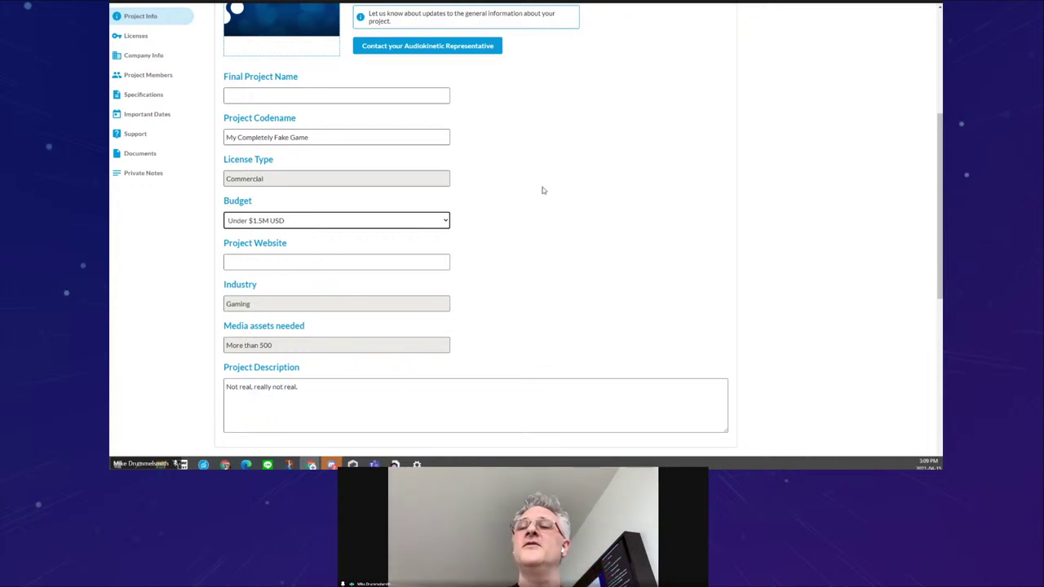
pyautogui.scroll(-1, 542, 190)
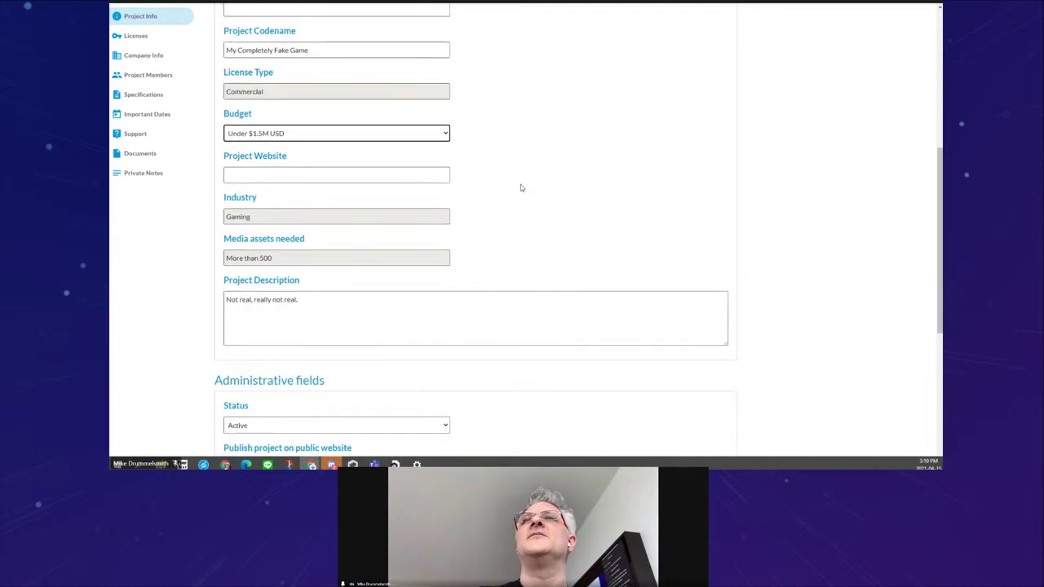
pyautogui.scroll(-3, 456, 242)
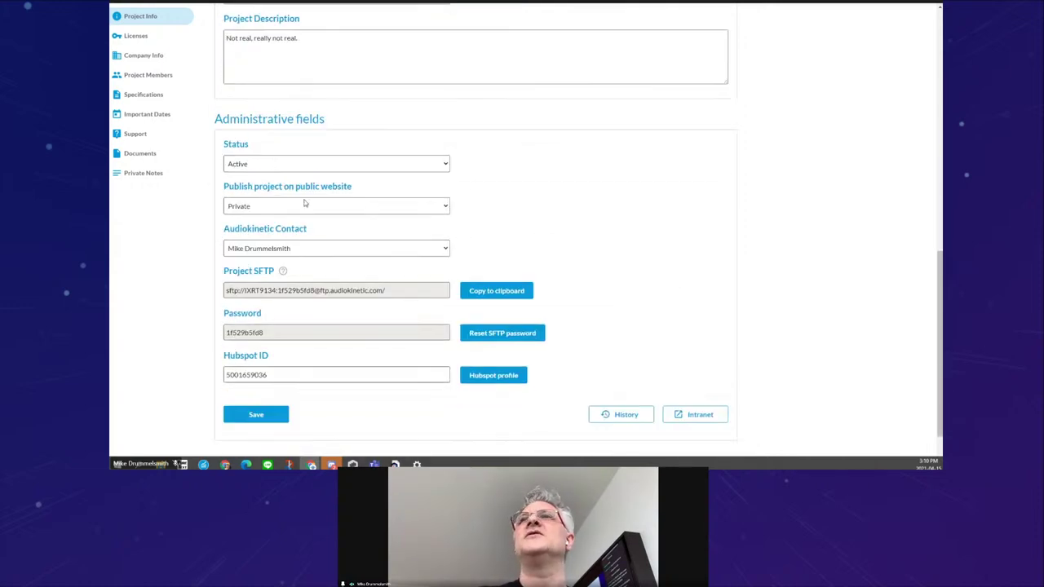
pyautogui.scroll(7, 265, 356)
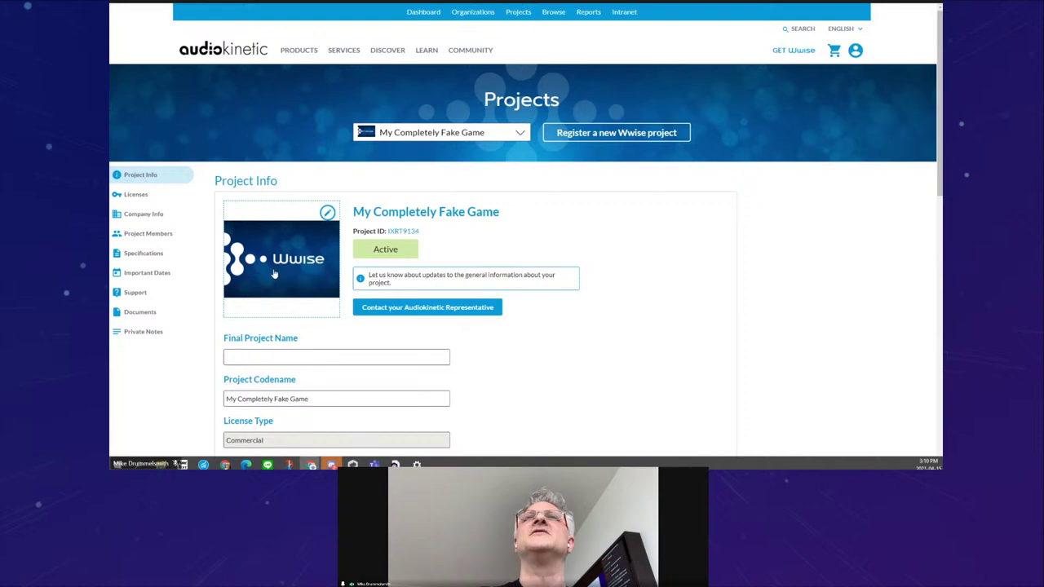
# Step: Open the licenses of My Completely Fake Game and examine its Wwise and plug-in license tables
pyautogui.click(135, 196)
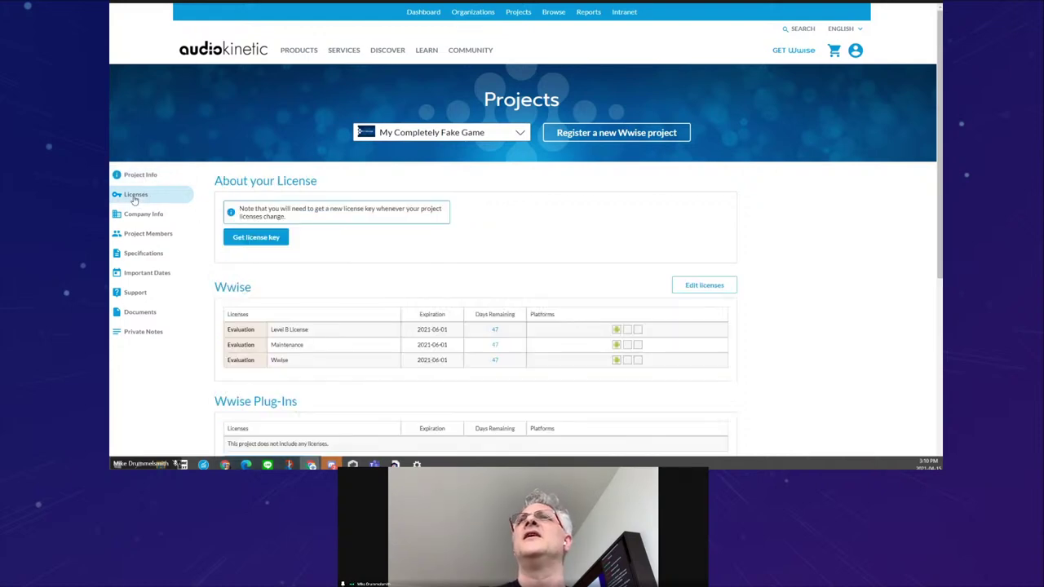
pyautogui.scroll(-1, 500, 234)
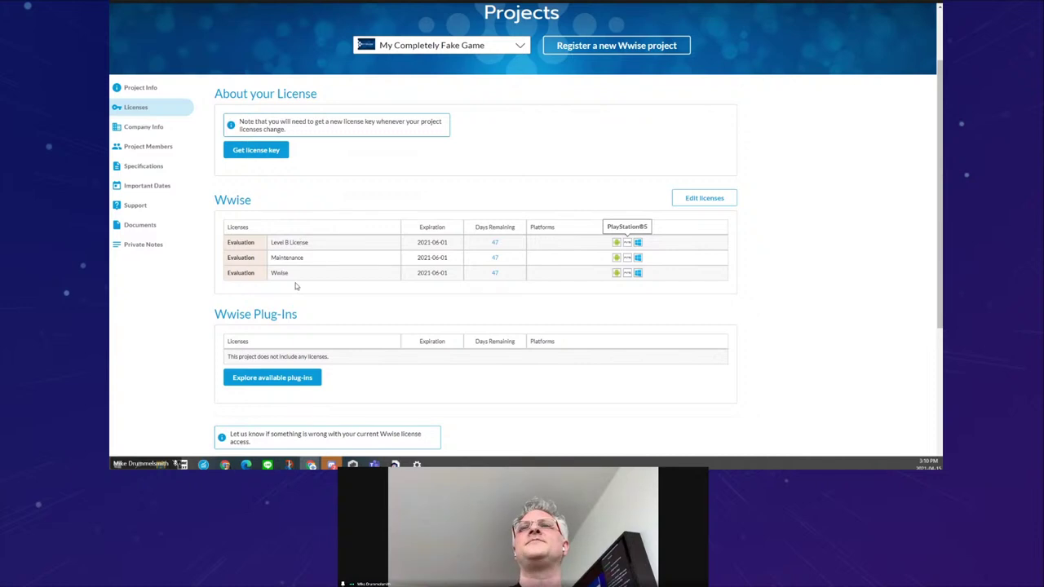
pyautogui.scroll(-1, 296, 285)
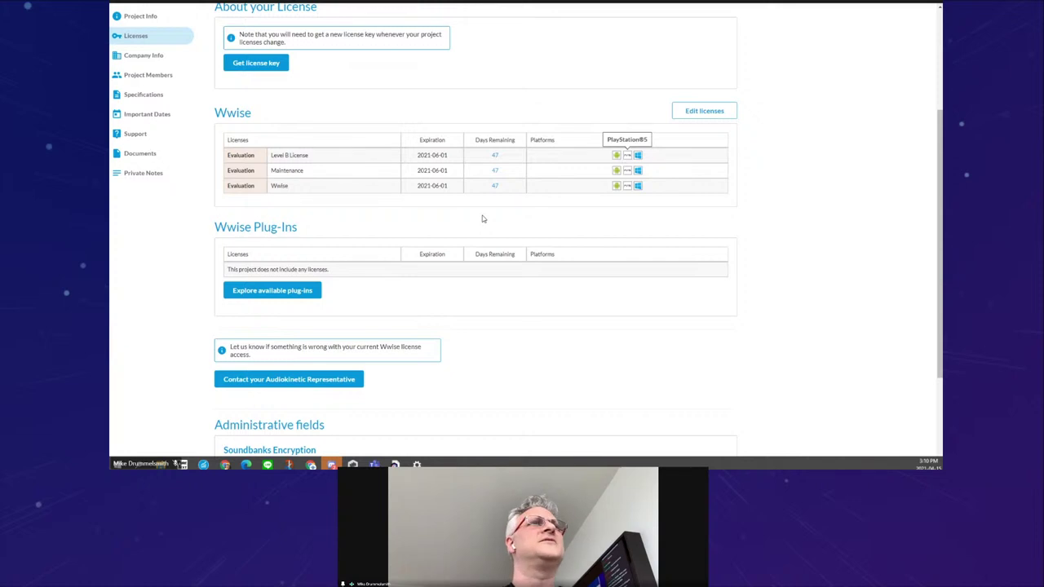
# Step: Switch to the presentation slide on how to register a project
pyautogui.hotkey('alt', 'Tab')
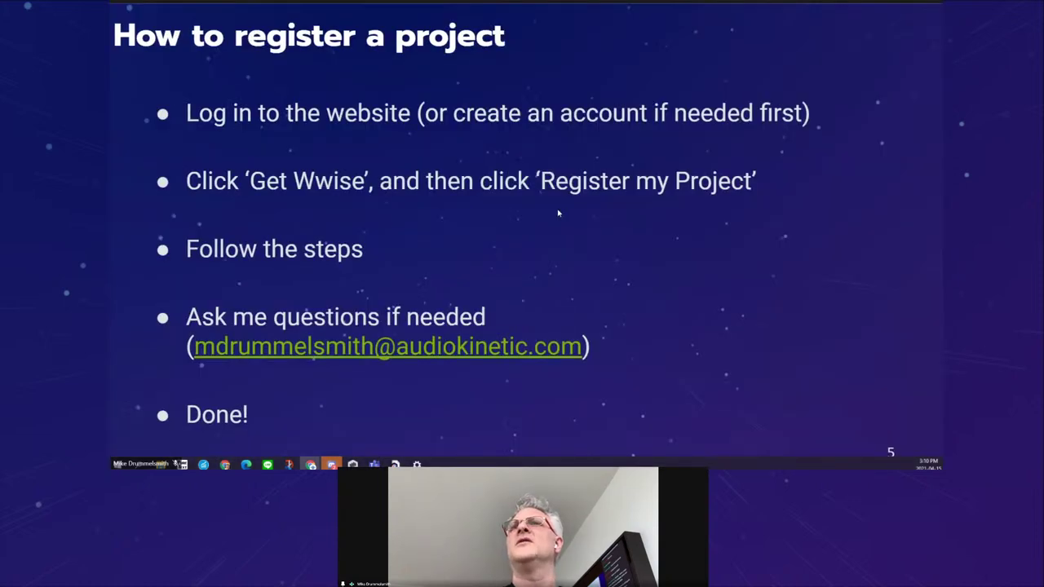
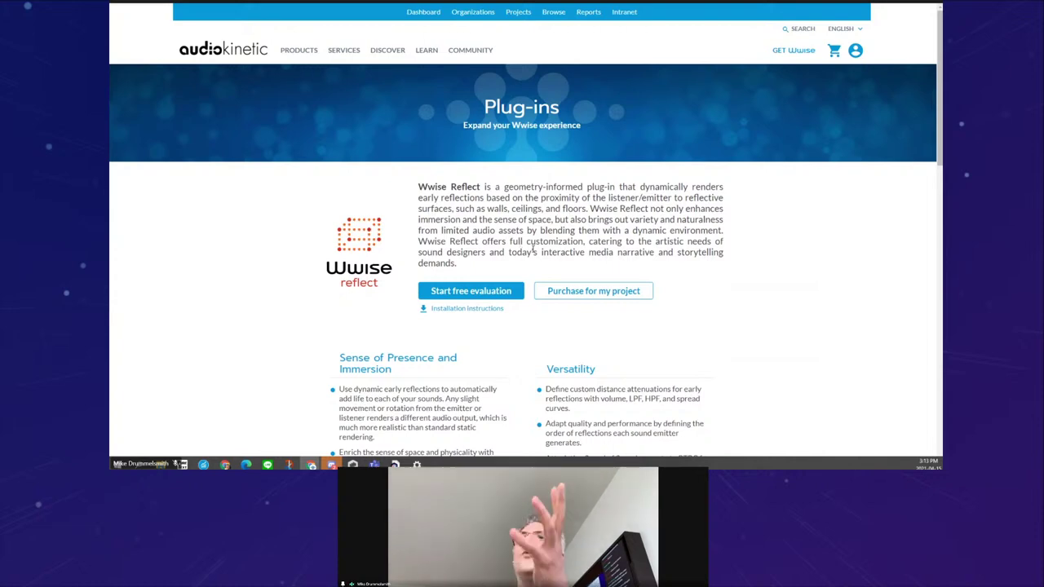
# Step: Examine the Wwise Reflect plug-in page, including its features, pricing for games, and supported versions and platforms
pyautogui.scroll(-5, 534, 251)
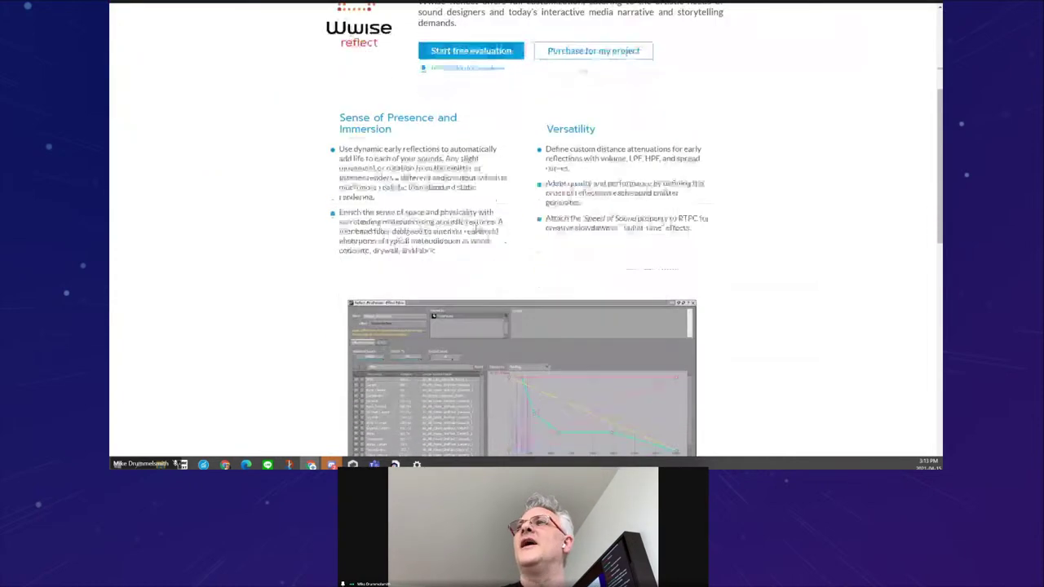
pyautogui.scroll(-4, 476, 226)
pyautogui.scroll(2, 476, 225)
pyautogui.scroll(-3, 476, 225)
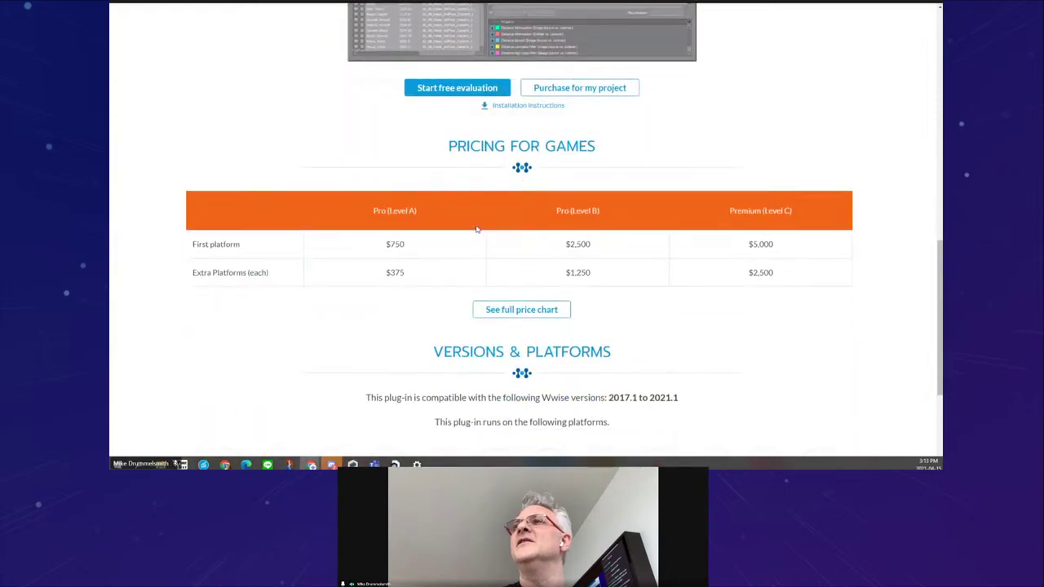
pyautogui.scroll(-2, 476, 225)
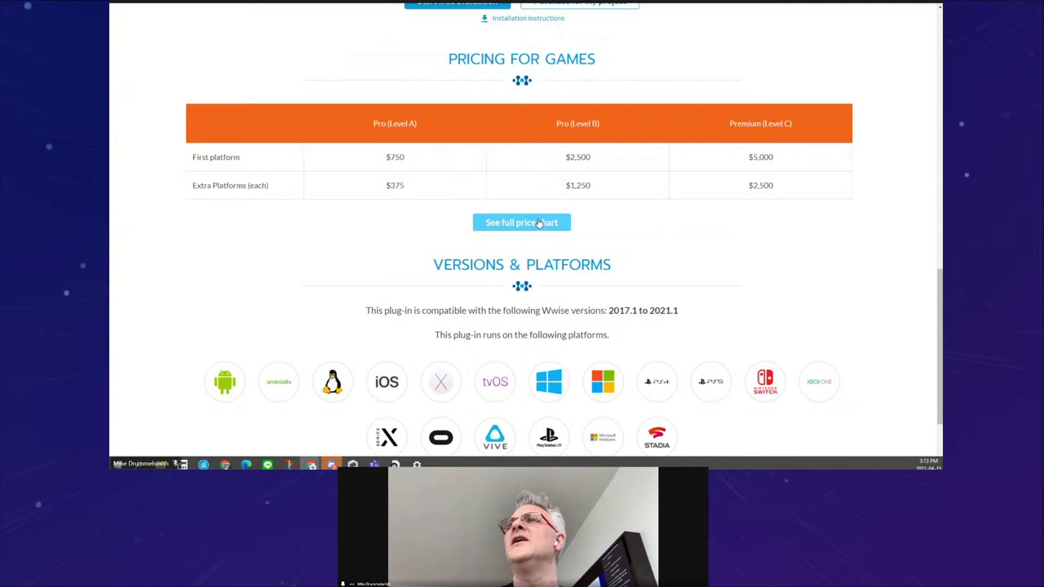
pyautogui.scroll(-2, 539, 223)
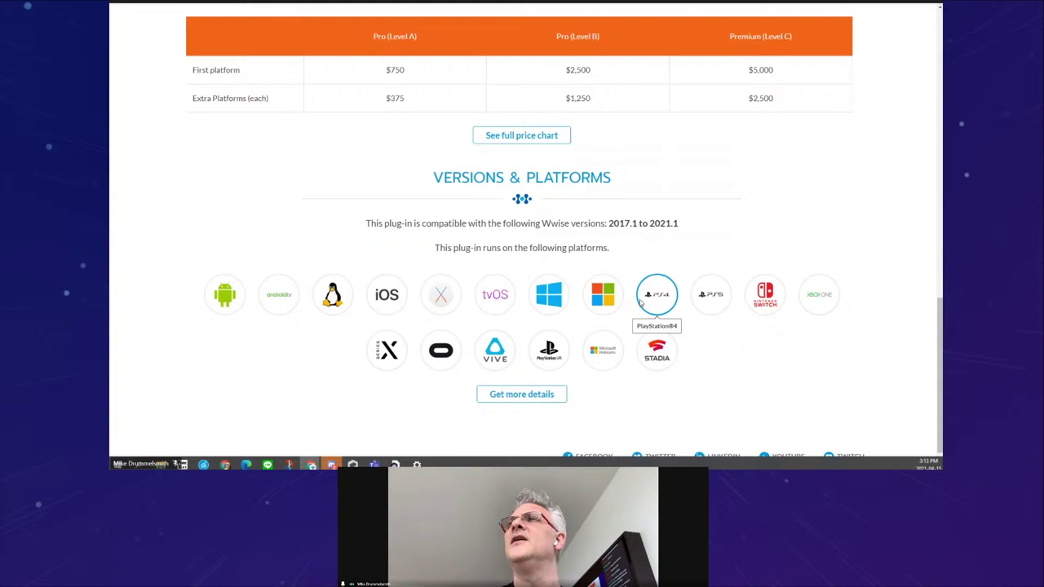
pyautogui.scroll(8, 641, 301)
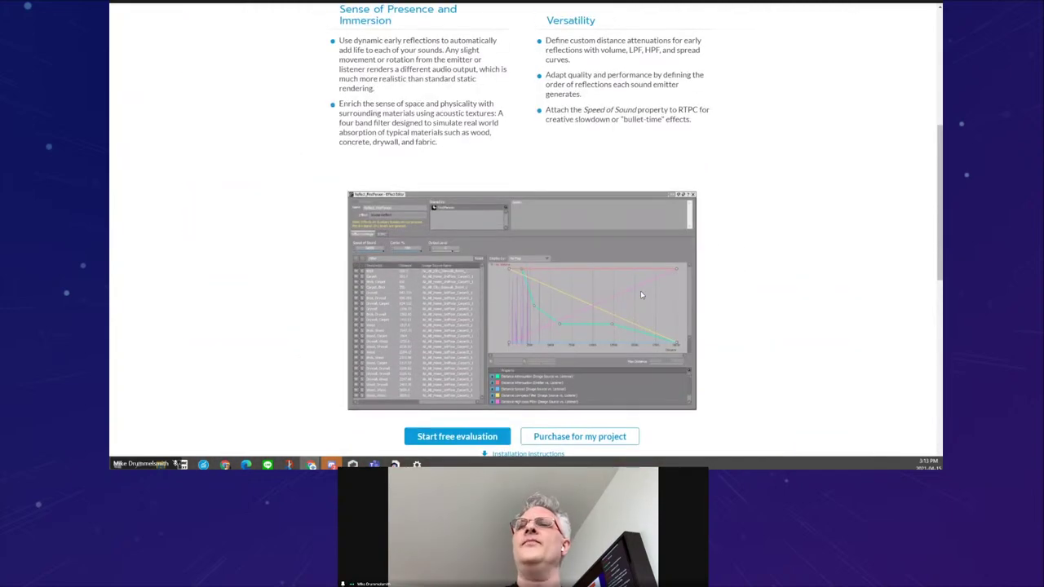
pyautogui.scroll(5, 640, 294)
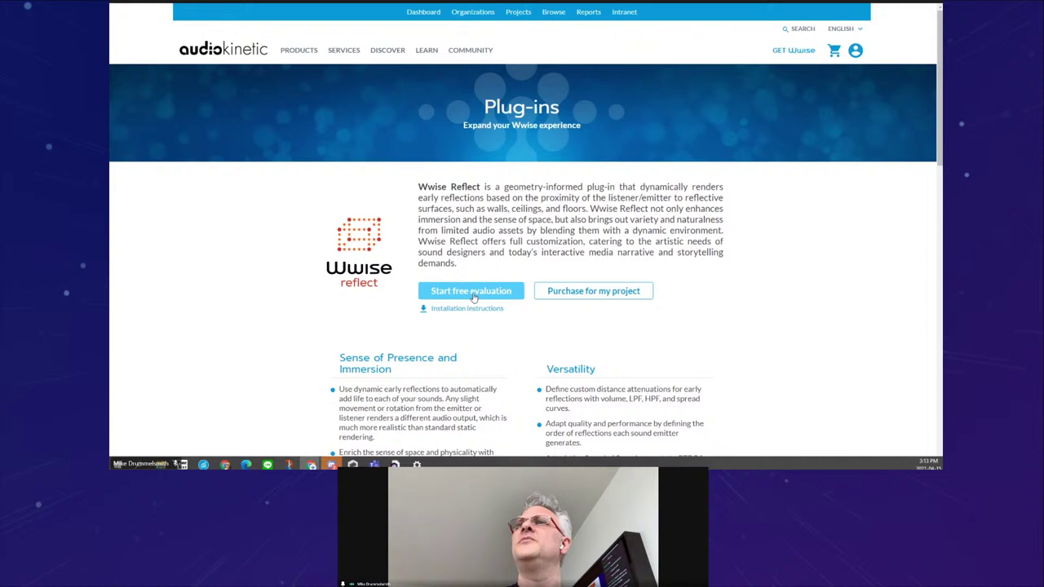
# Step: Start a free evaluation of Wwise Reflect for the project My Completely Fake Game
pyautogui.click(473, 295)
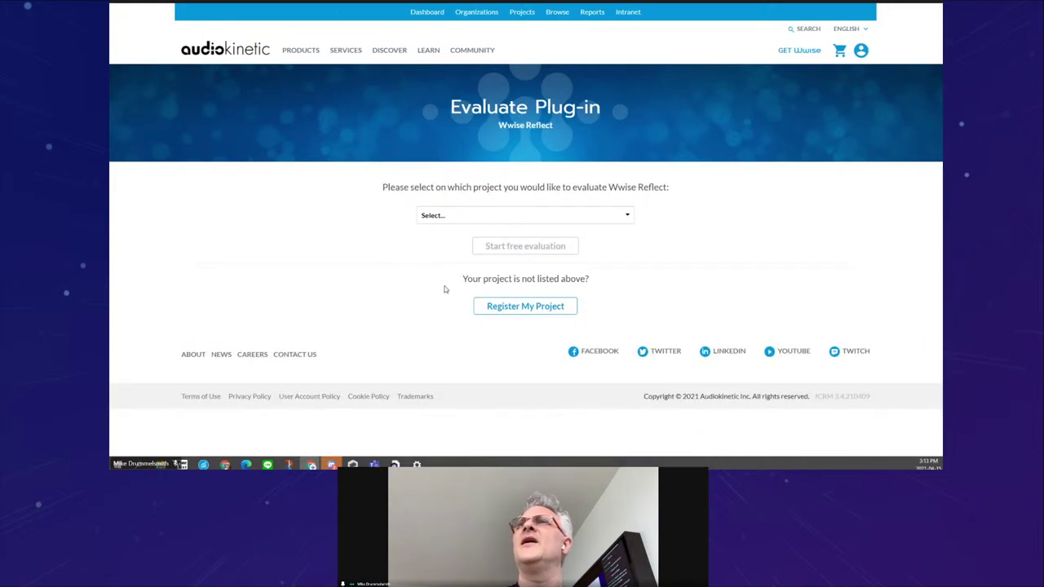
pyautogui.click(608, 218)
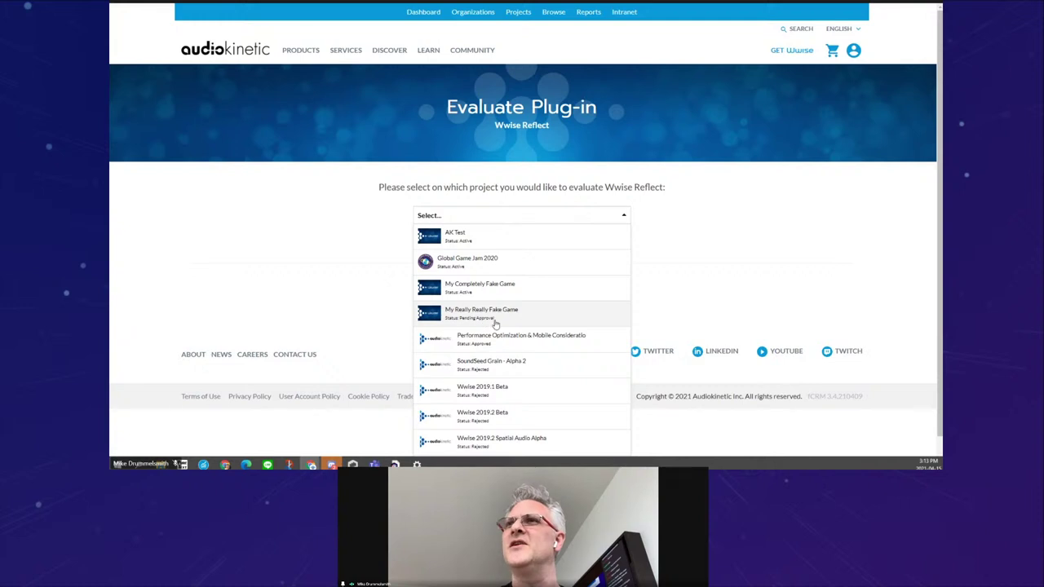
pyautogui.click(497, 290)
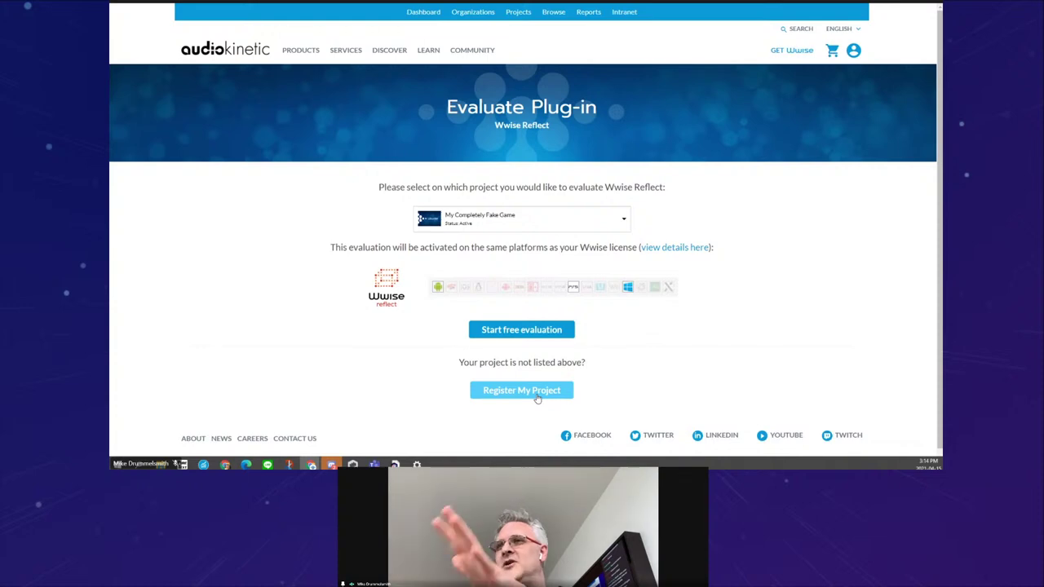
pyautogui.click(534, 336)
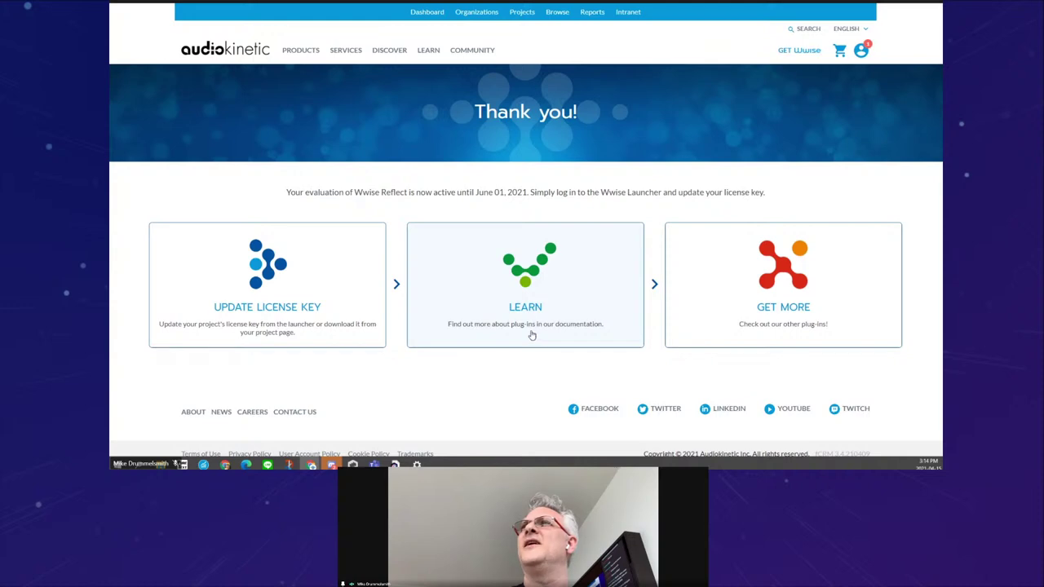
# Step: Open the licenses of My Completely Fake Game from the account's projects and examine its Wwise and plug-in license tables
pyautogui.click(870, 50)
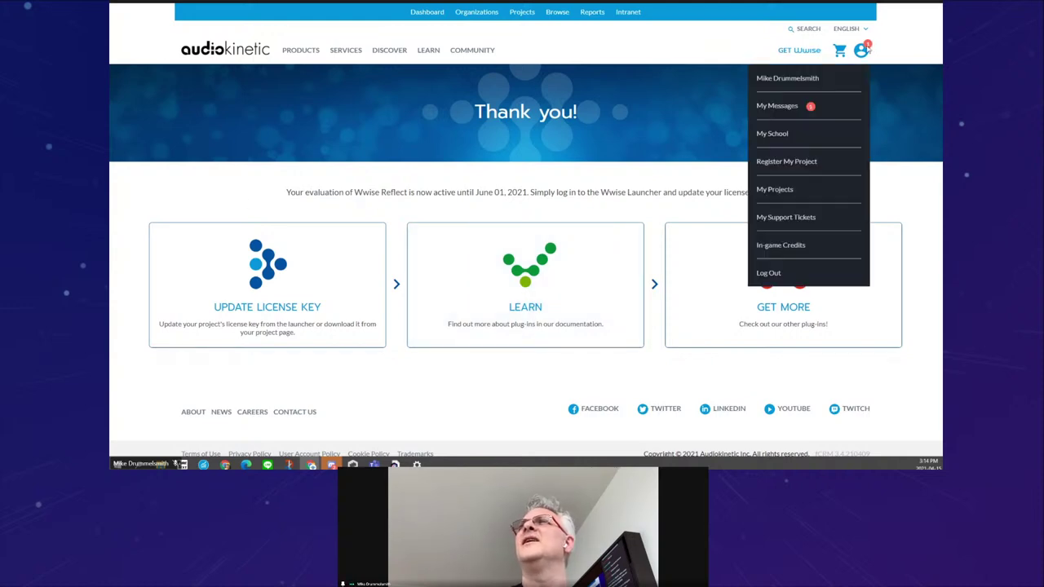
pyautogui.click(774, 190)
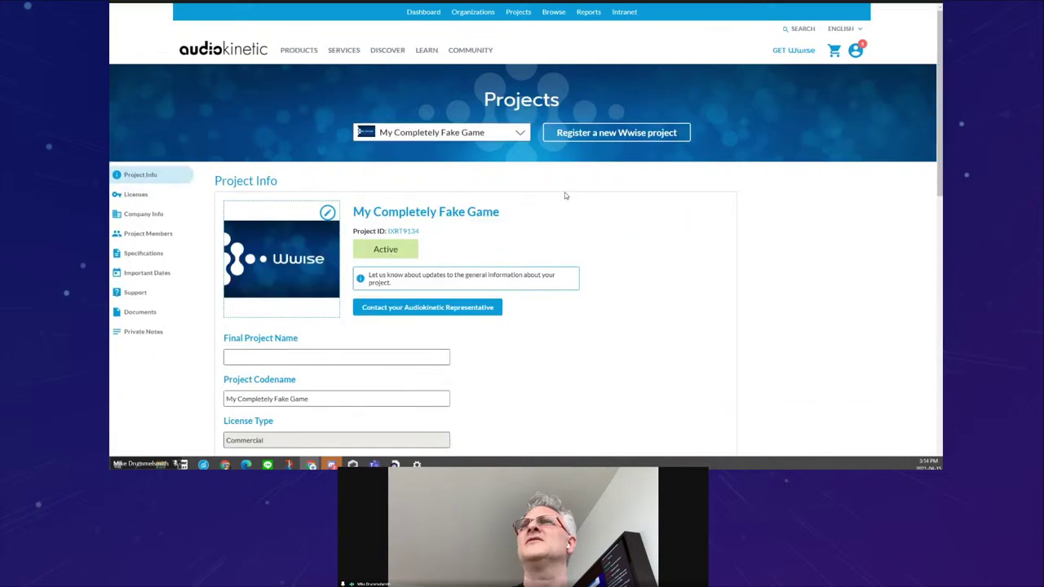
pyautogui.click(132, 196)
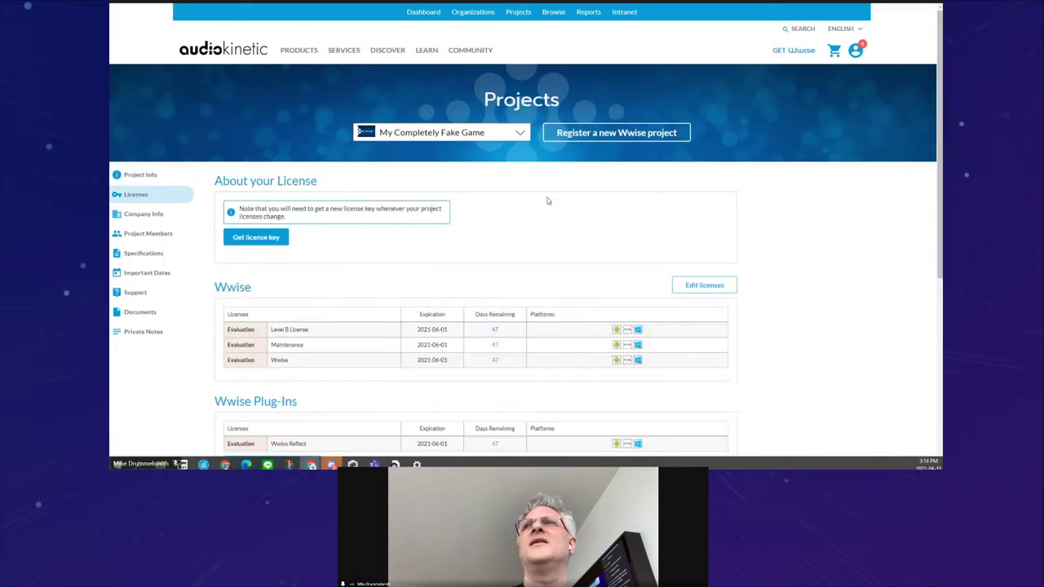
pyautogui.scroll(-1, 600, 188)
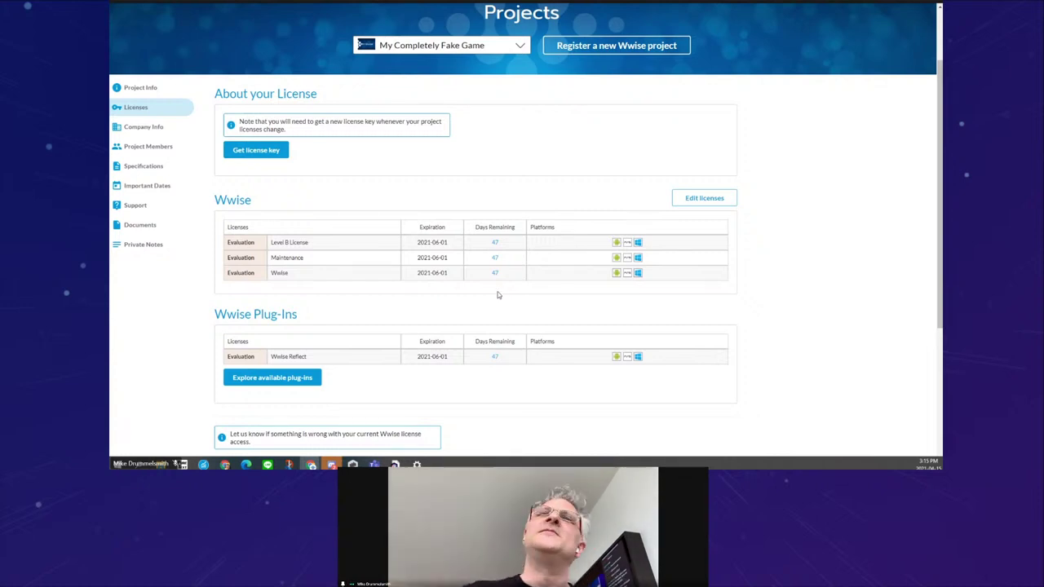
pyautogui.scroll(-3, 492, 302)
pyautogui.scroll(5, 492, 301)
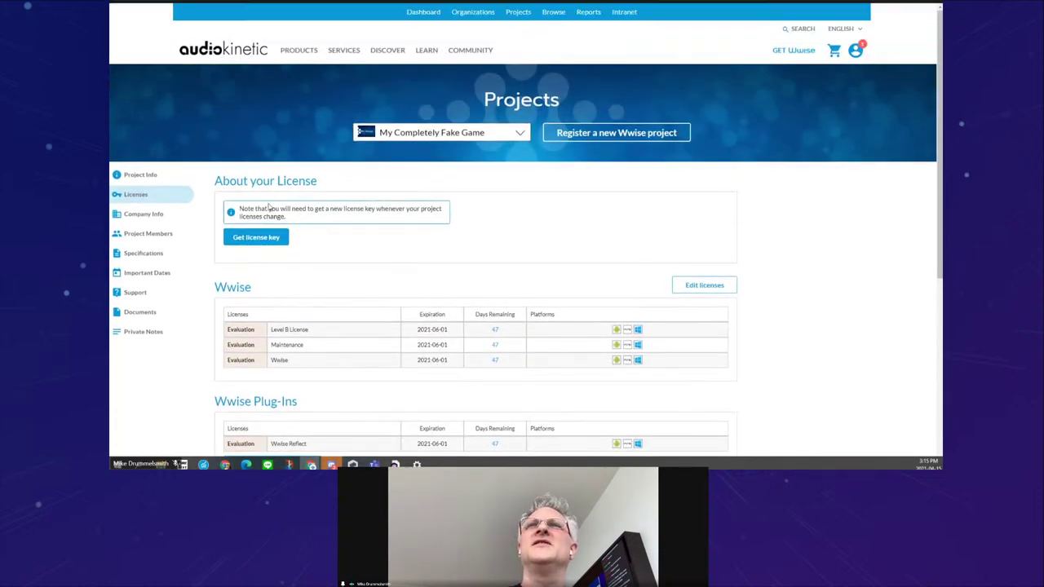
# Step: Review the project's associated companies and its active and pending members
pyautogui.click(144, 216)
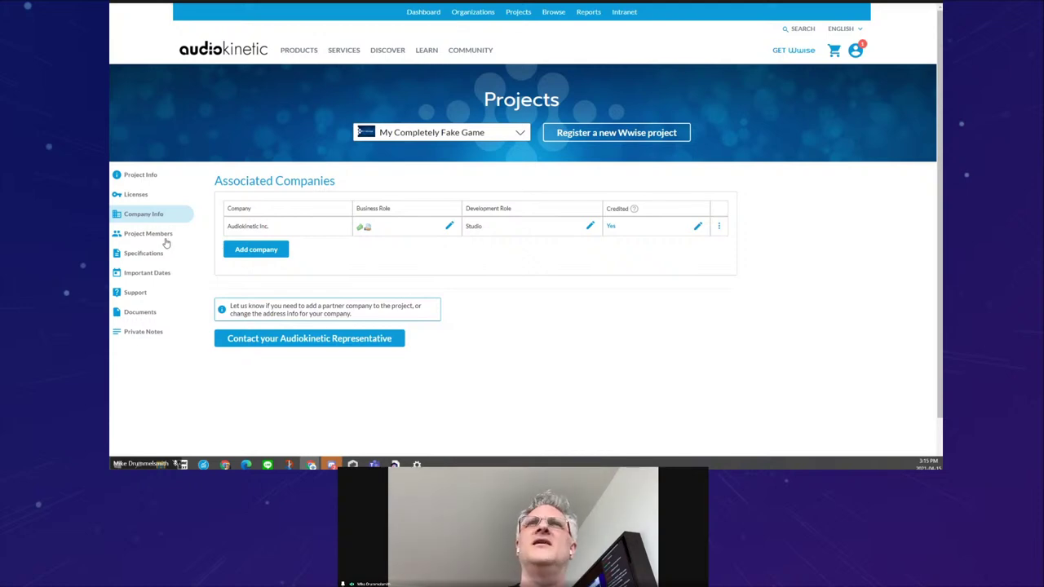
pyautogui.click(164, 236)
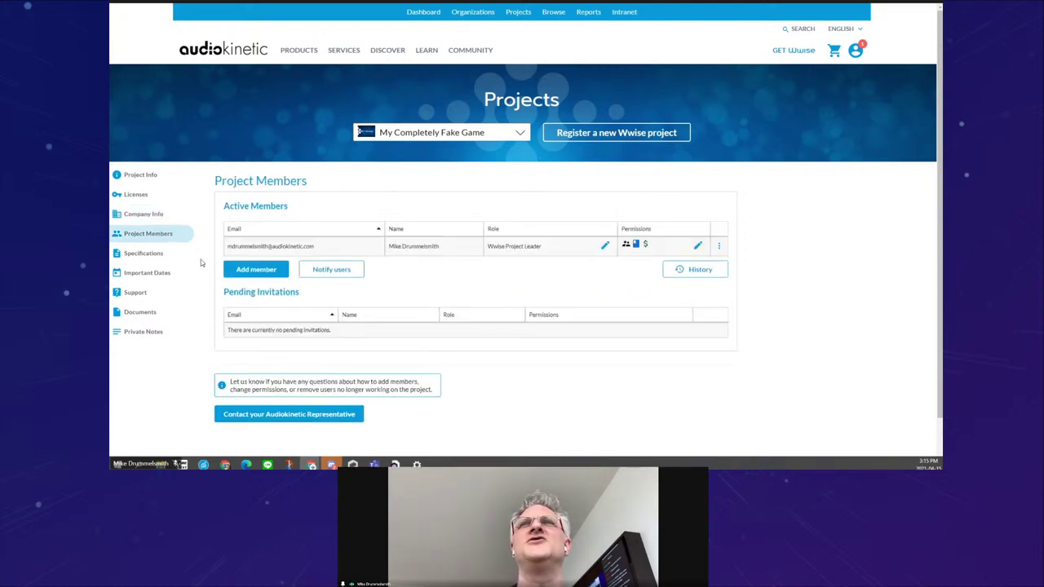
# Step: Try Marmalade as the game engine in the project's specifications
pyautogui.click(143, 254)
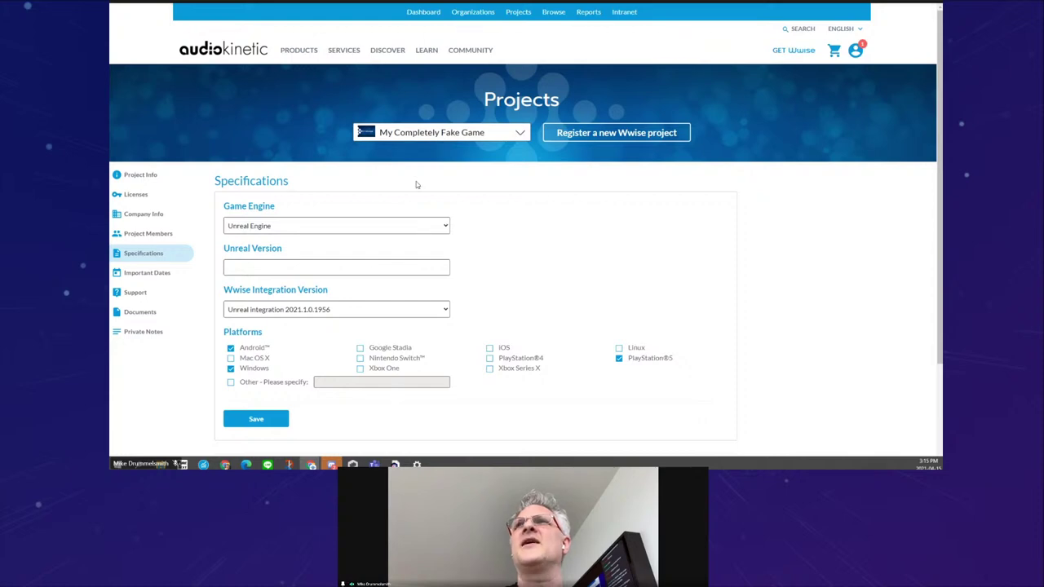
pyautogui.click(445, 229)
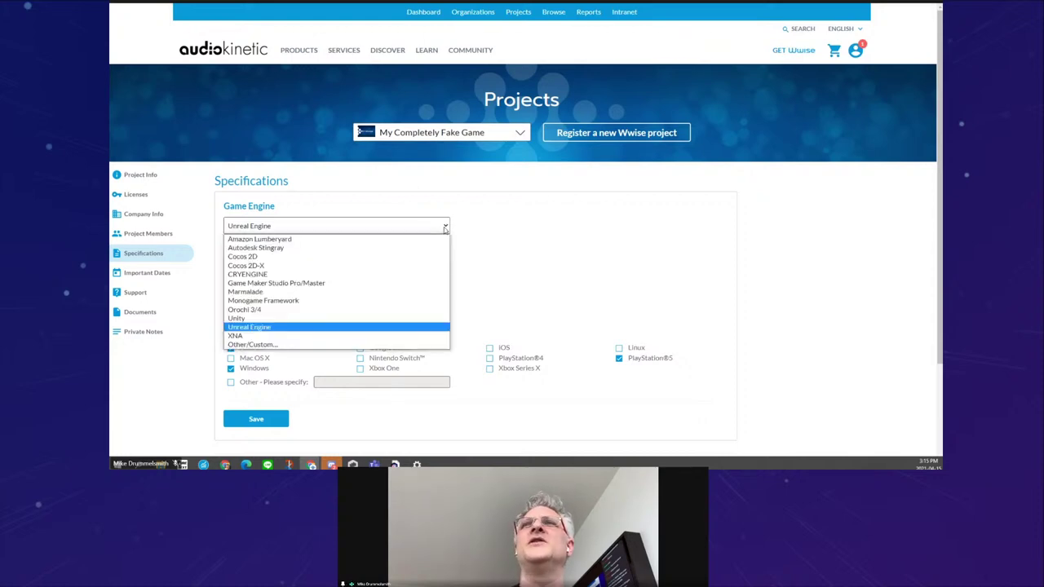
pyautogui.click(254, 292)
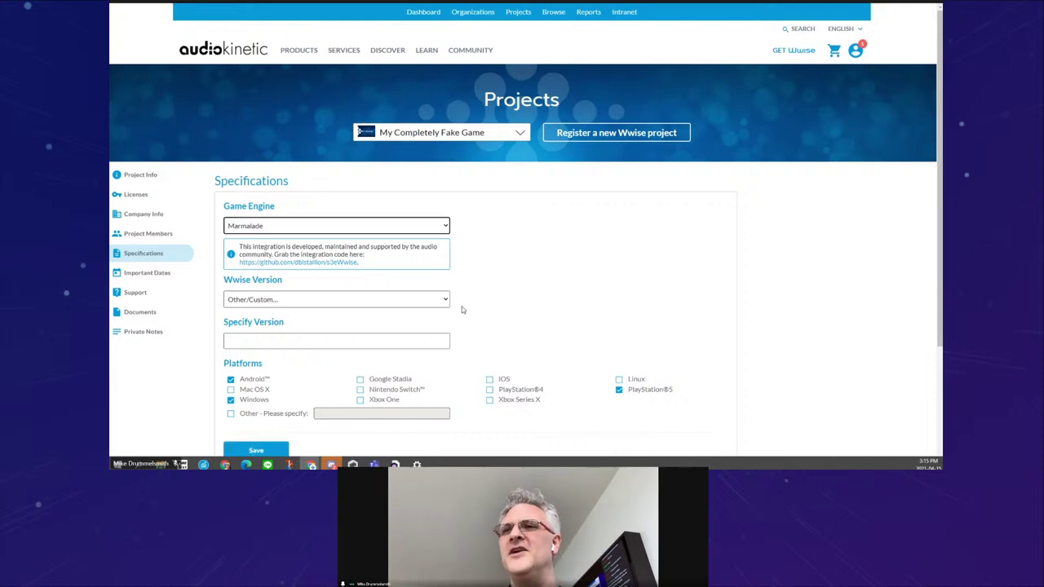
# Step: Review the project's important dates, its support plans and tickets, and its documents
pyautogui.click(141, 274)
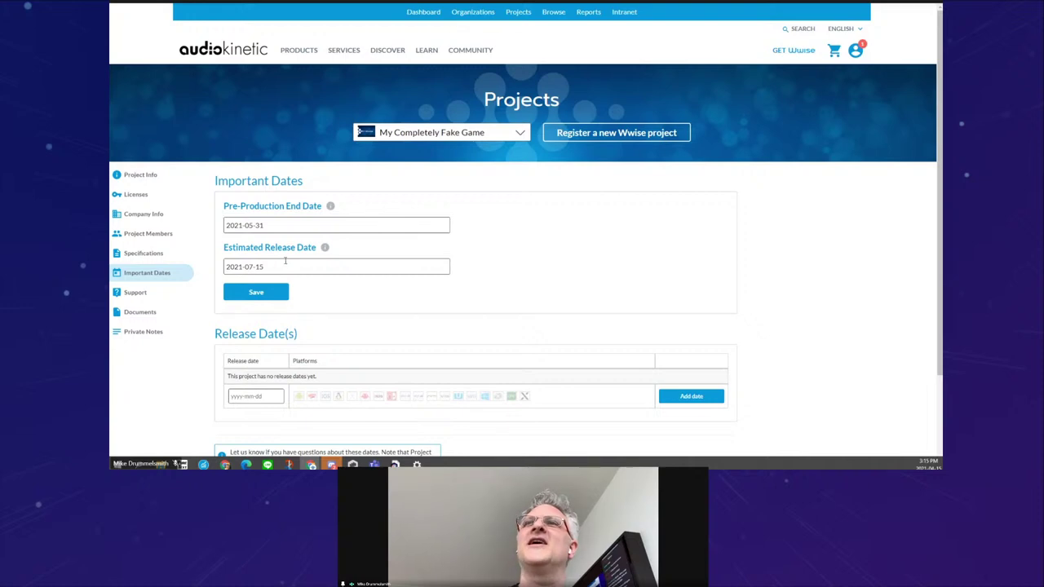
pyautogui.click(161, 290)
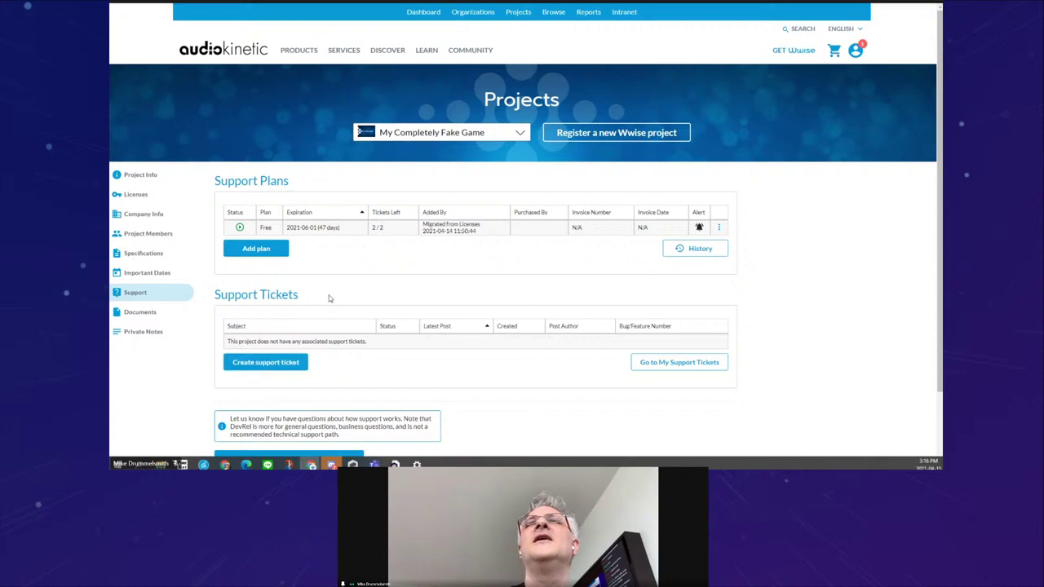
pyautogui.click(141, 312)
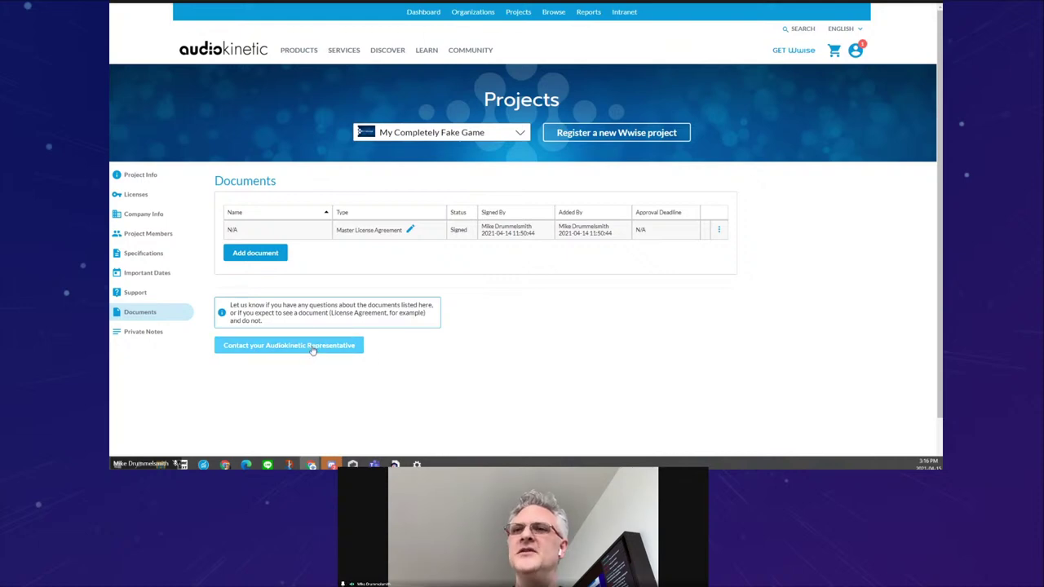
# Step: Return to the project's general information and look over its details and administrative fields
pyautogui.click(135, 174)
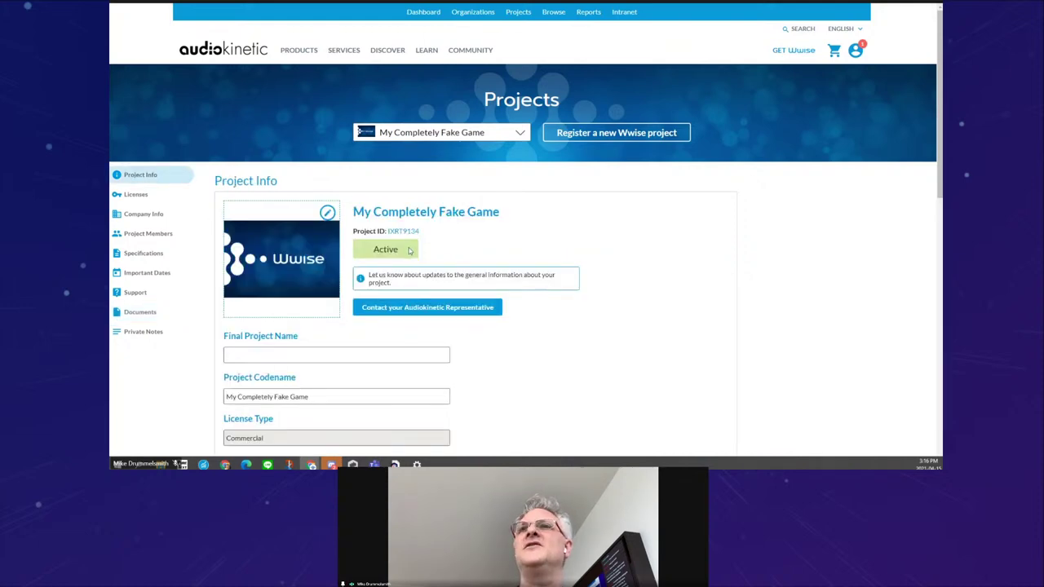
pyautogui.scroll(-8, 412, 251)
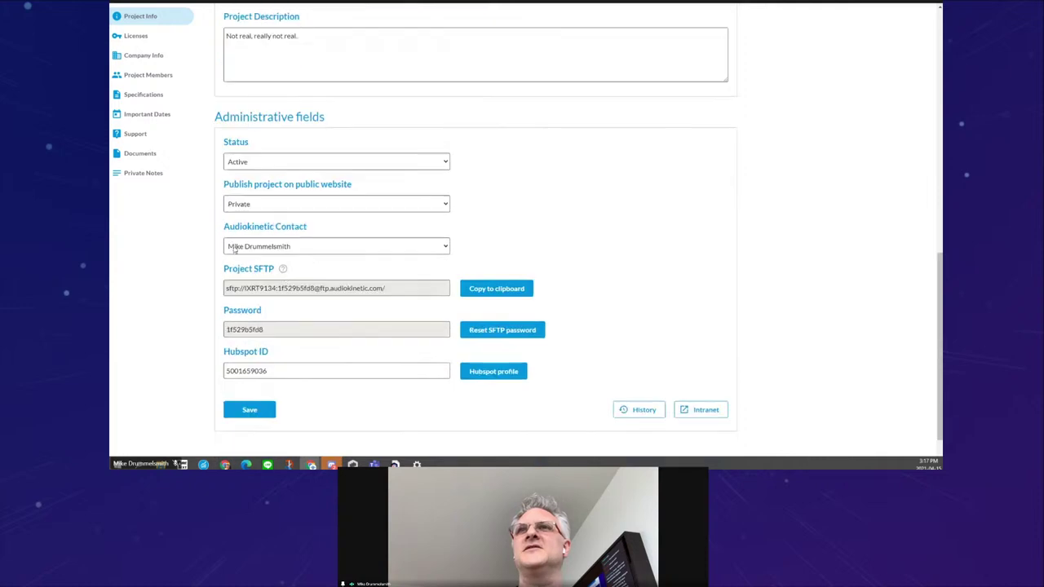
pyautogui.scroll(10, 214, 250)
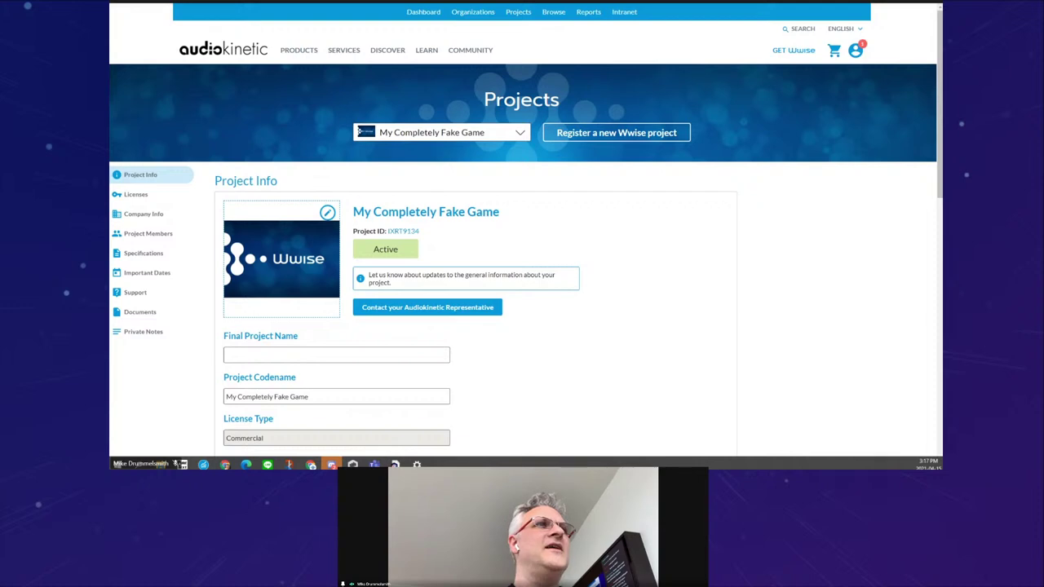
# Step: Switch to the Wwise Launcher and update REVTest's license to the latest from the License Server
pyautogui.click(395, 464)
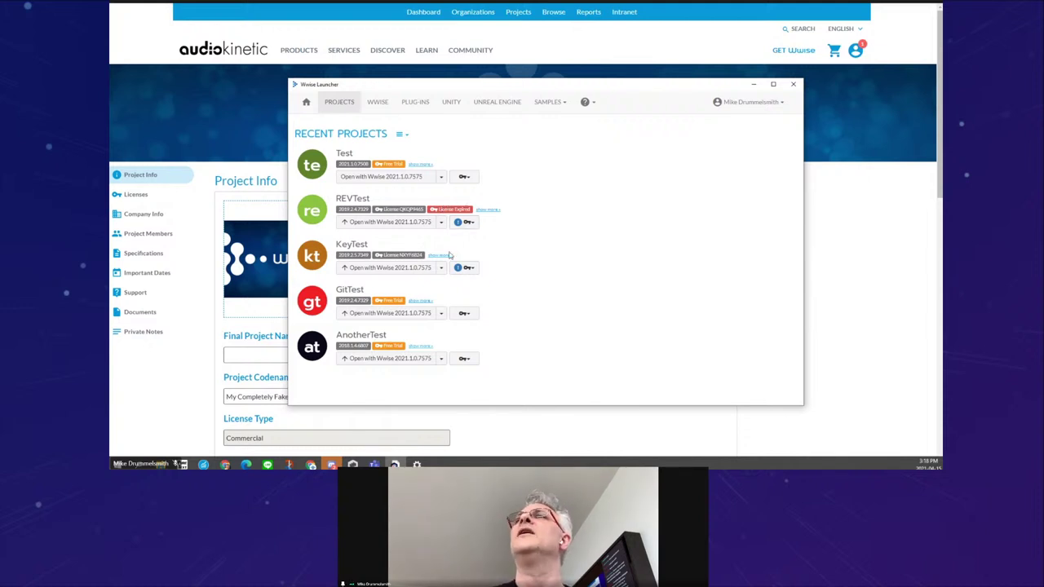
pyautogui.click(467, 223)
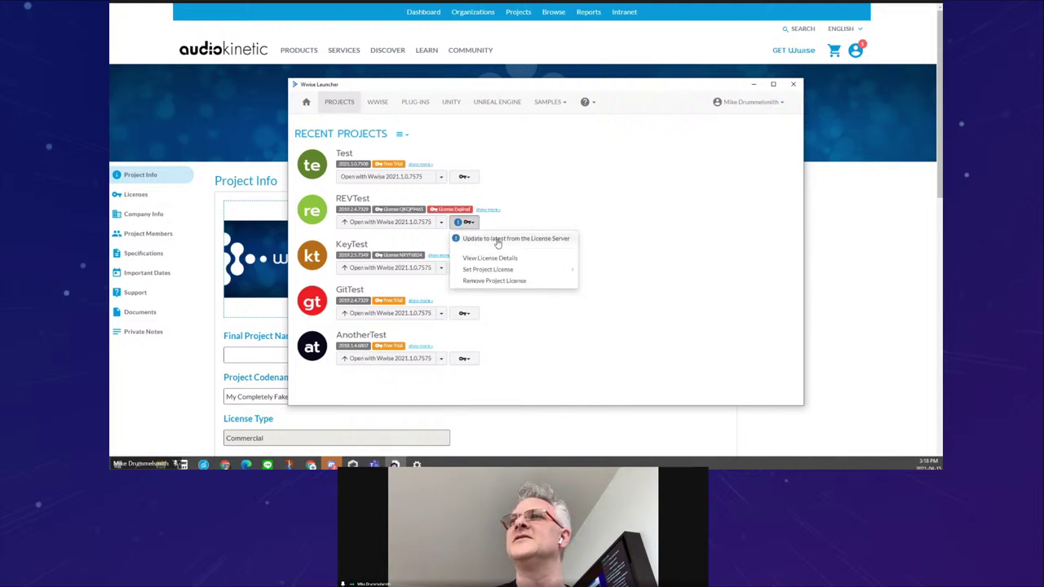
pyautogui.click(497, 239)
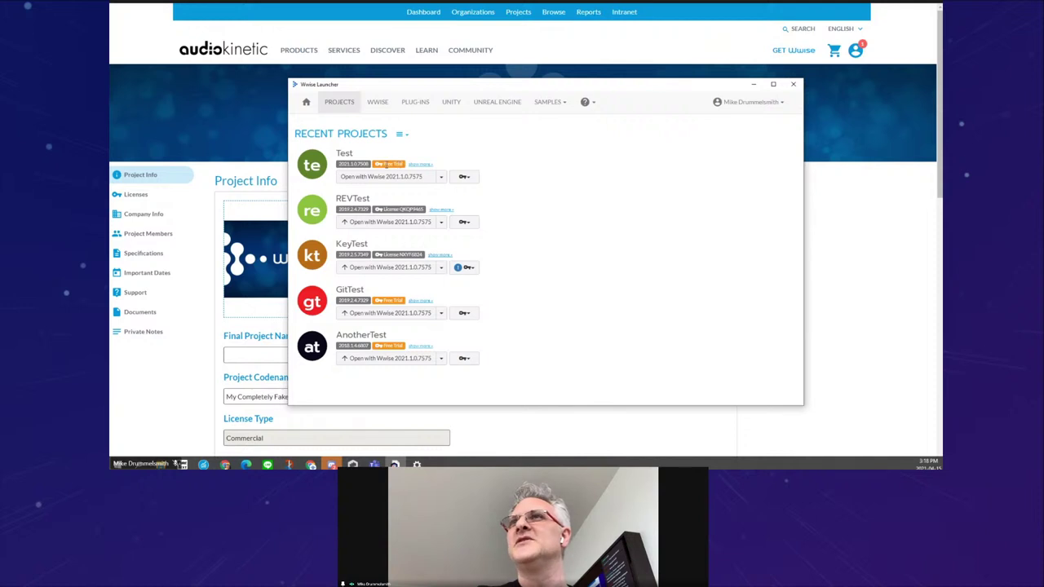
# Step: Set the license of the Test project to My Completely Fake Game
pyautogui.click(466, 177)
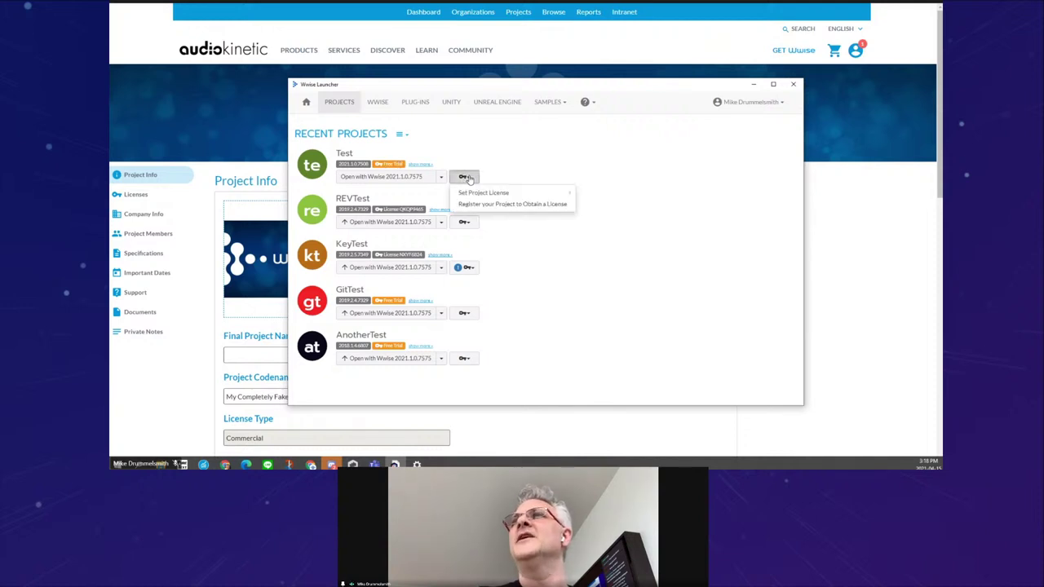
pyautogui.moveTo(479, 195)
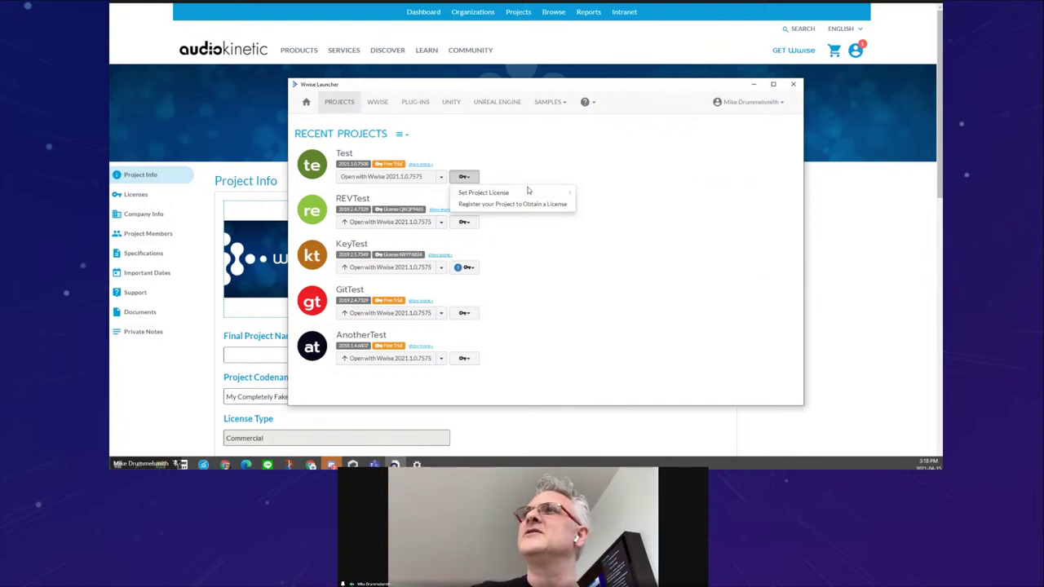
pyautogui.moveTo(527, 194)
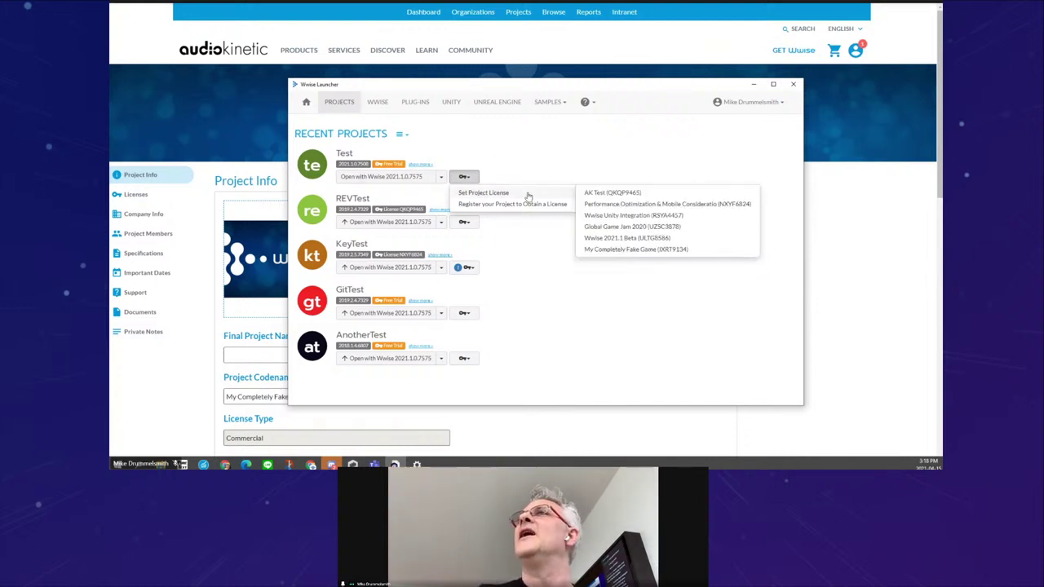
pyautogui.click(613, 250)
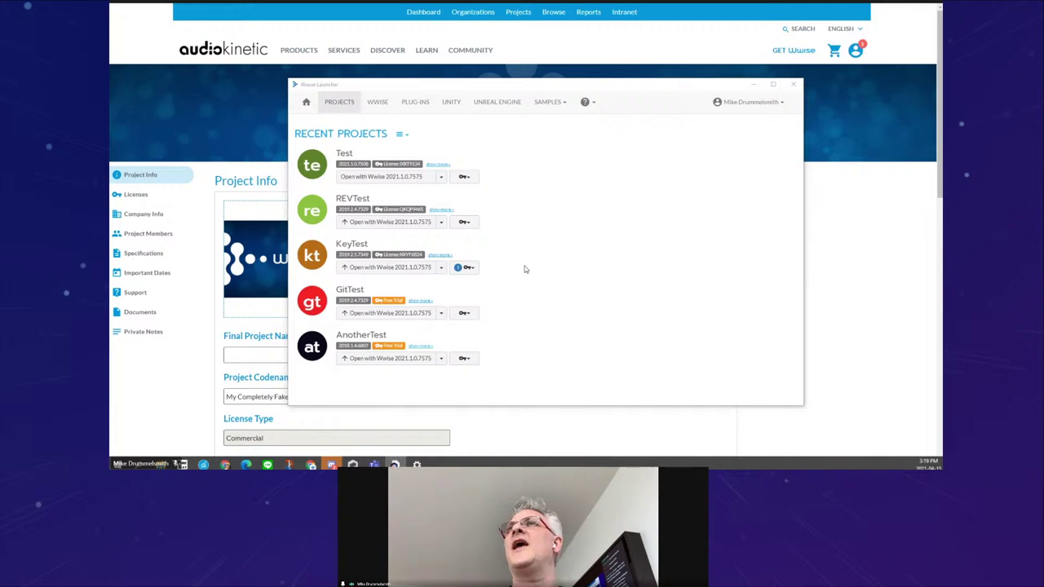
# Step: Switch back to the Audiokinetic website and get the license key for My Completely Fake Game from its licenses
pyautogui.hotkey('alt', 'Tab')
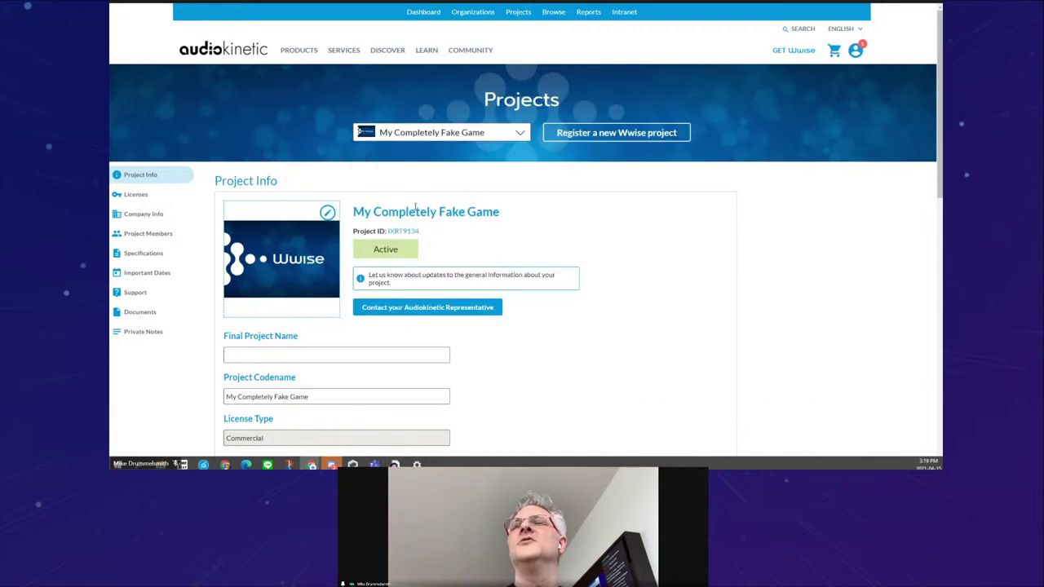
pyautogui.click(133, 196)
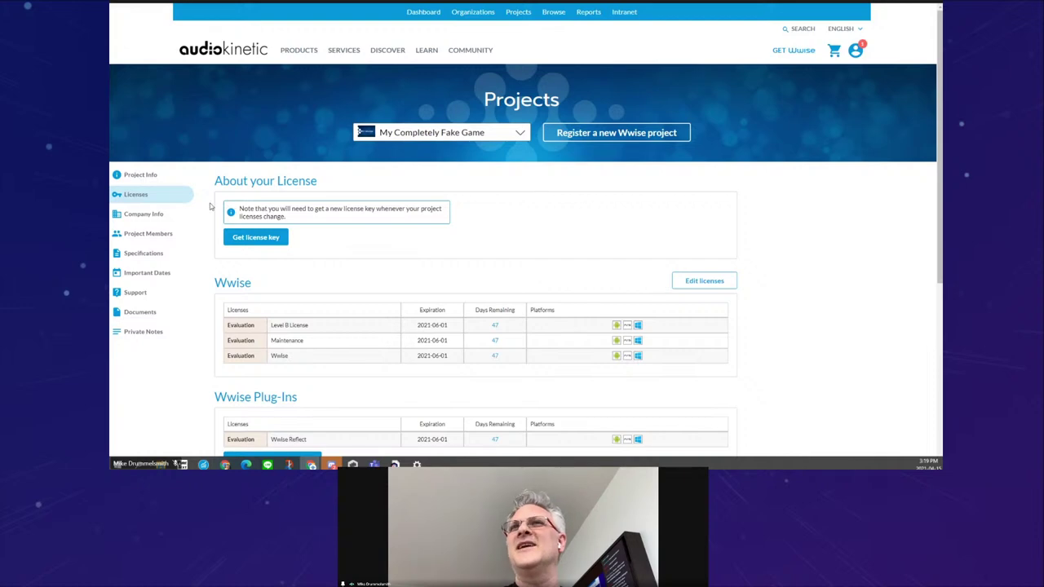
pyautogui.click(266, 235)
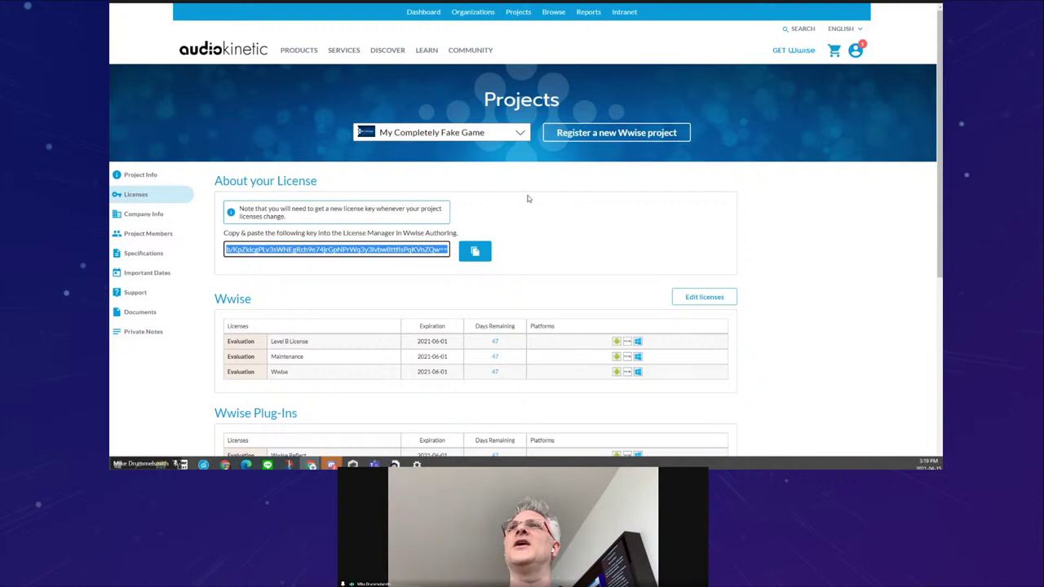
# Step: Return to the slide presentation and advance from the plug-in trial slide to the Bugs slide
pyautogui.hotkey('alt', 'Tab')
pyautogui.hotkey('alt', 'Tab')
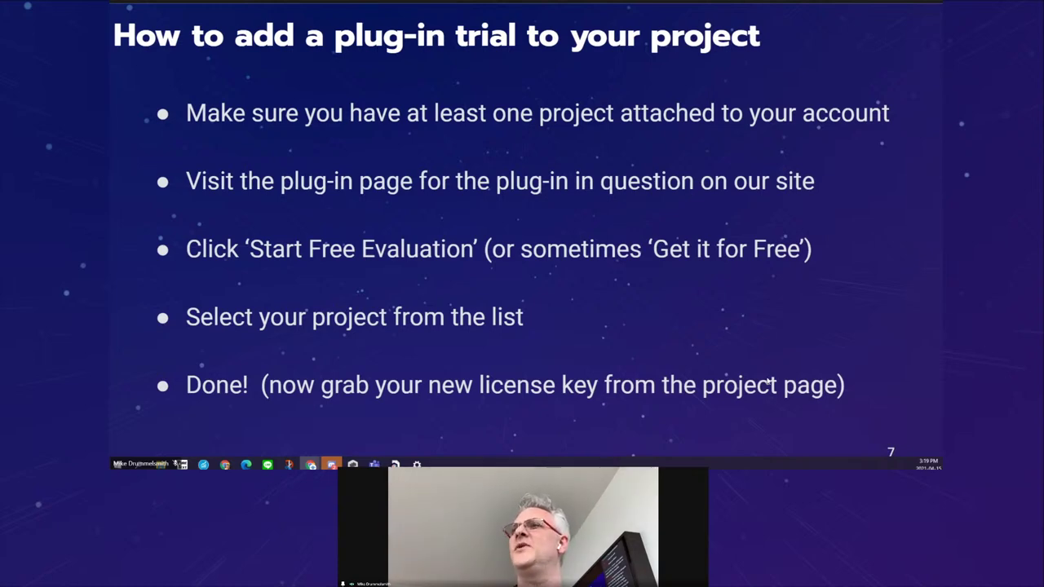
pyautogui.click(636, 204)
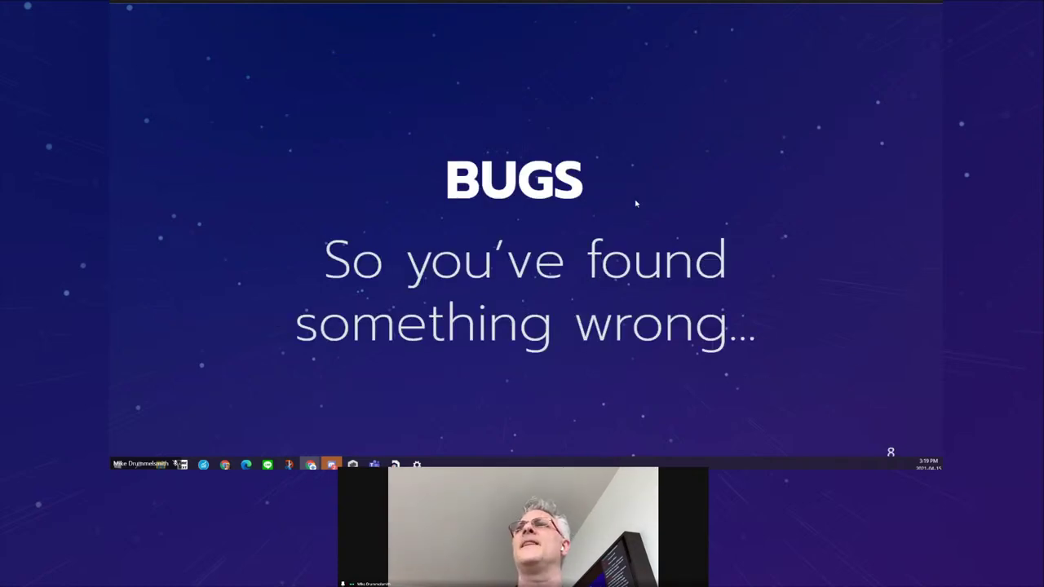